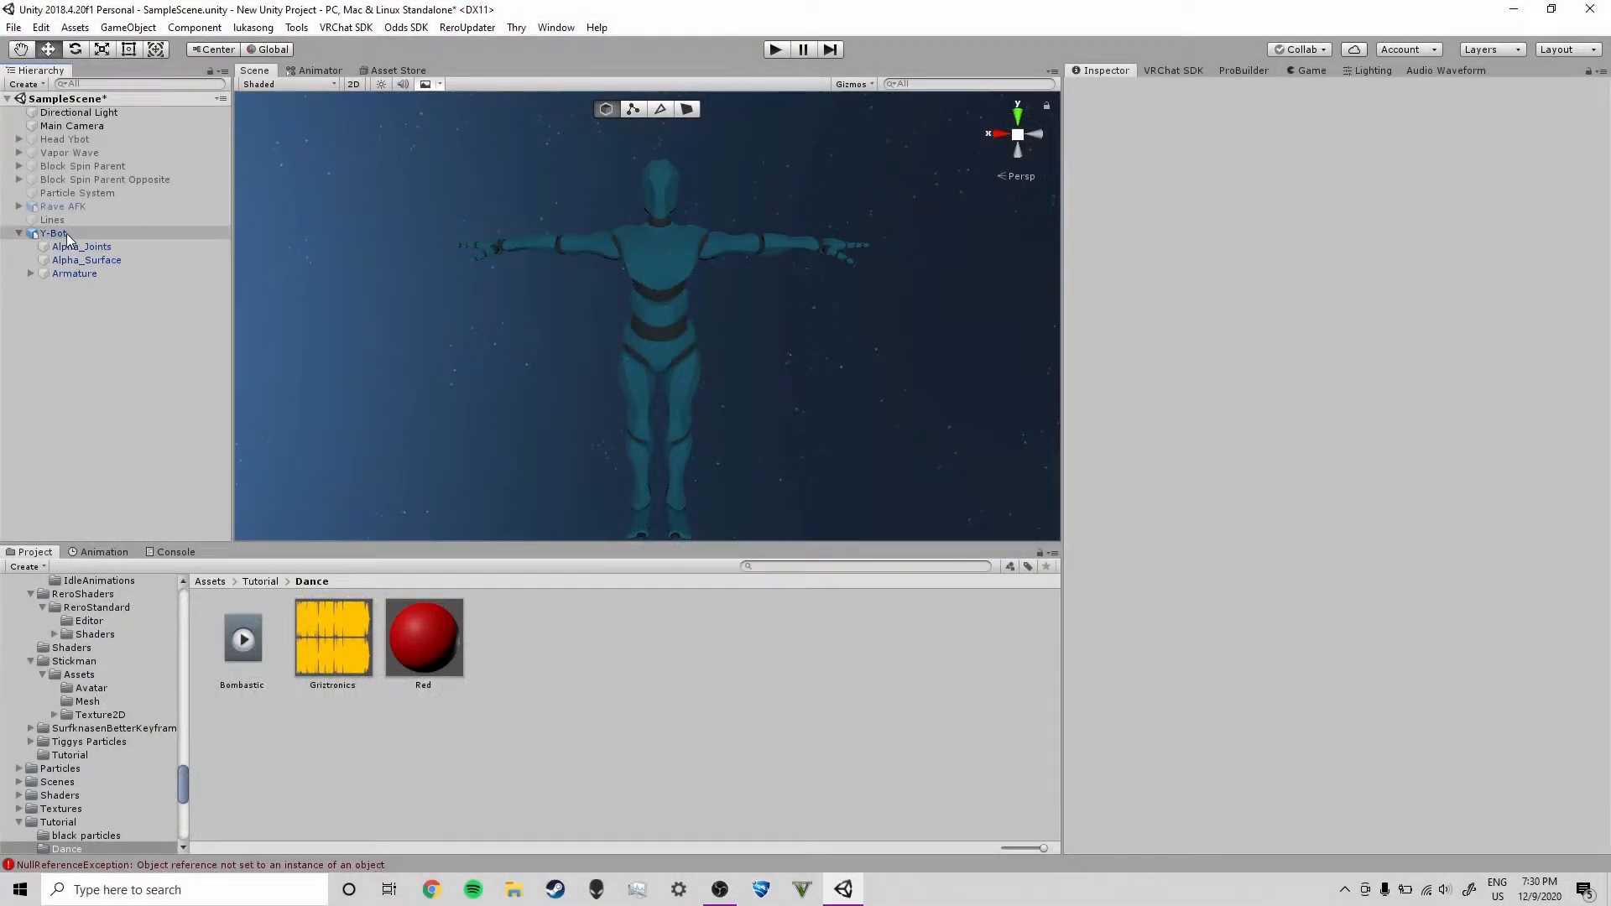
Add a VRC Avatar Descriptor component to the Y-Bot object
click(53, 233)
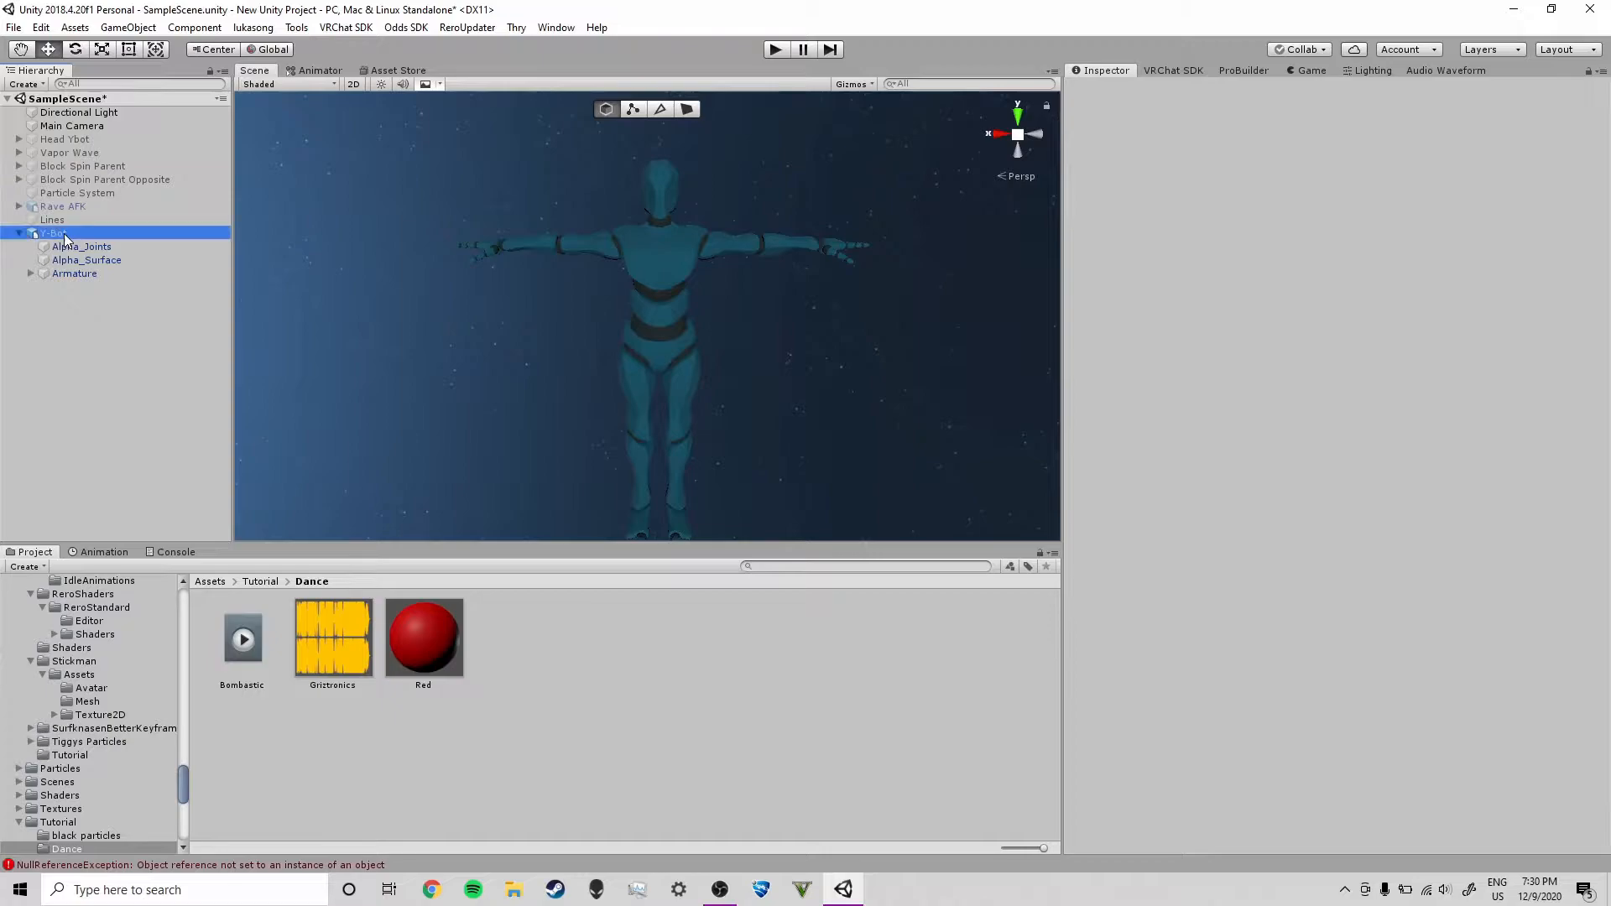
click(64, 362)
click(64, 235)
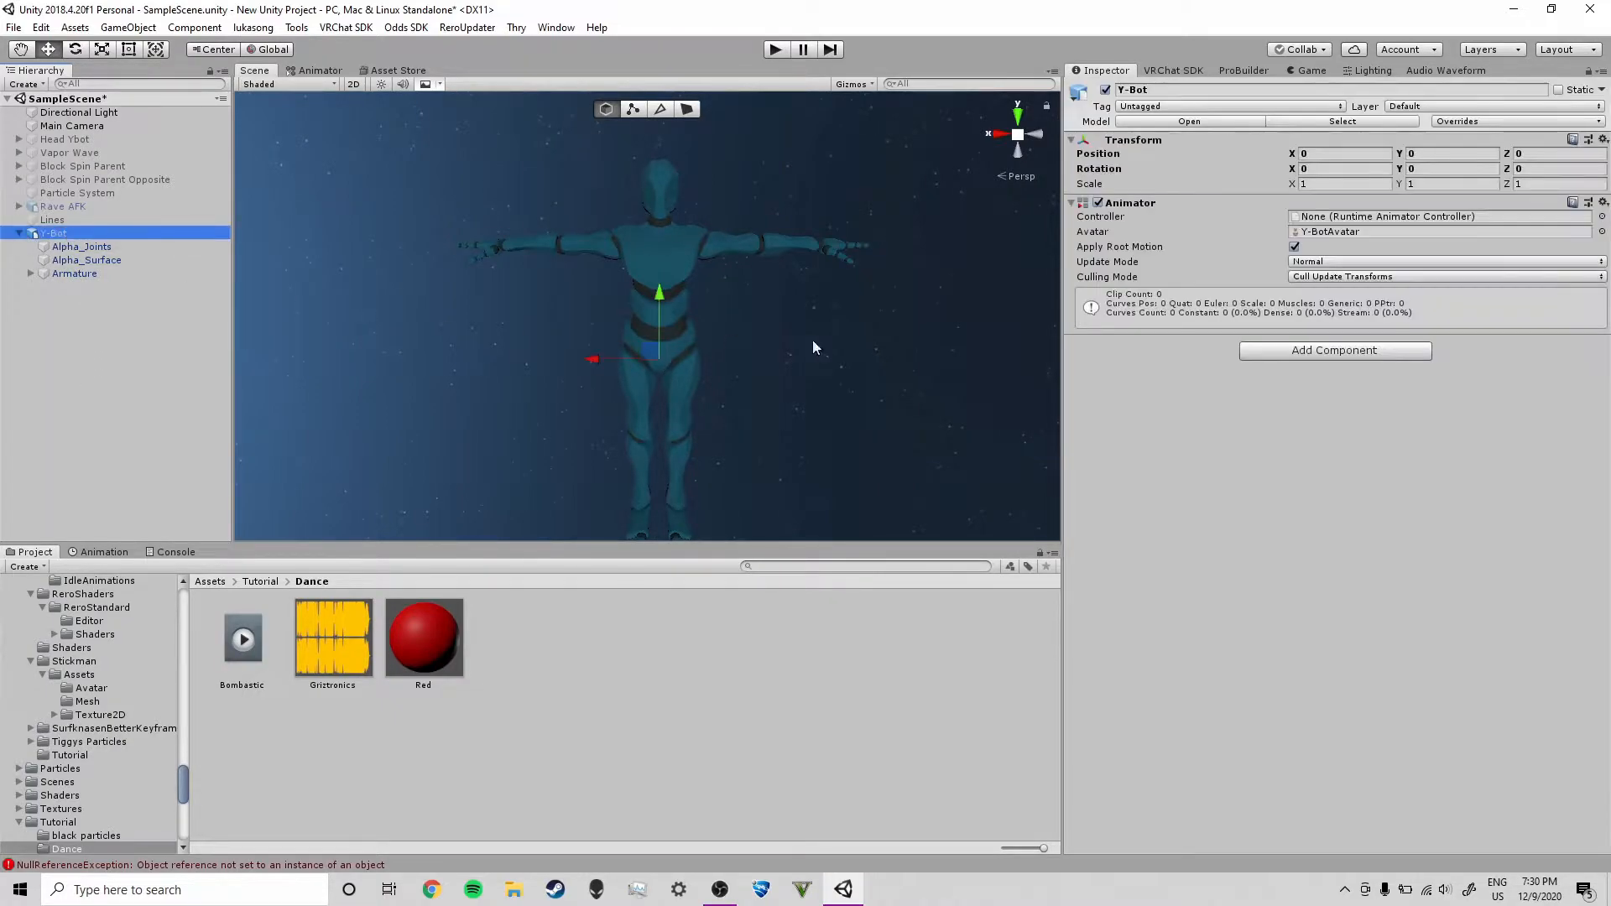
click(1336, 350)
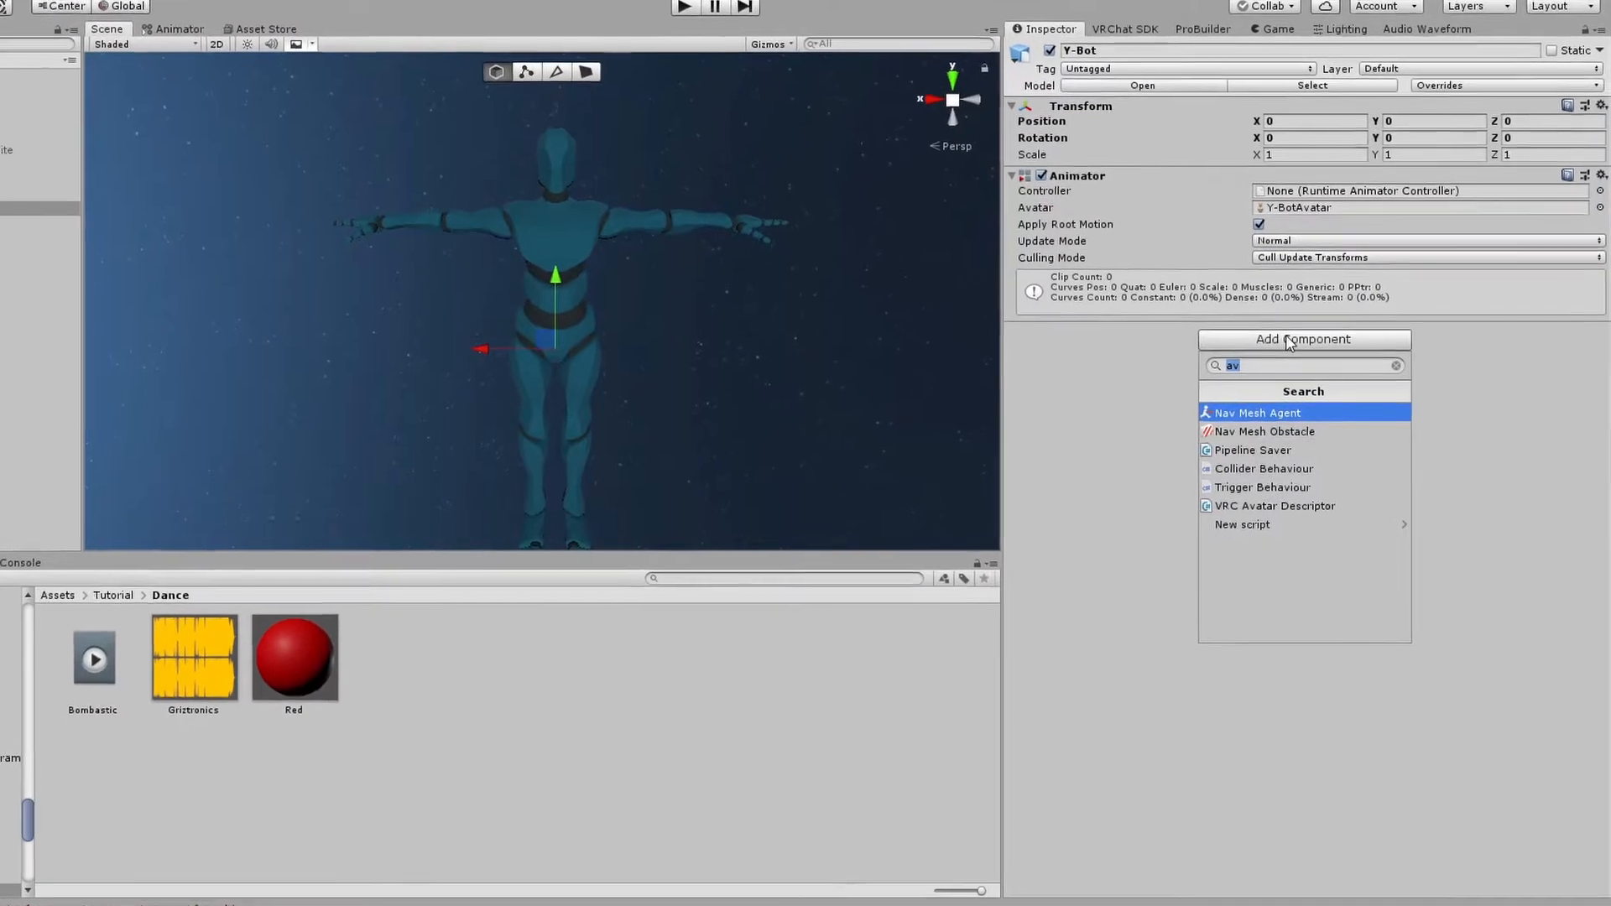
text(avatar)
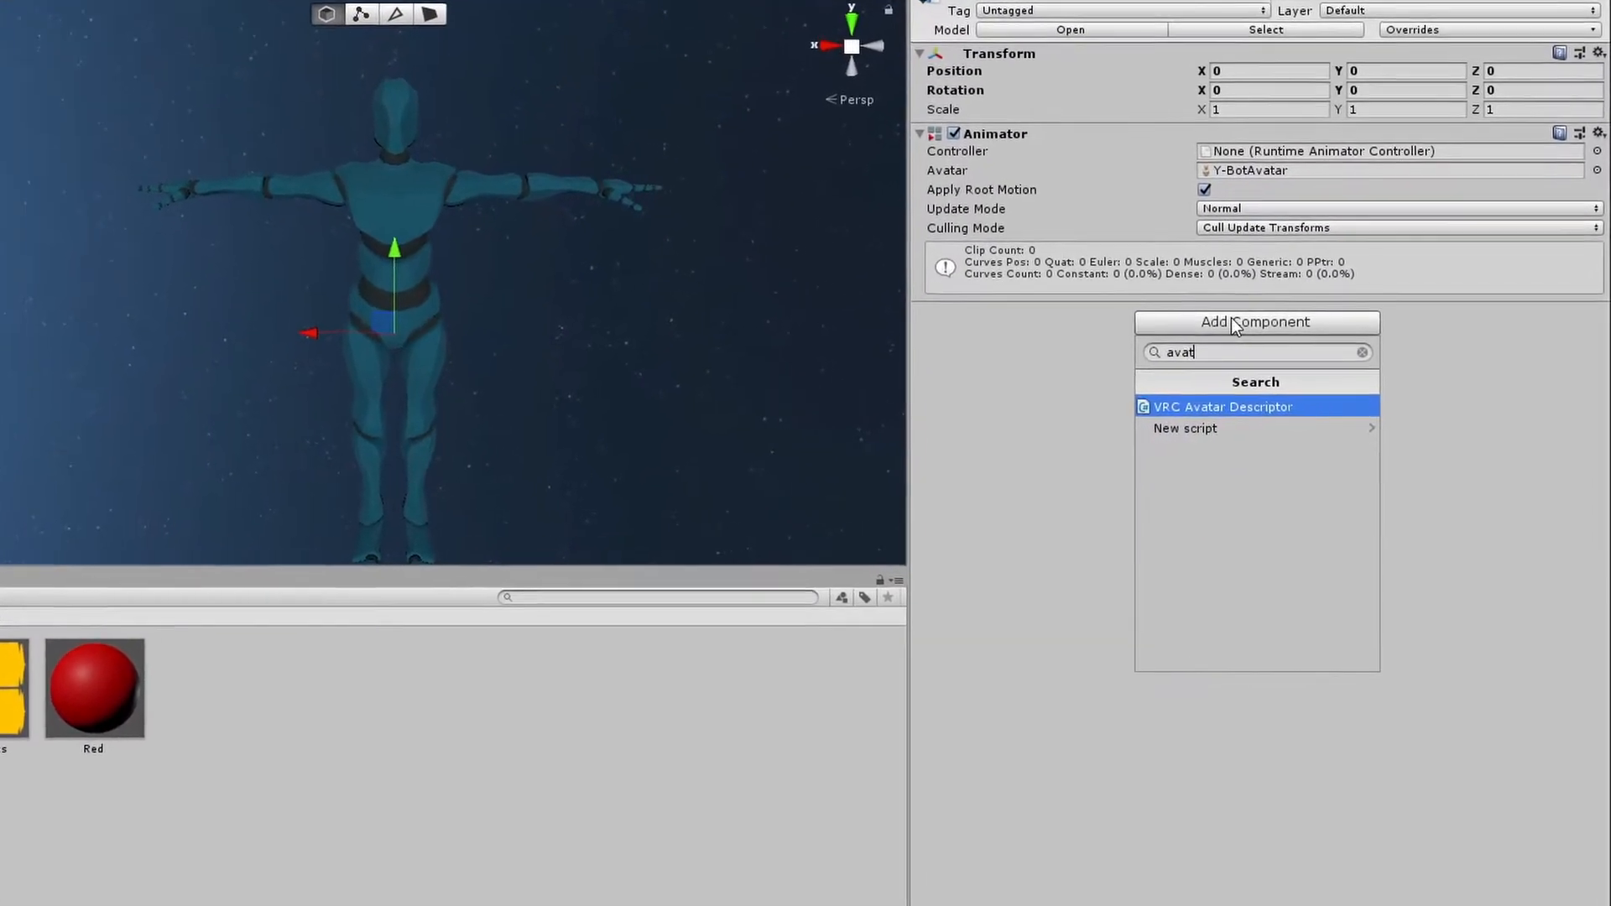
click(1268, 414)
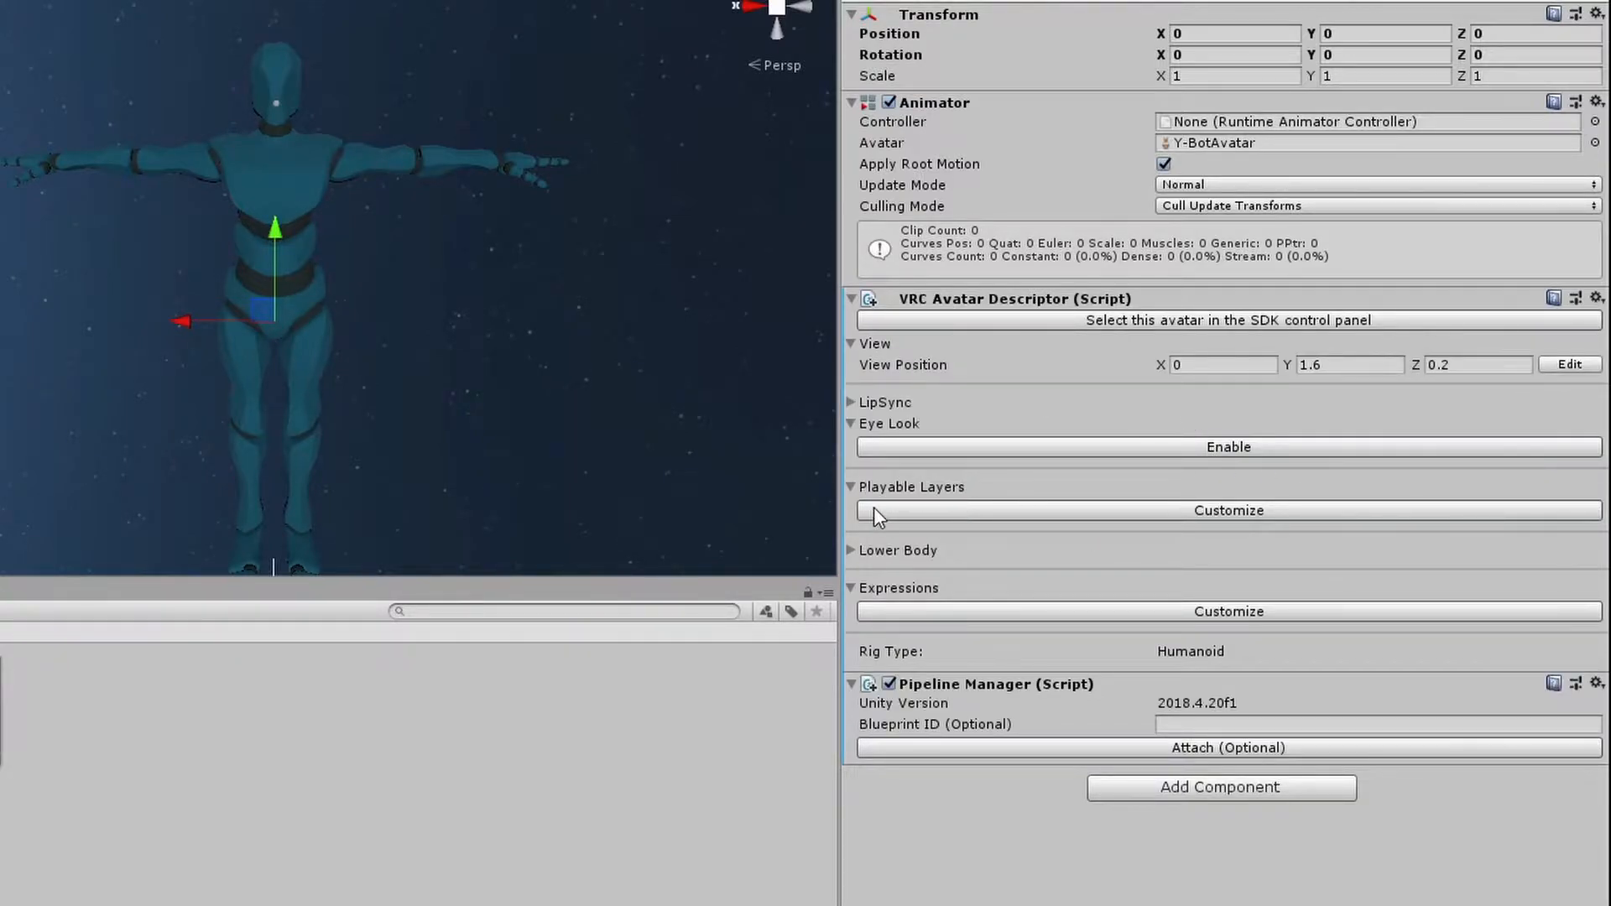
Customize the descriptor's playable layers, replacing the default FX layer with an empty controller slot, and customize Expressions
click(1181, 512)
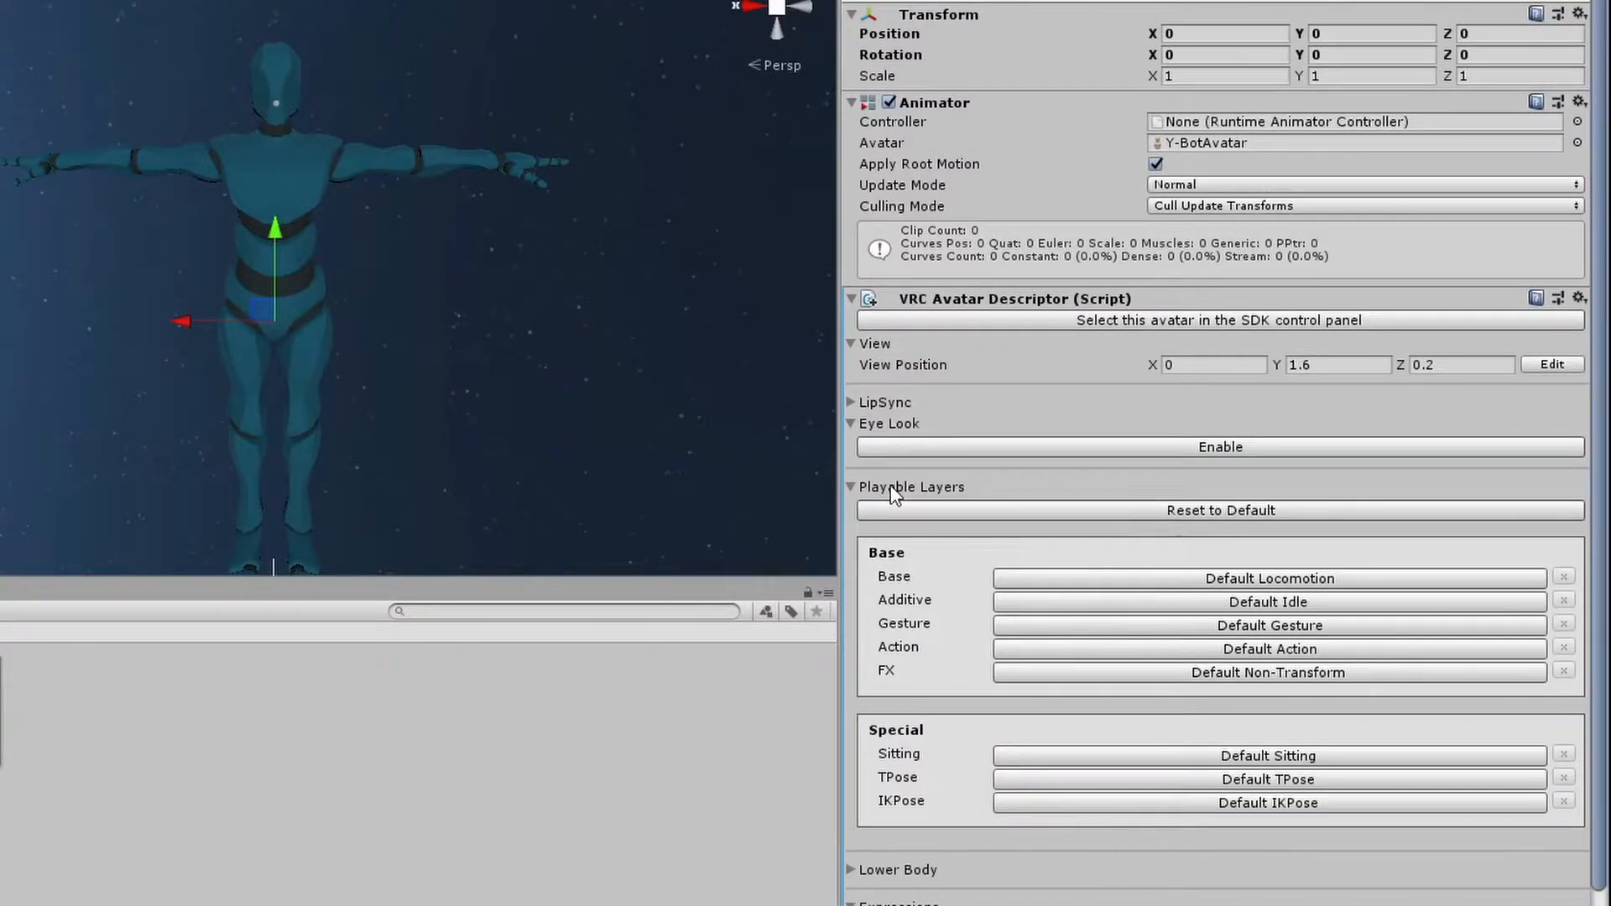
click(1103, 671)
scroll(1196, 656, down, 3)
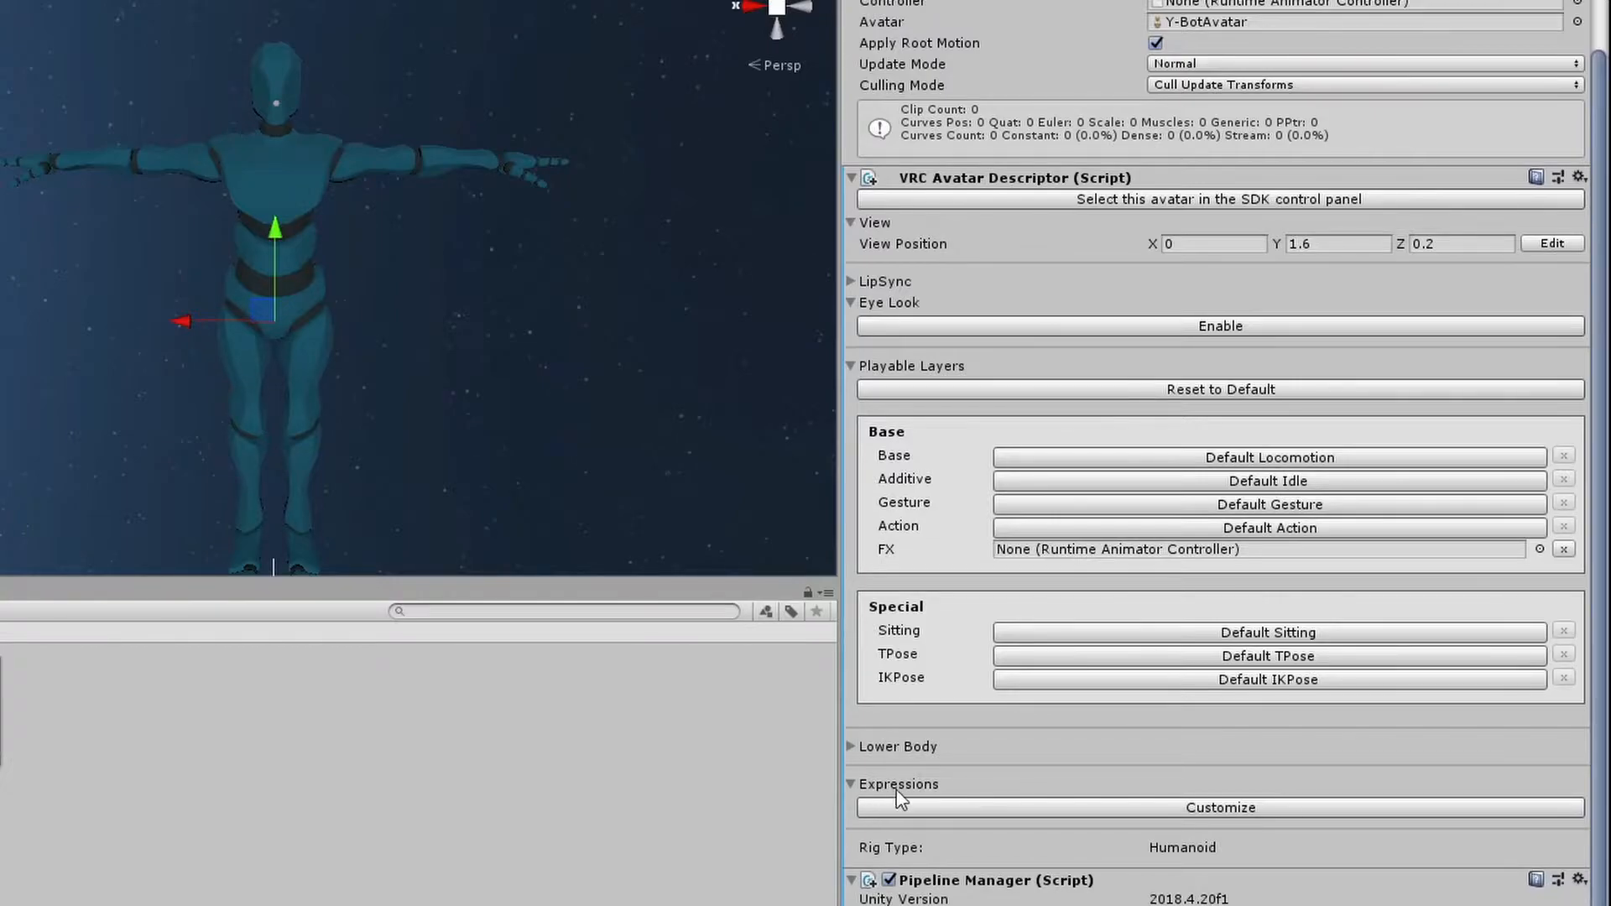
click(1196, 805)
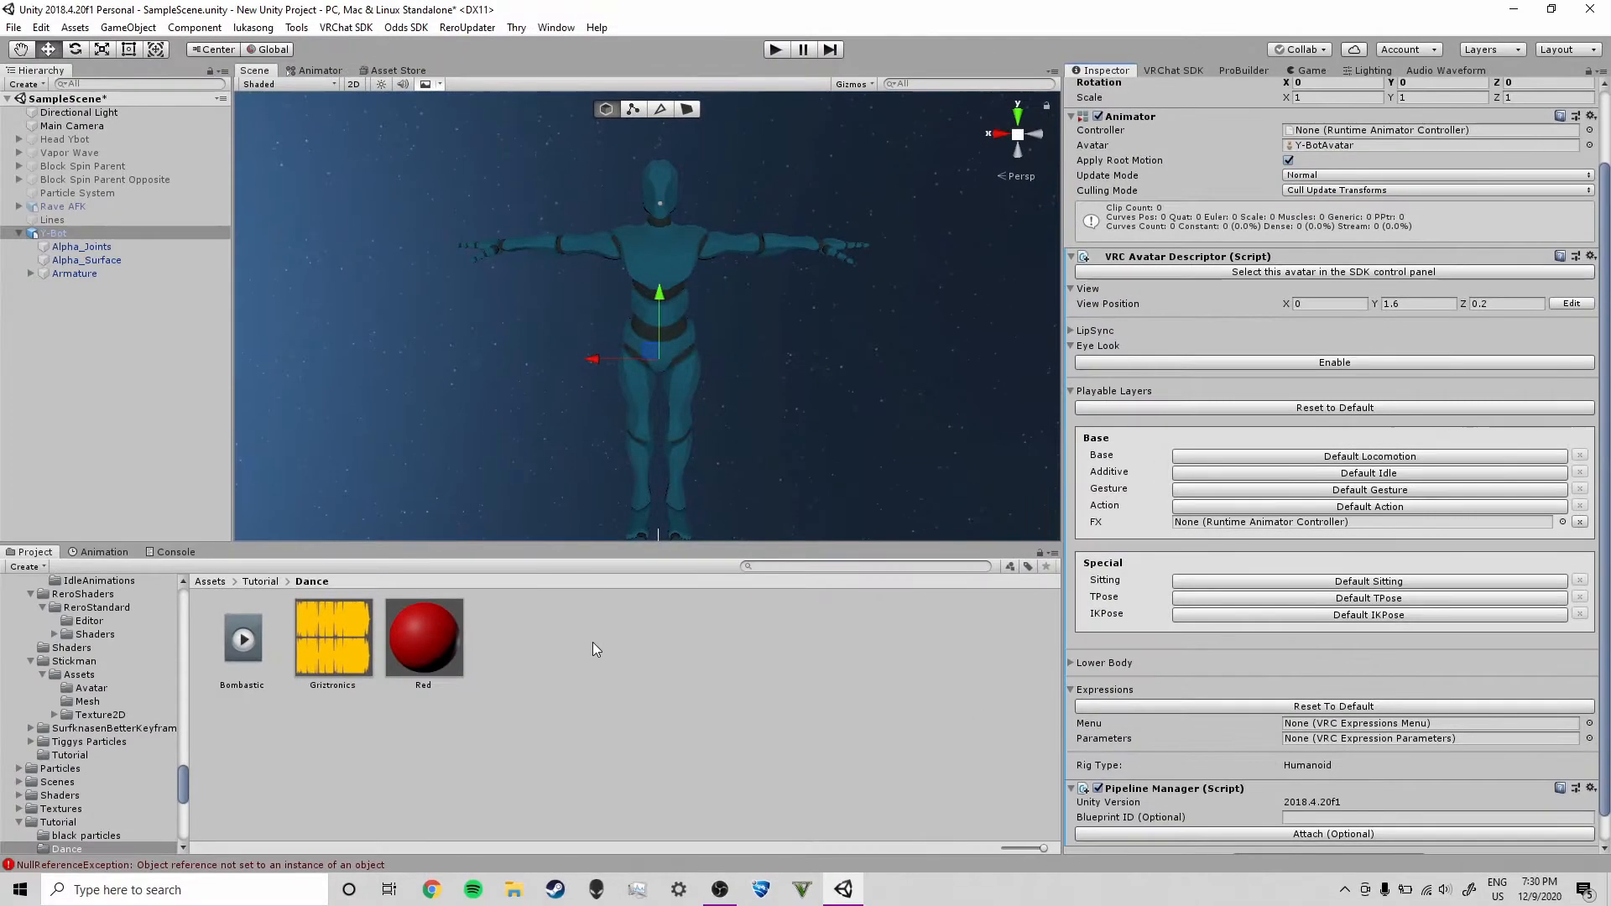
Create a VRChat Expressions Menu asset in the Tutorial/Dance folder and name it Menu
click(587, 645)
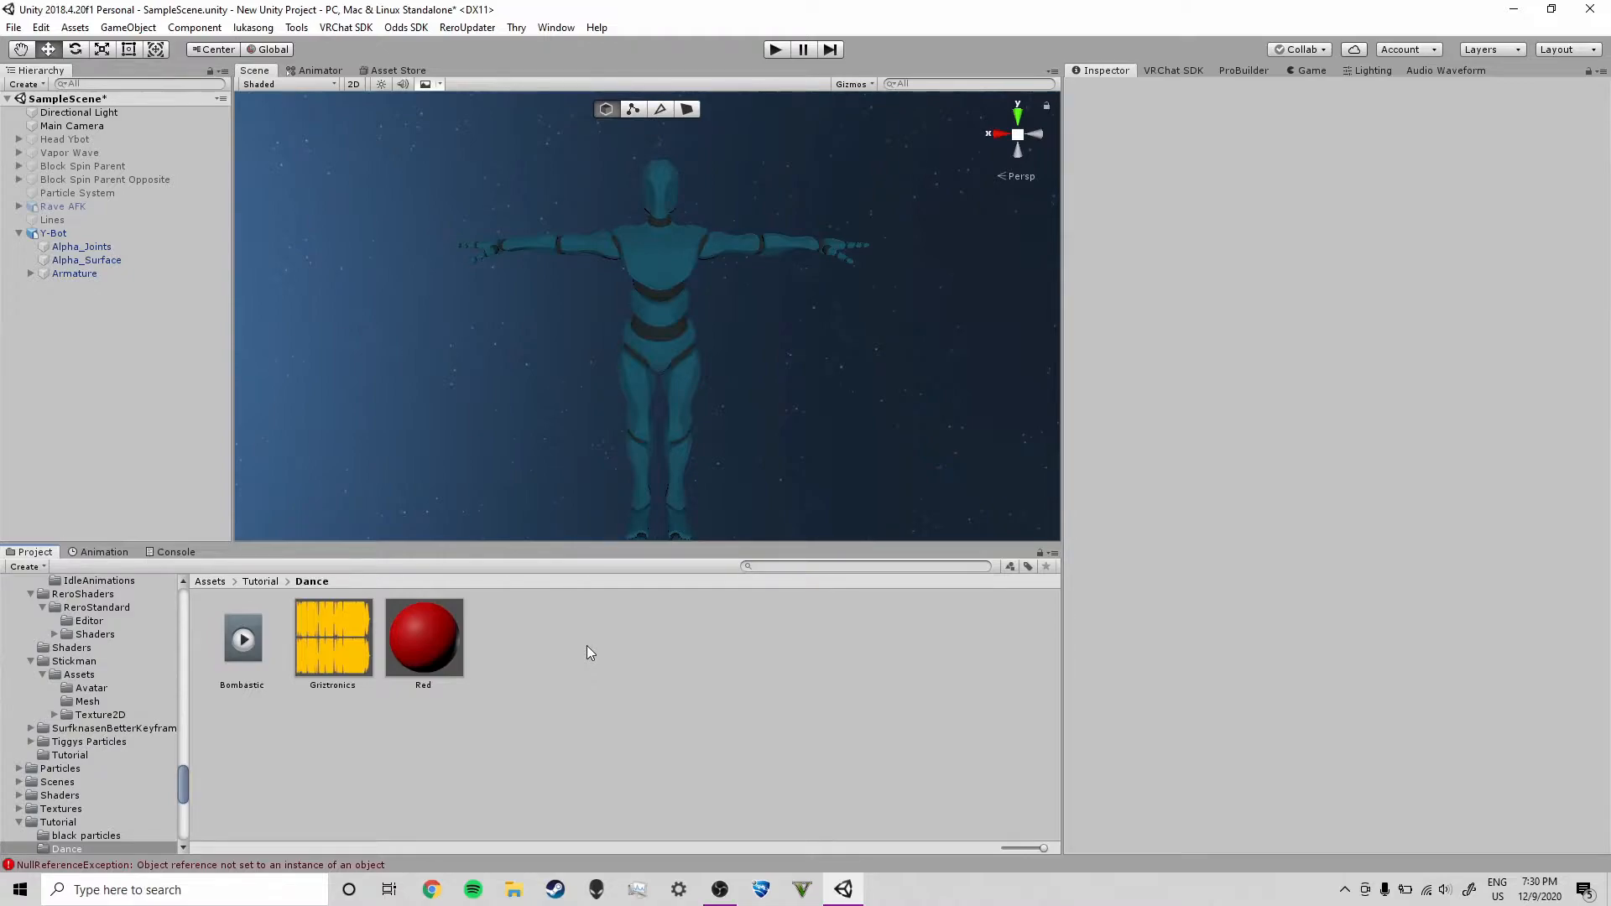
right_click(569, 662)
mouse_move(683, 248)
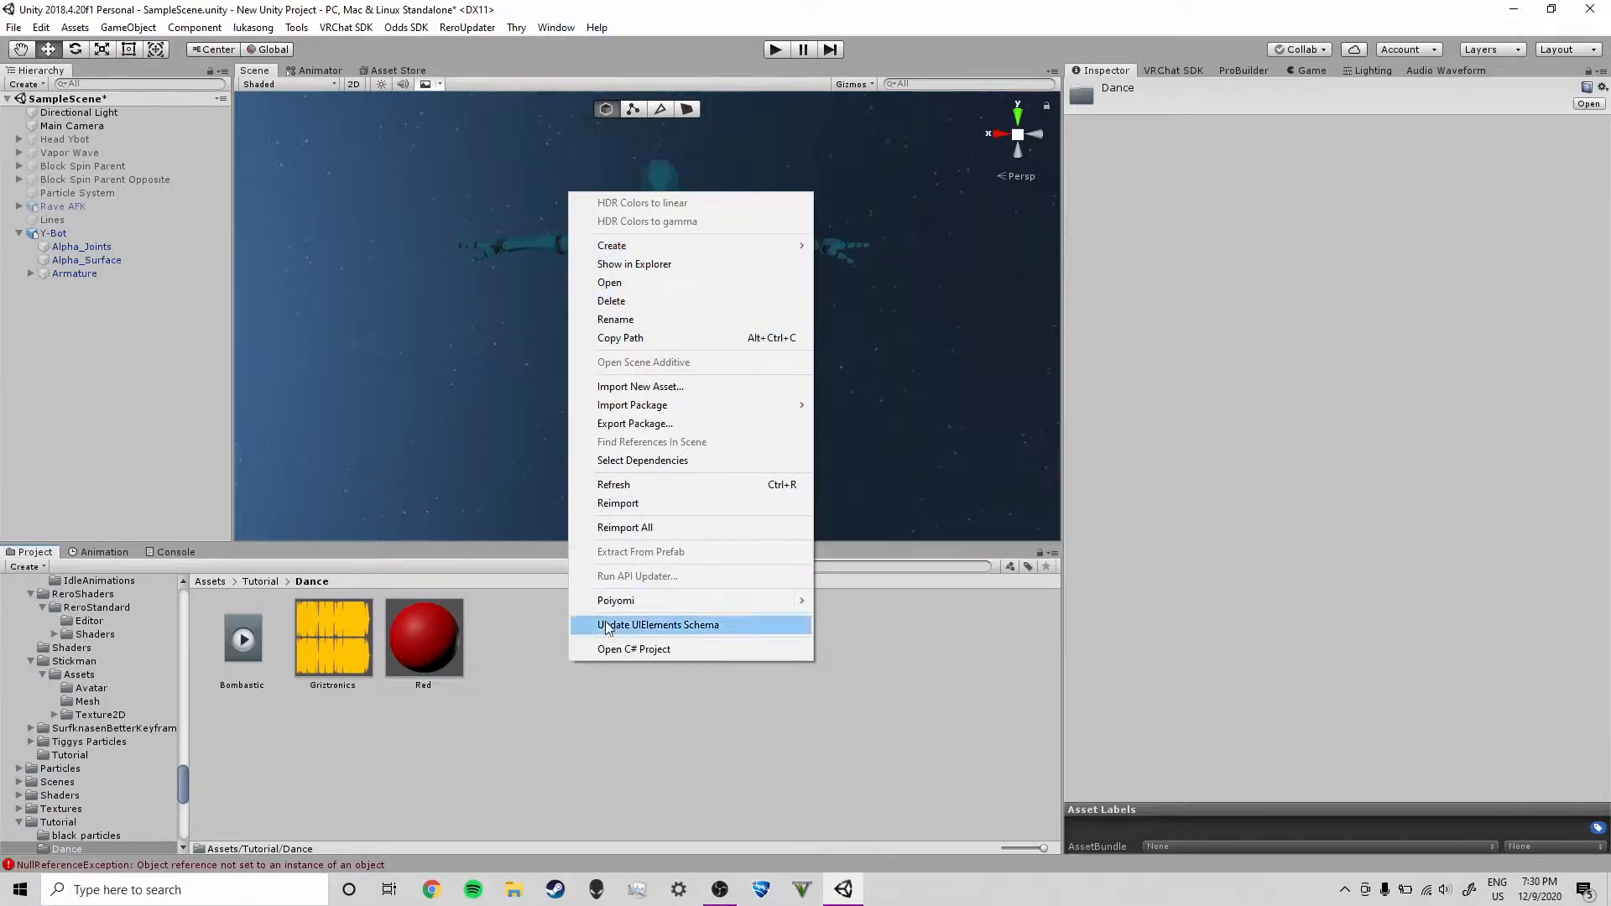
mouse_move(745, 246)
mouse_move(866, 234)
mouse_move(1064, 235)
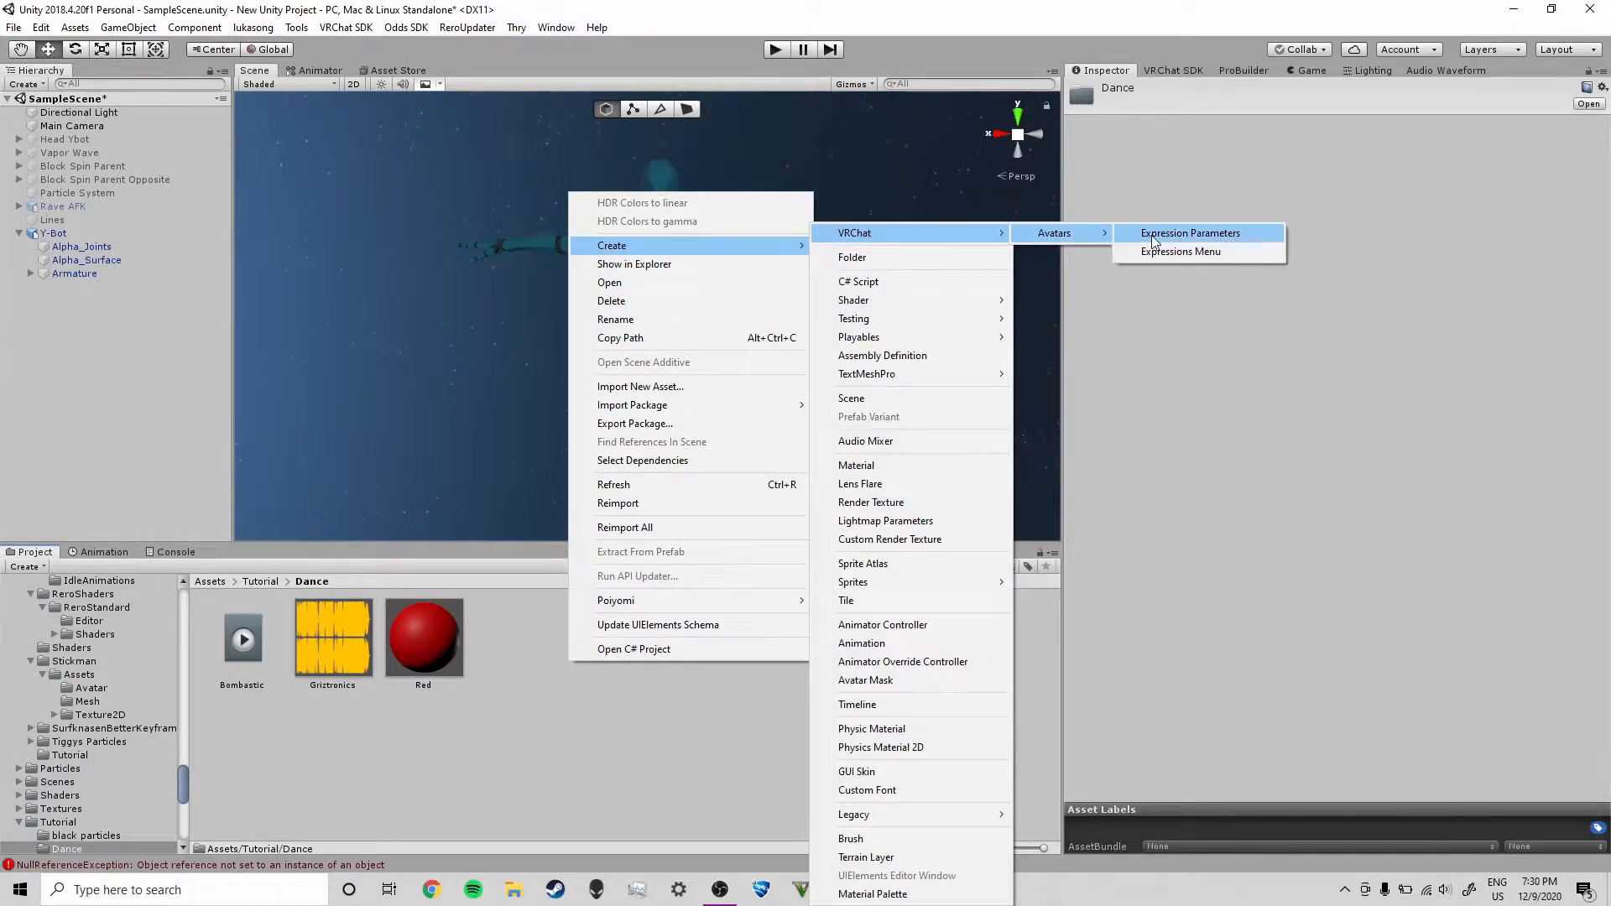
click(1198, 254)
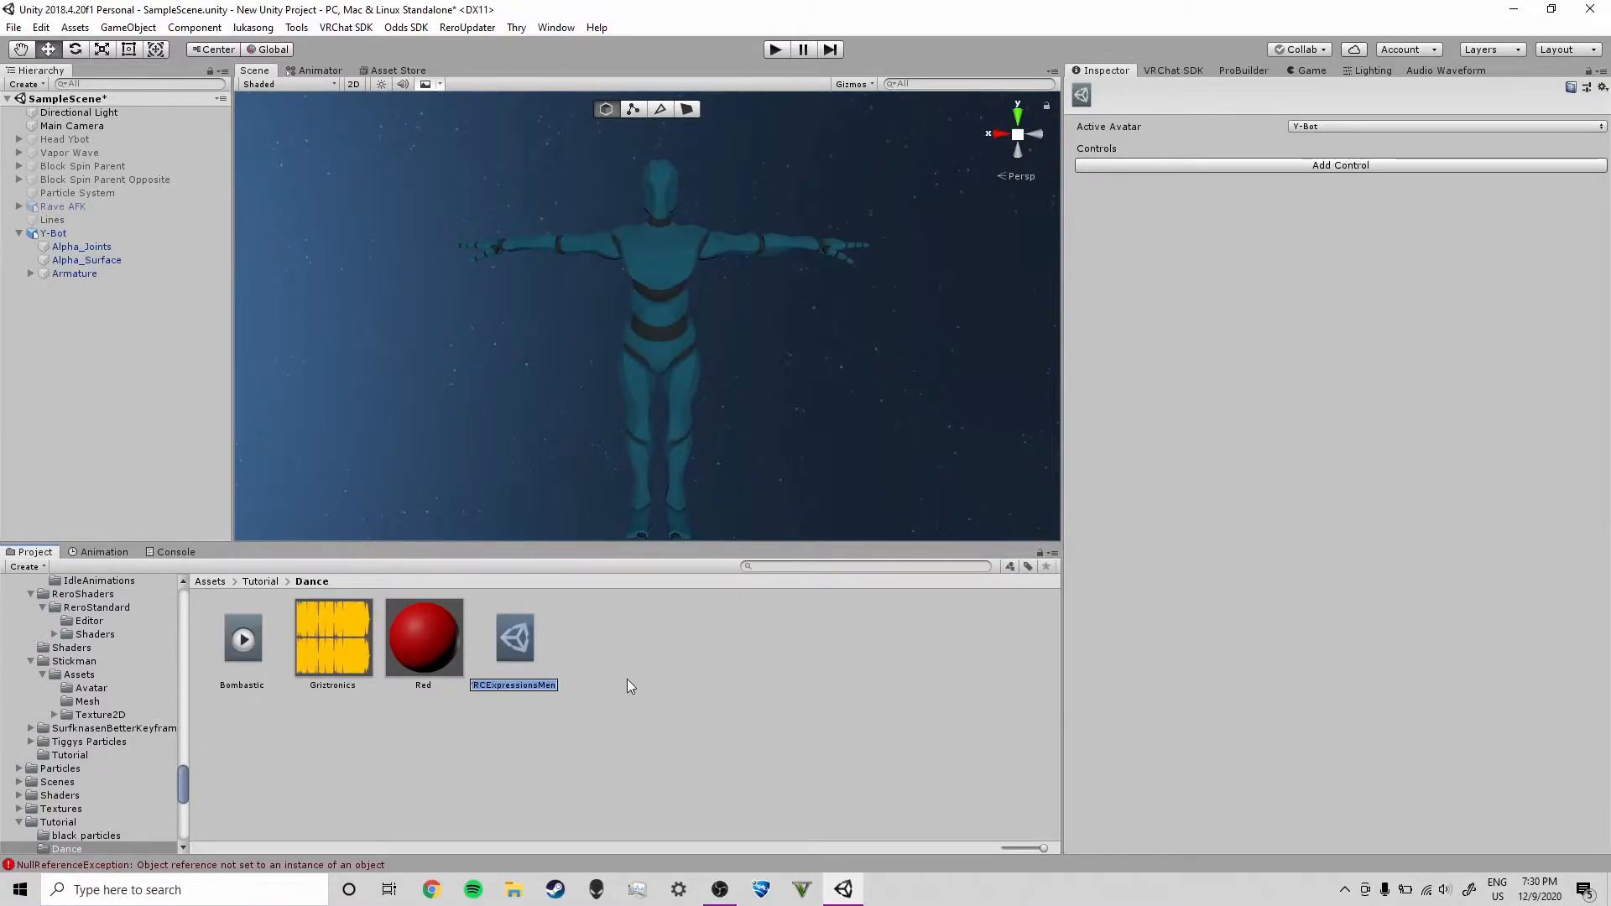
key(Return)
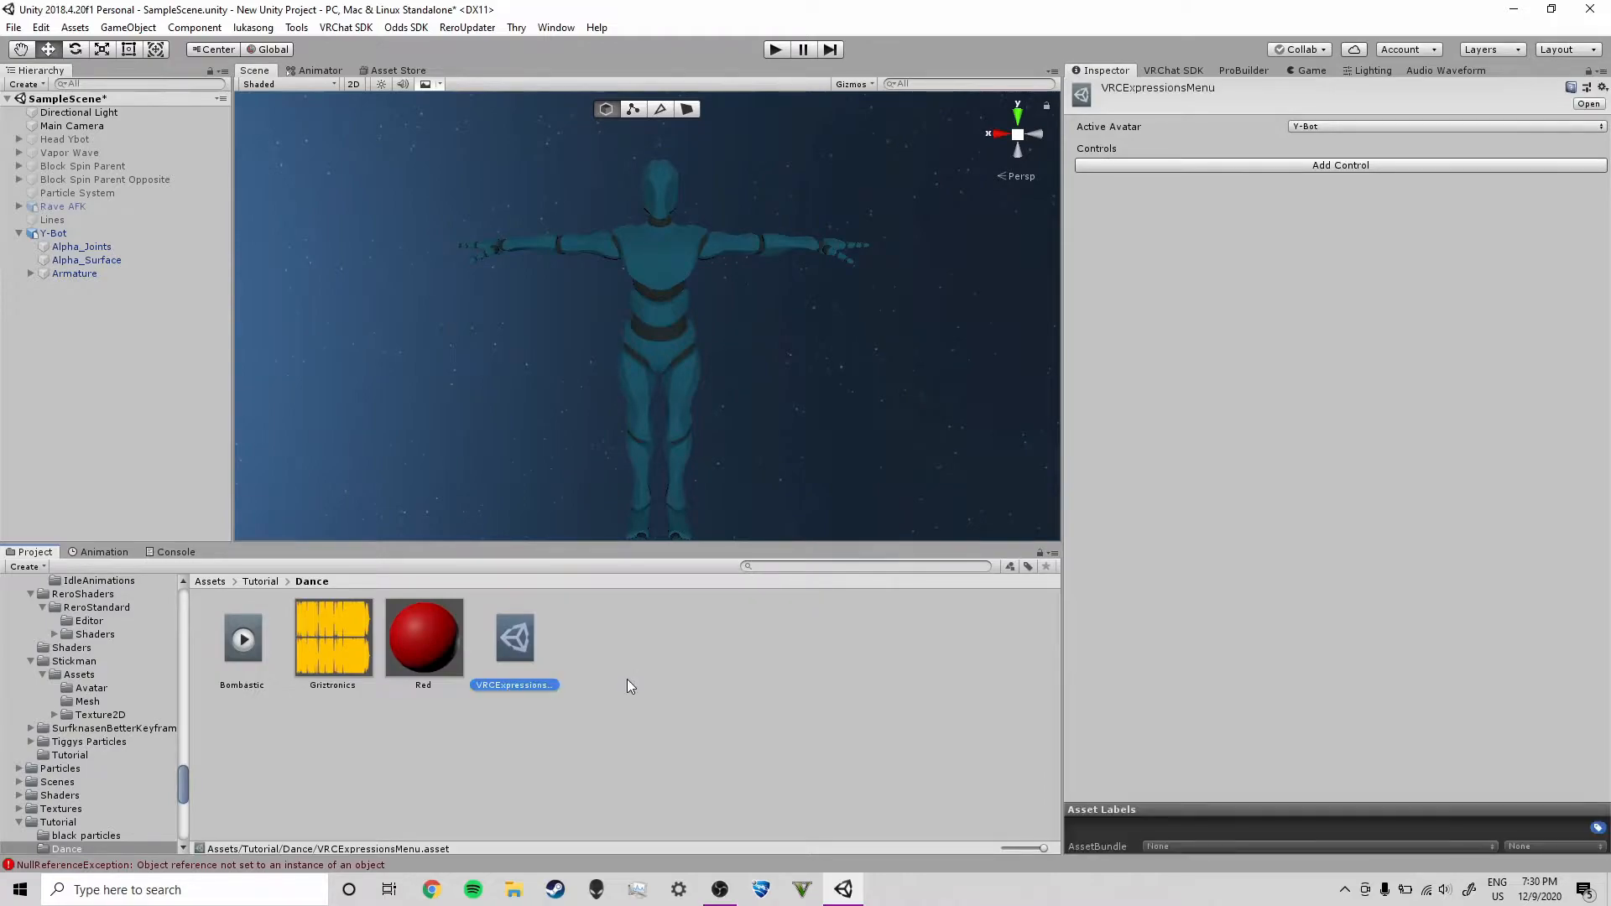
click(522, 686)
text(Menu)
key(Return)
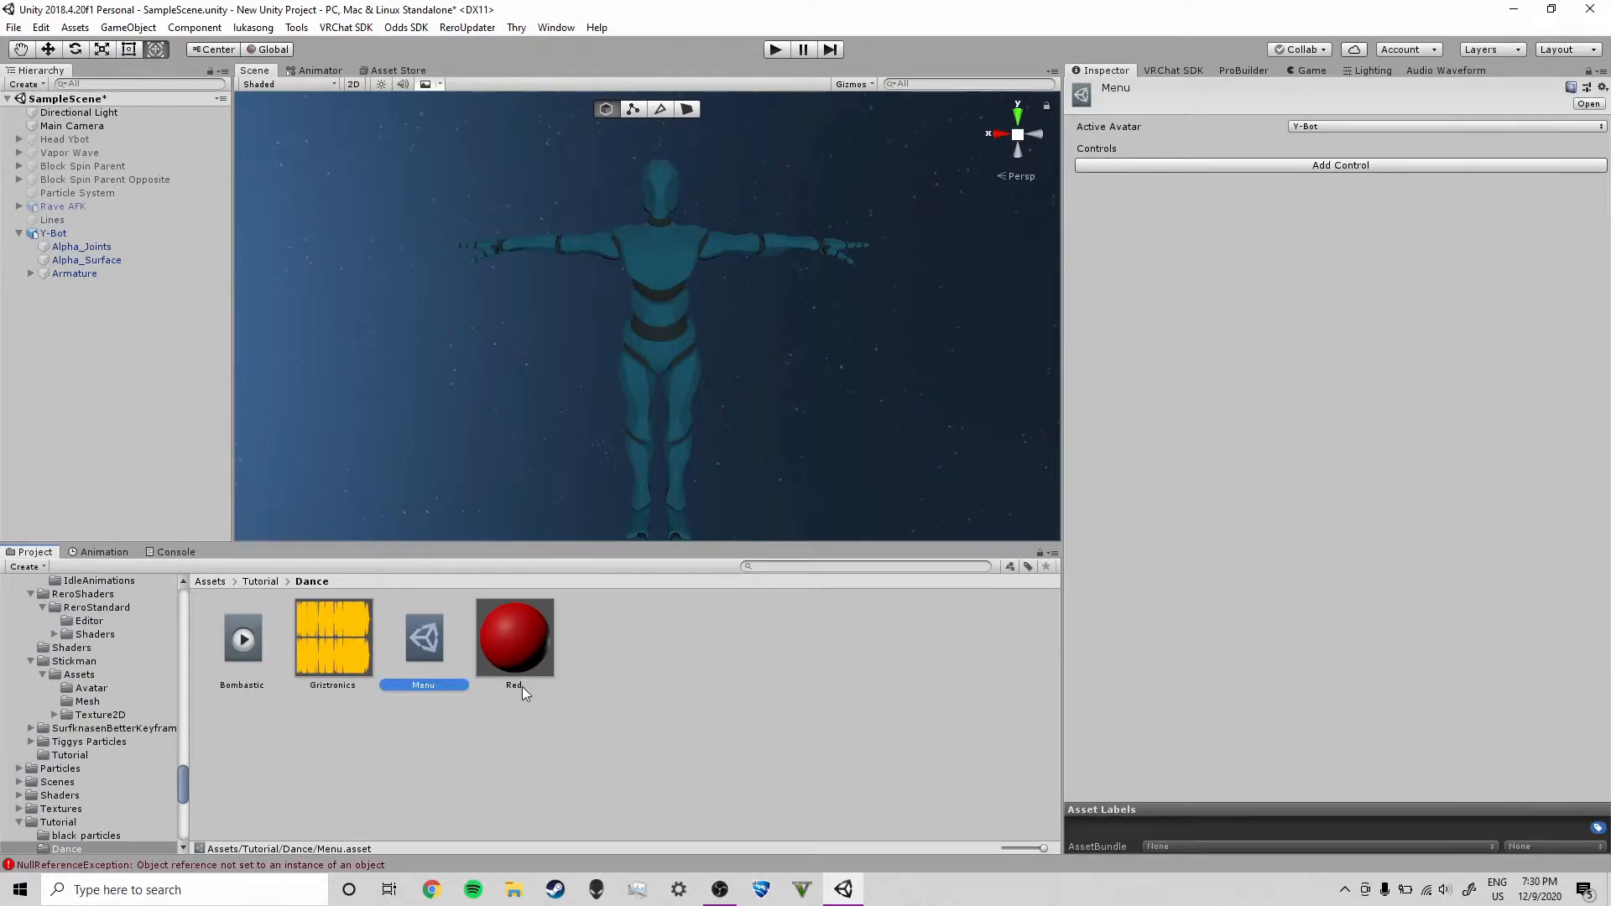
Create a VRChat Expression Parameters asset in the same folder and name it Params
right_click(656, 713)
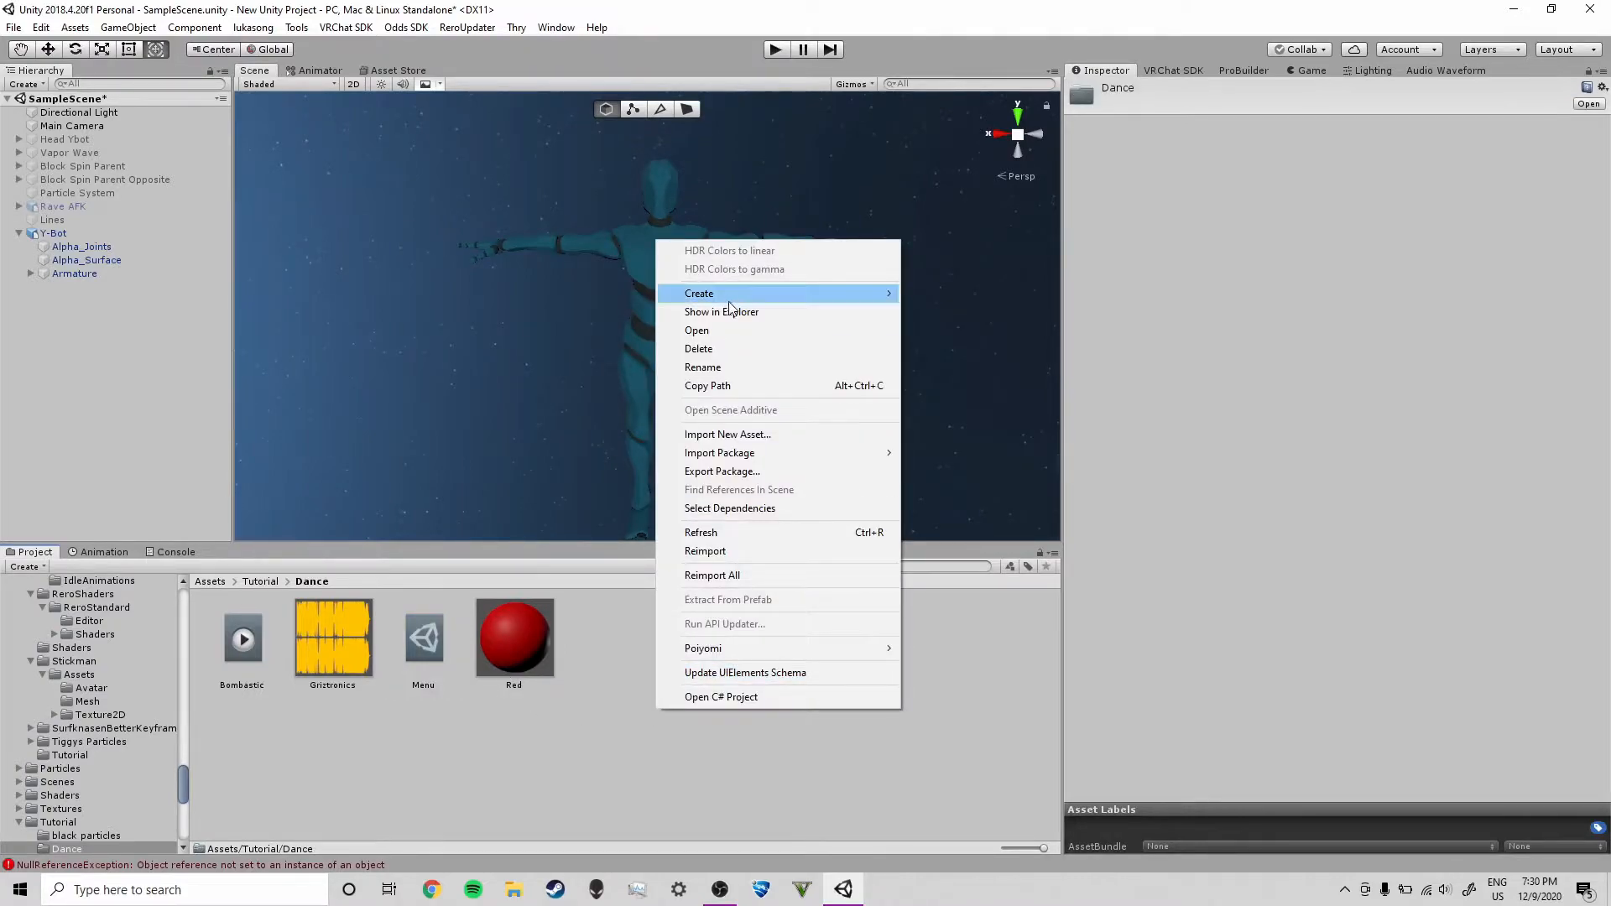
mouse_move(885, 294)
mouse_move(999, 239)
mouse_move(1160, 234)
click(1267, 234)
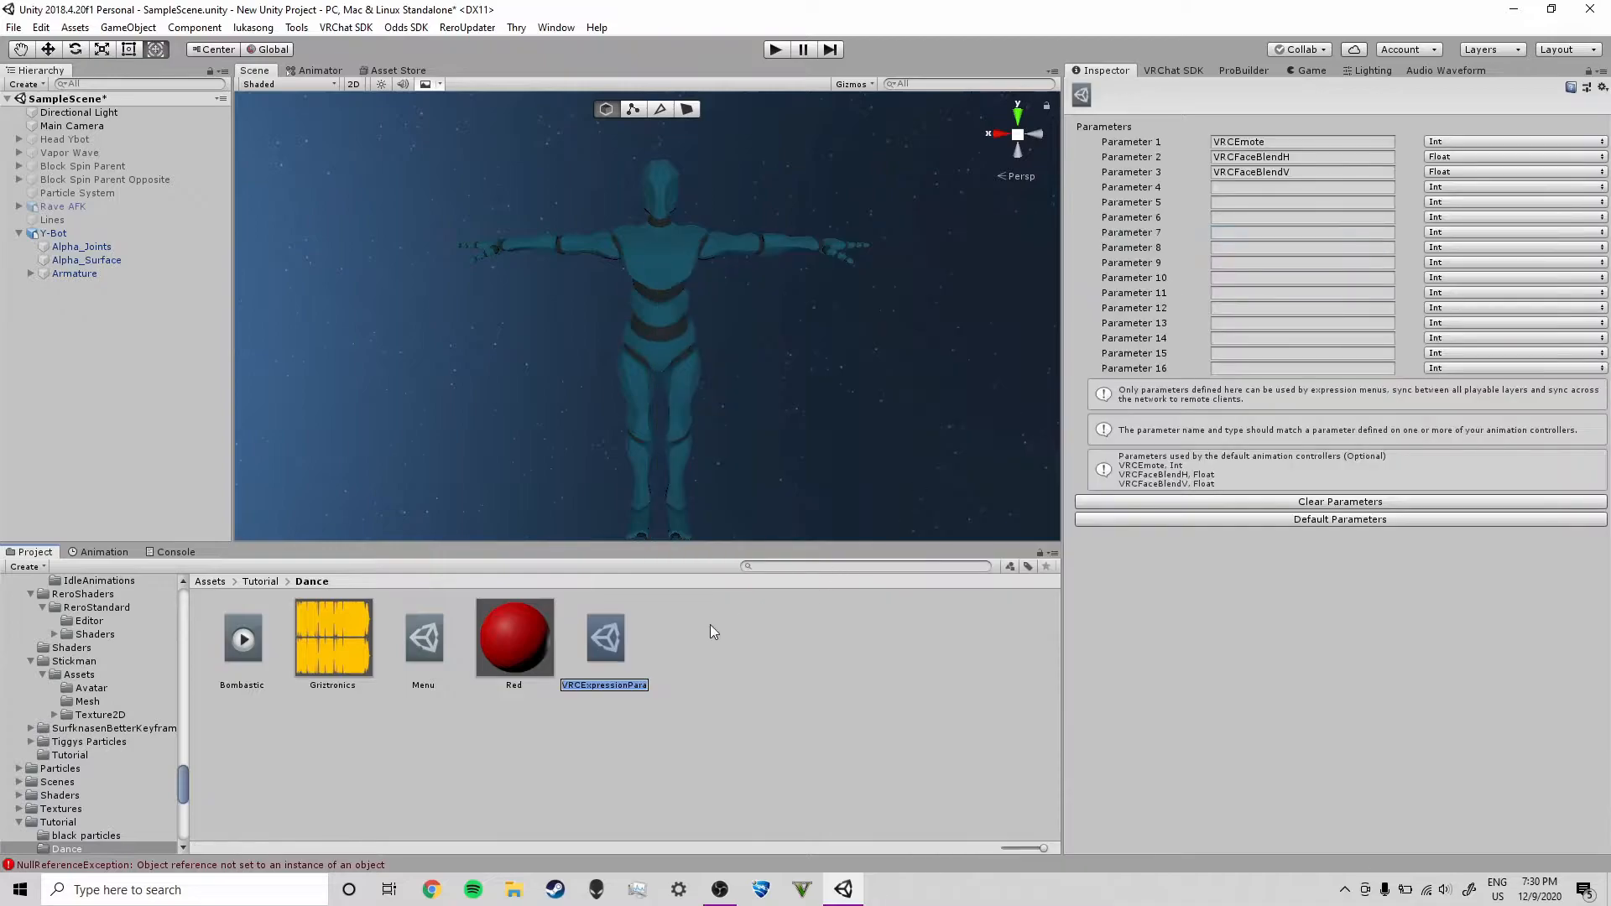
text(Params)
key(Return)
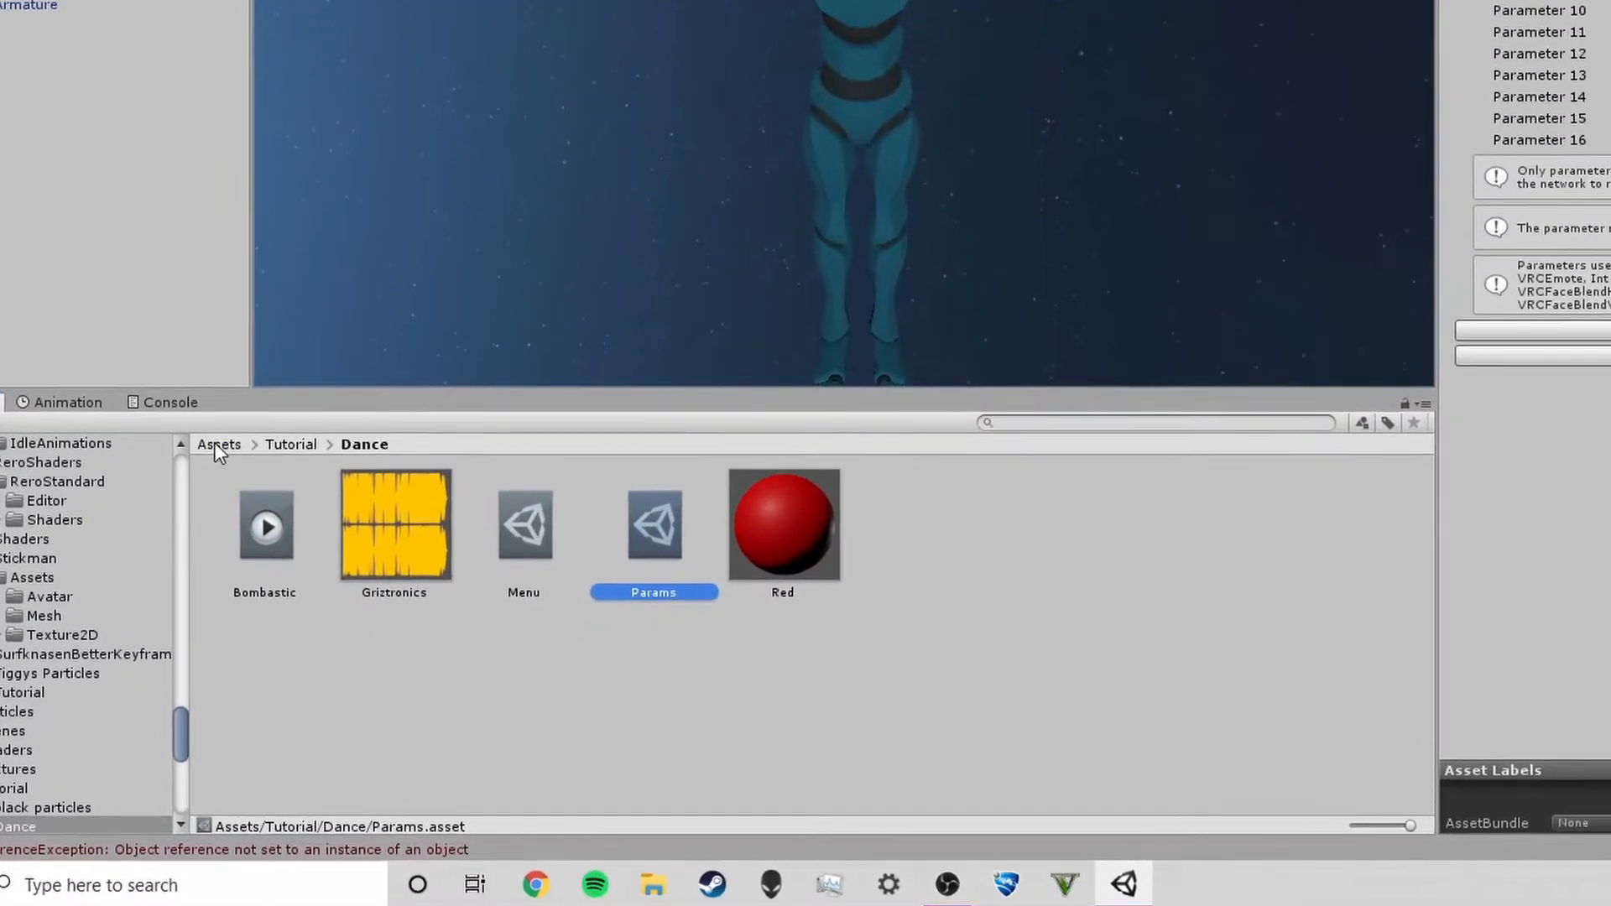
Duplicate the vrc_AvatarV3HandsLayer2 controller in Assets/VRCSDK/Examples3/Animation/Controllers
click(214, 445)
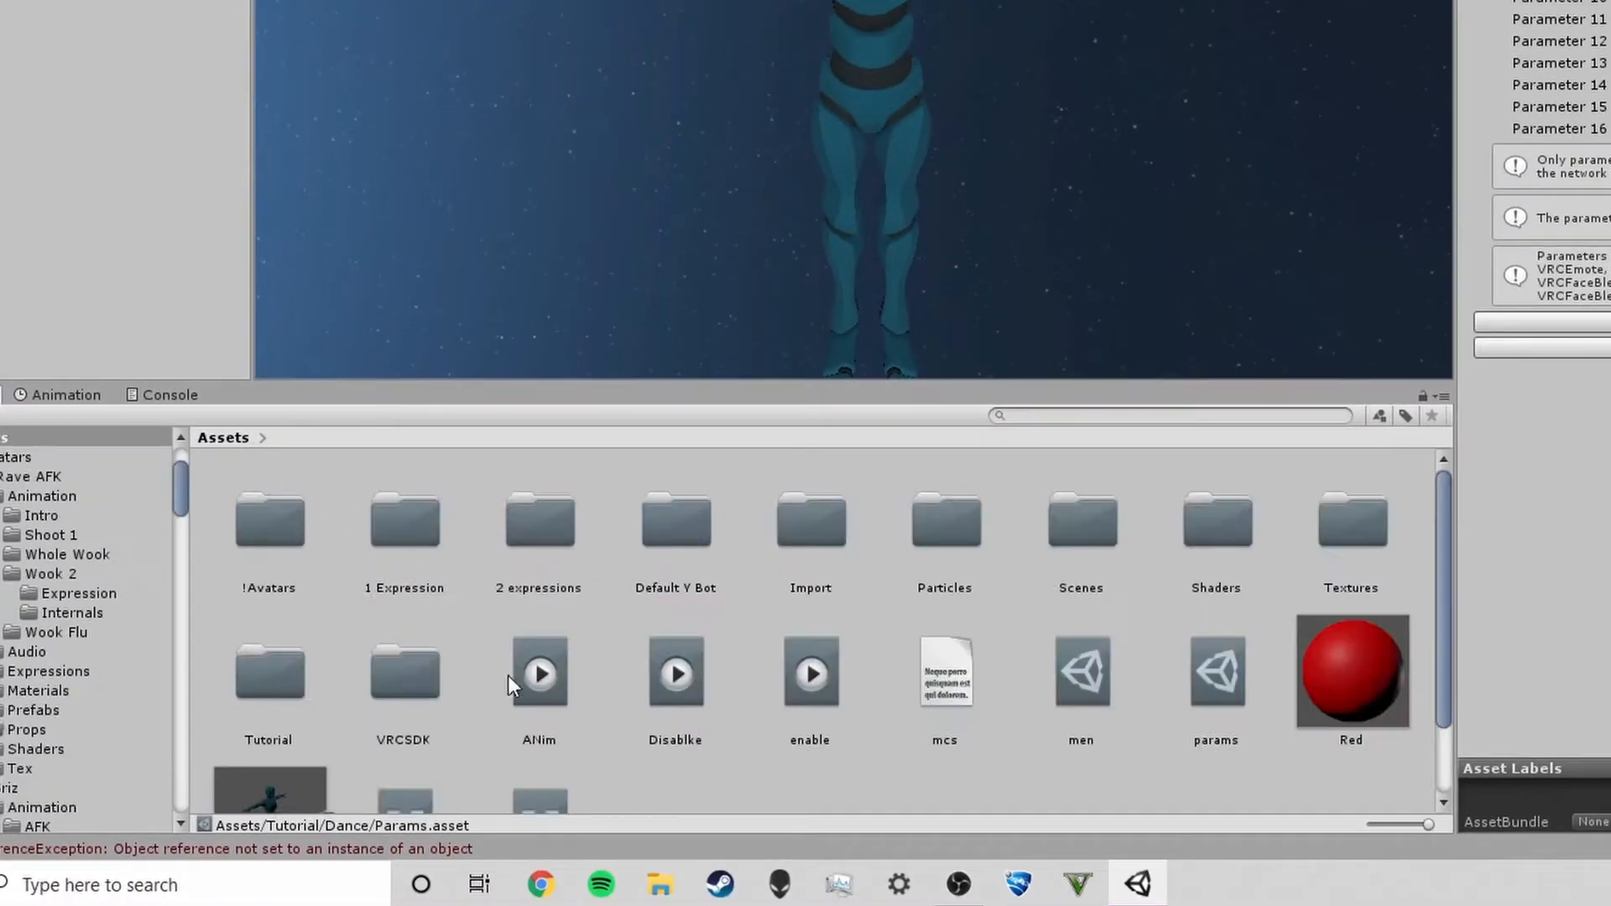
double_click(406, 702)
double_click(391, 532)
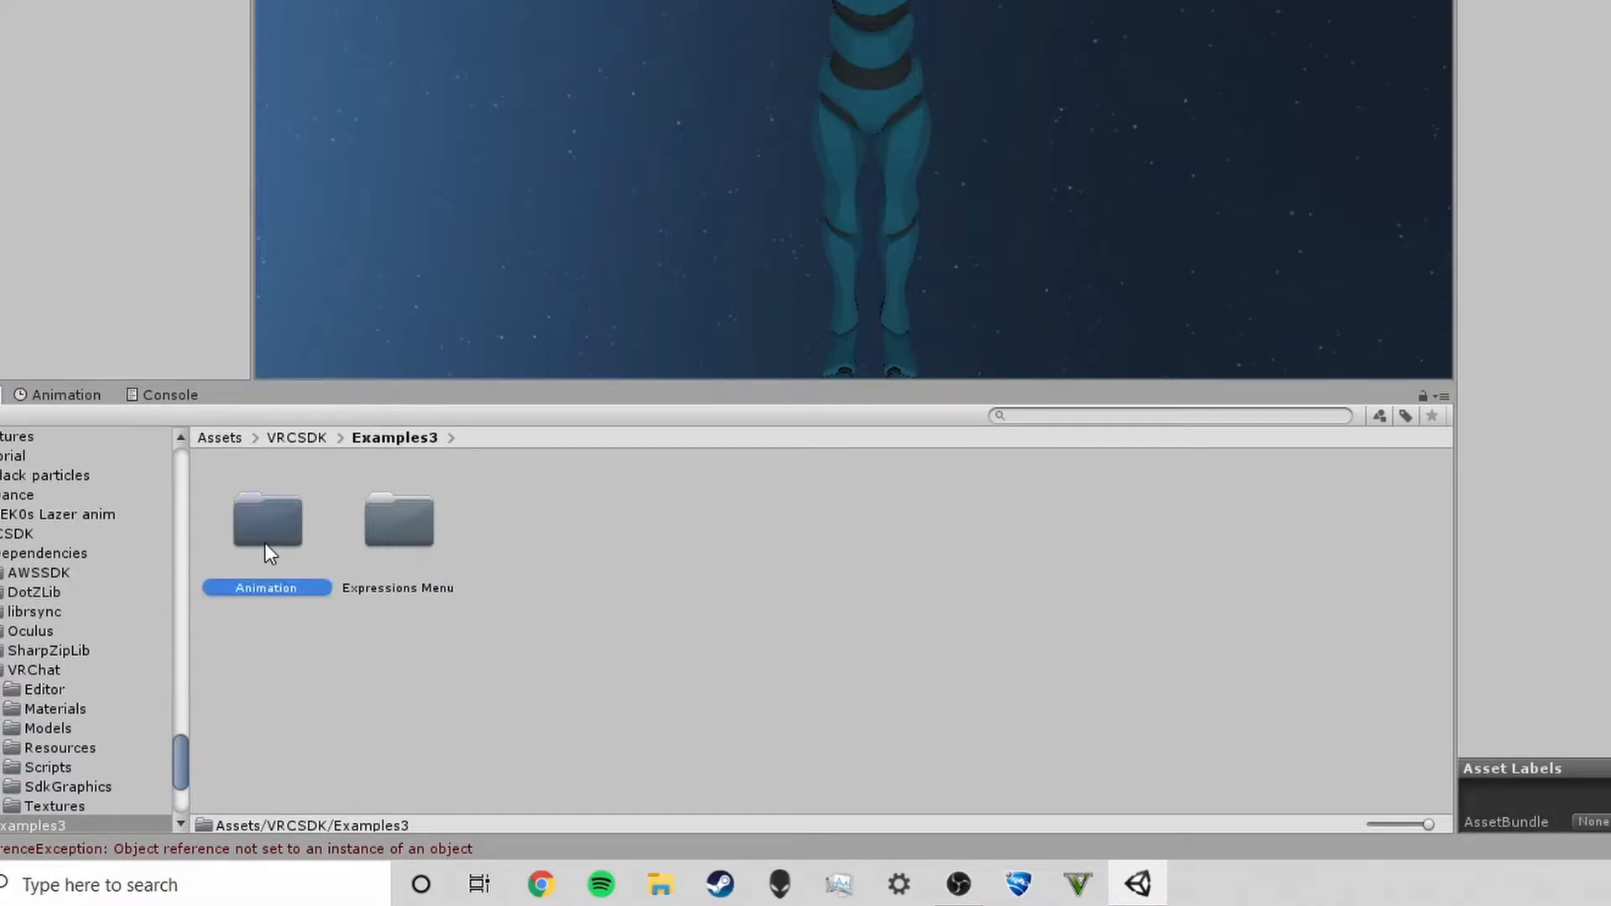
double_click(264, 542)
double_click(411, 536)
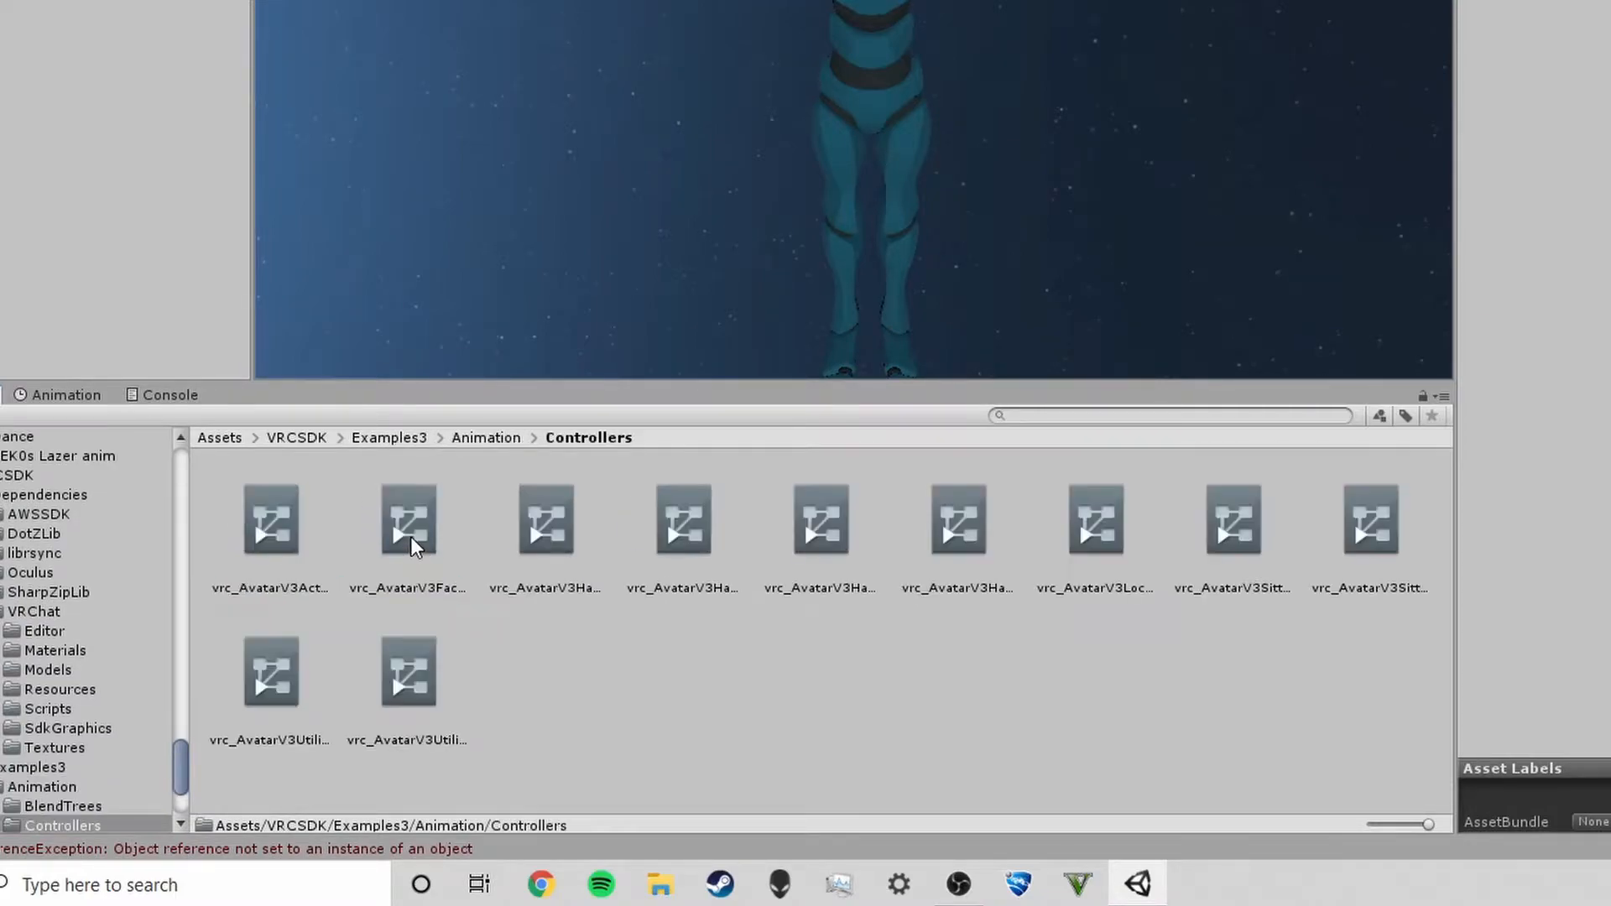
click(682, 554)
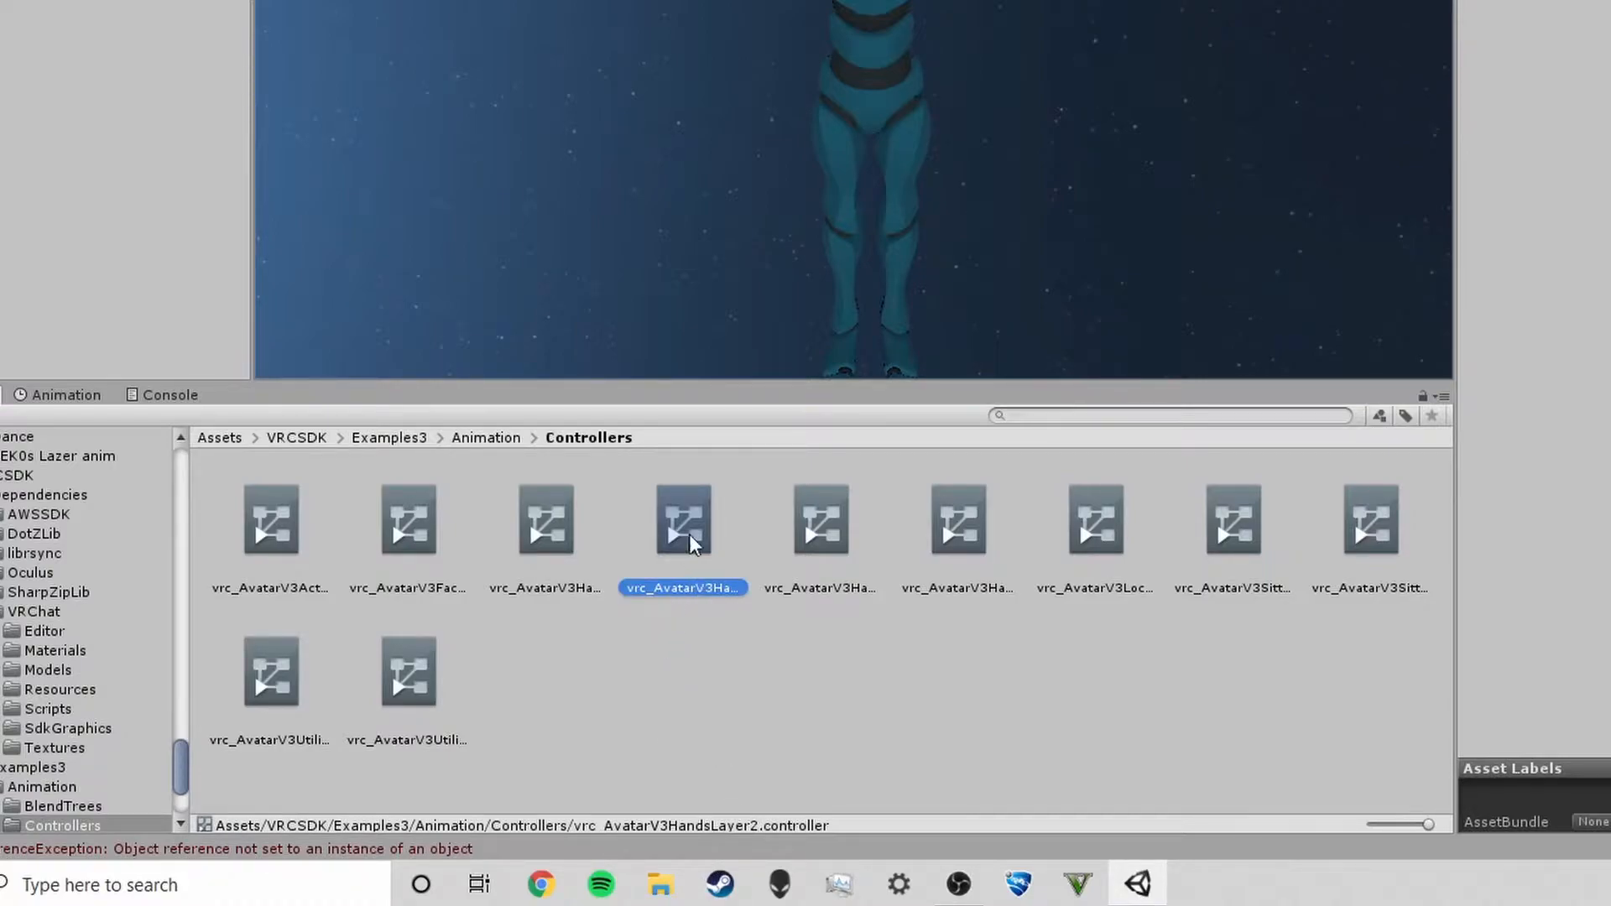
click(546, 547)
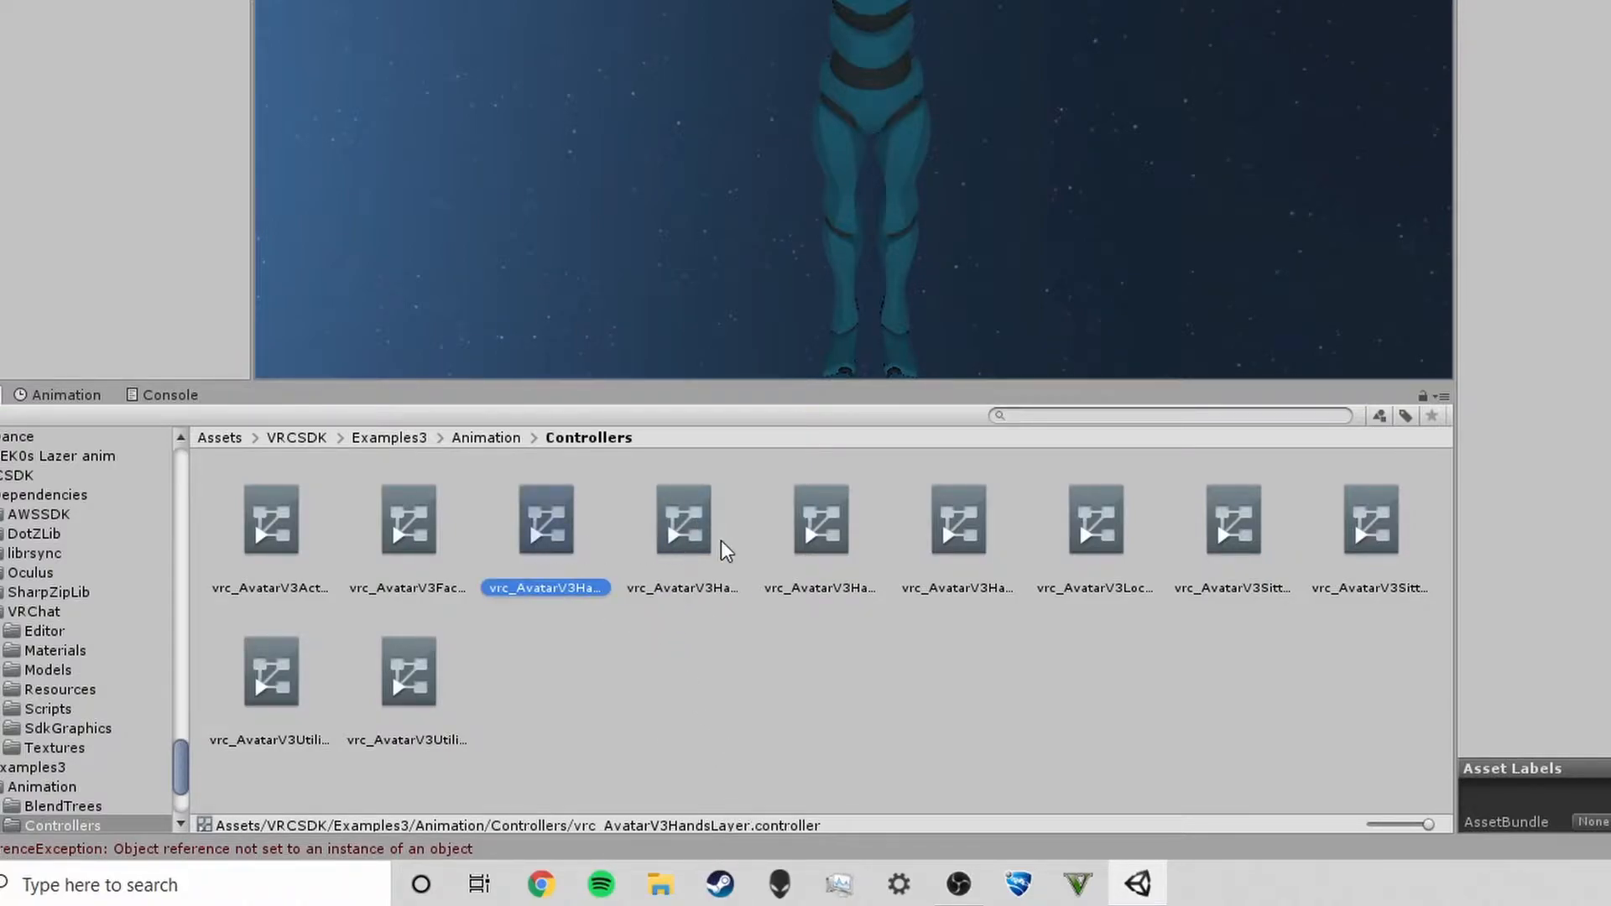
click(667, 532)
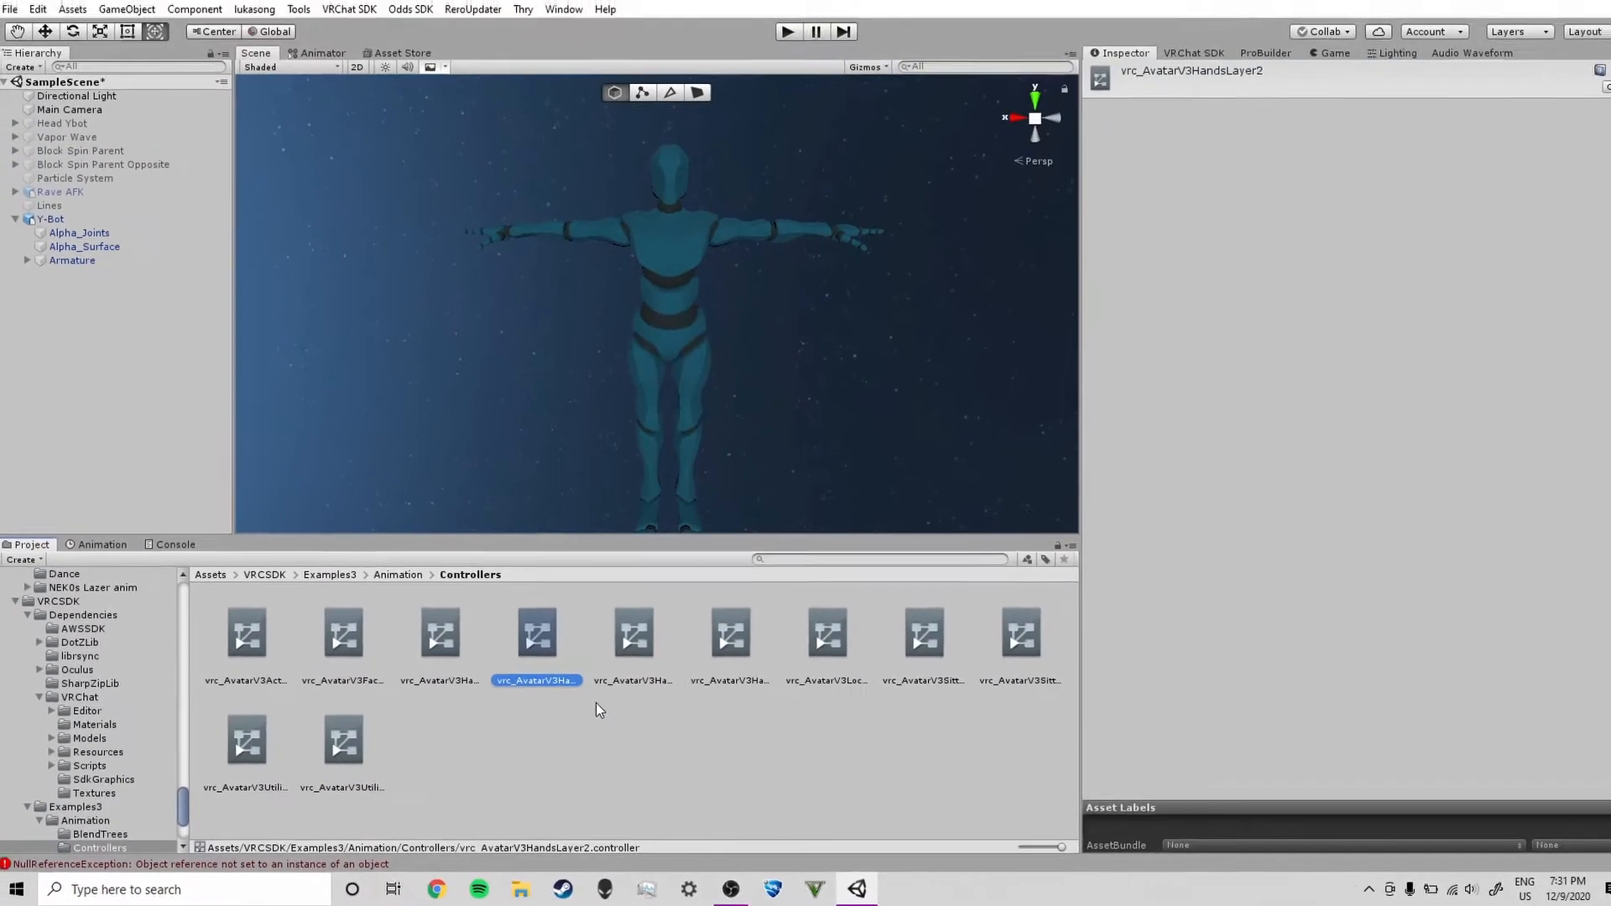
key(ctrl+d)
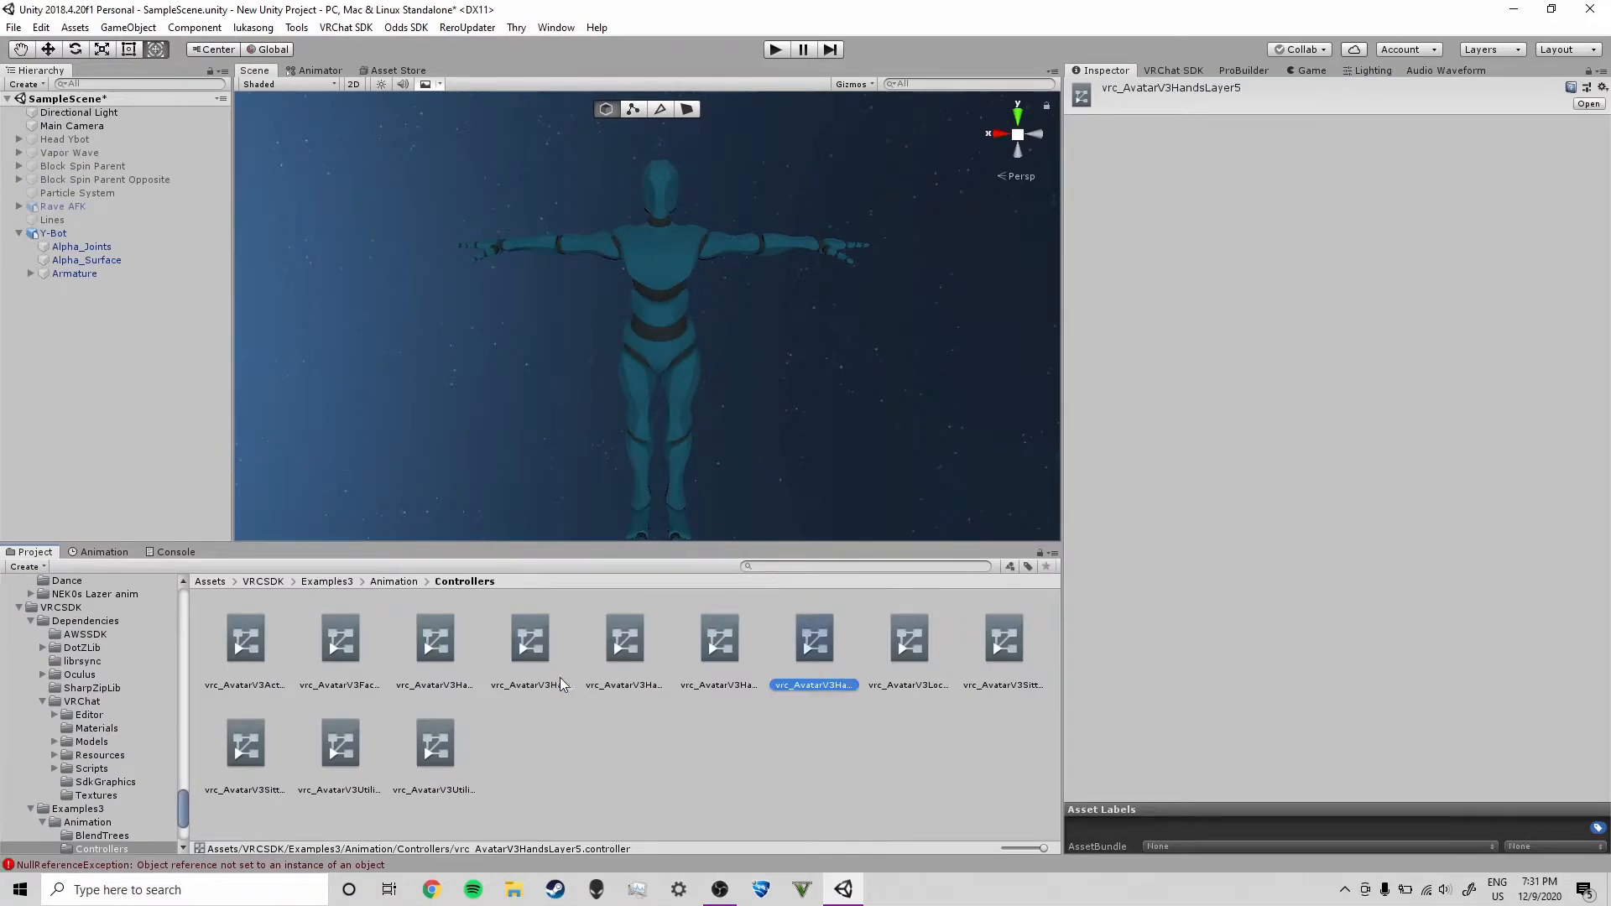
Rename the duplicated controller Gesture controller
click(807, 687)
text(Gesture controller)
key(Return)
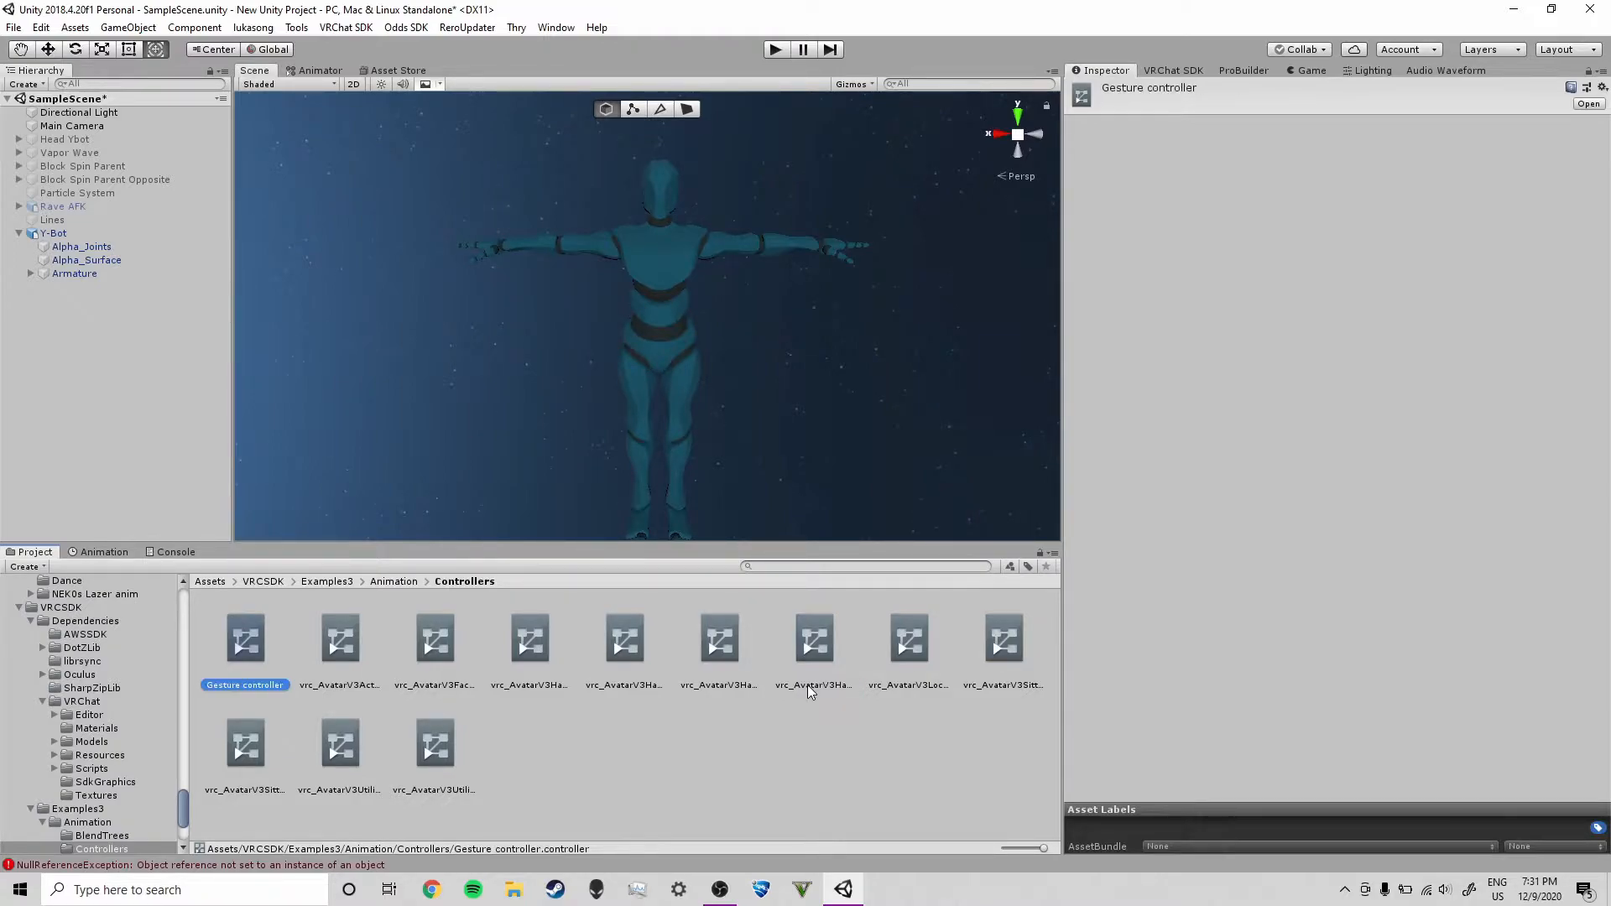
Move Gesture controller into the Tutorial/Dance folder
scroll(117, 705, down, 5)
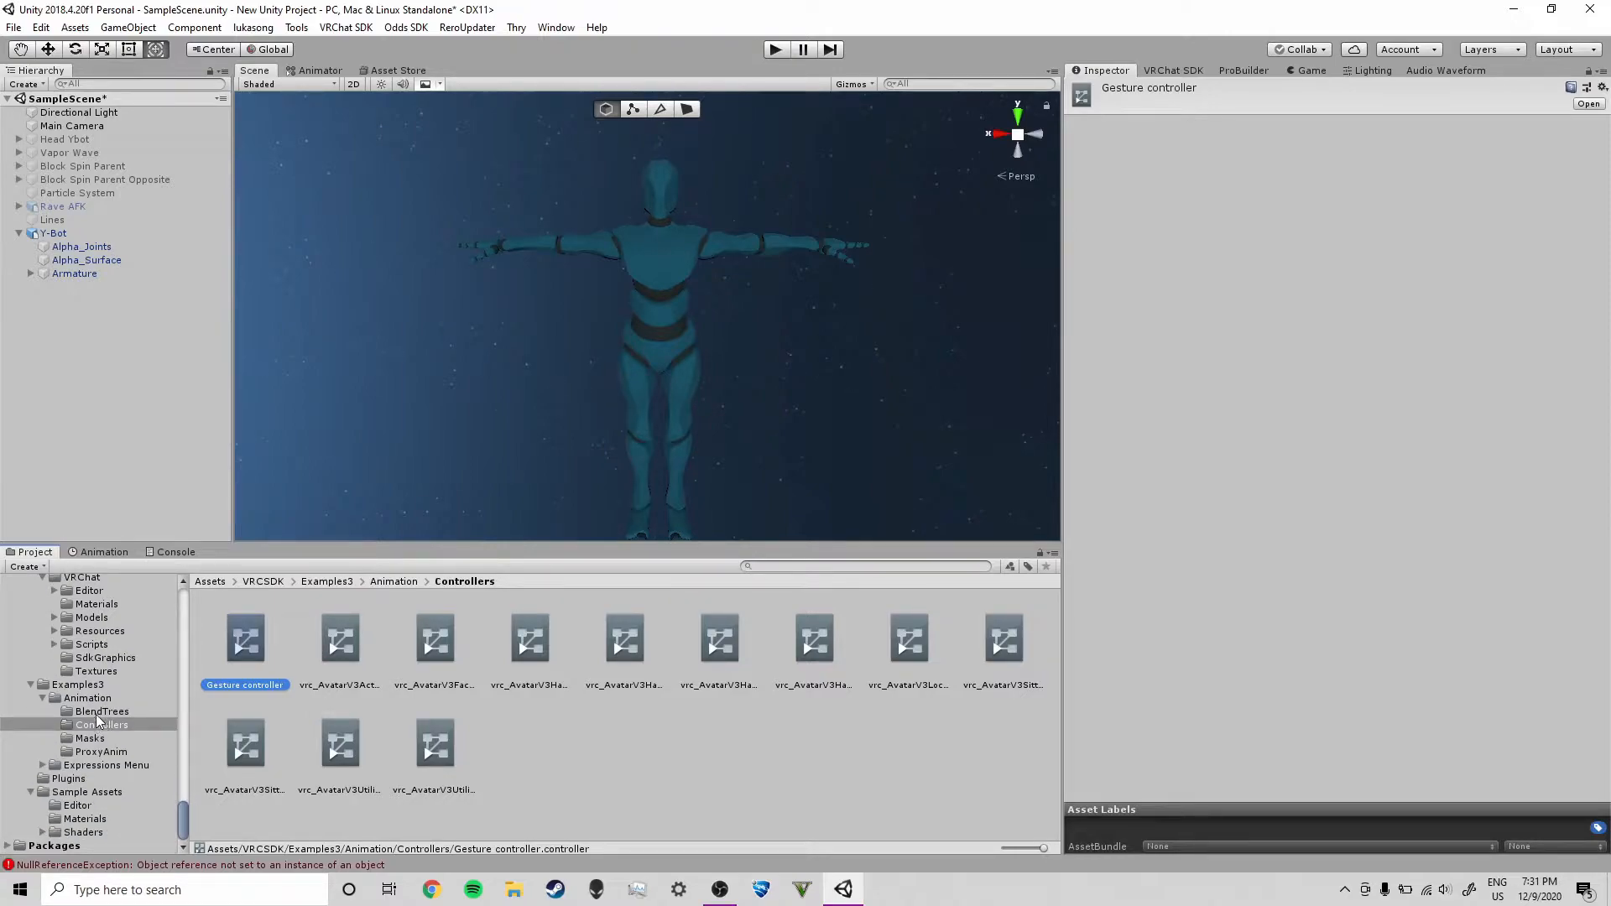
scroll(96, 719, up, 6)
scroll(102, 721, up, 3)
drag(217, 649, 68, 765)
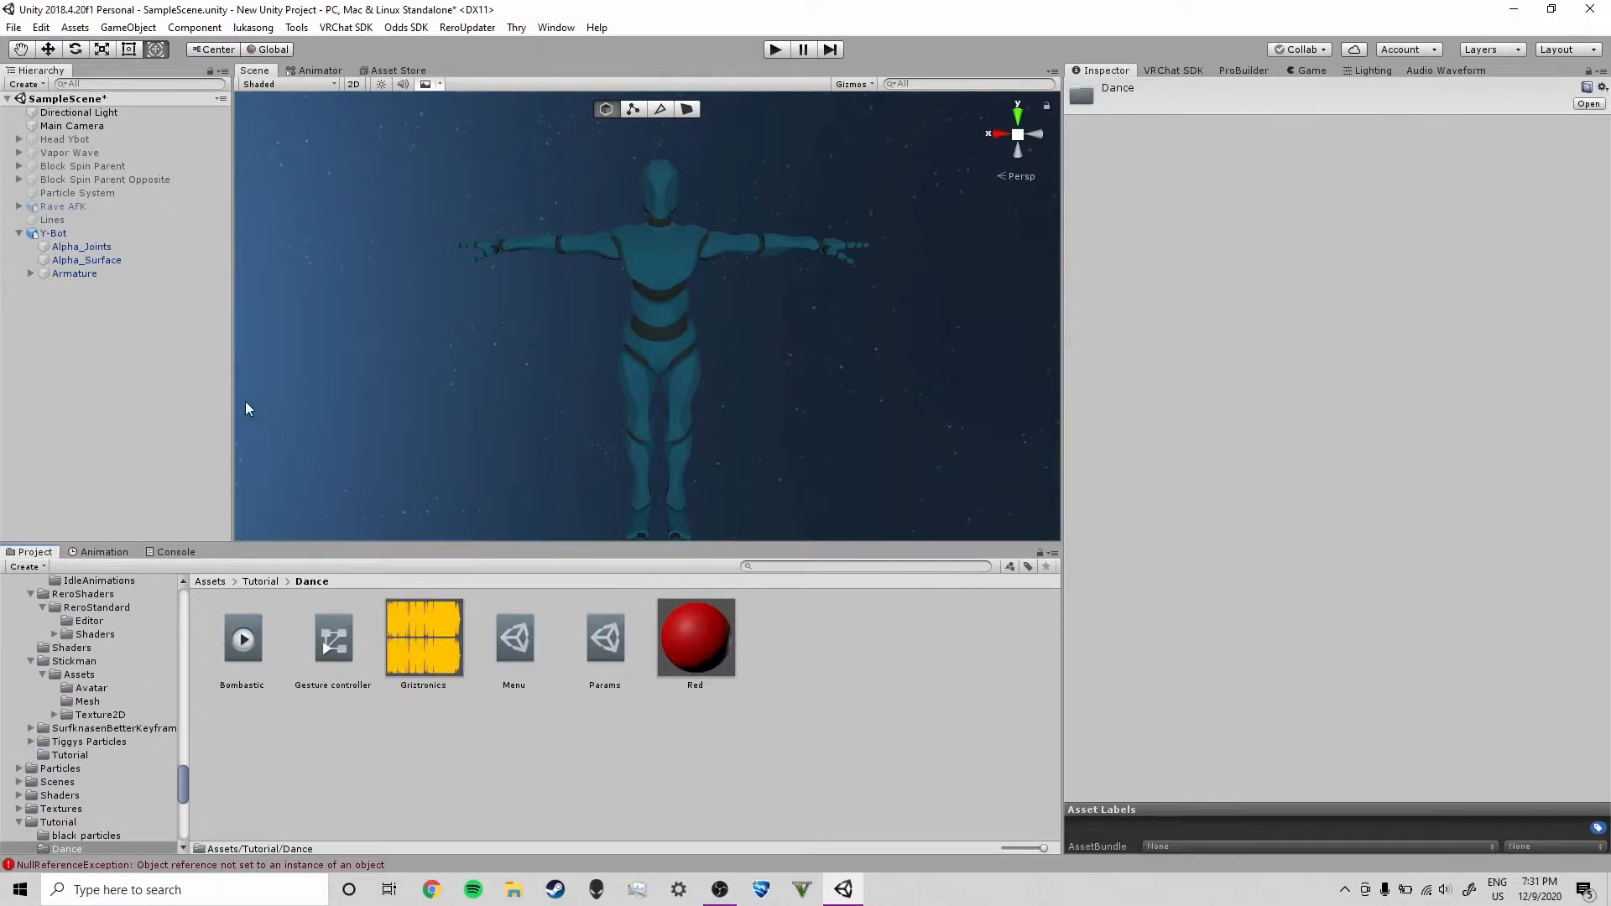
On Y-Bot's avatar descriptor, assign Gesture controller to the FX layer and Menu and Params to the expression slots
click(100, 234)
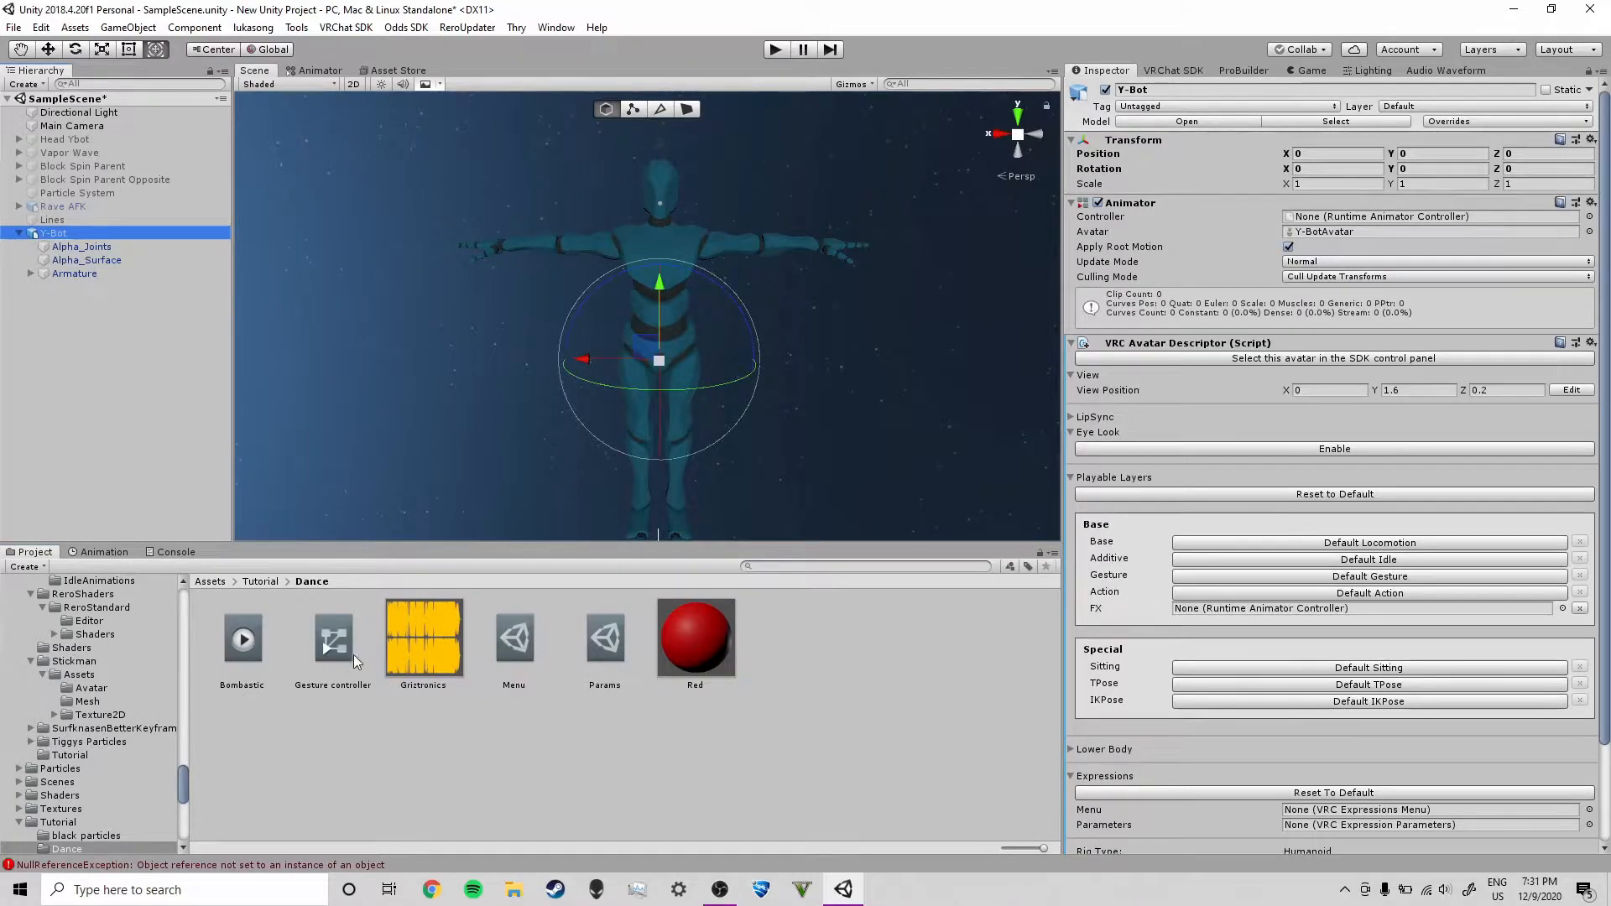
drag(336, 646, 1227, 622)
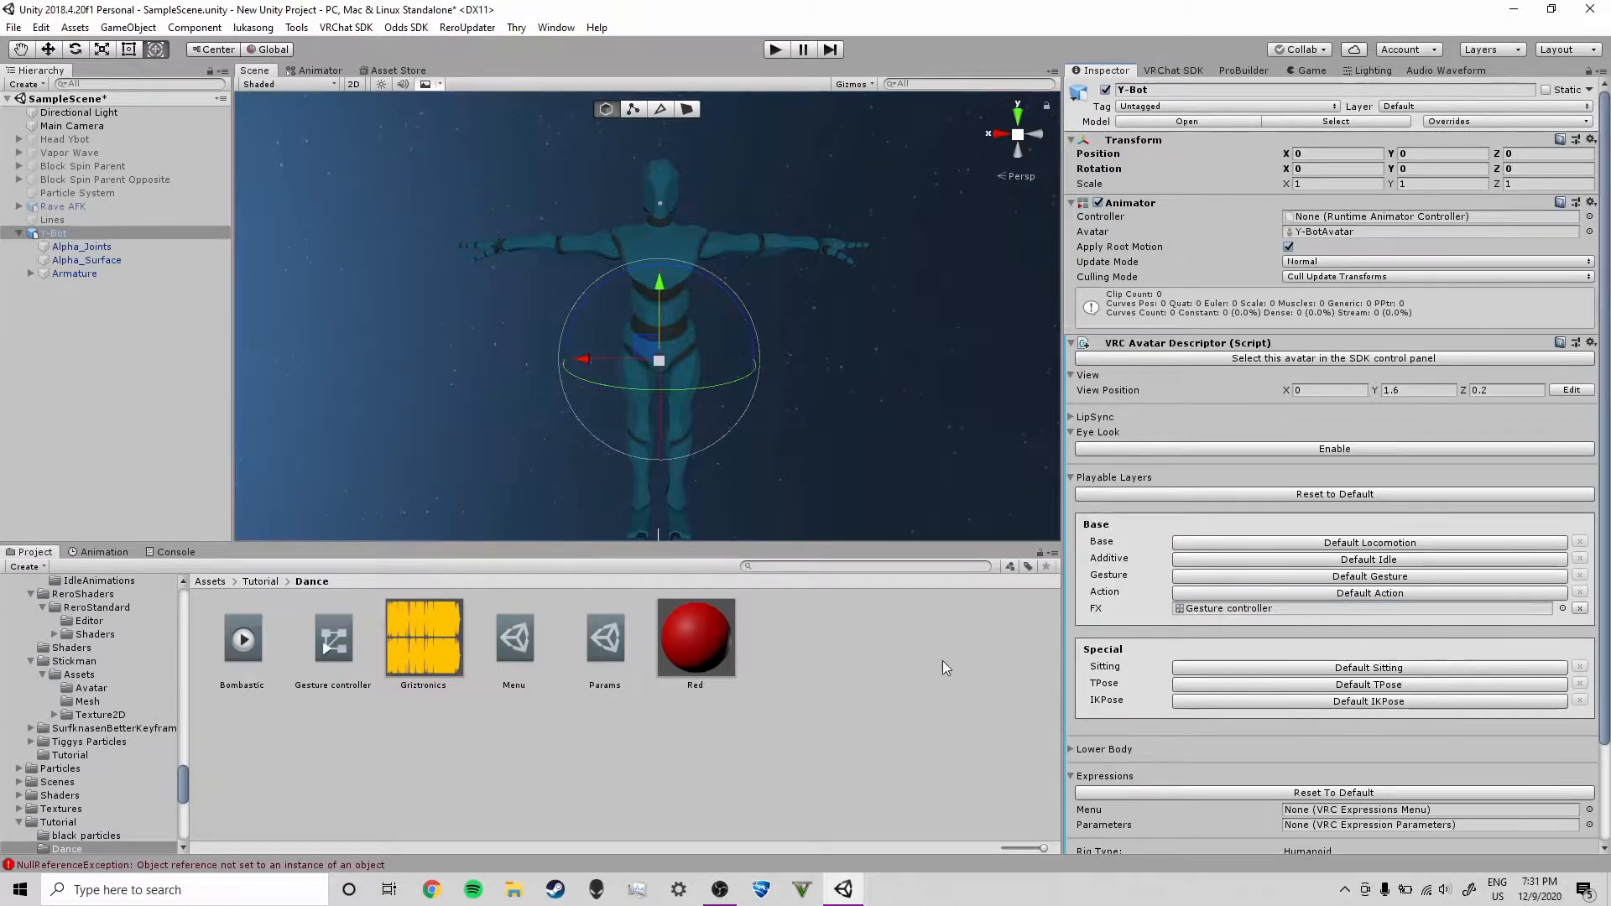
scroll(1175, 655, down, 3)
drag(511, 668, 1314, 699)
drag(605, 639, 1322, 713)
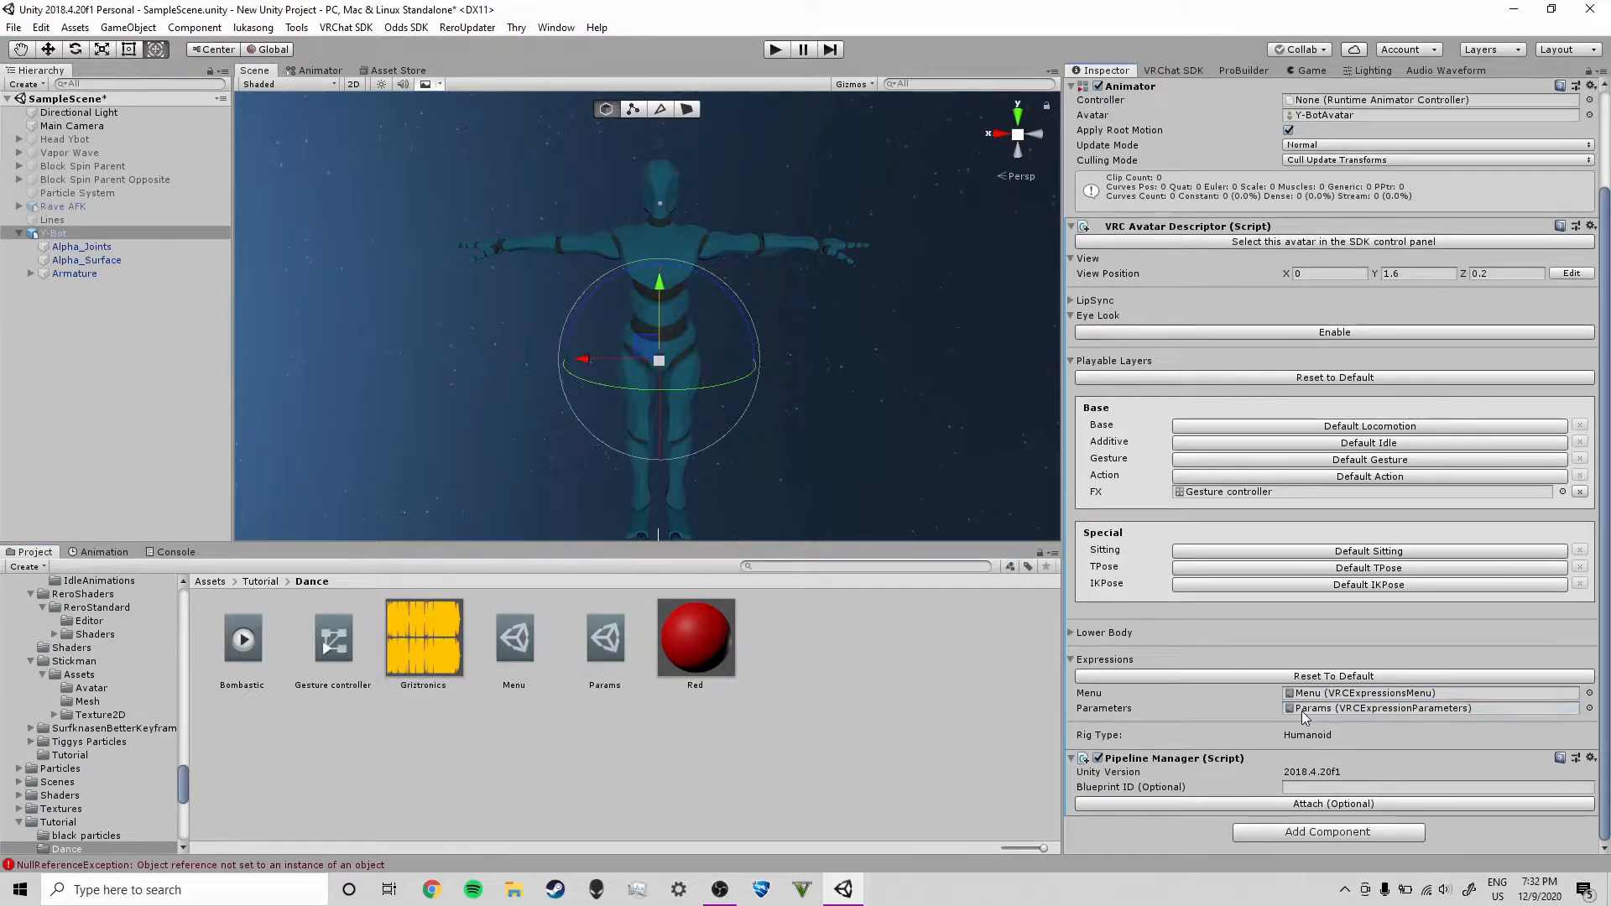
In the Params asset, add parameter 4 named dance1 with type Int
click(606, 646)
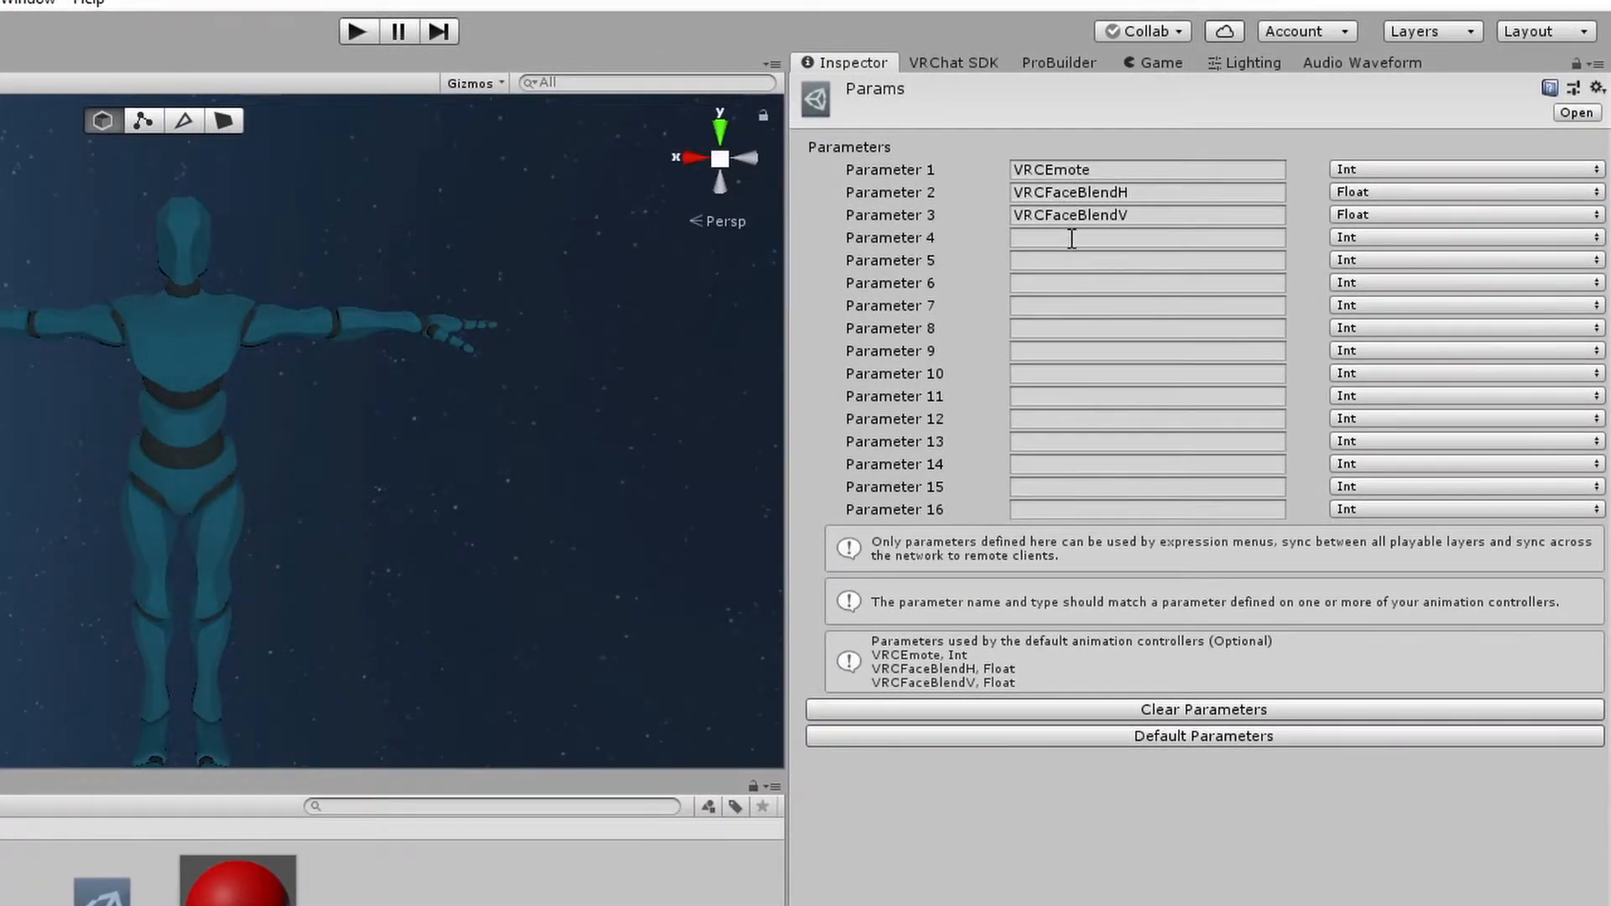
click(1039, 239)
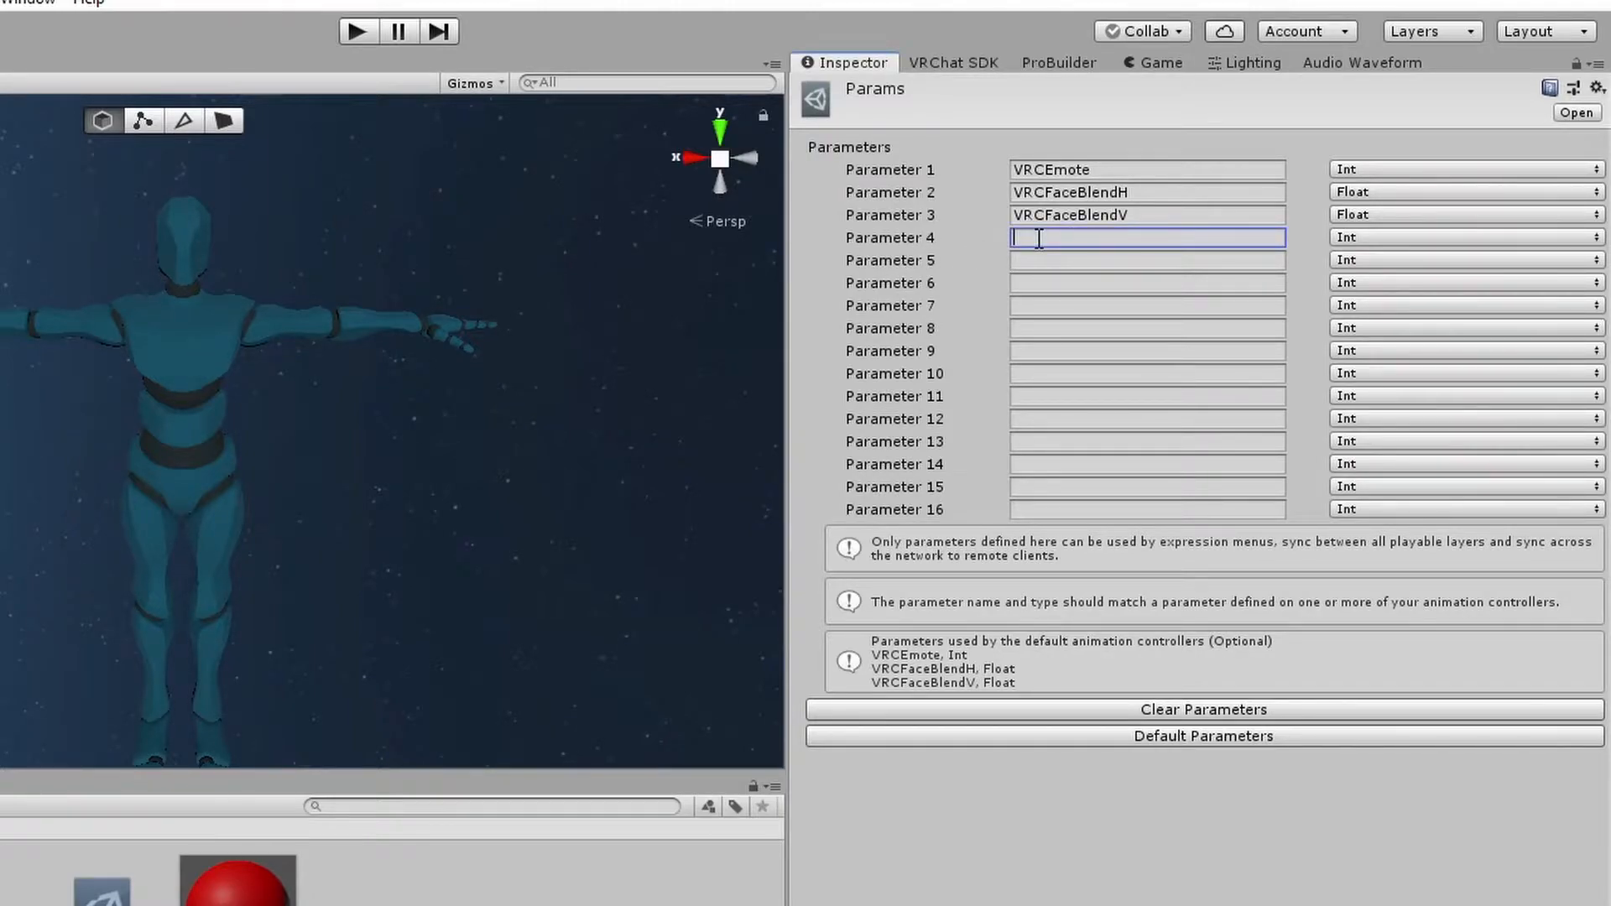
text(dance1)
click(1361, 240)
click(1361, 240)
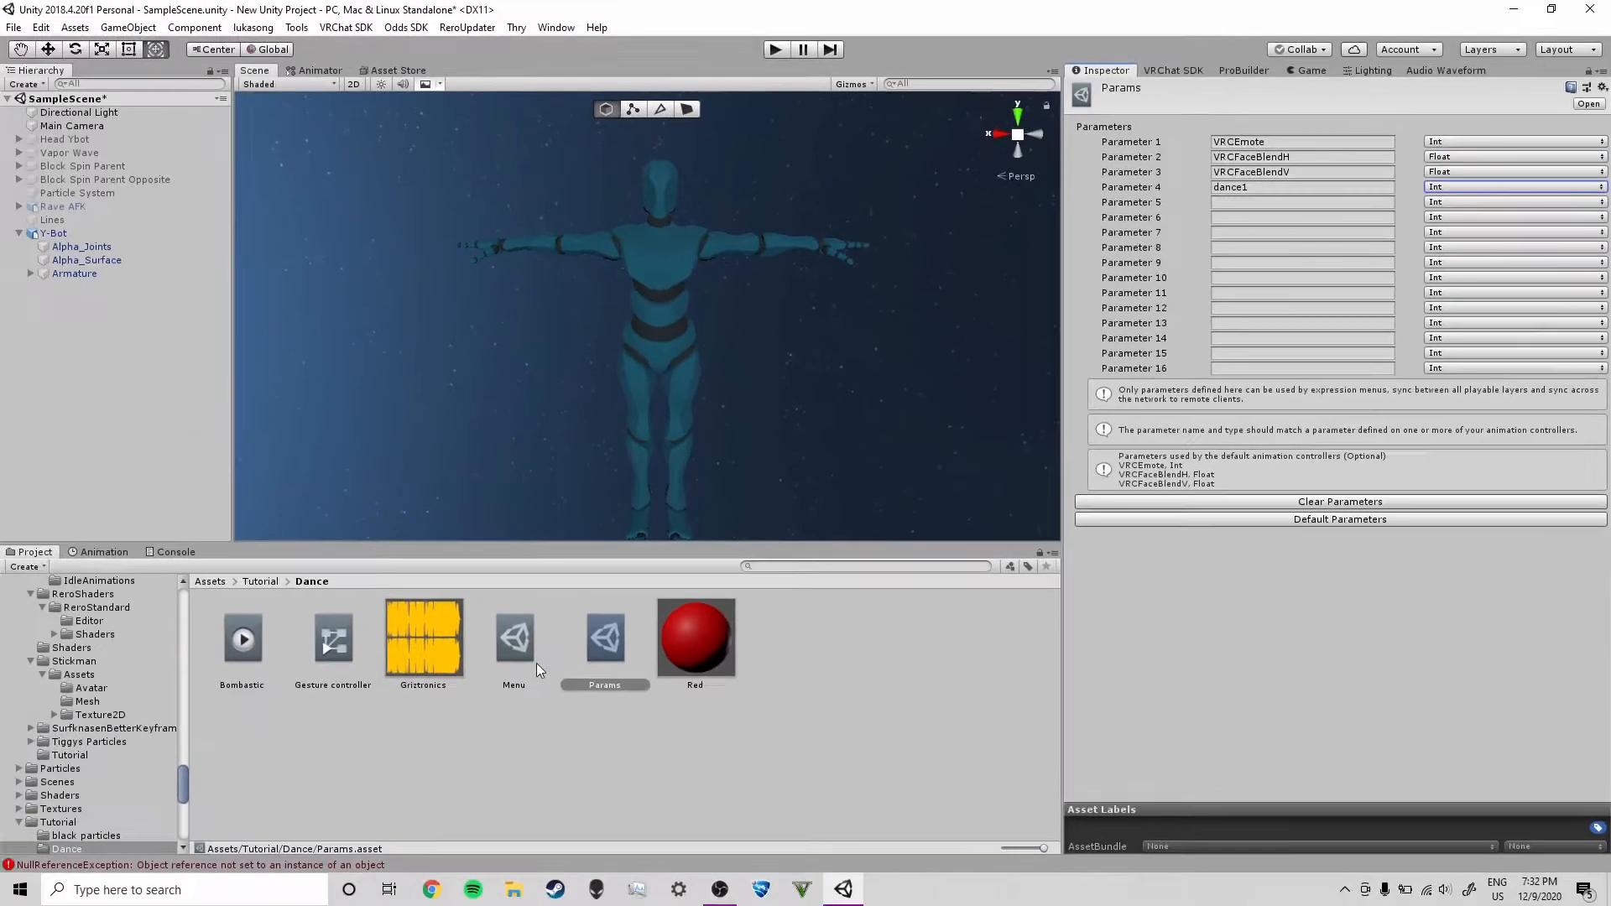
Add a control named First dance to the Menu asset
click(519, 651)
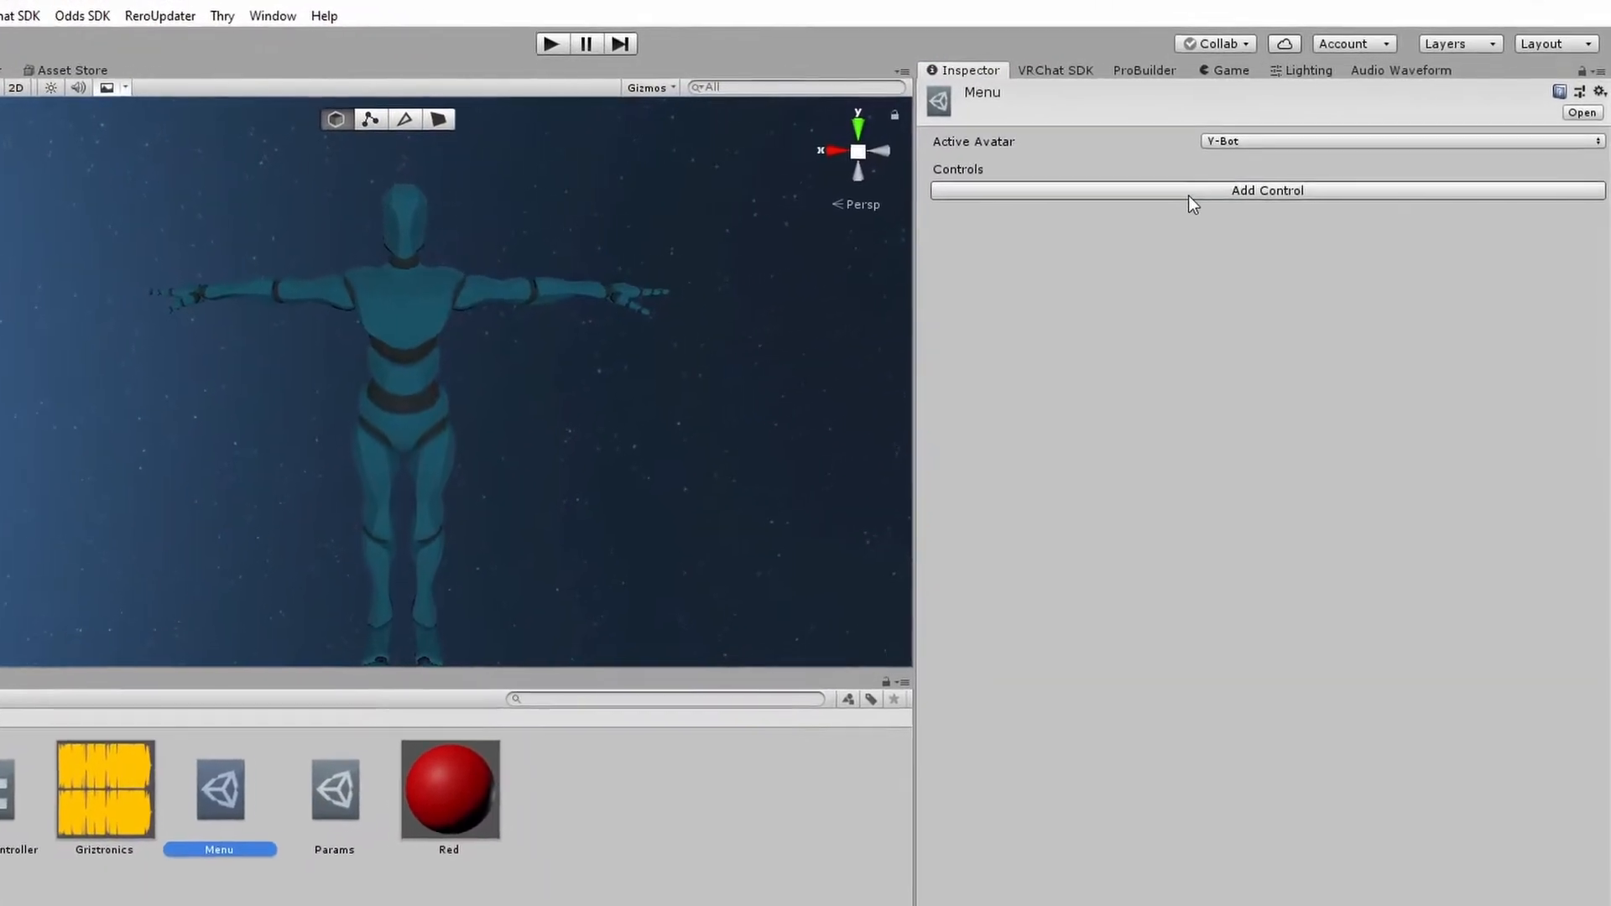
click(1191, 195)
click(1260, 228)
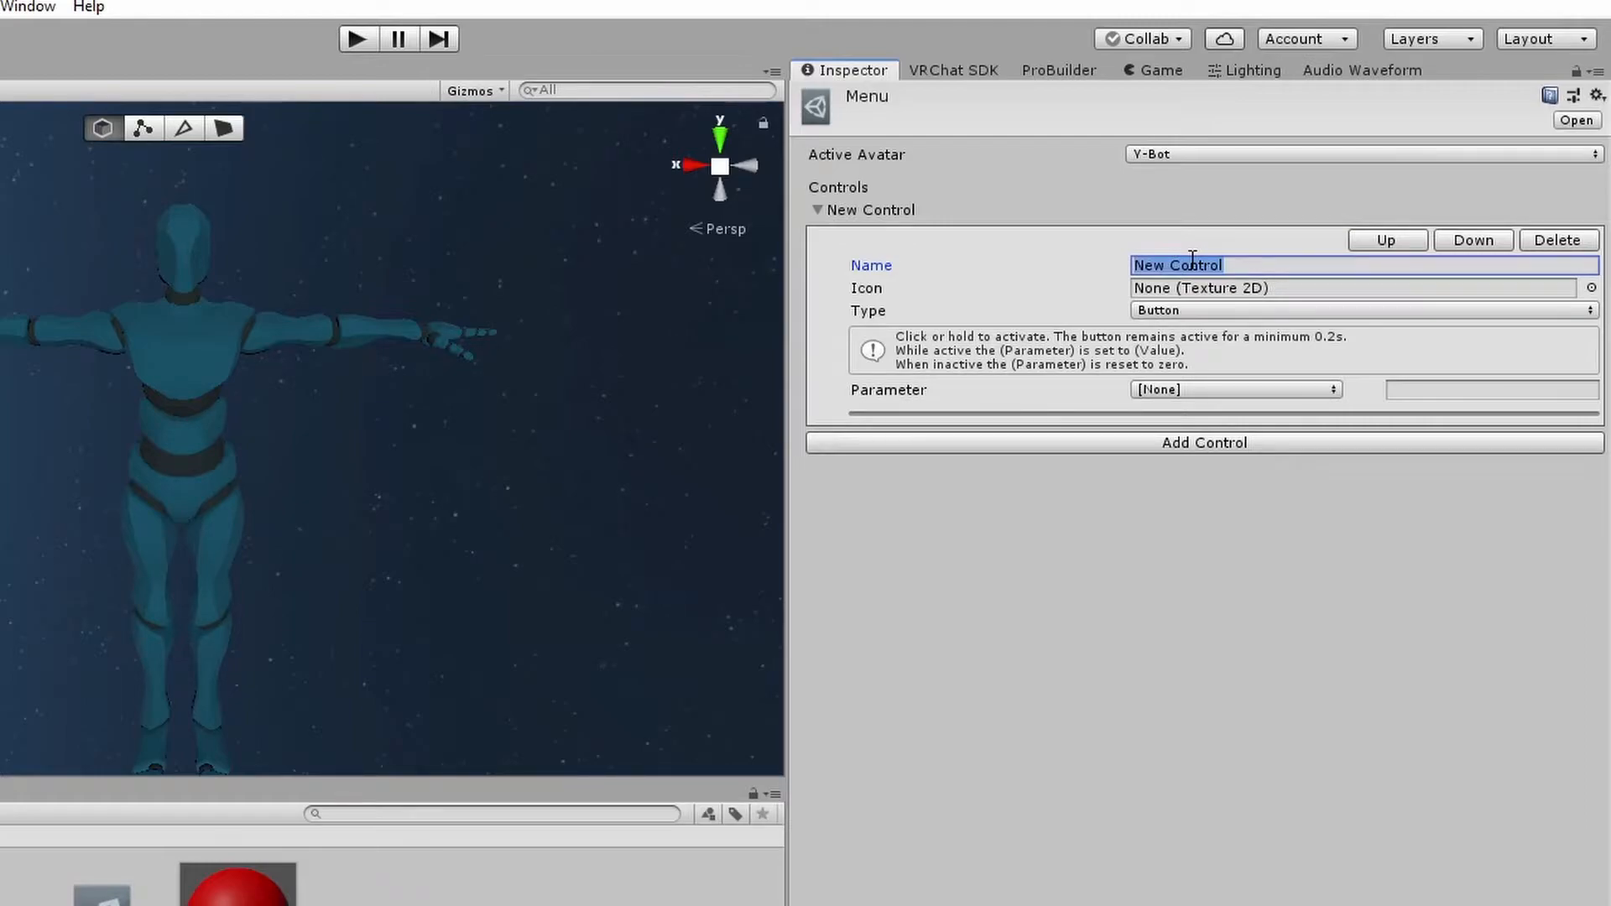
text(First dance)
key(Return)
click(1215, 422)
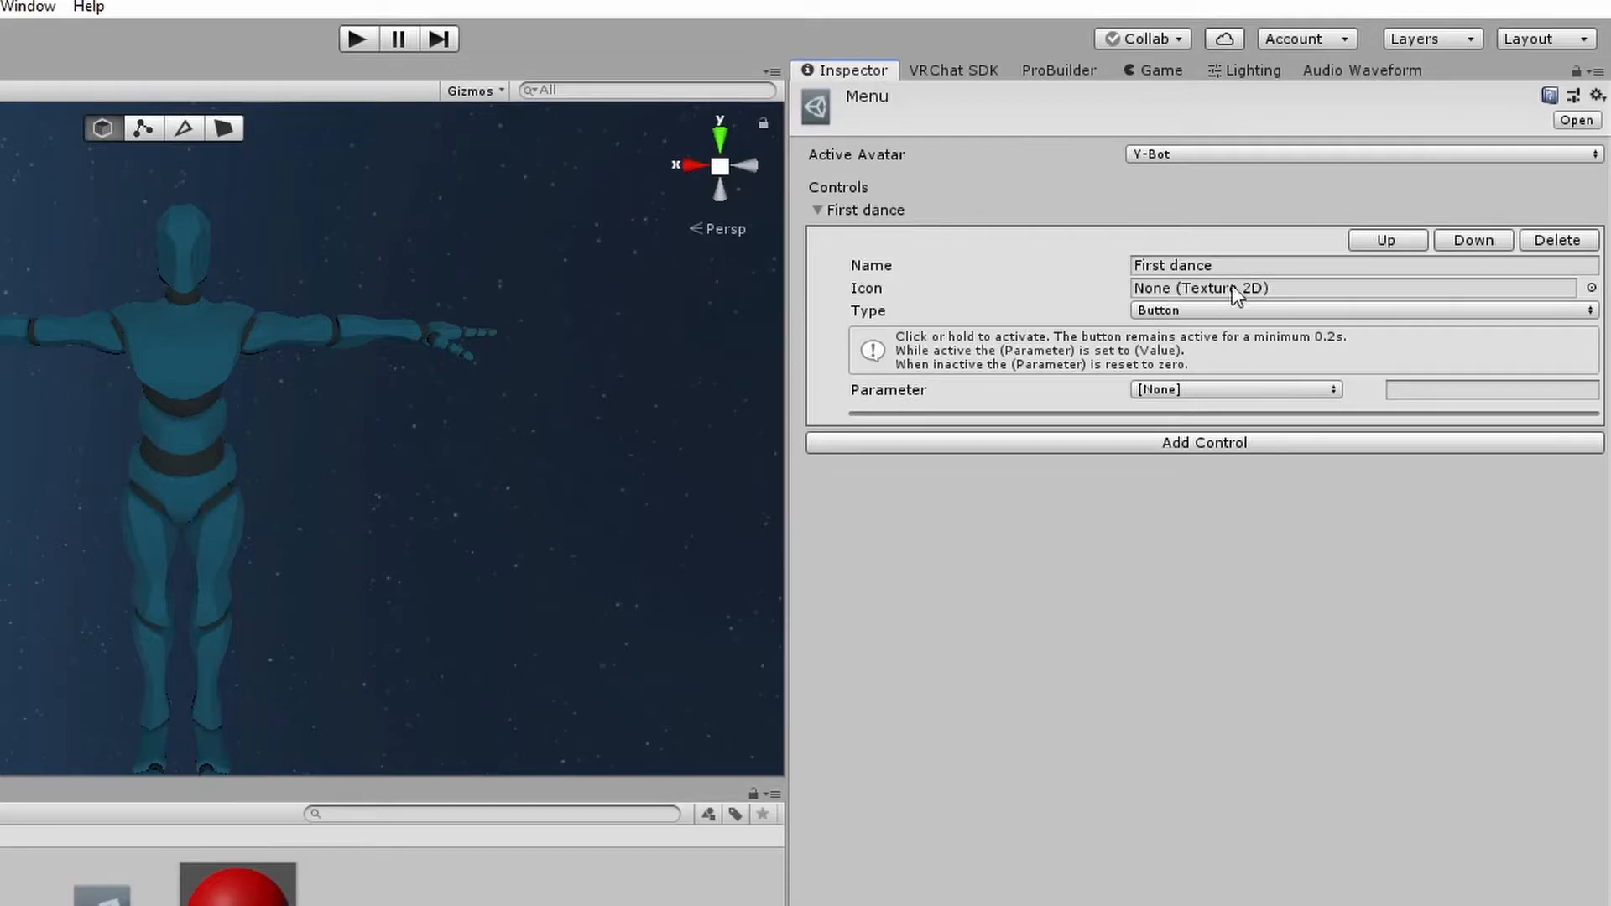
Set the First dance control's type to Toggle and link it to the dance1 parameter
click(1192, 310)
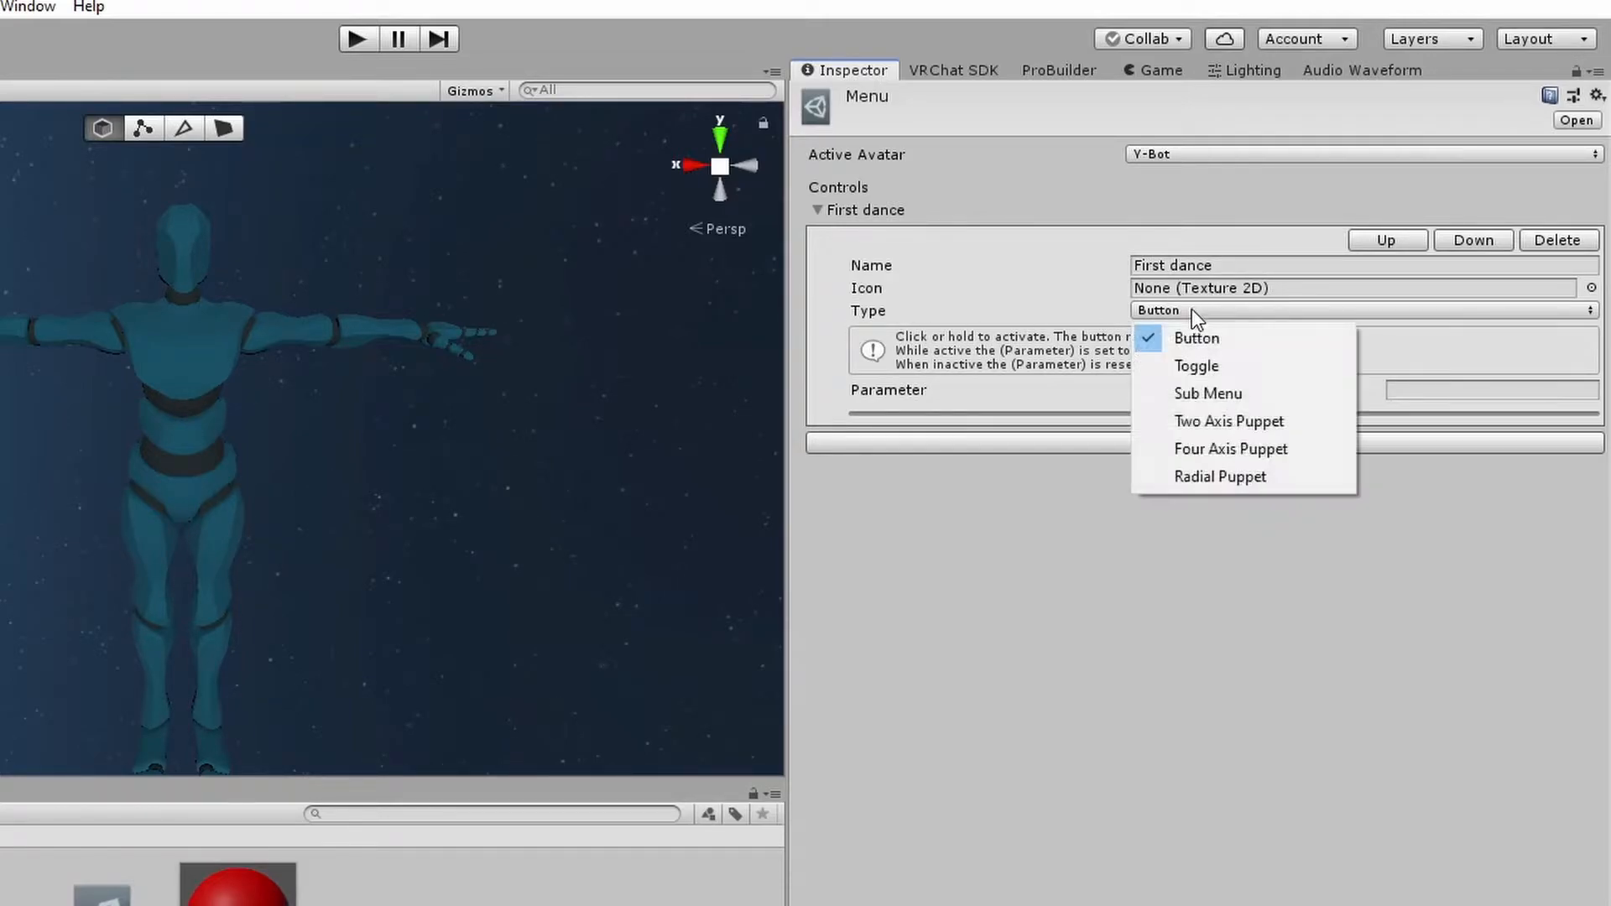
click(1202, 364)
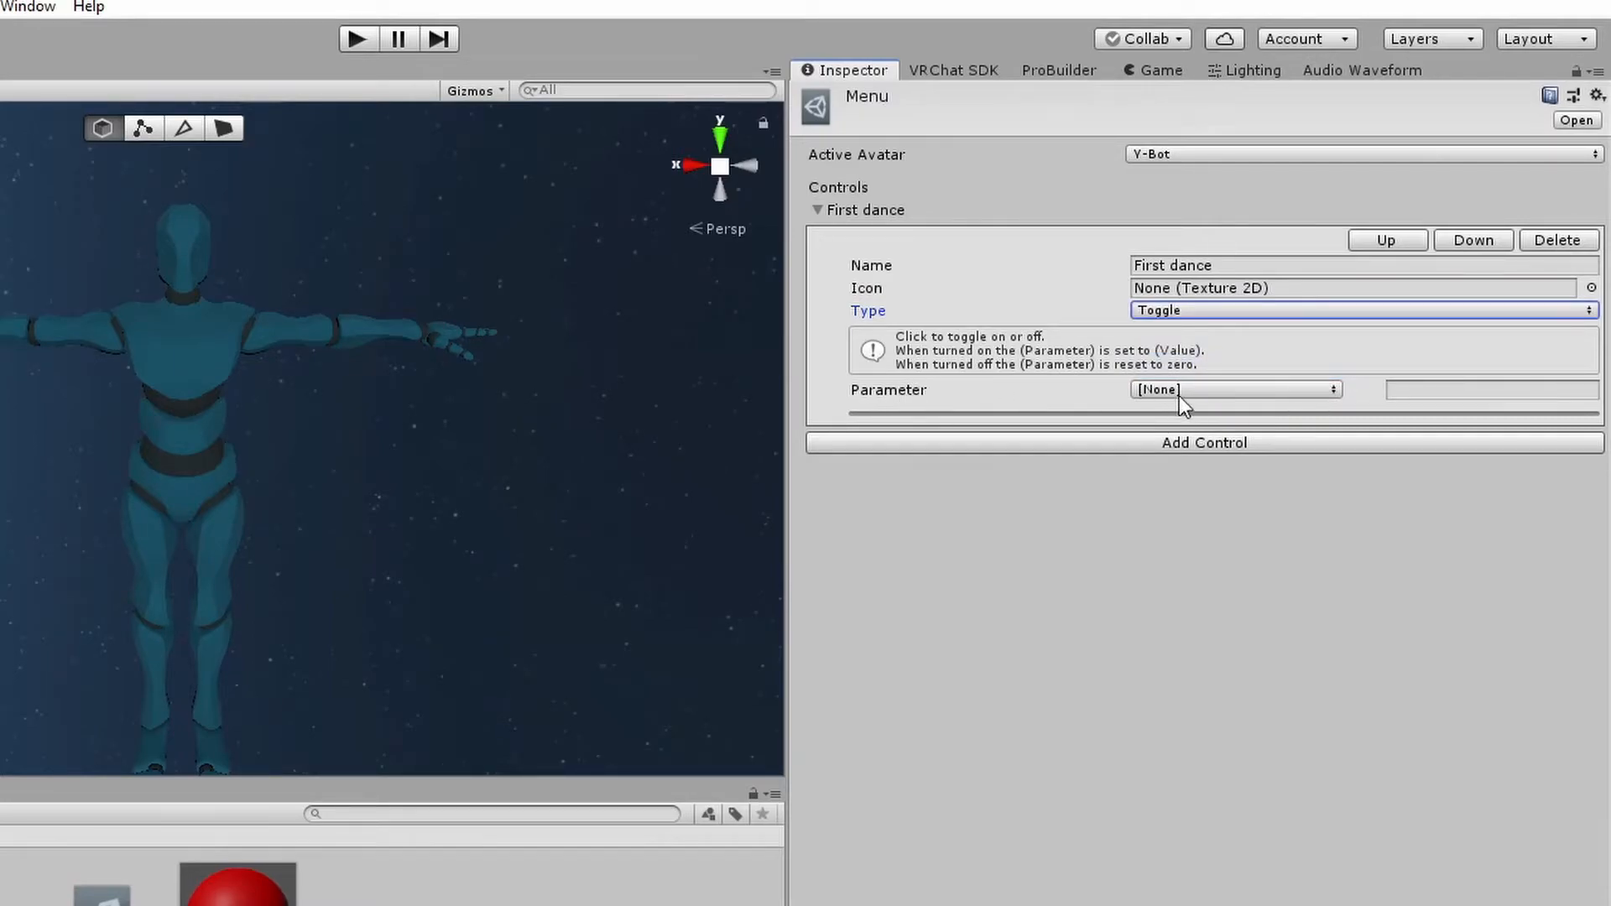
click(1179, 392)
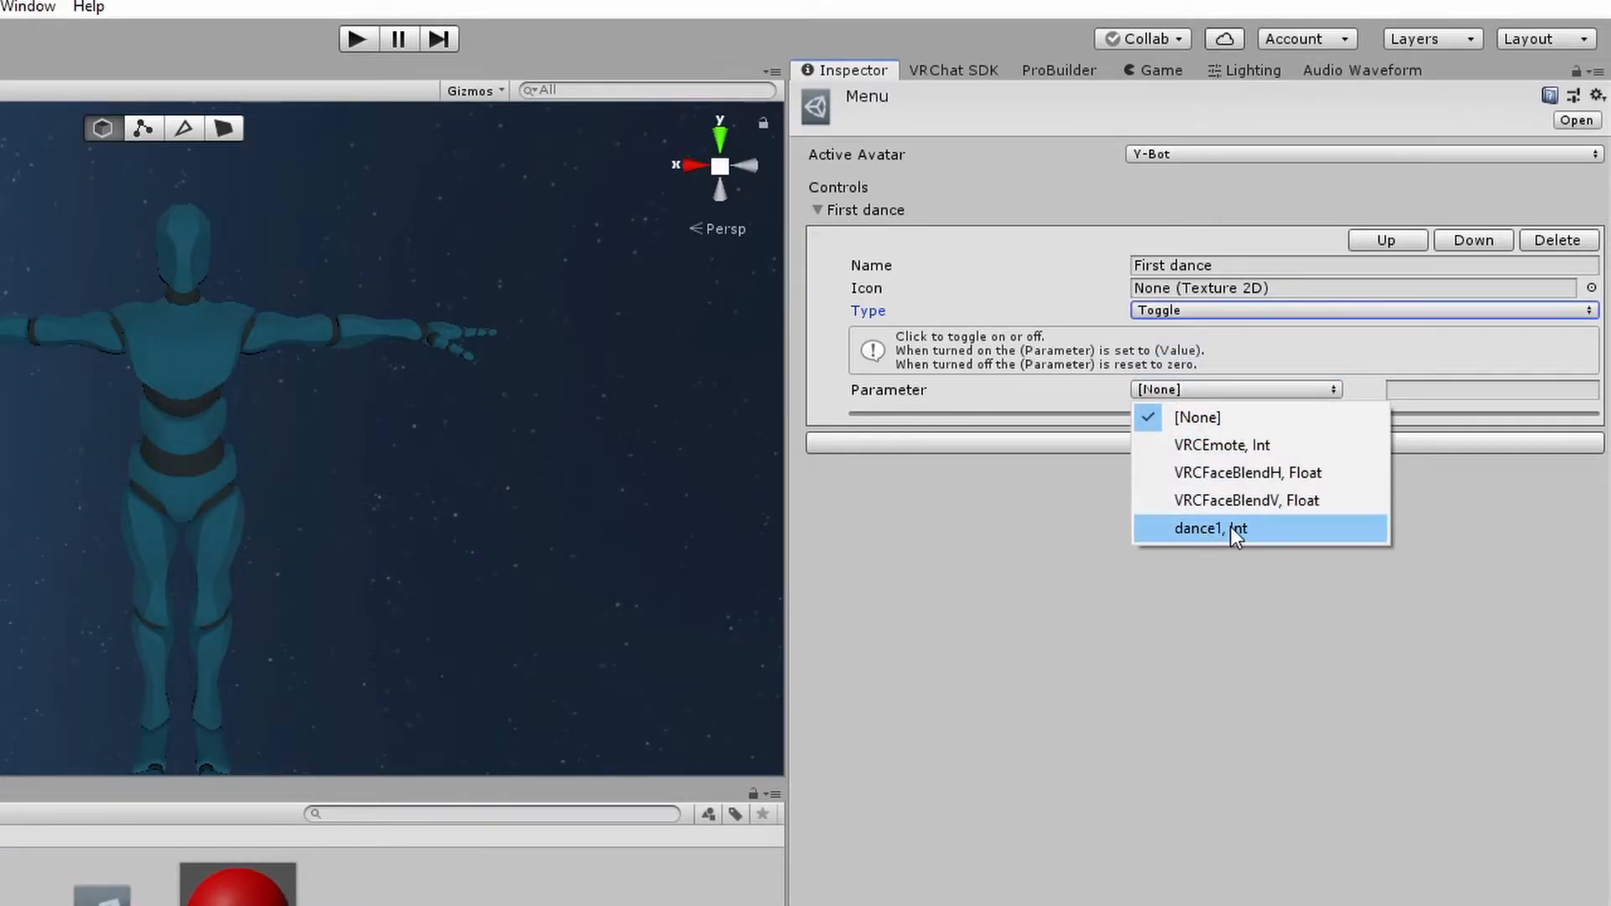
click(1242, 528)
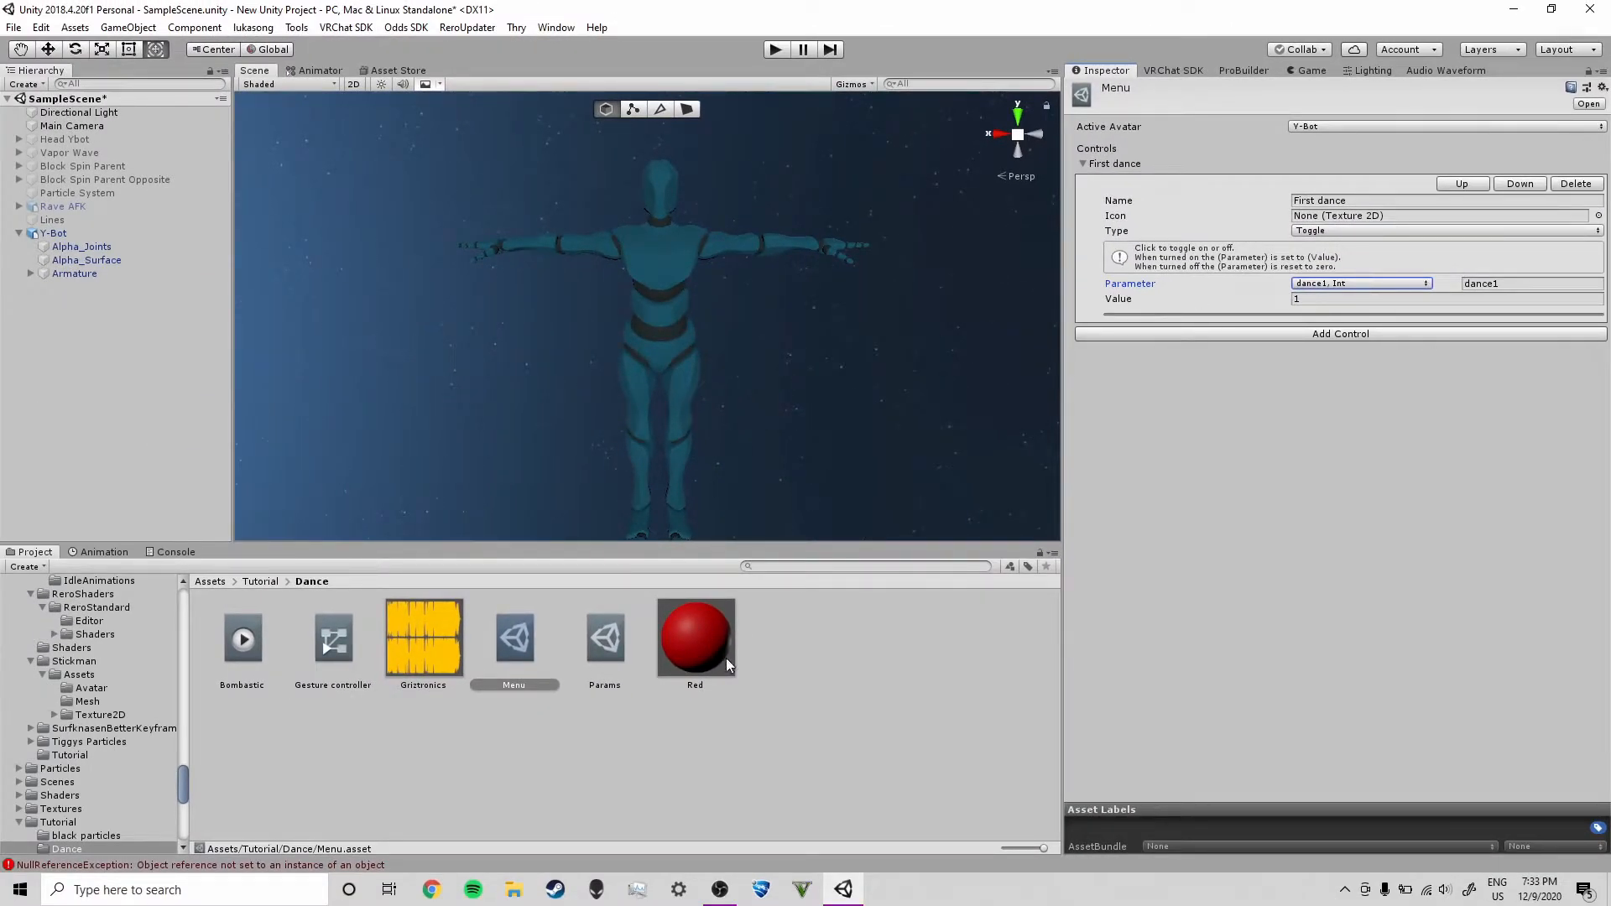
Duplicate the Y-Bot object in the scene hierarchy
click(876, 667)
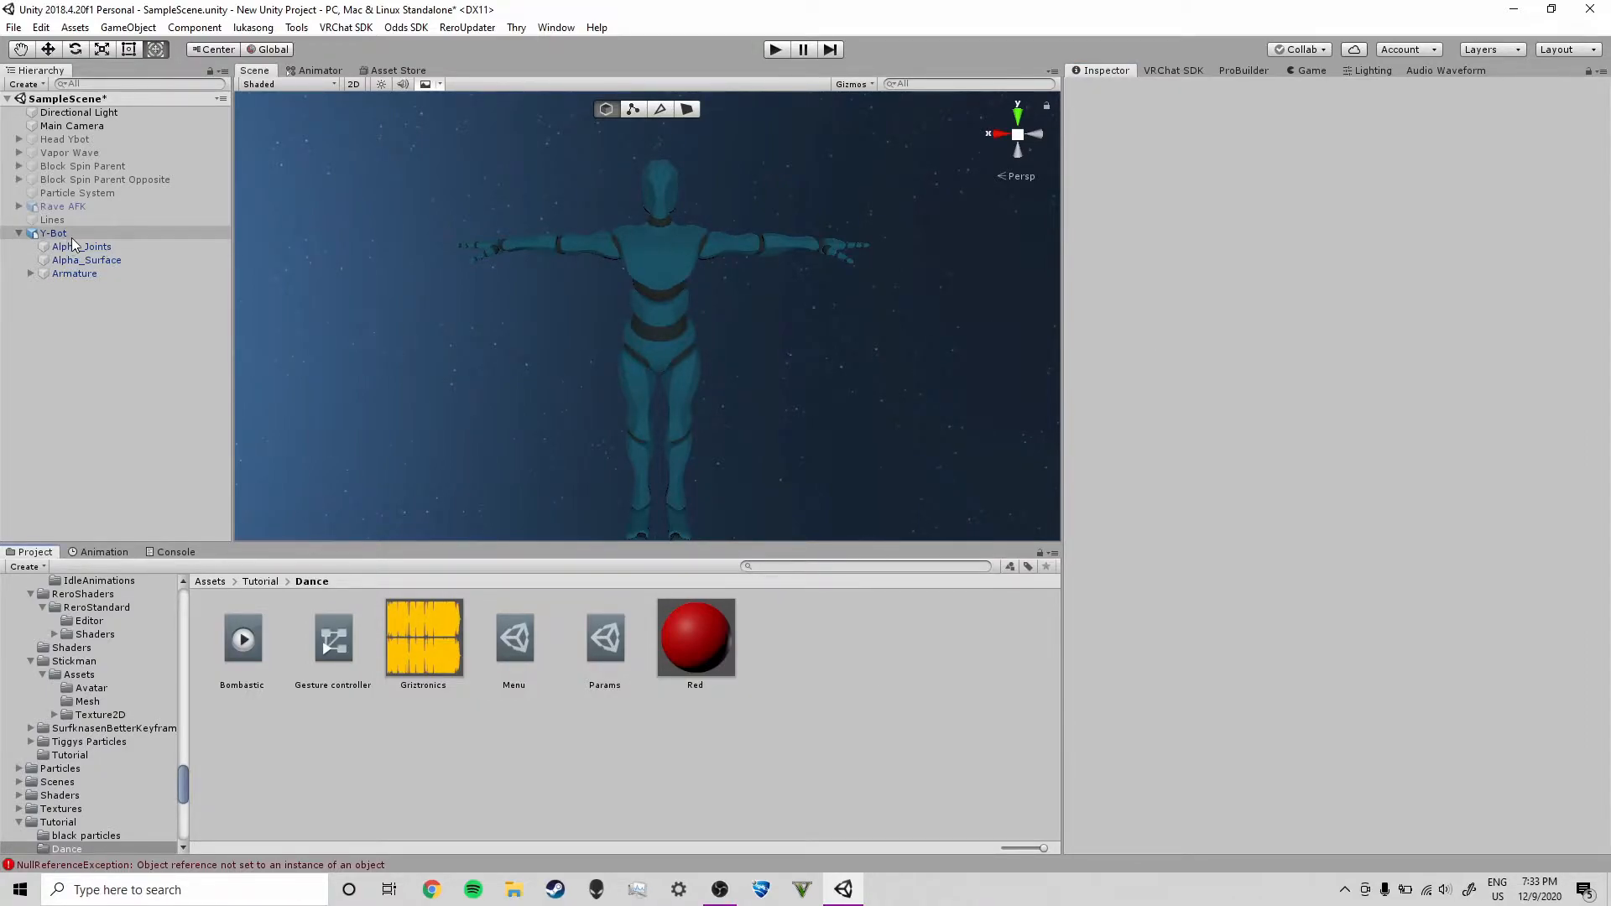
click(74, 235)
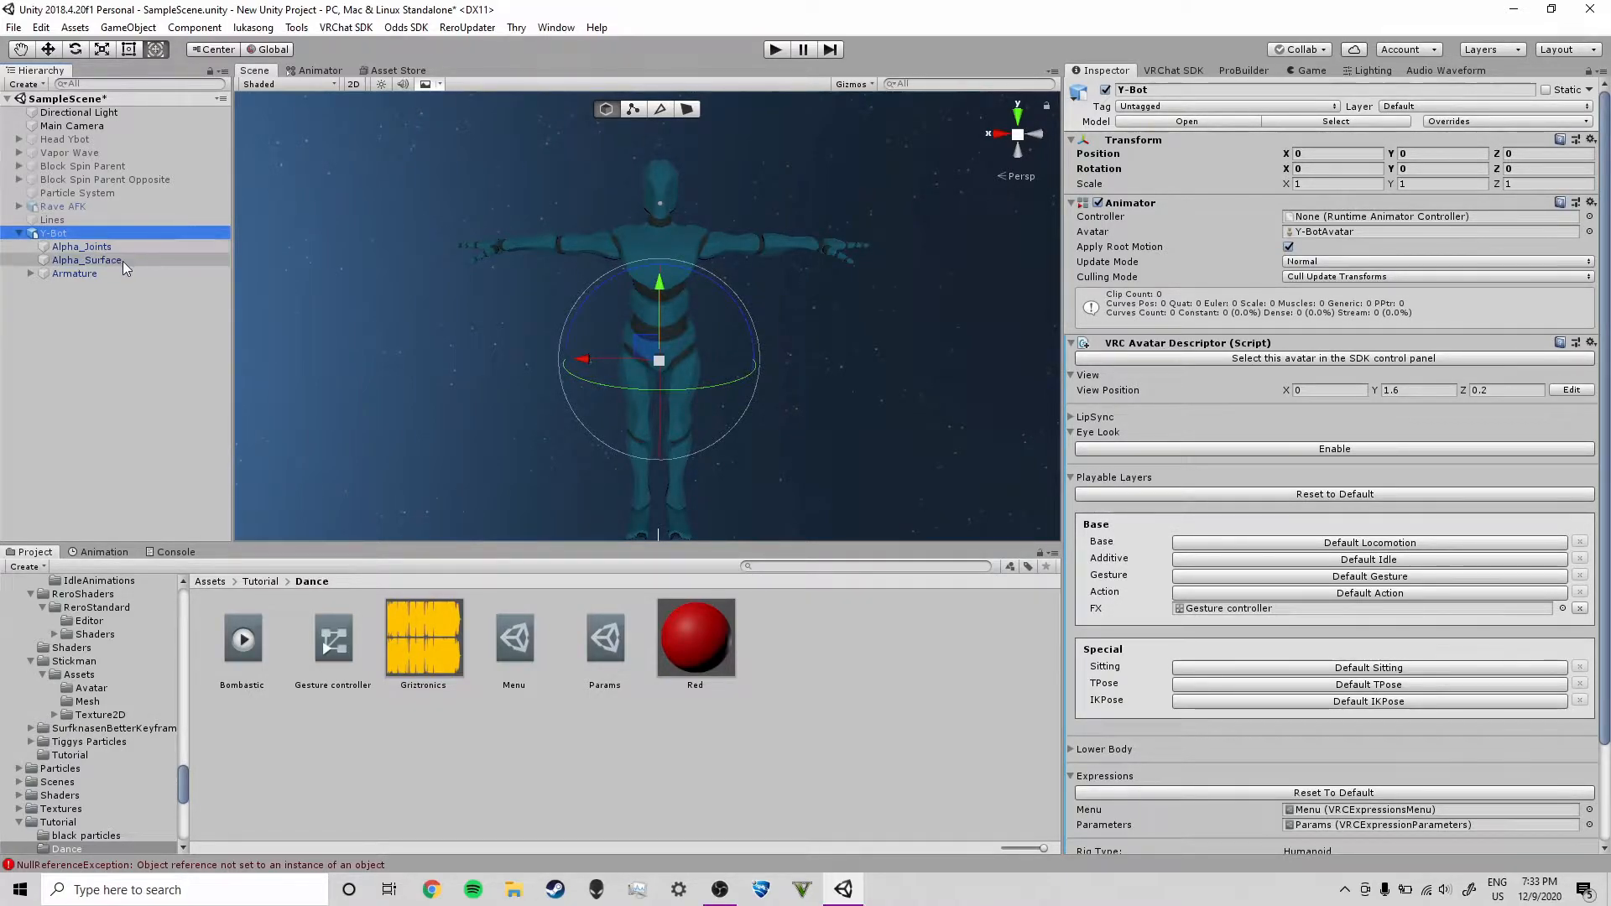
click(350, 279)
click(103, 231)
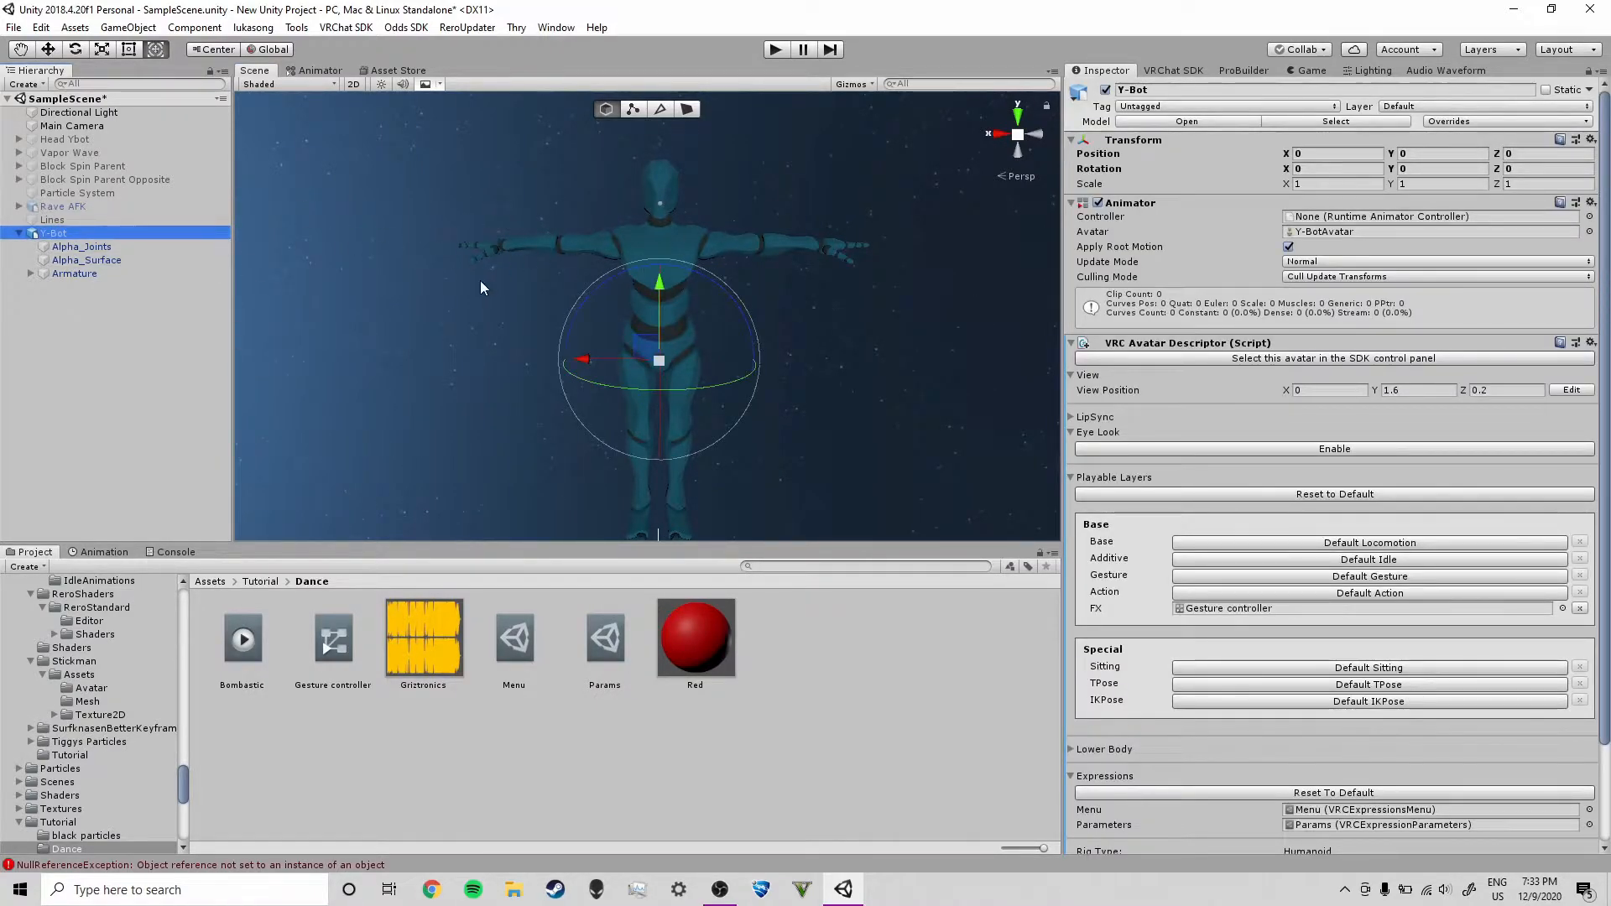
key(ctrl+d)
Remove the VRC Avatar Descriptor and Pipeline Manager components from the duplicate Y-Bot (1)
click(67, 306)
click(76, 287)
right_click(1153, 346)
click(1192, 381)
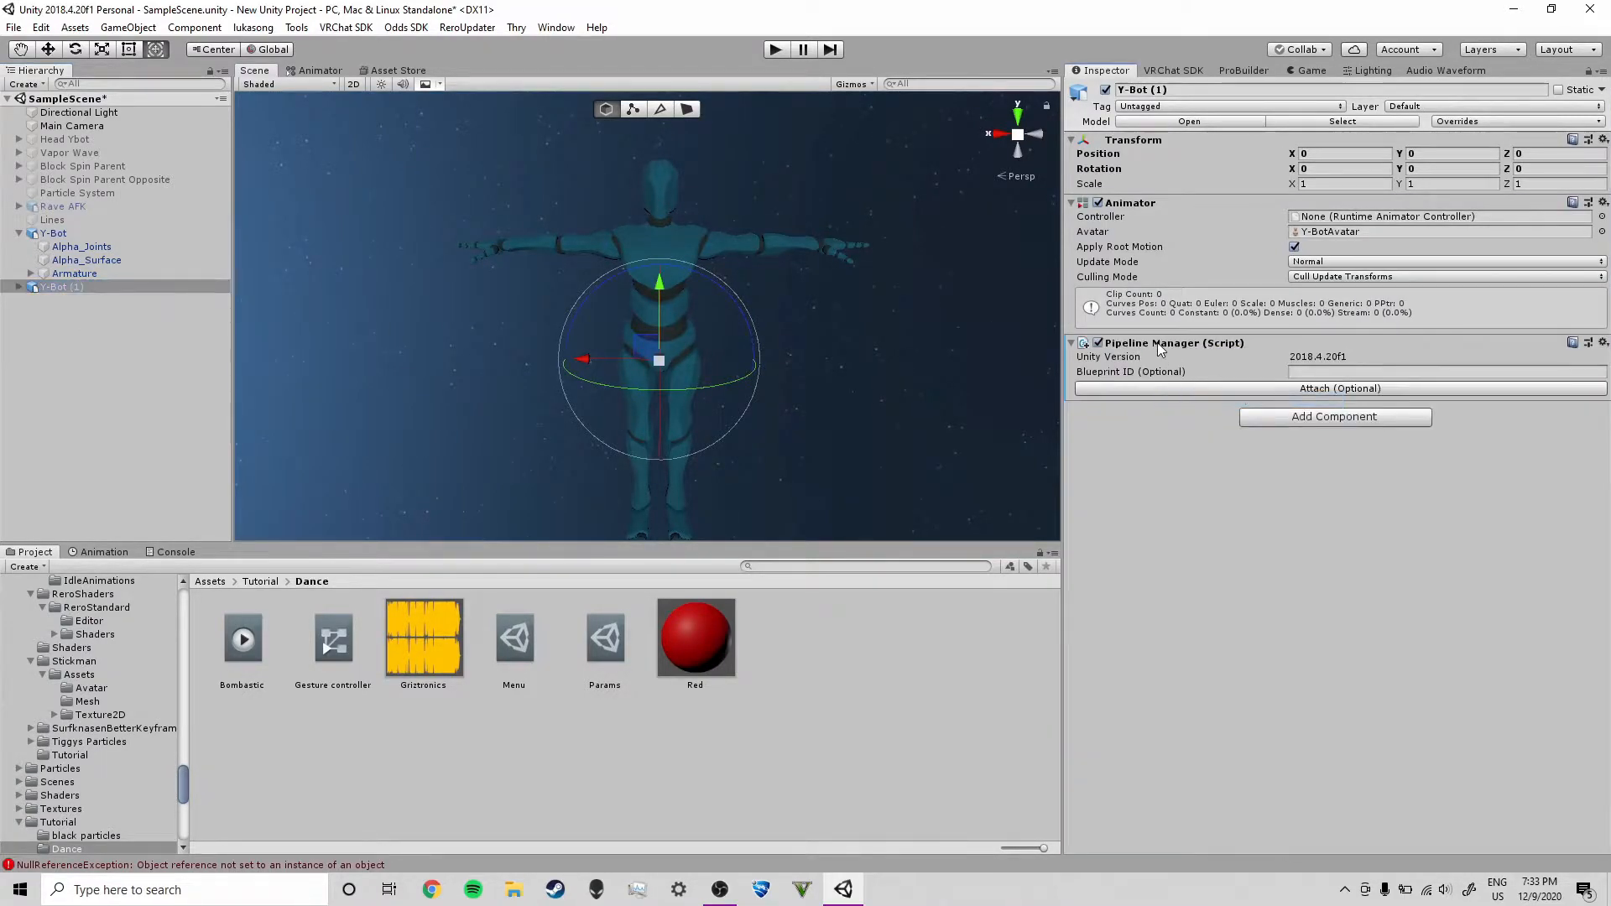
right_click(1157, 342)
click(1190, 395)
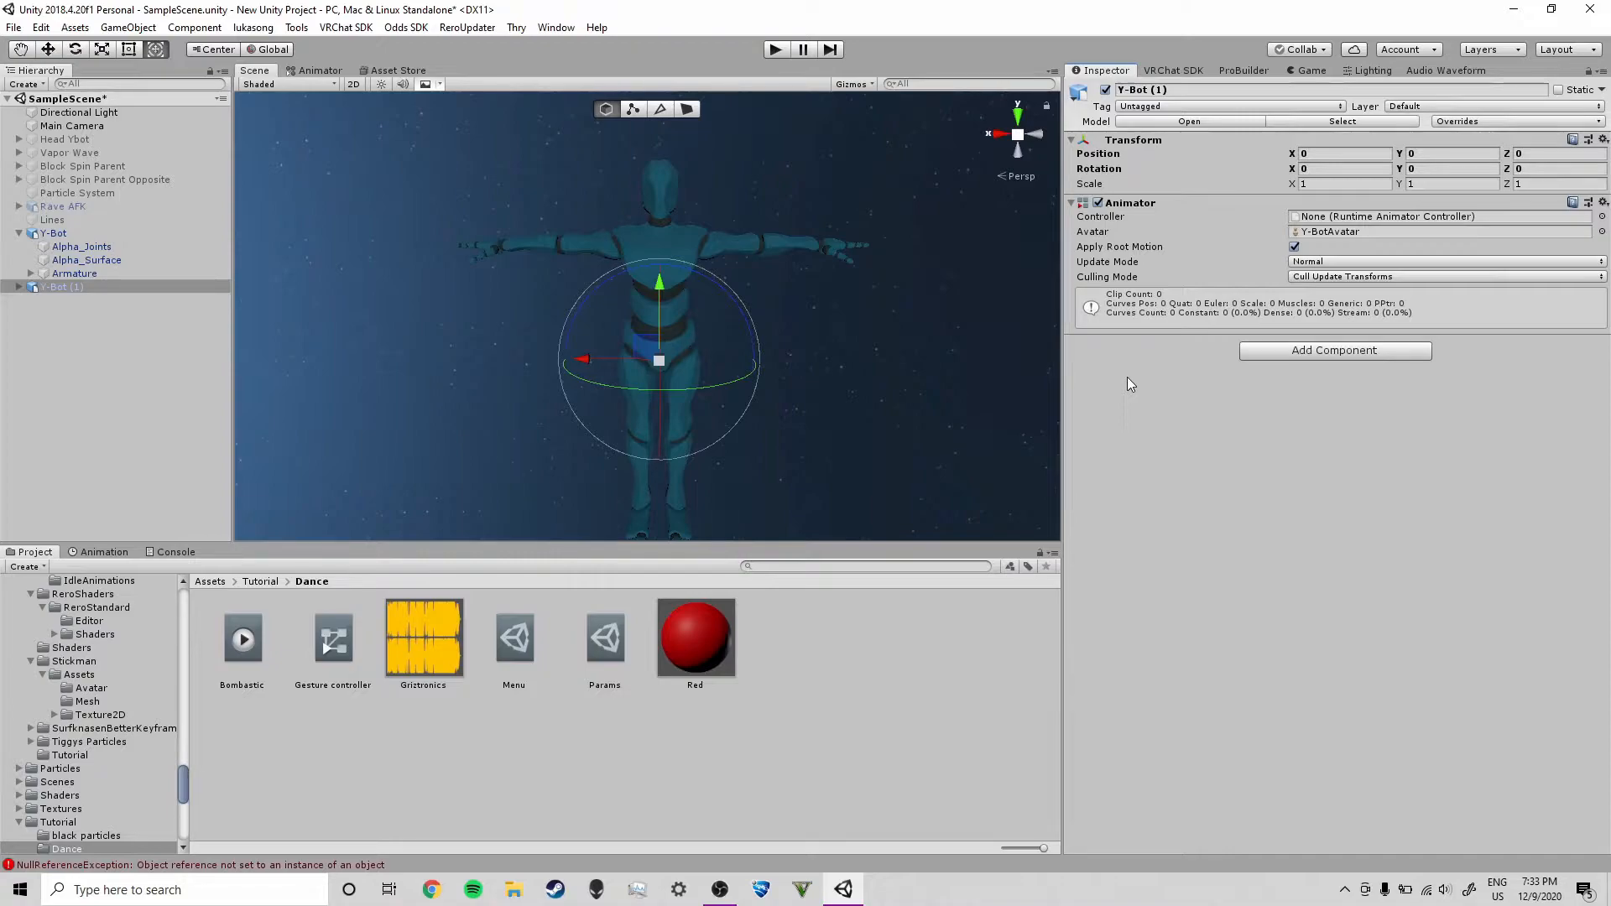
Nest Y-Bot (1) as a child of Y-Bot
drag(69, 285, 64, 238)
click(88, 332)
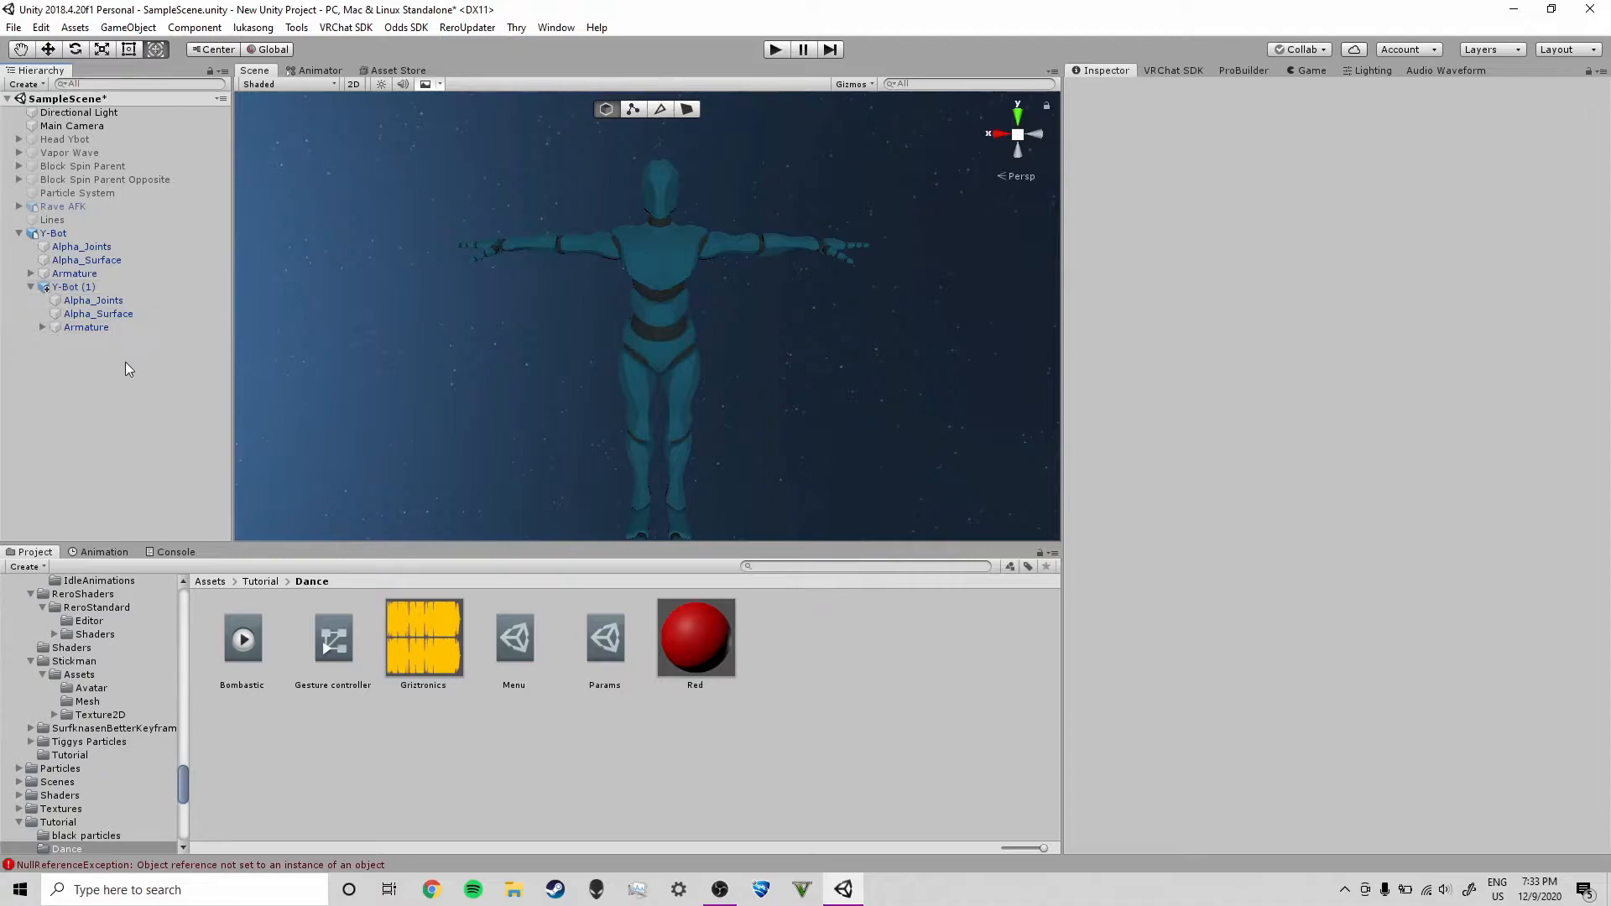
click(435, 628)
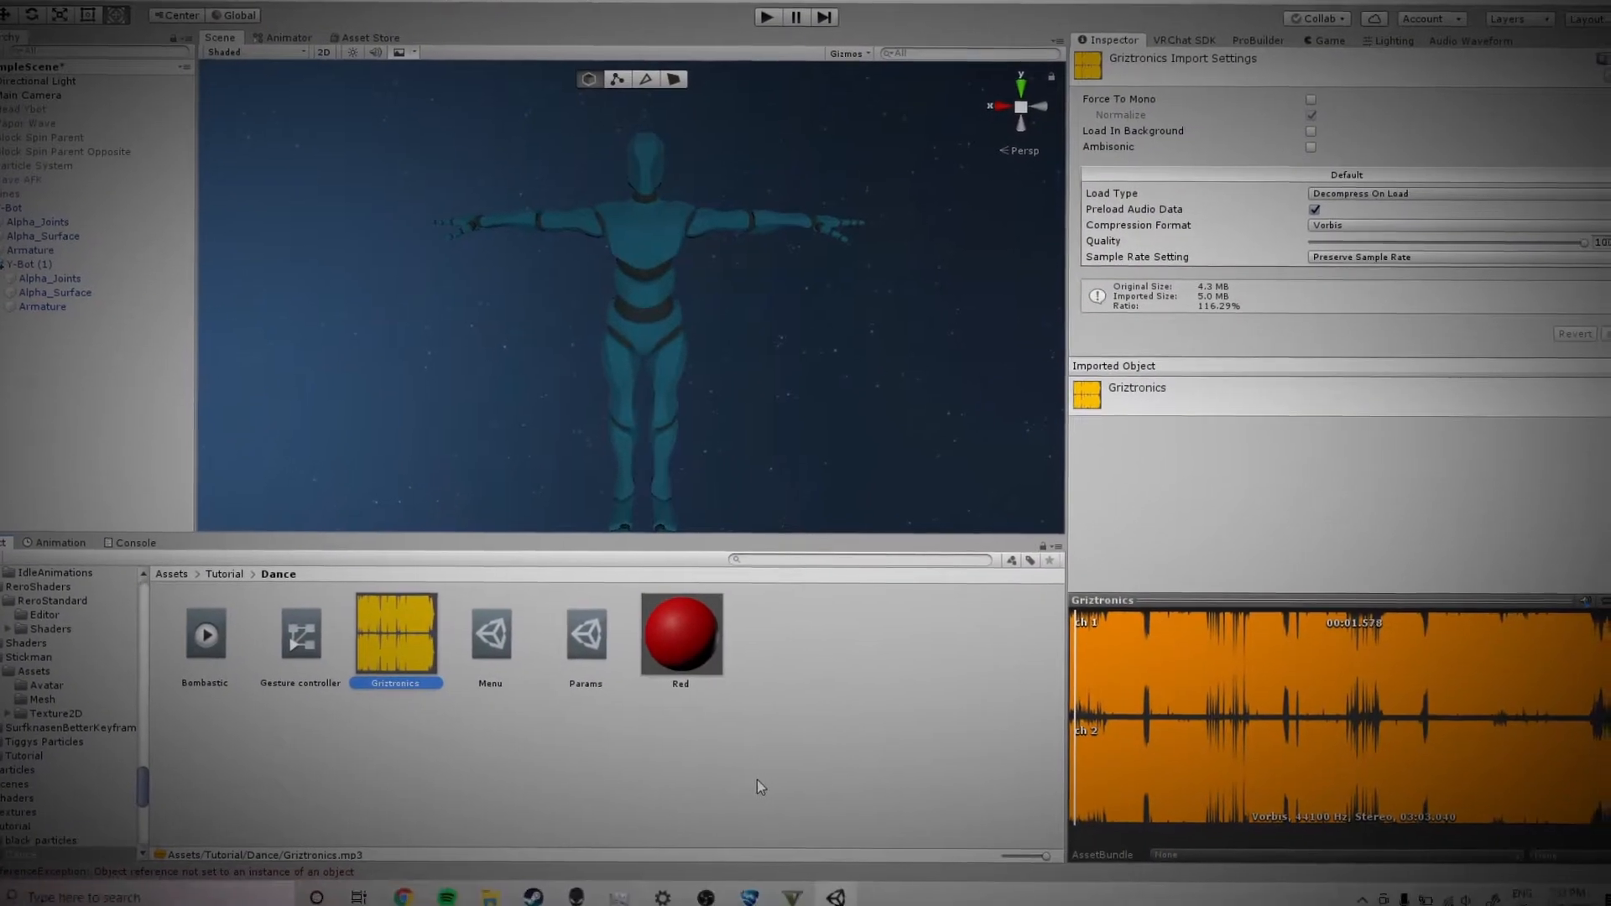
click(409, 748)
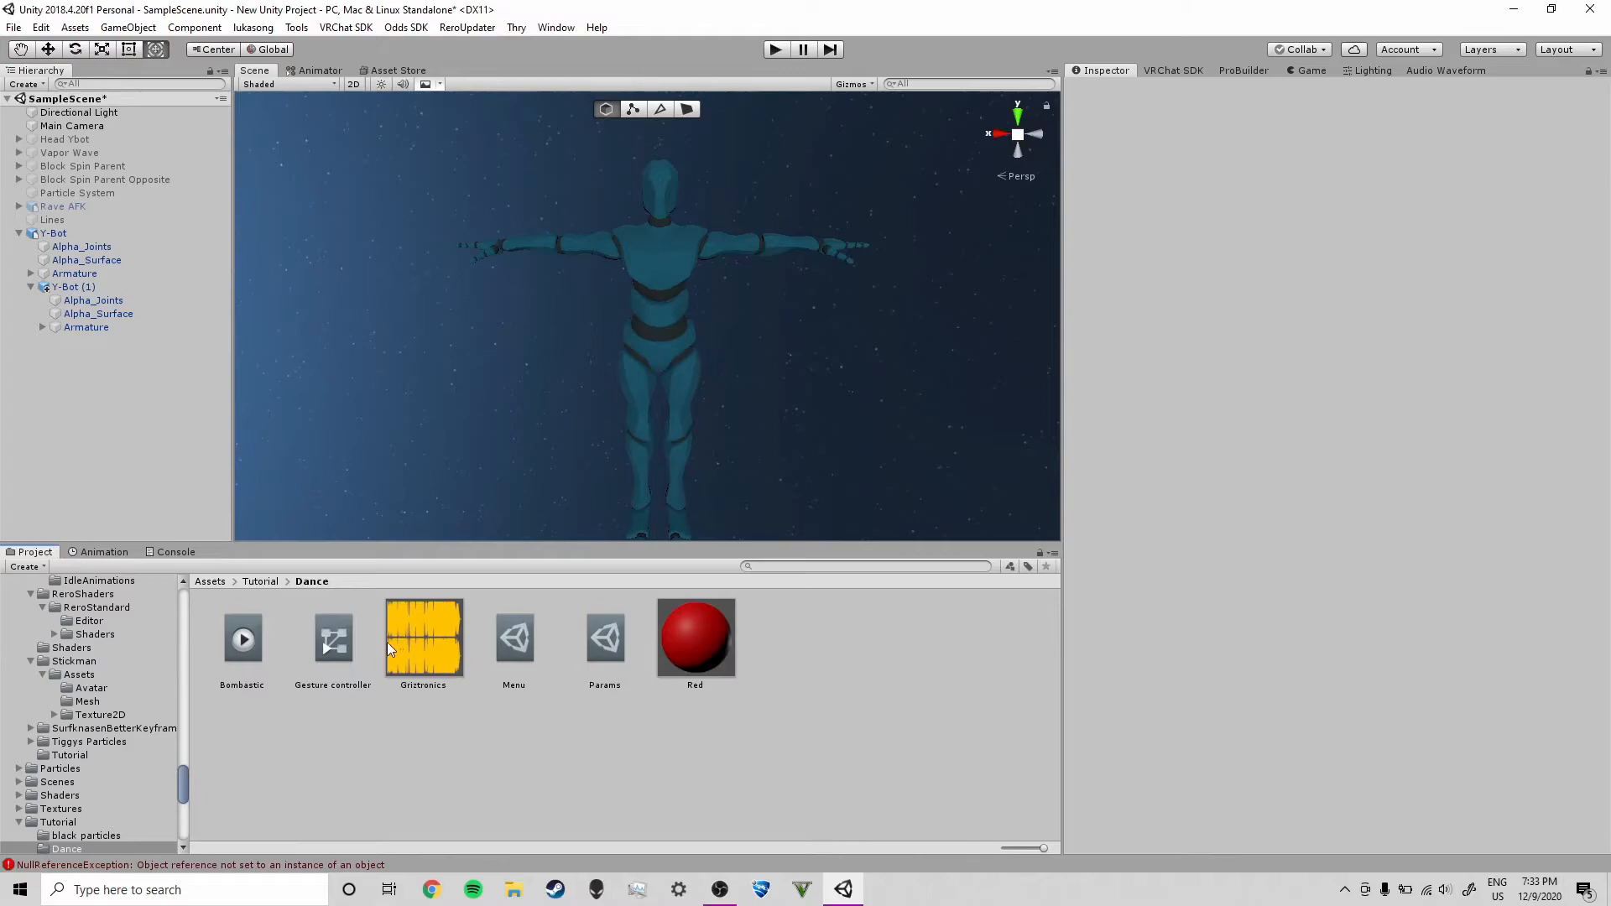
Place the Griztronics audio clip in the scene and set its Min Distance to 8 and Max Distance to 15
drag(445, 663, 101, 442)
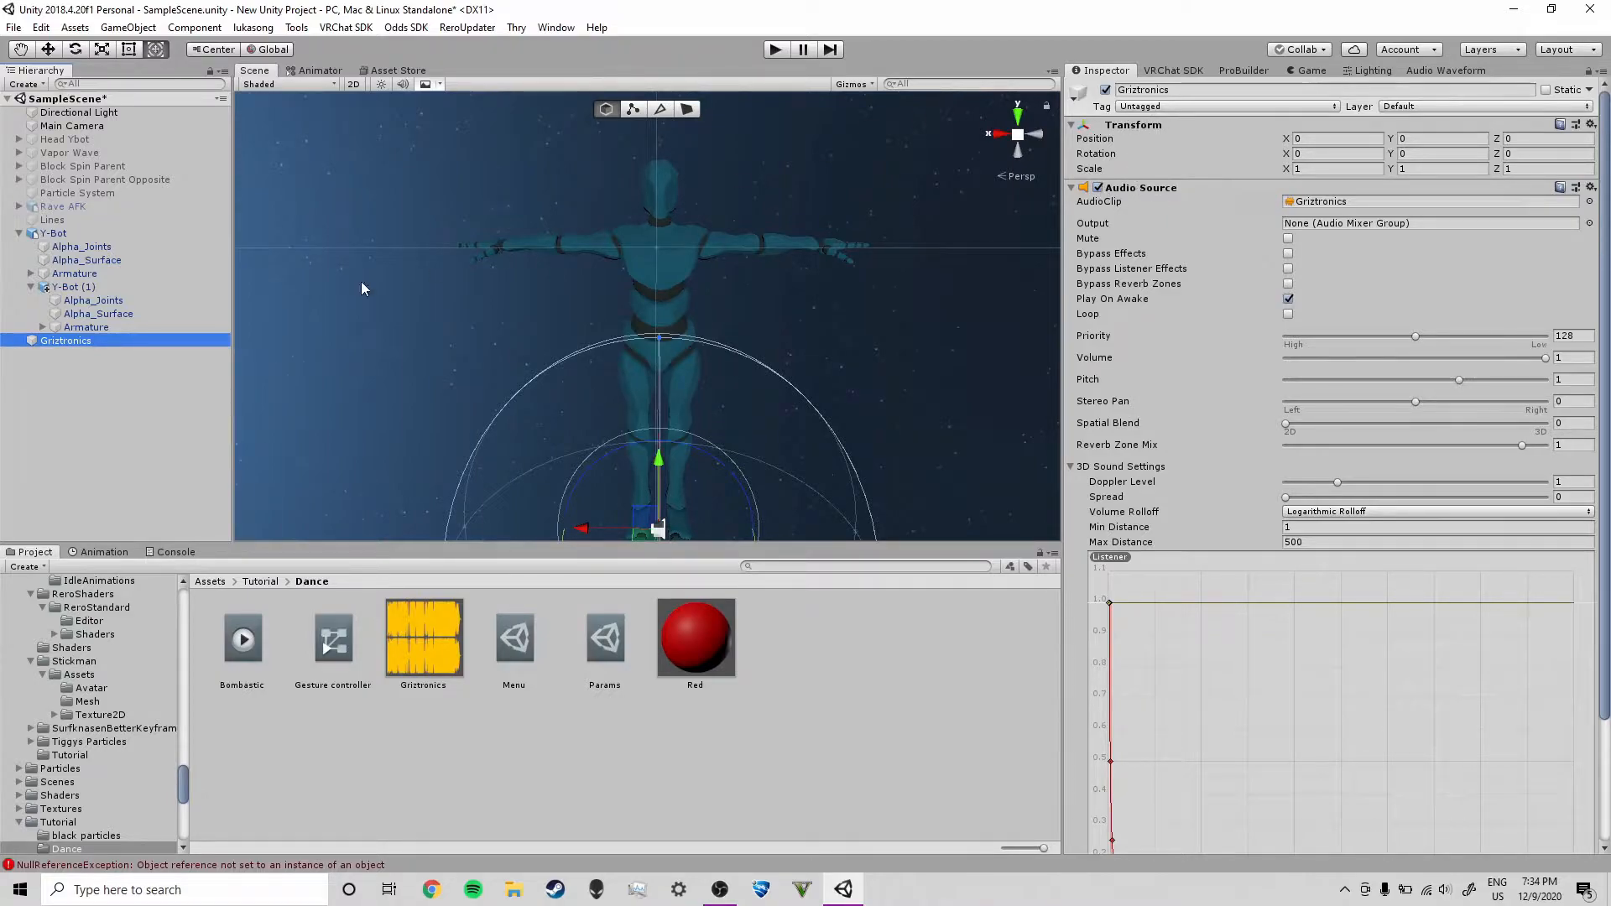
click(69, 363)
click(72, 342)
click(1314, 527)
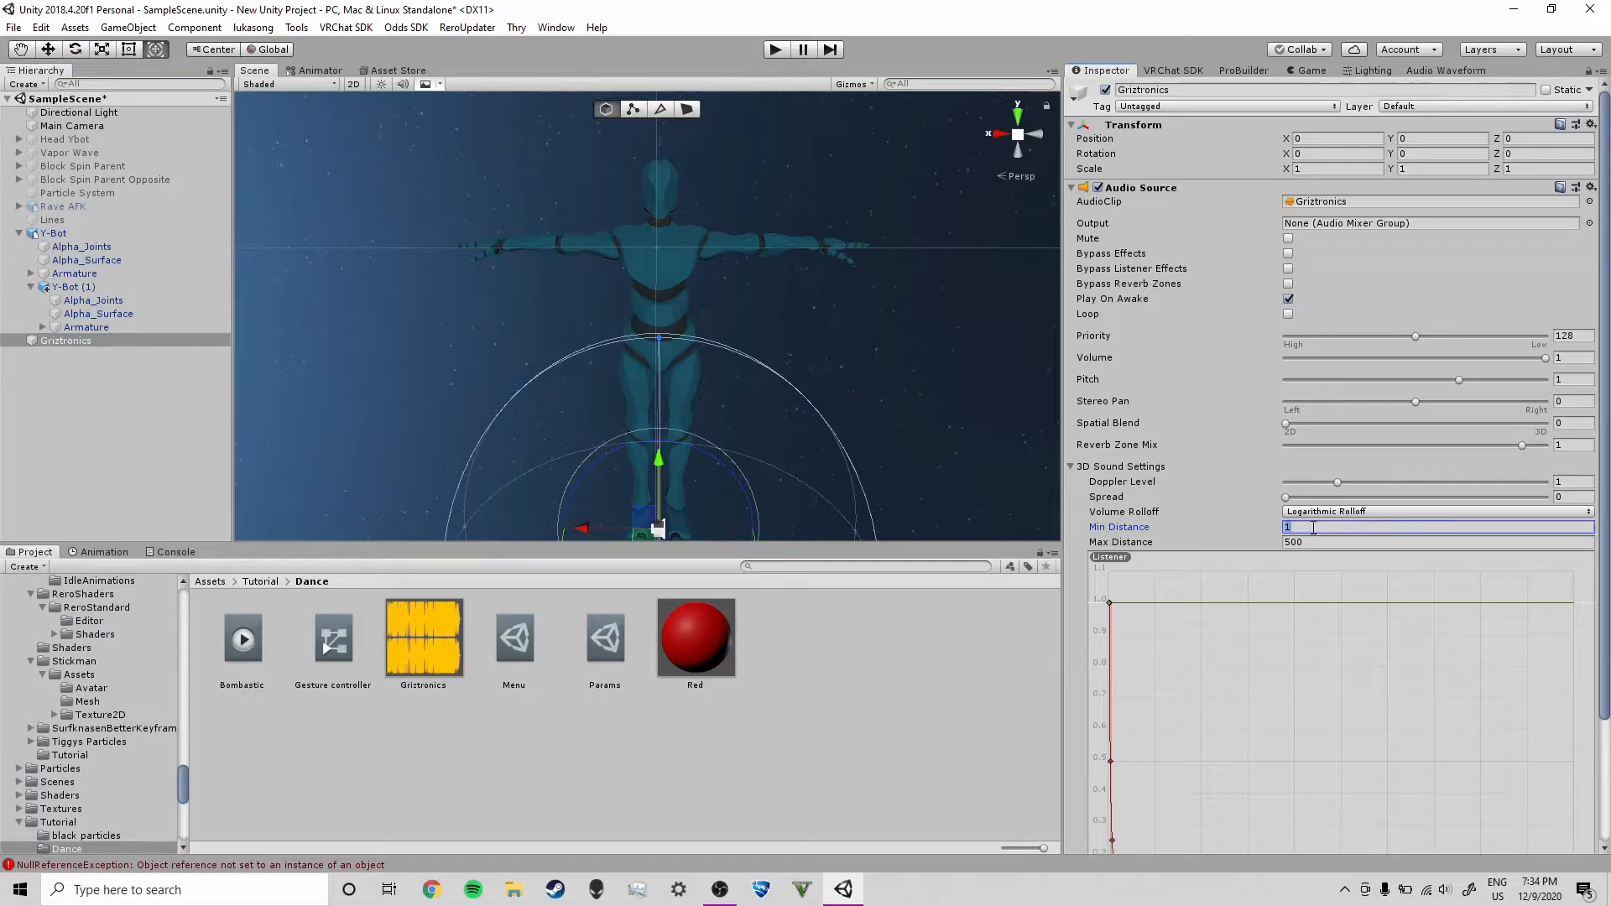
text(8)
key(Tab)
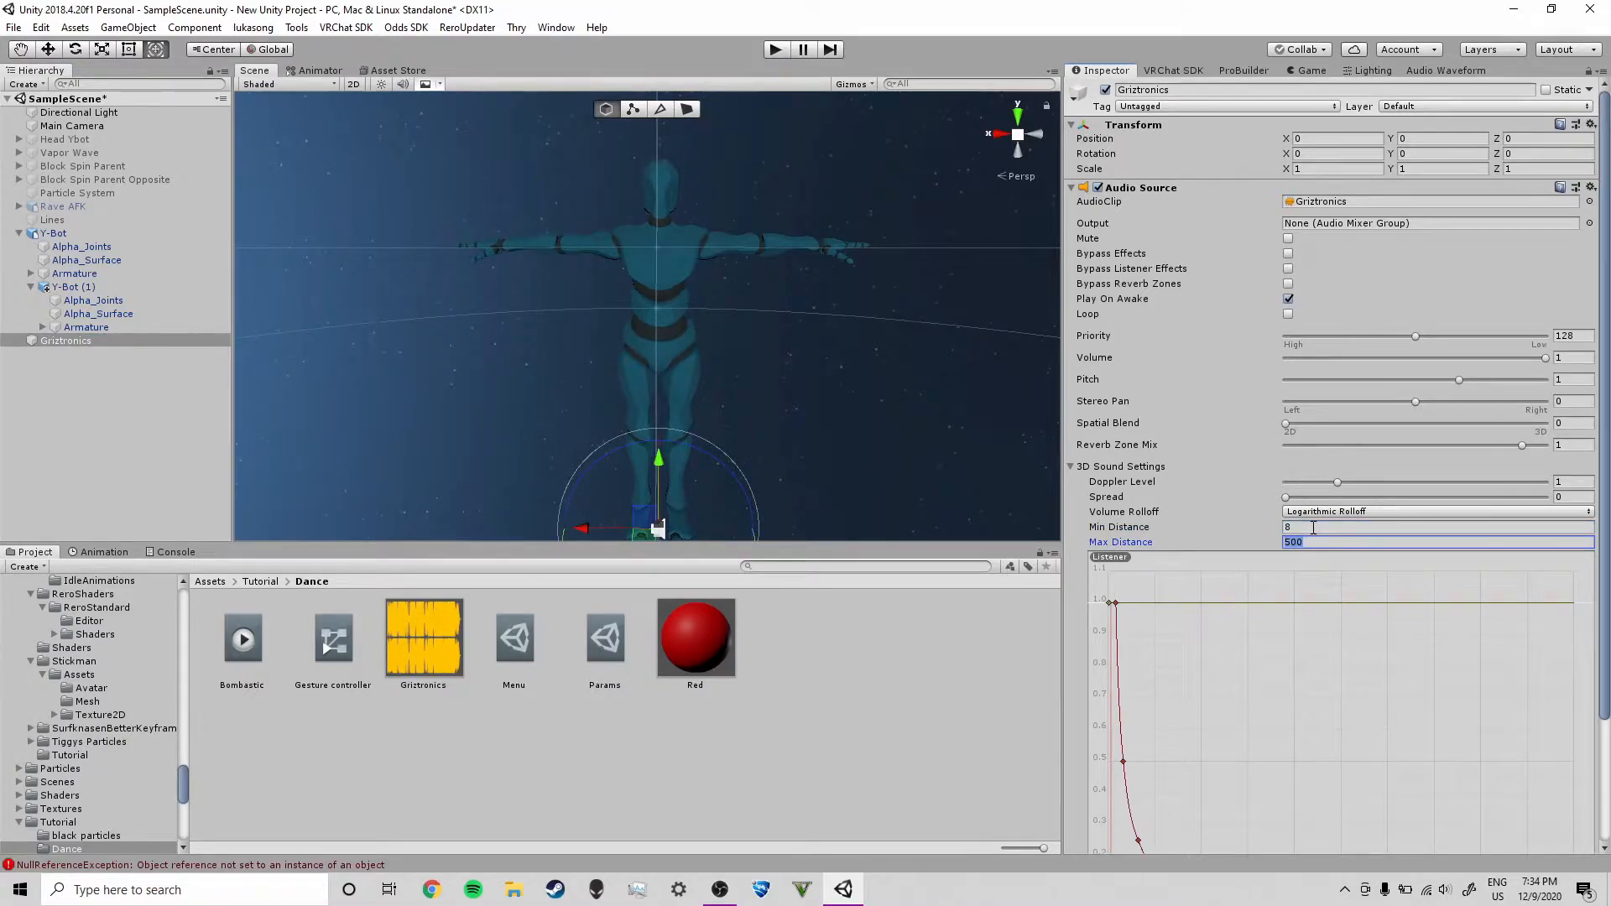
text(15)
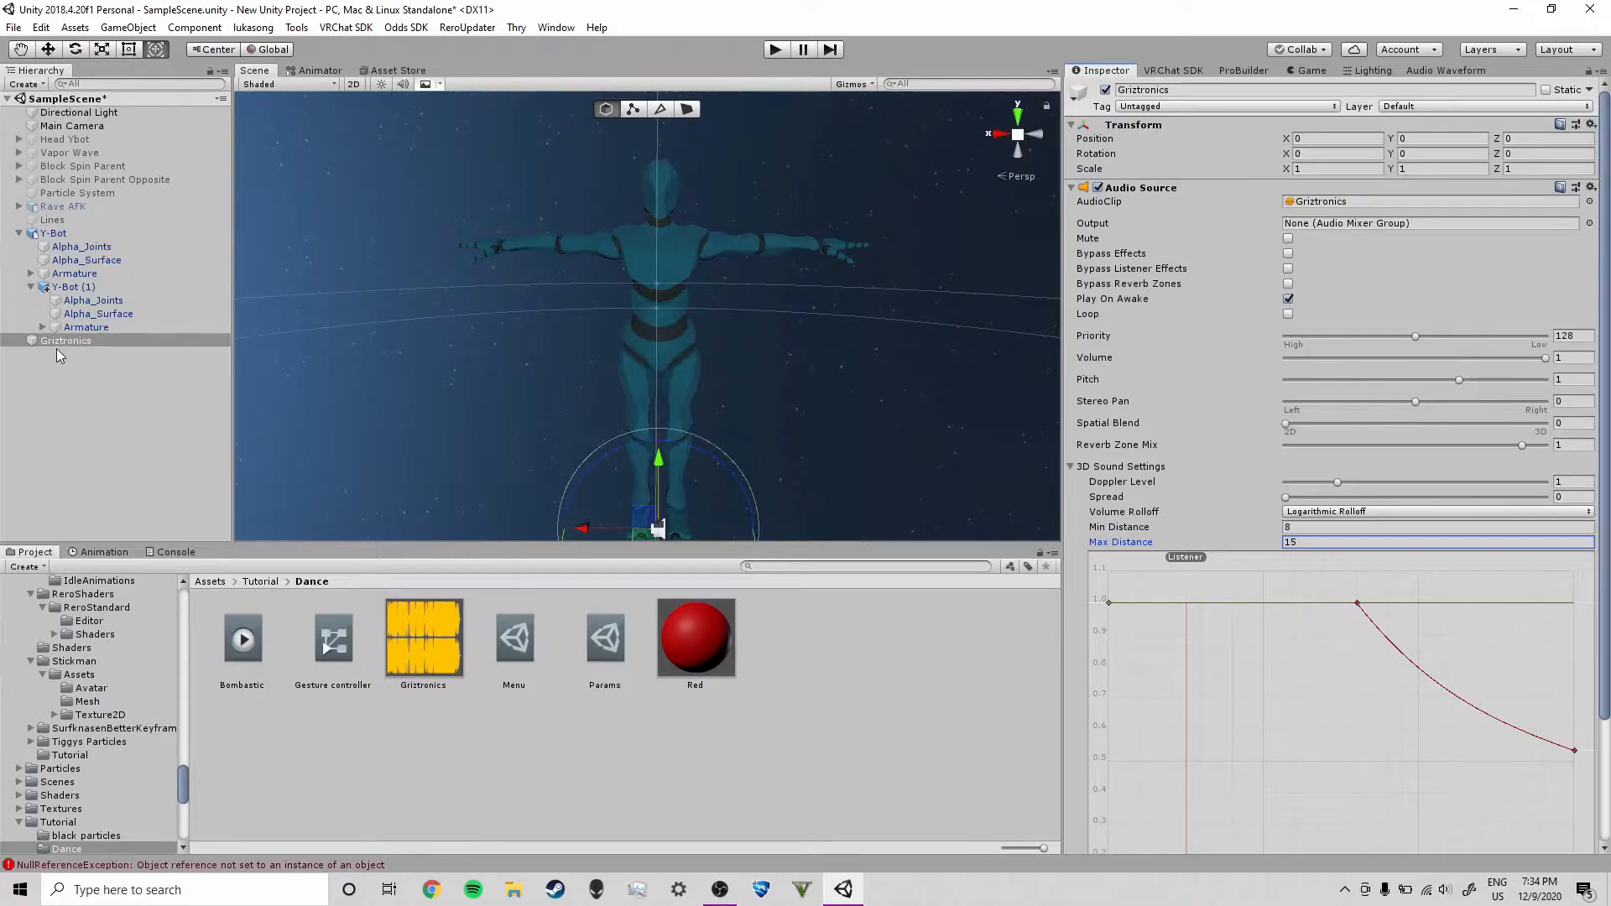
Nest Griztronics under Y-Bot (1) and rename Y-Bot (1) to Dance Avatar
drag(65, 342, 87, 289)
click(88, 290)
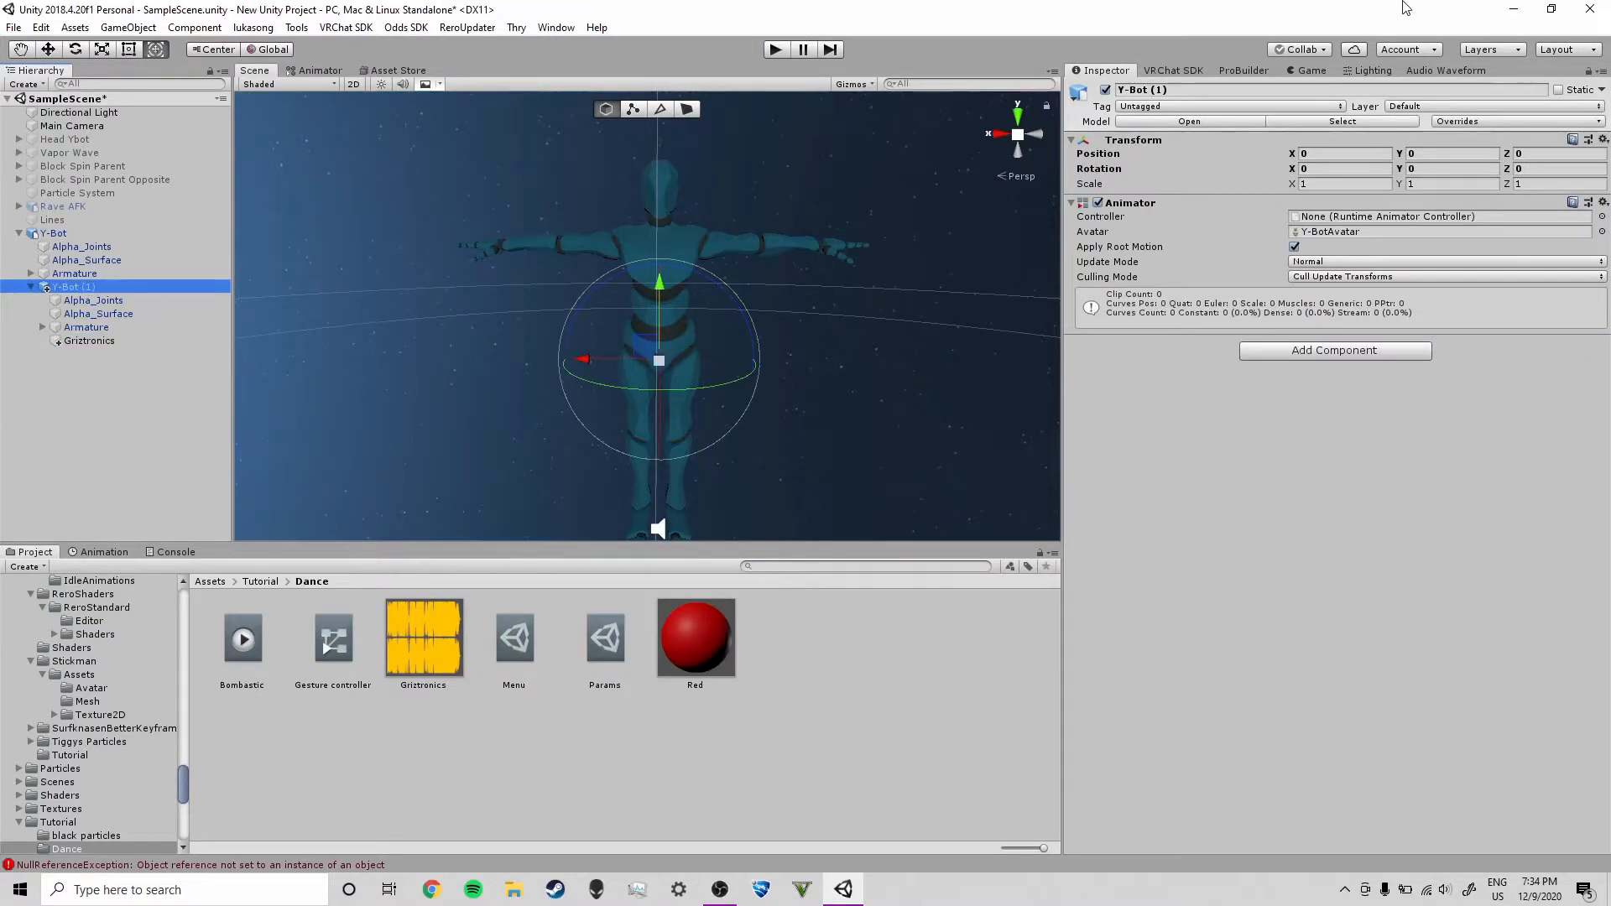
click(1189, 90)
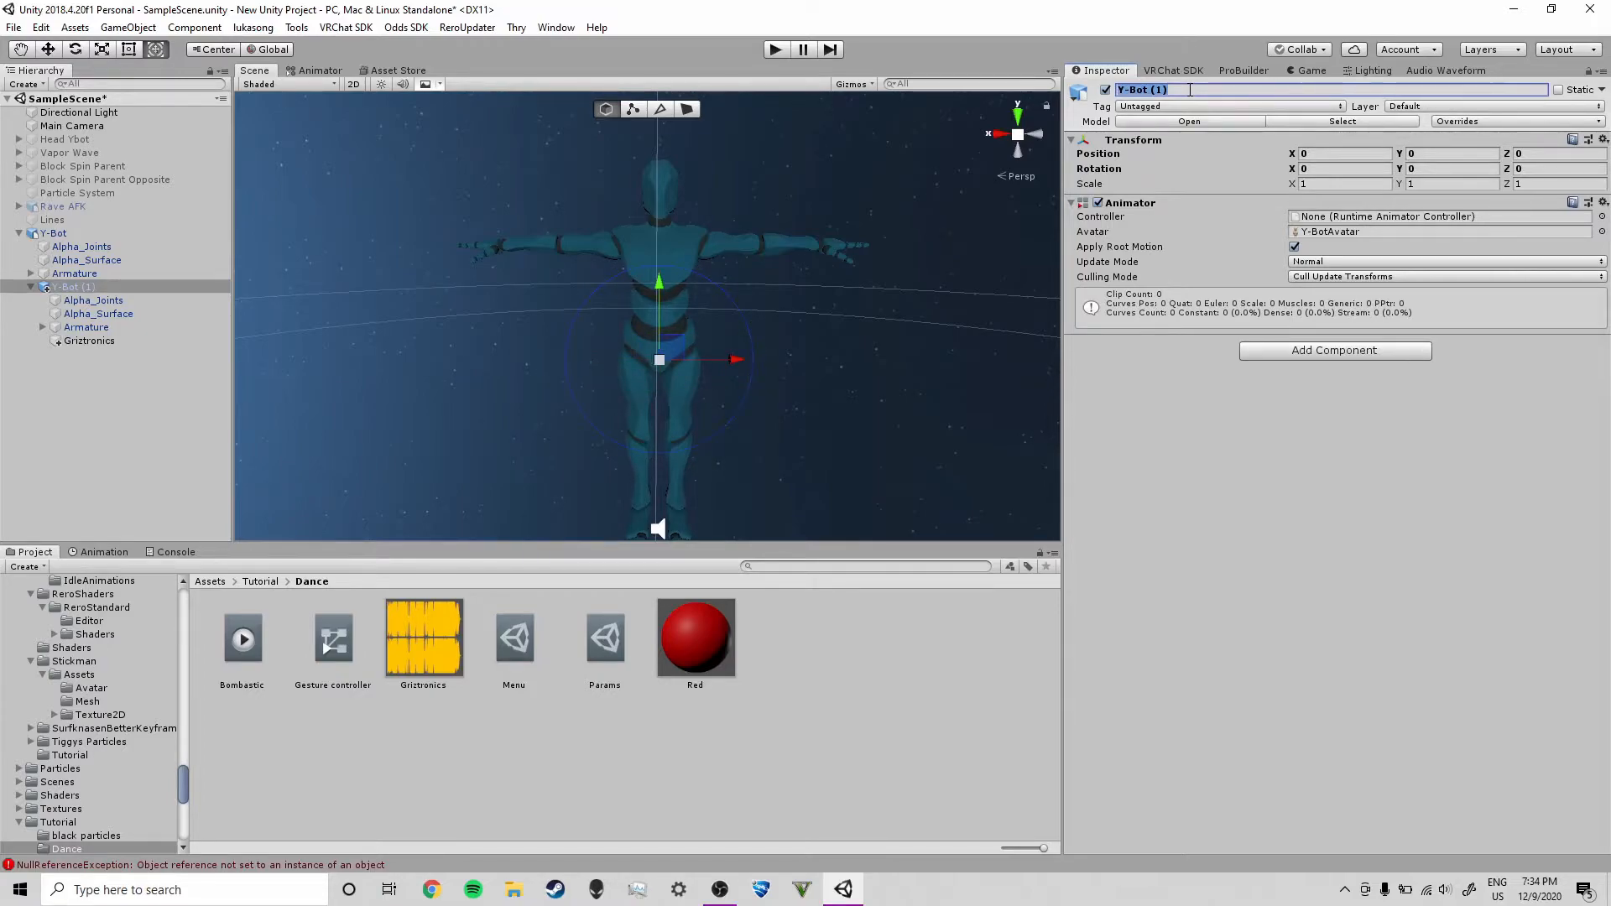
text(Dance Avatar)
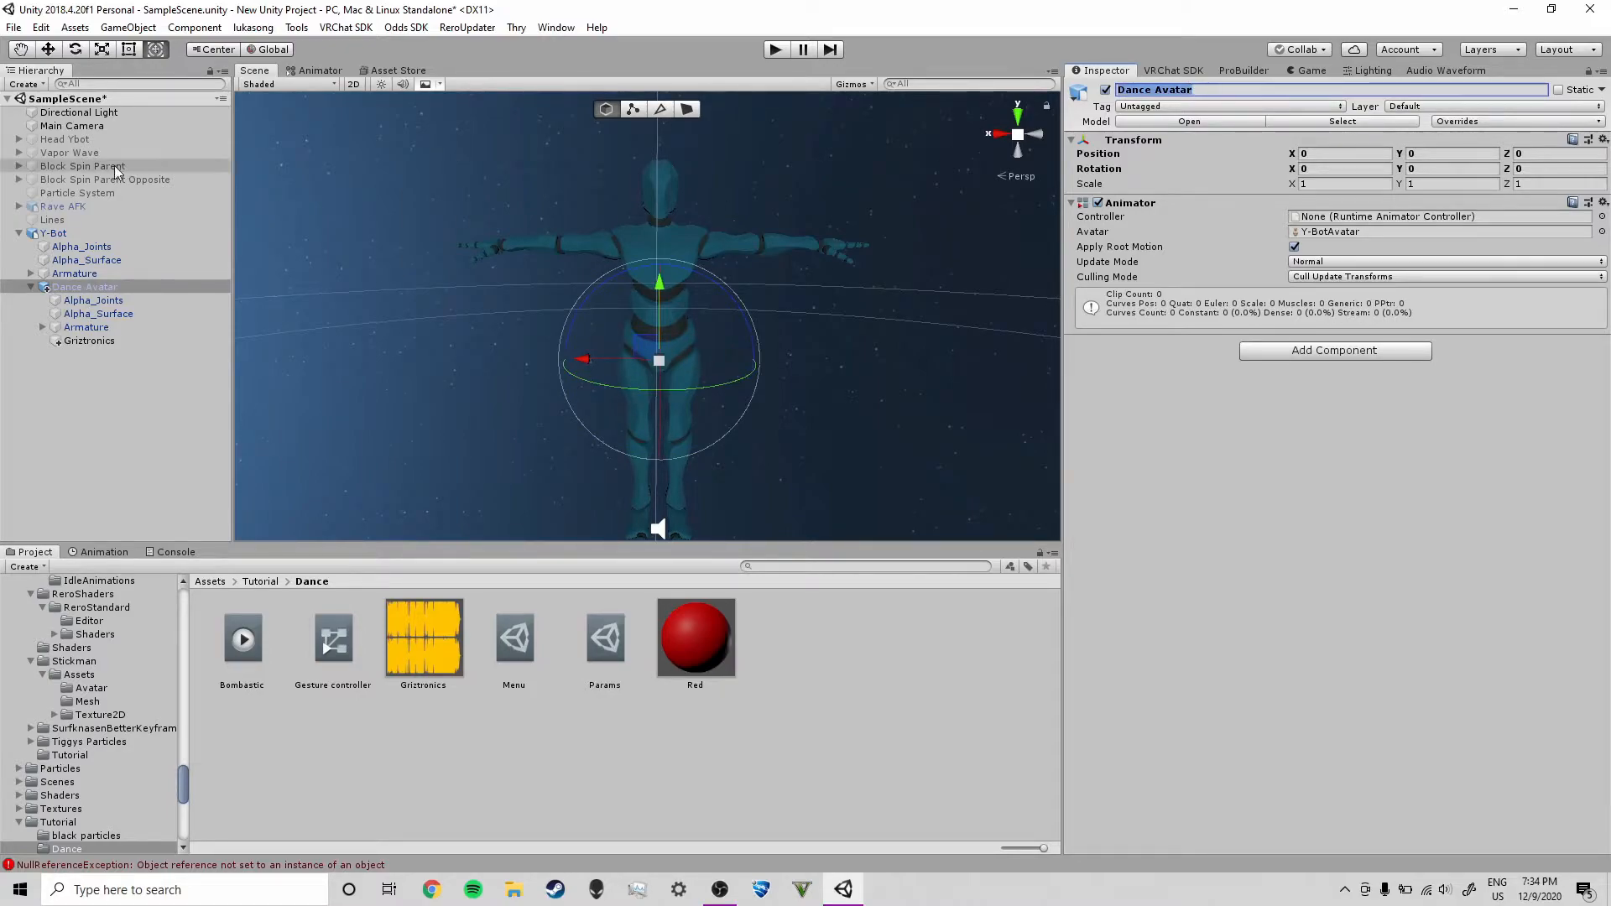
Disable the Dance Avatar object so it starts inactive
click(31, 287)
click(86, 305)
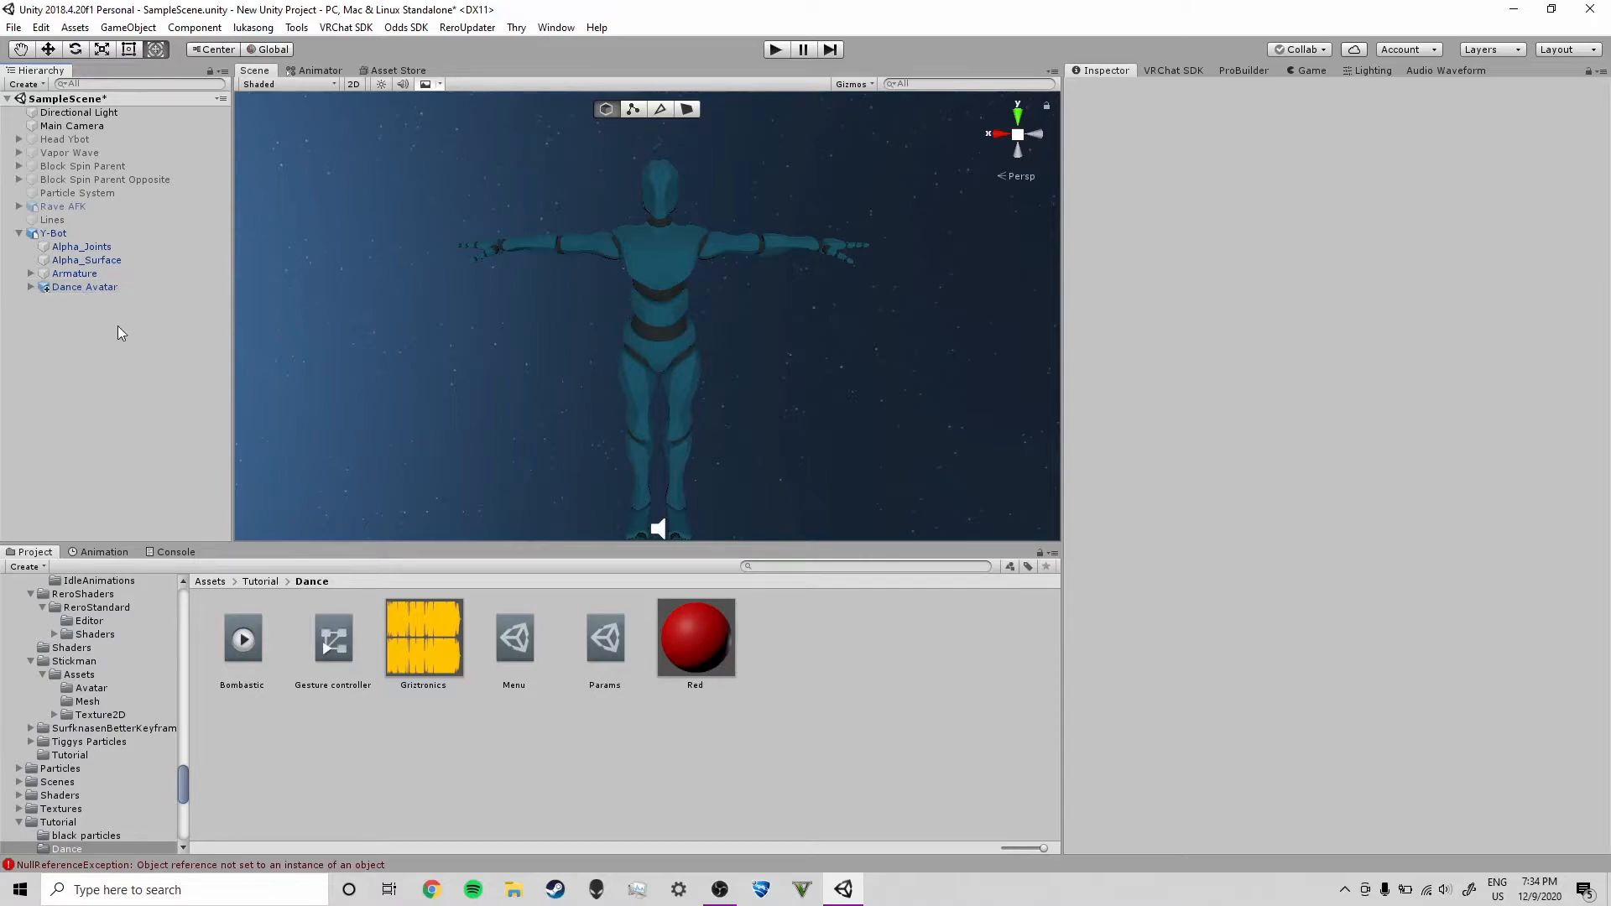
click(109, 287)
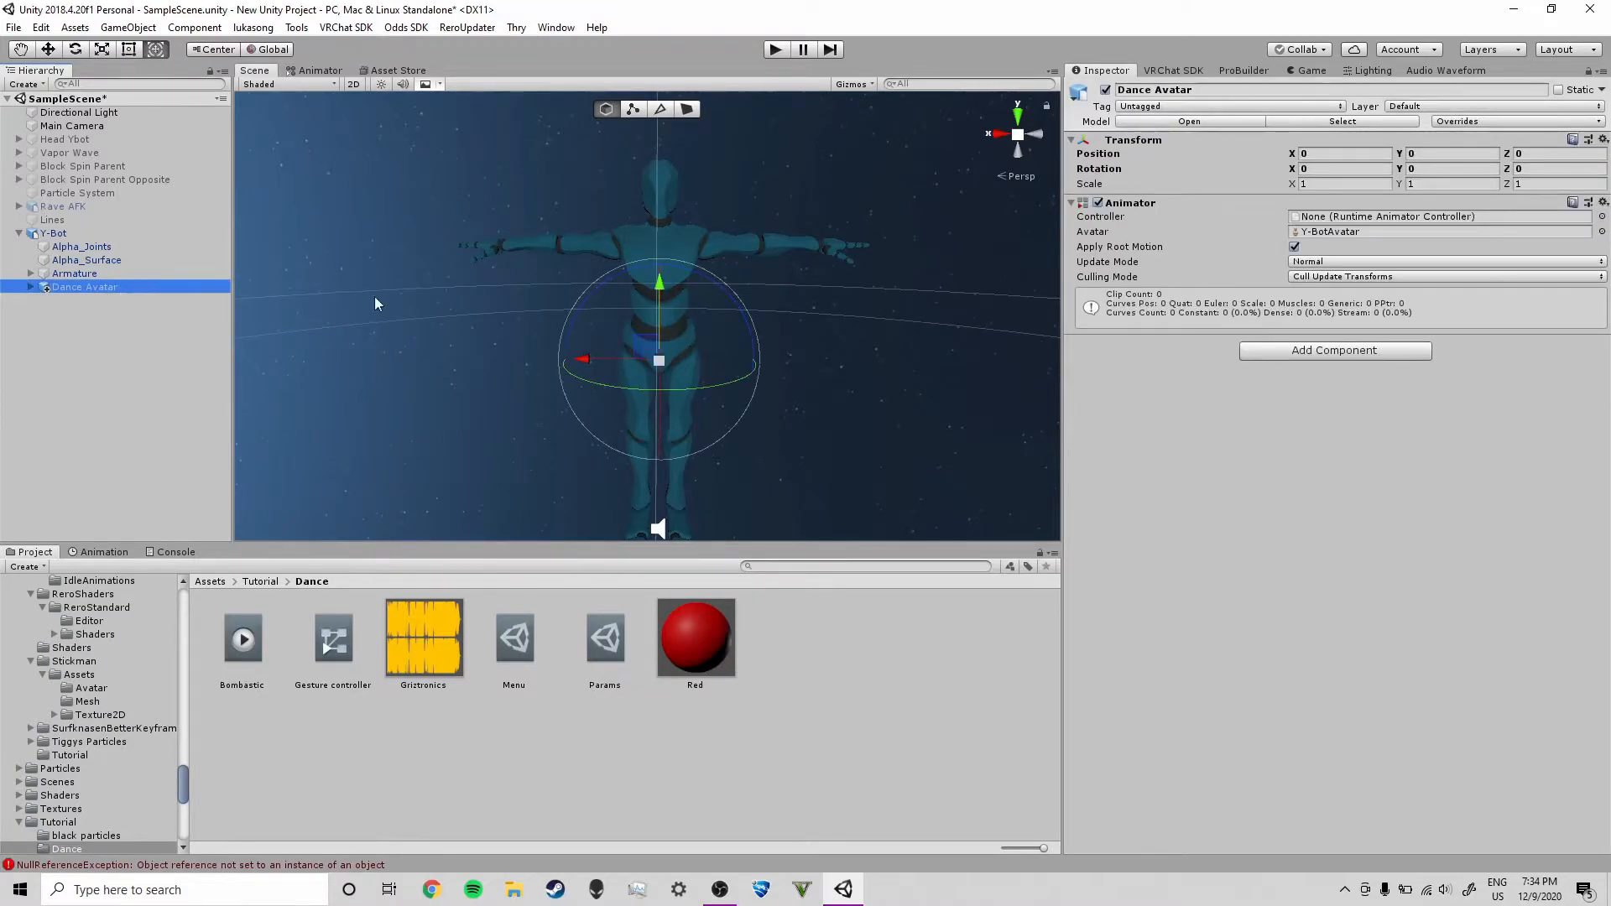
click(1105, 89)
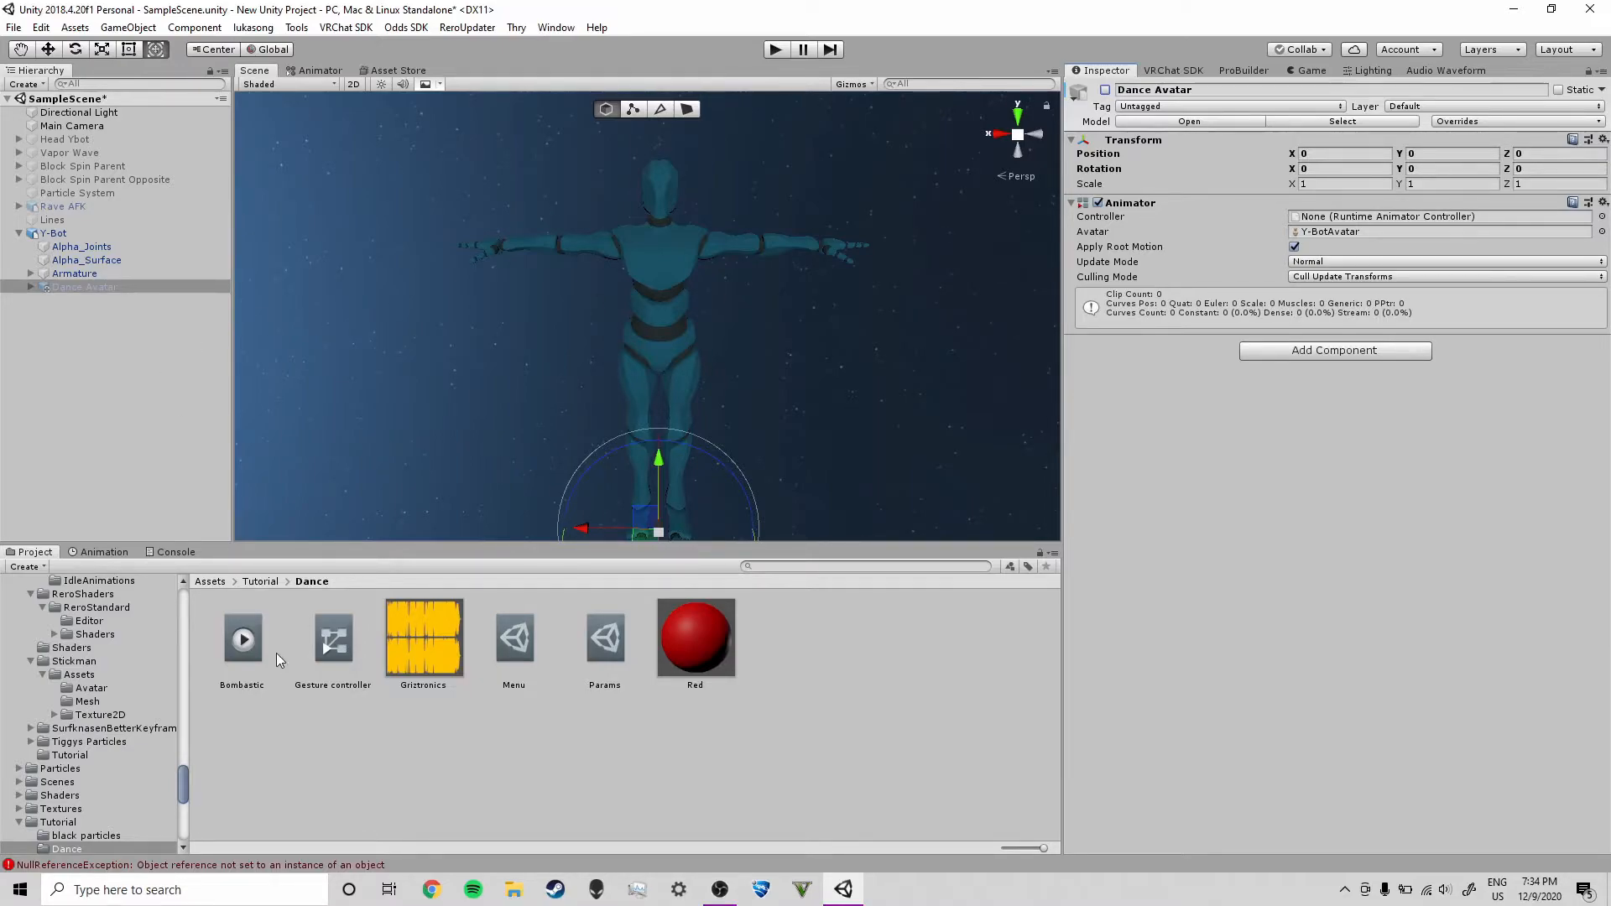
click(97, 287)
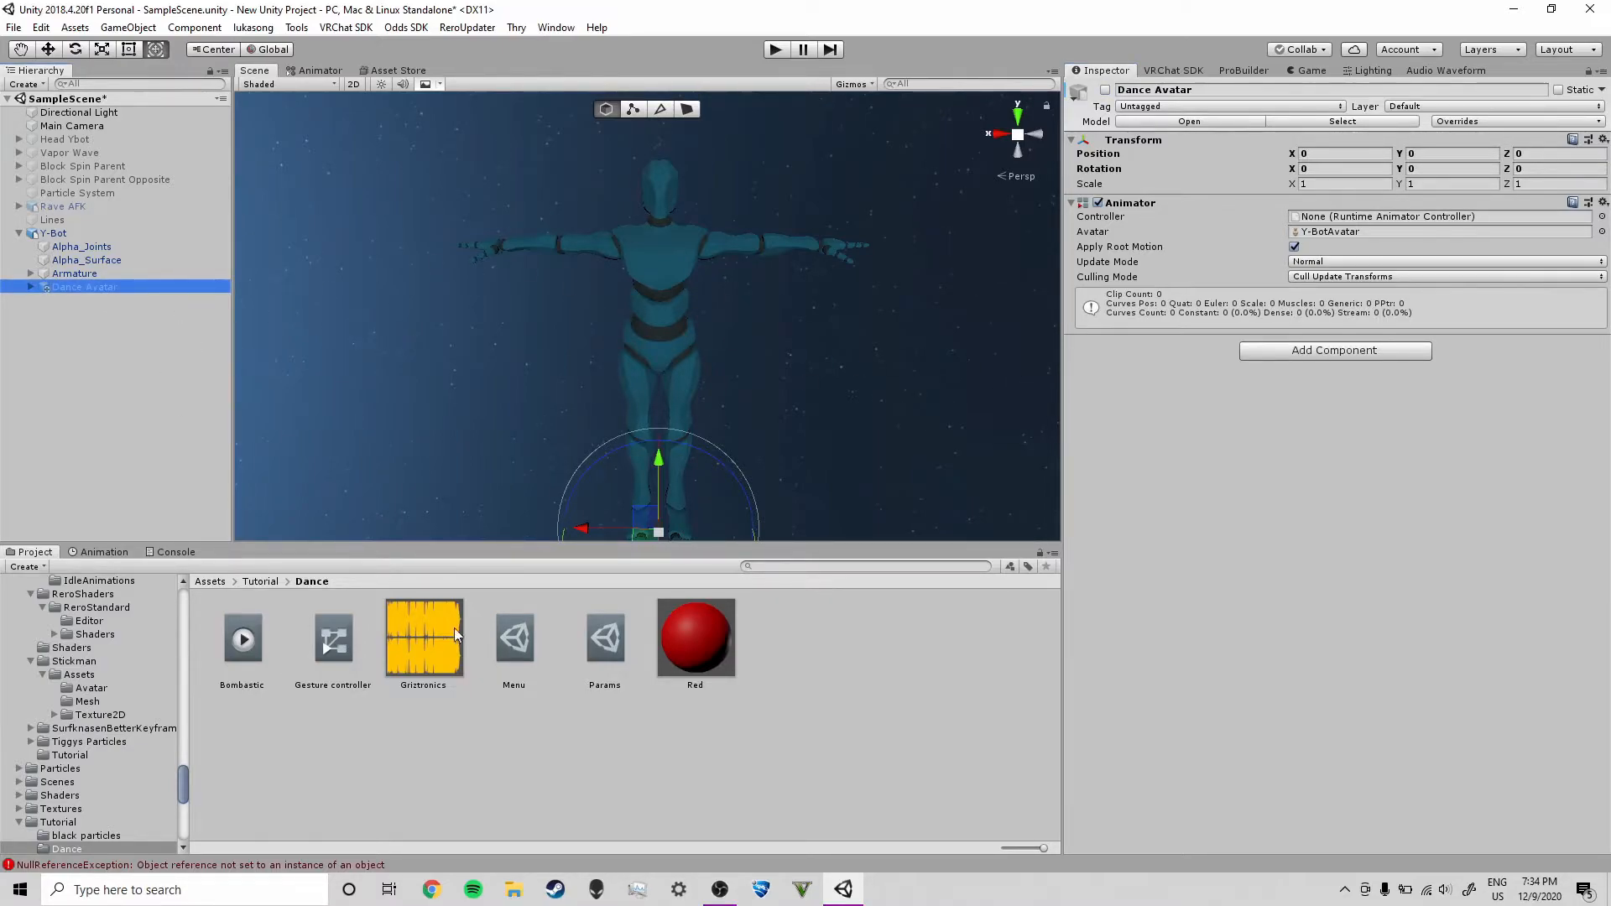
Preview the Bombastic animation and apply it to the Dance Avatar object
click(250, 638)
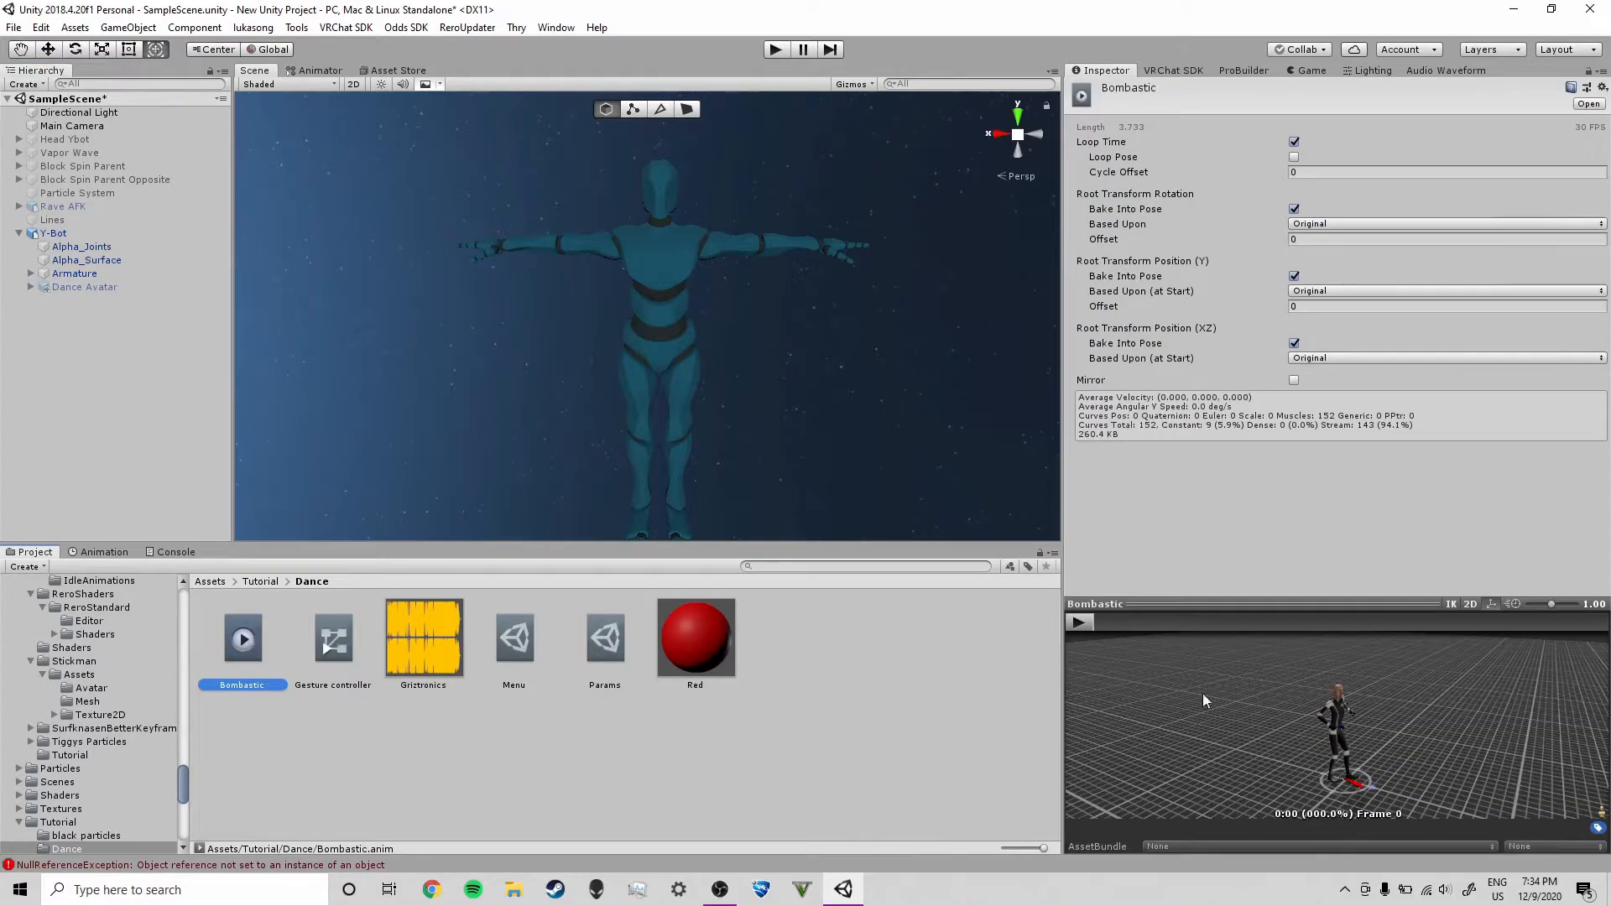
click(1088, 623)
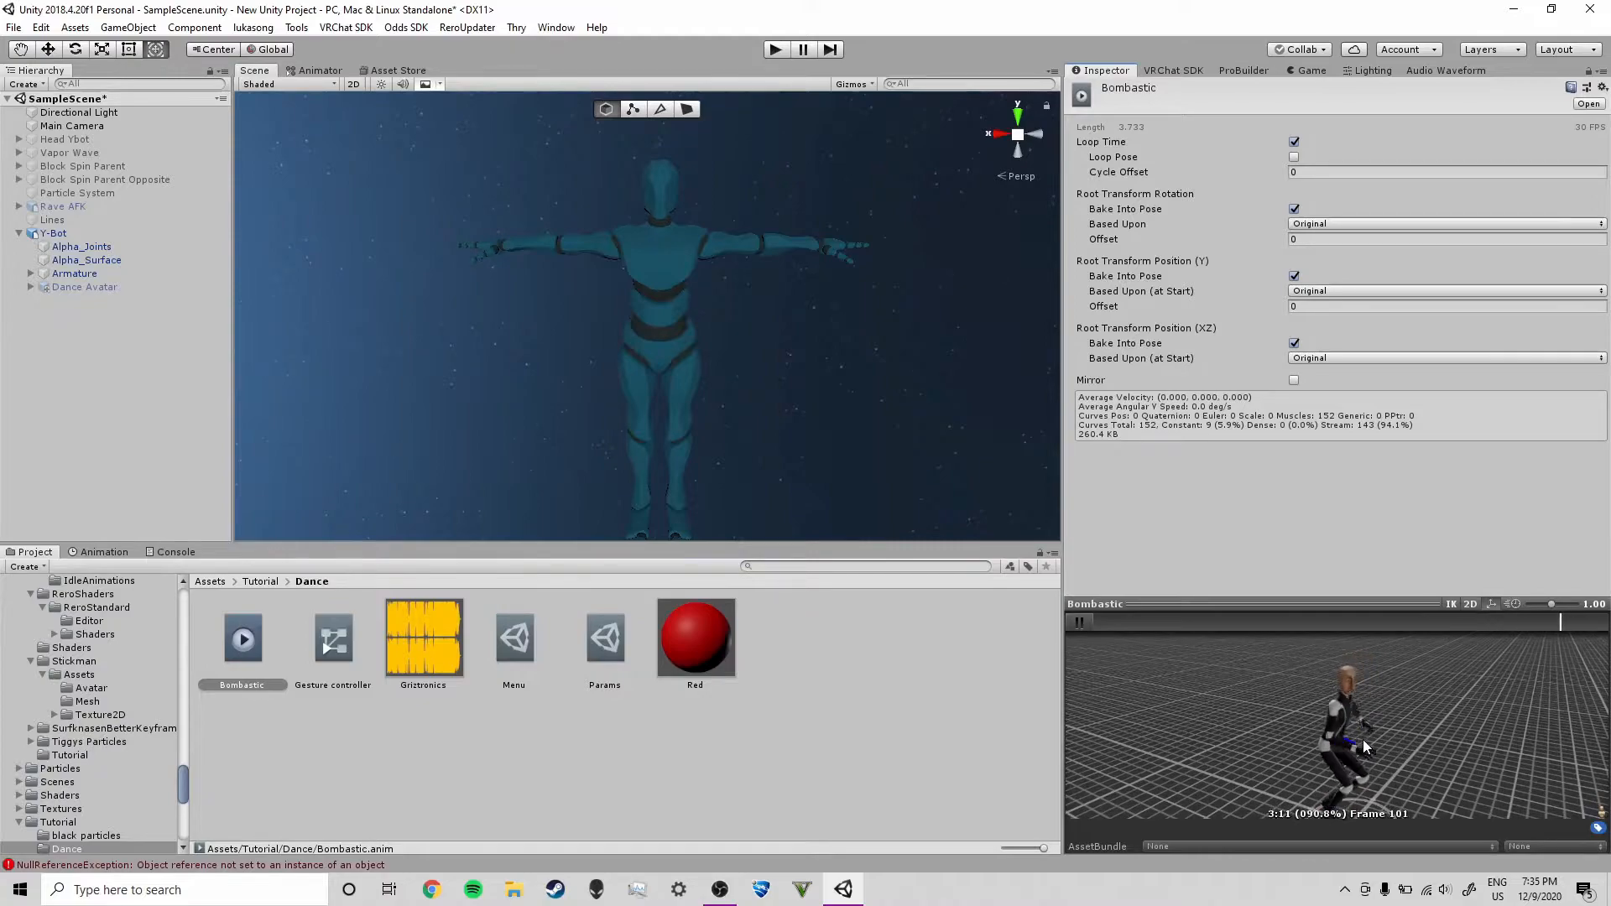
click(318, 752)
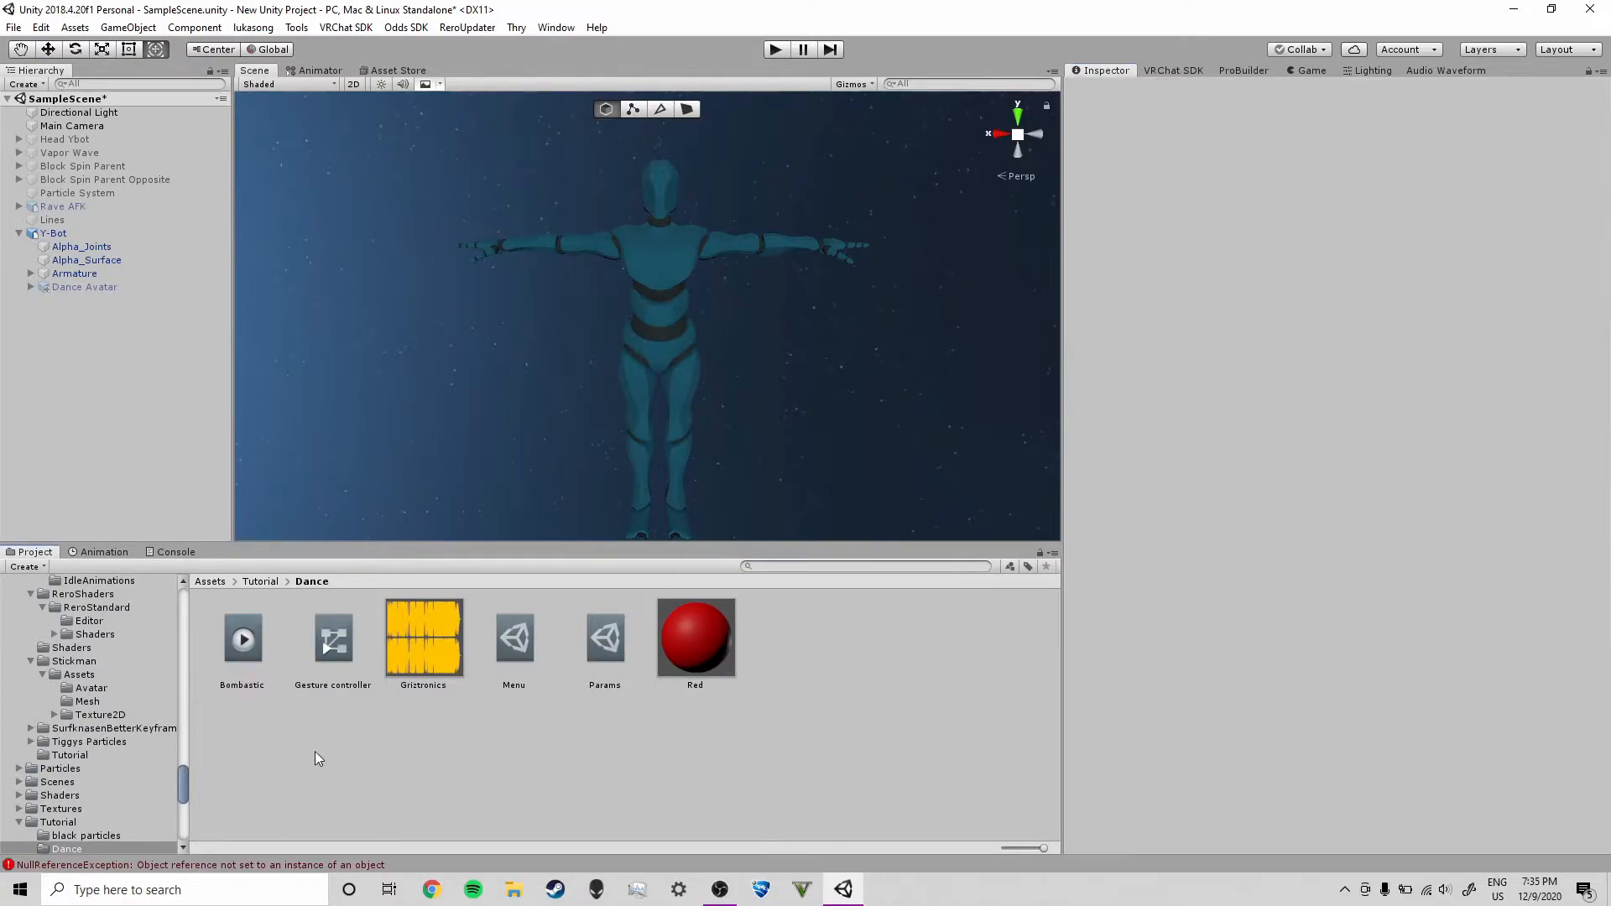
drag(244, 636, 107, 289)
click(76, 233)
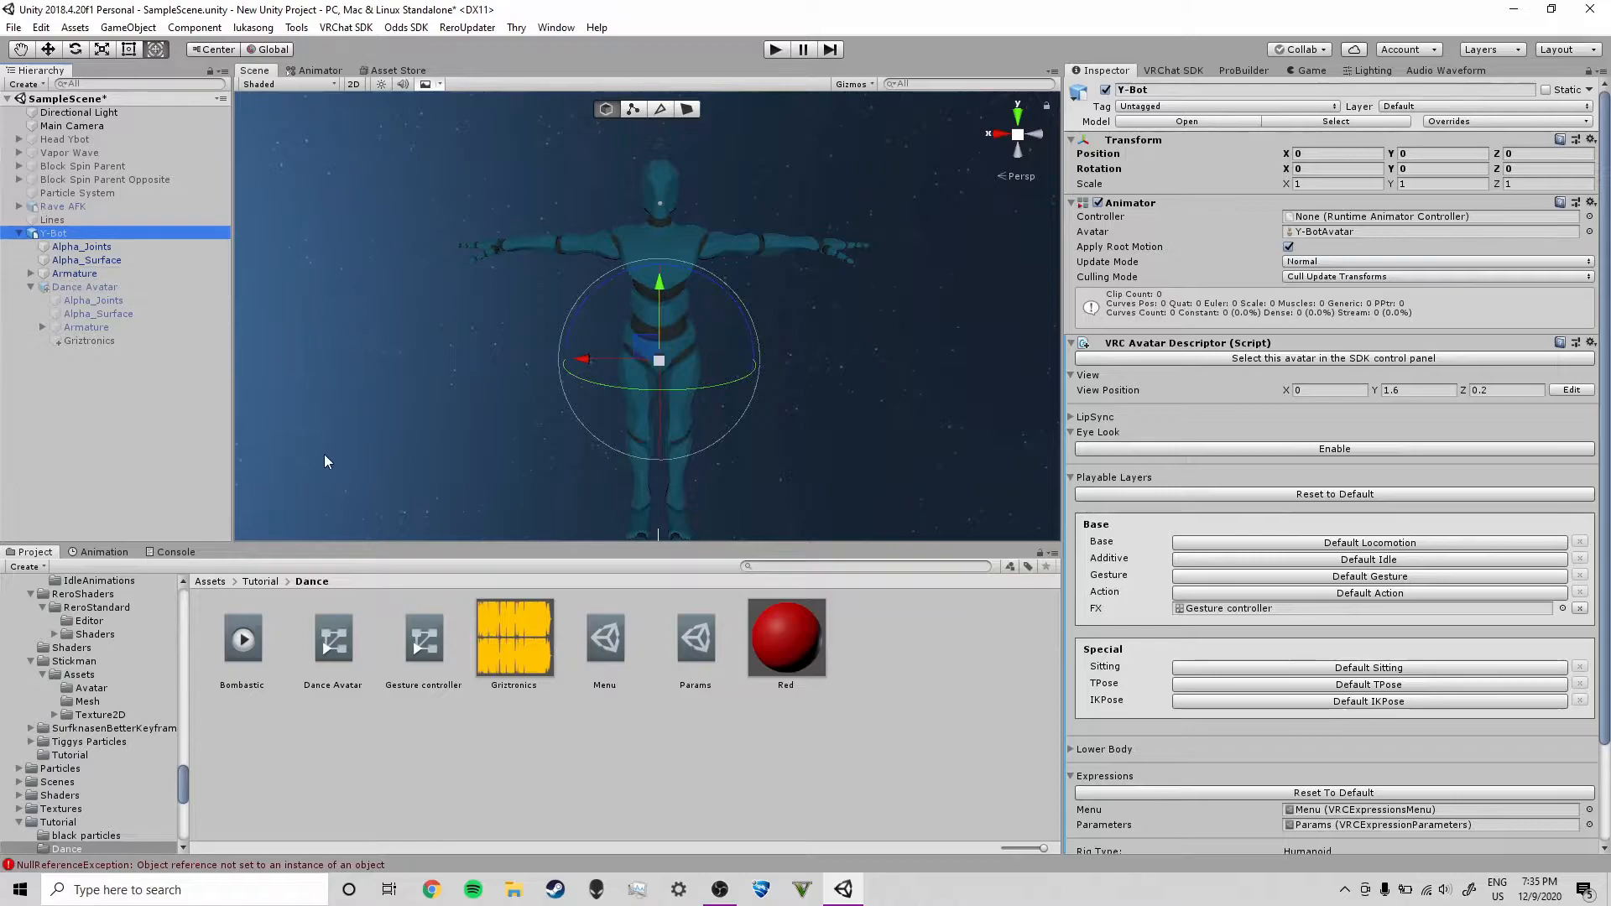
click(156, 288)
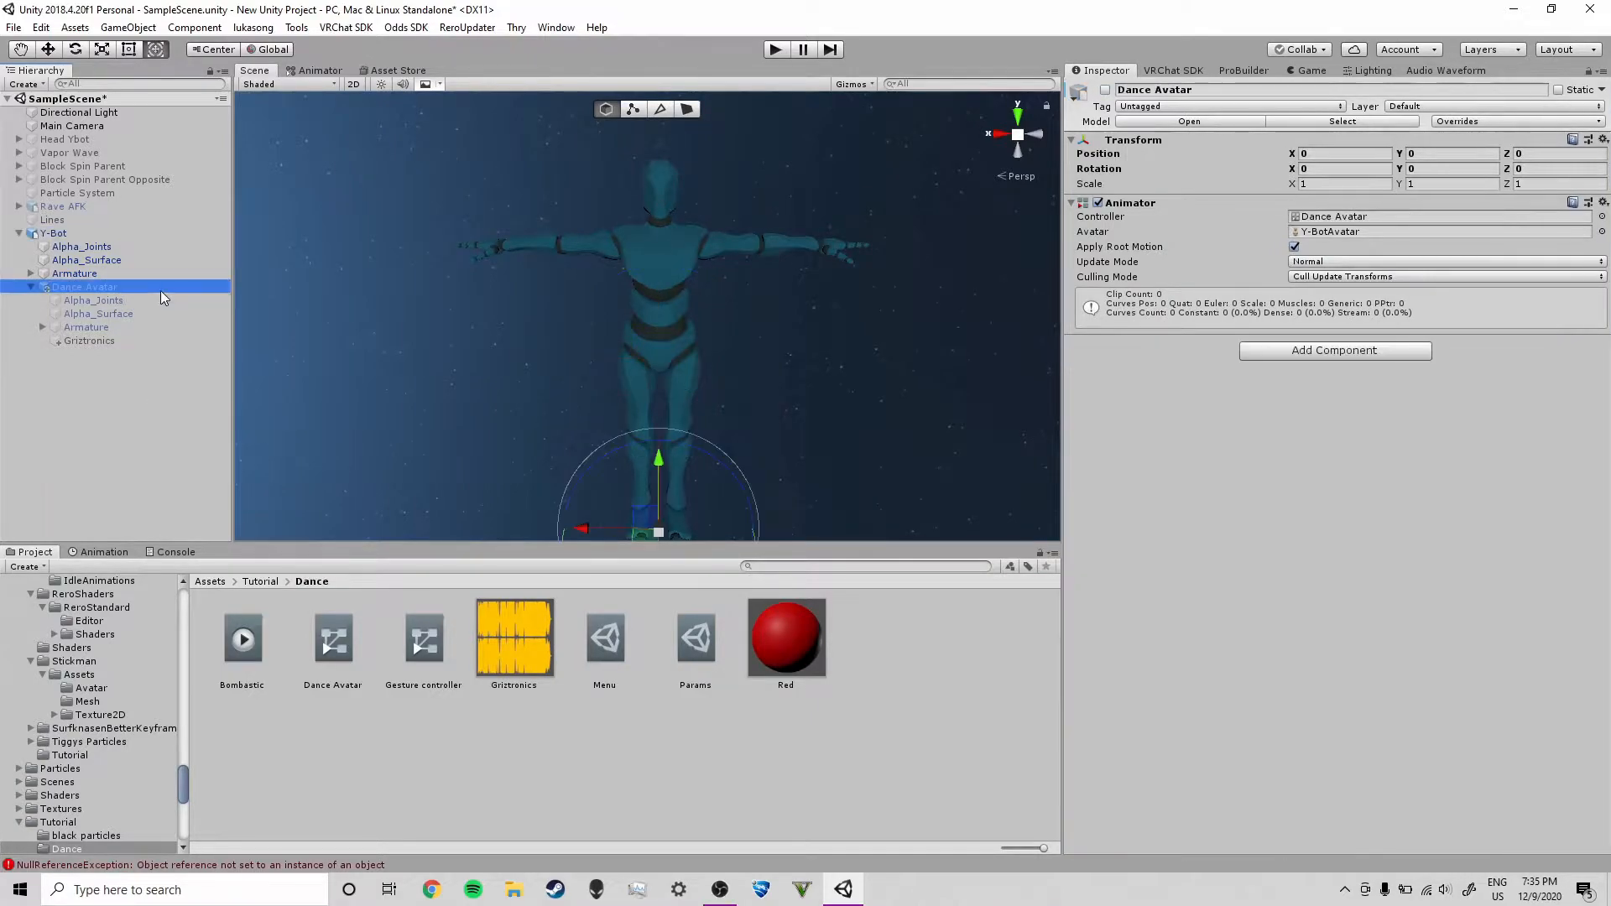
click(118, 409)
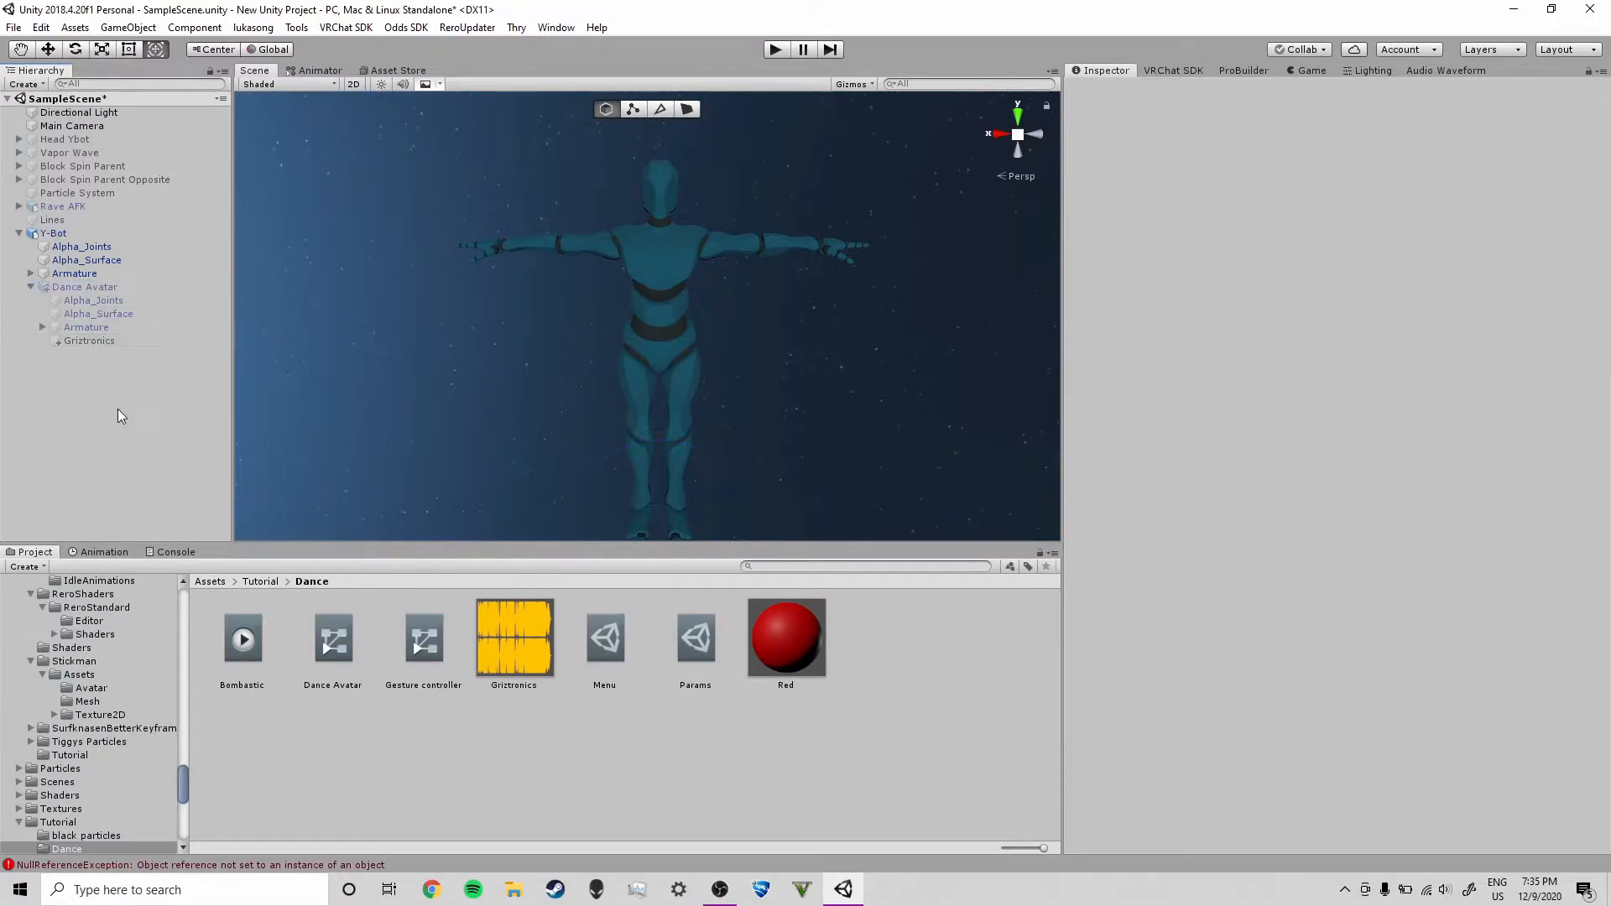
click(67, 290)
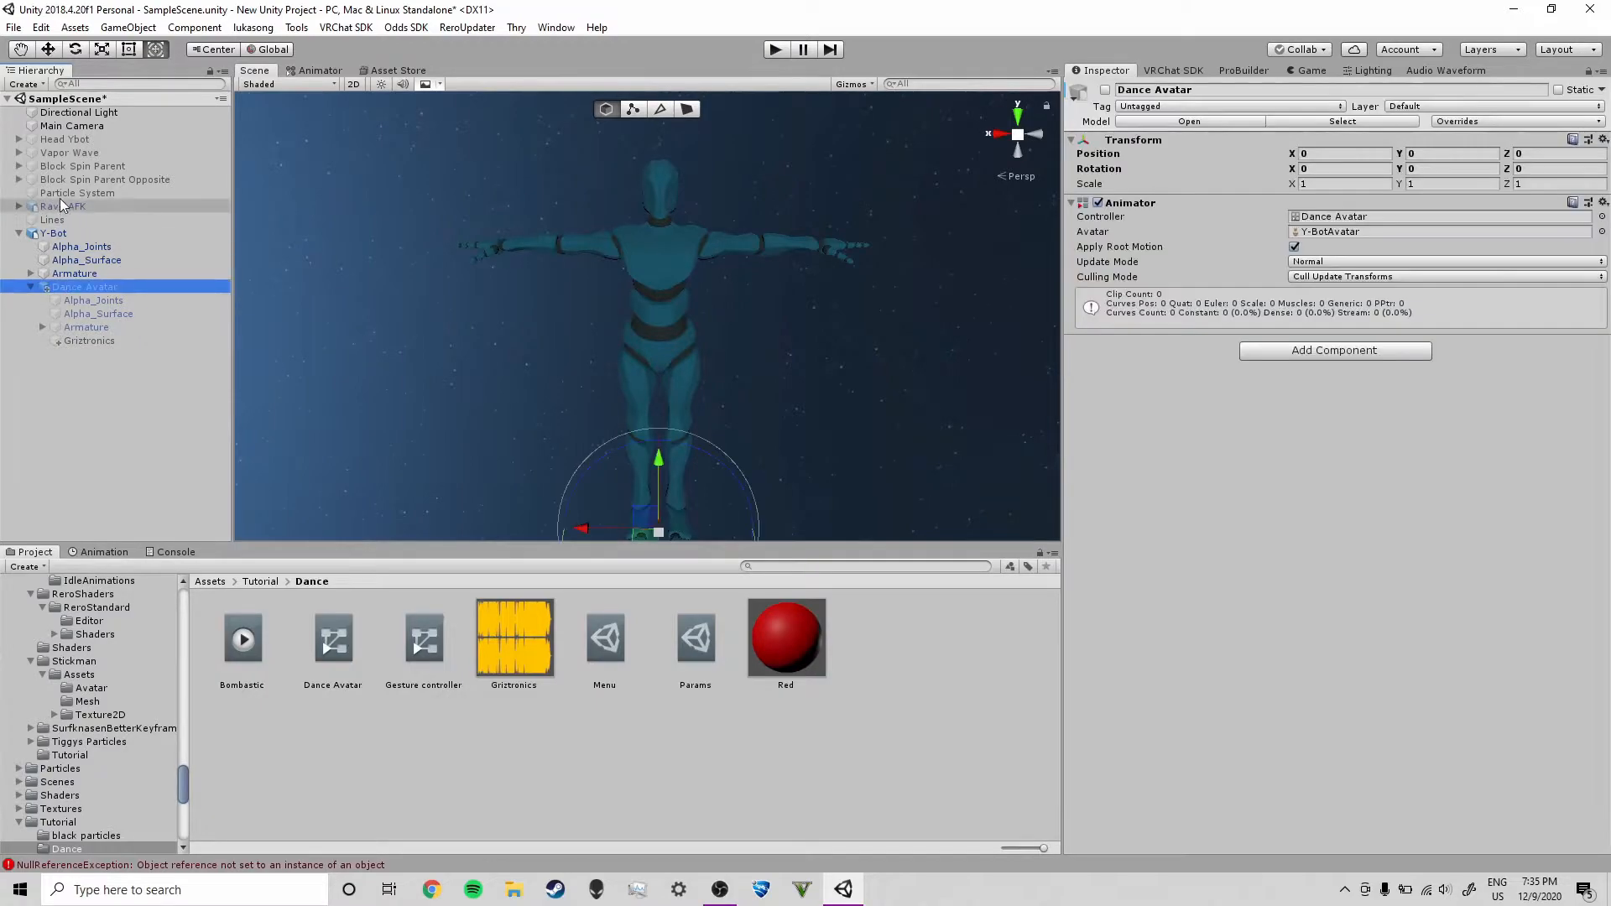
click(113, 403)
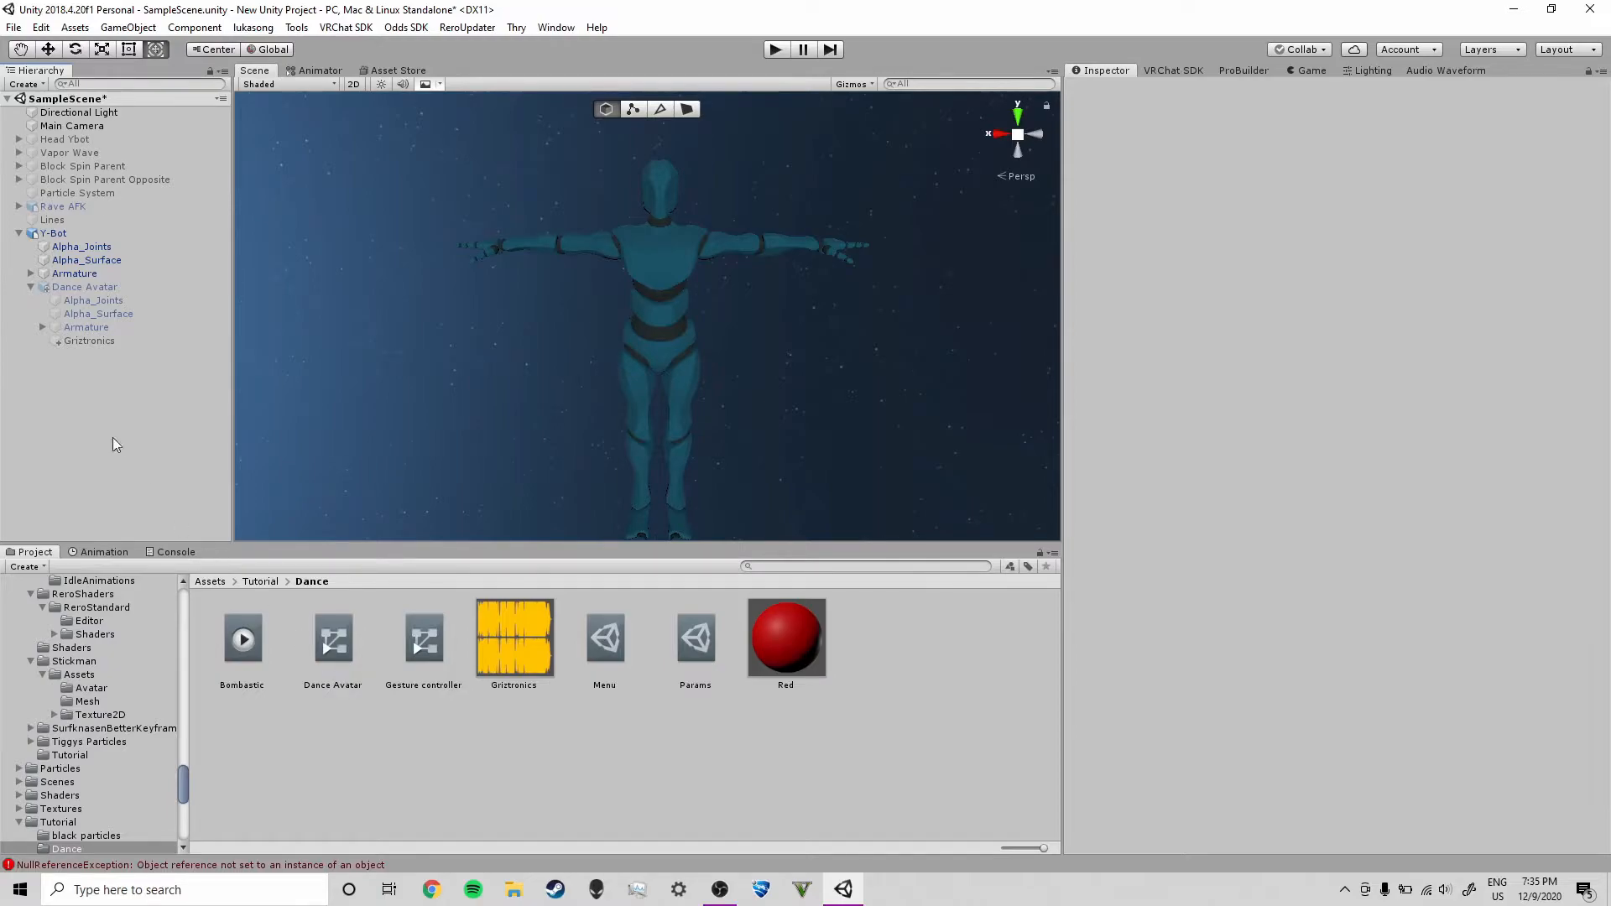
Assign the Red material to the Dance Avatar's Alpha_Joints and Alpha_Surface meshes
click(82, 247)
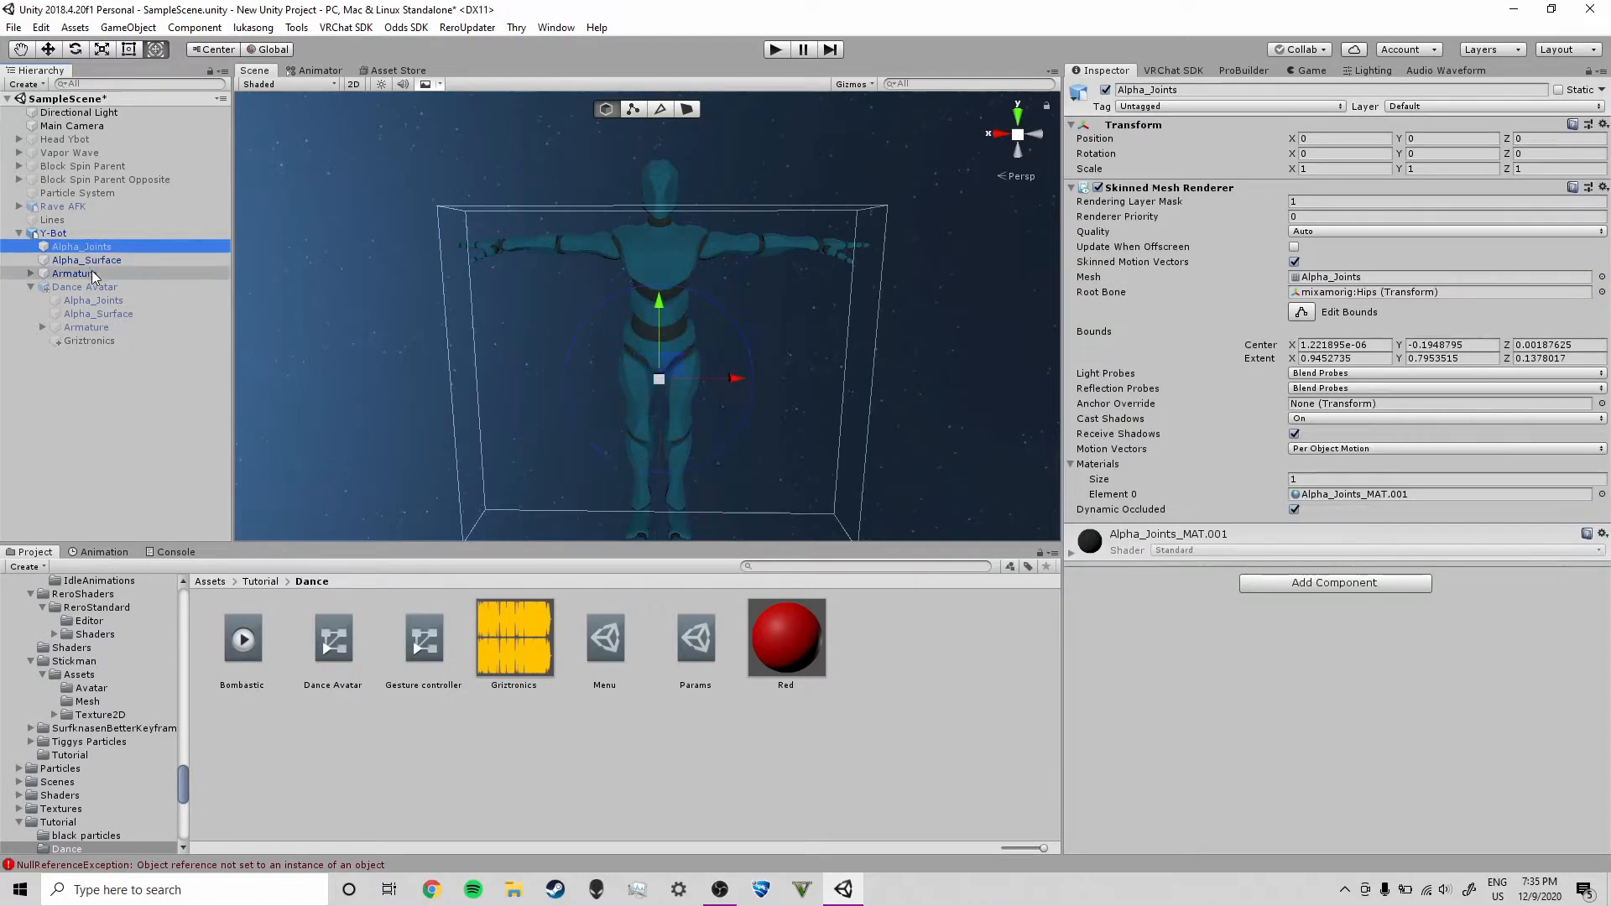
shift+click(86, 260)
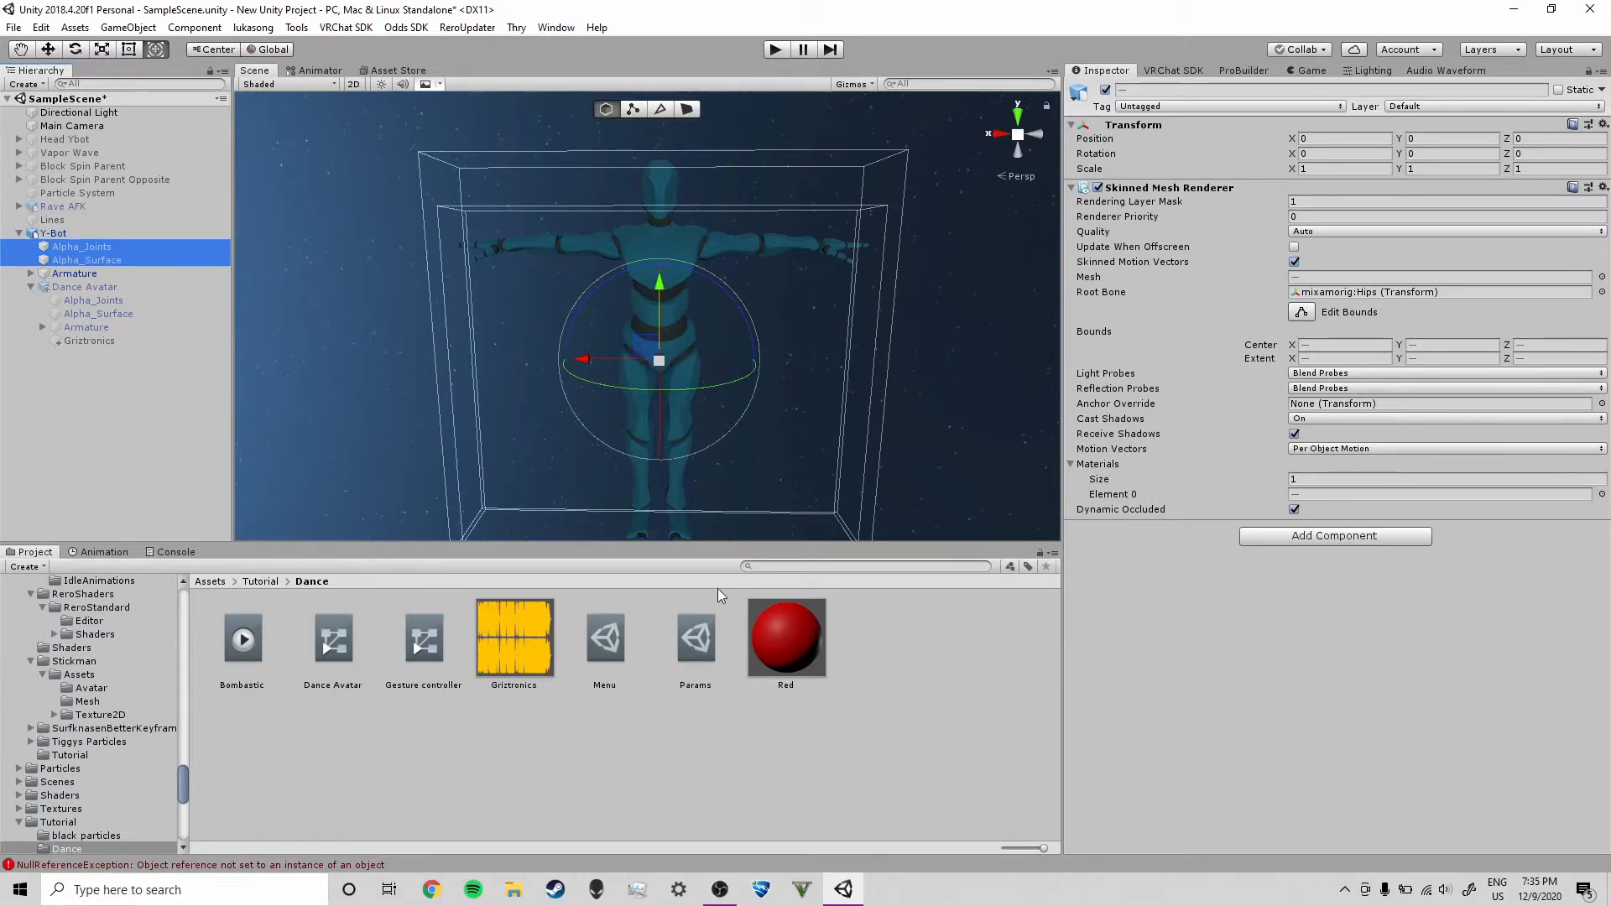
click(131, 301)
shift+click(131, 313)
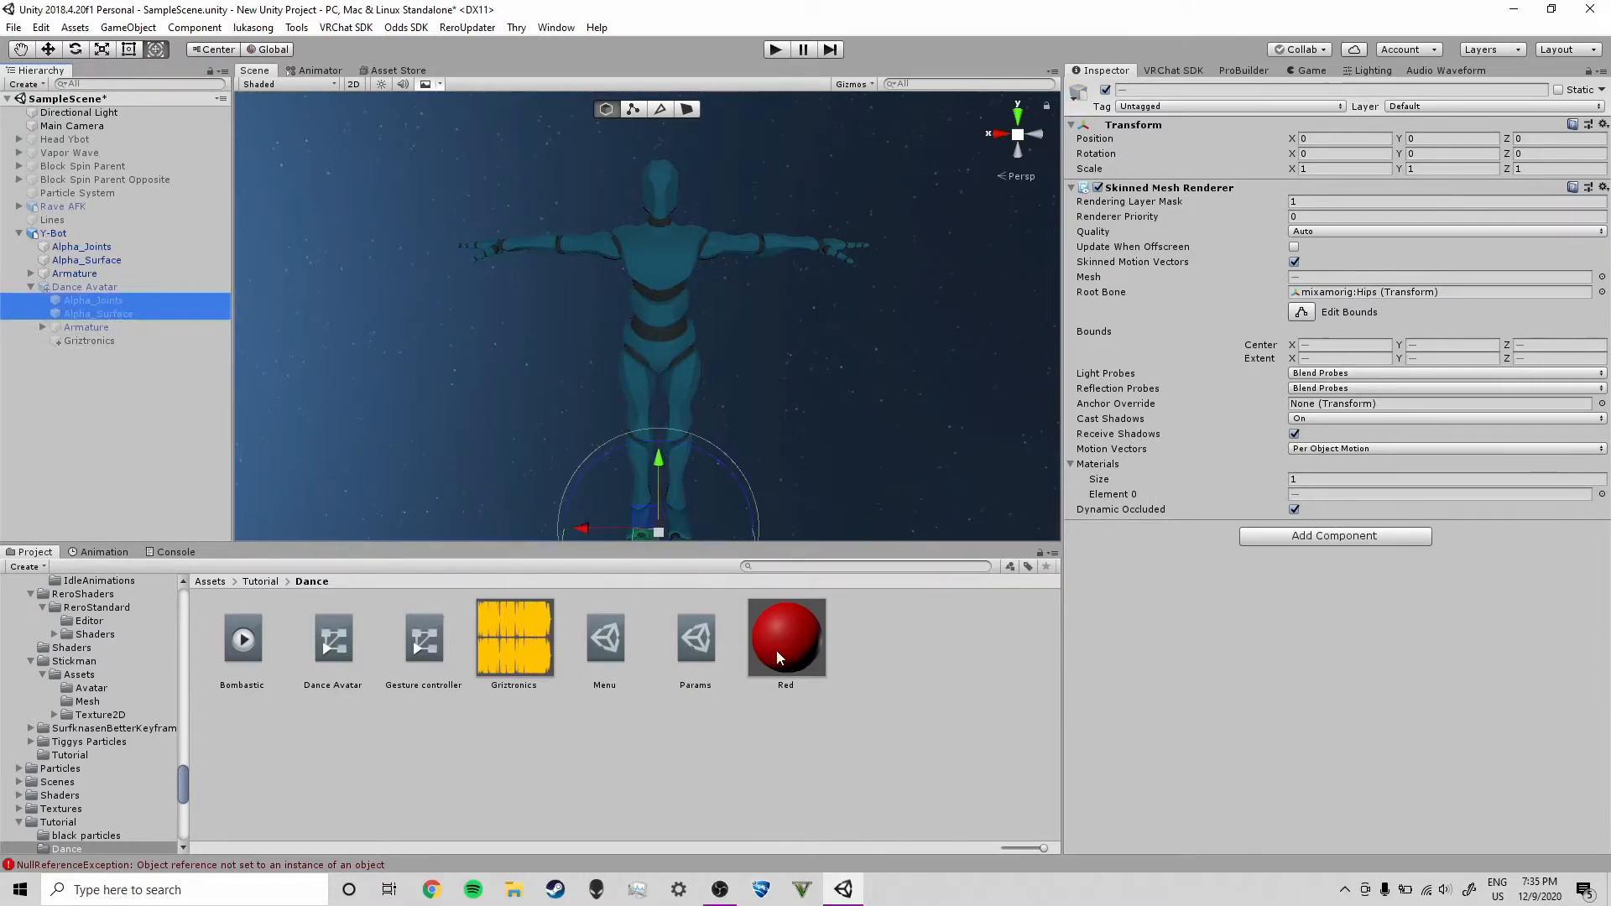
drag(790, 651, 1318, 499)
click(118, 234)
click(617, 748)
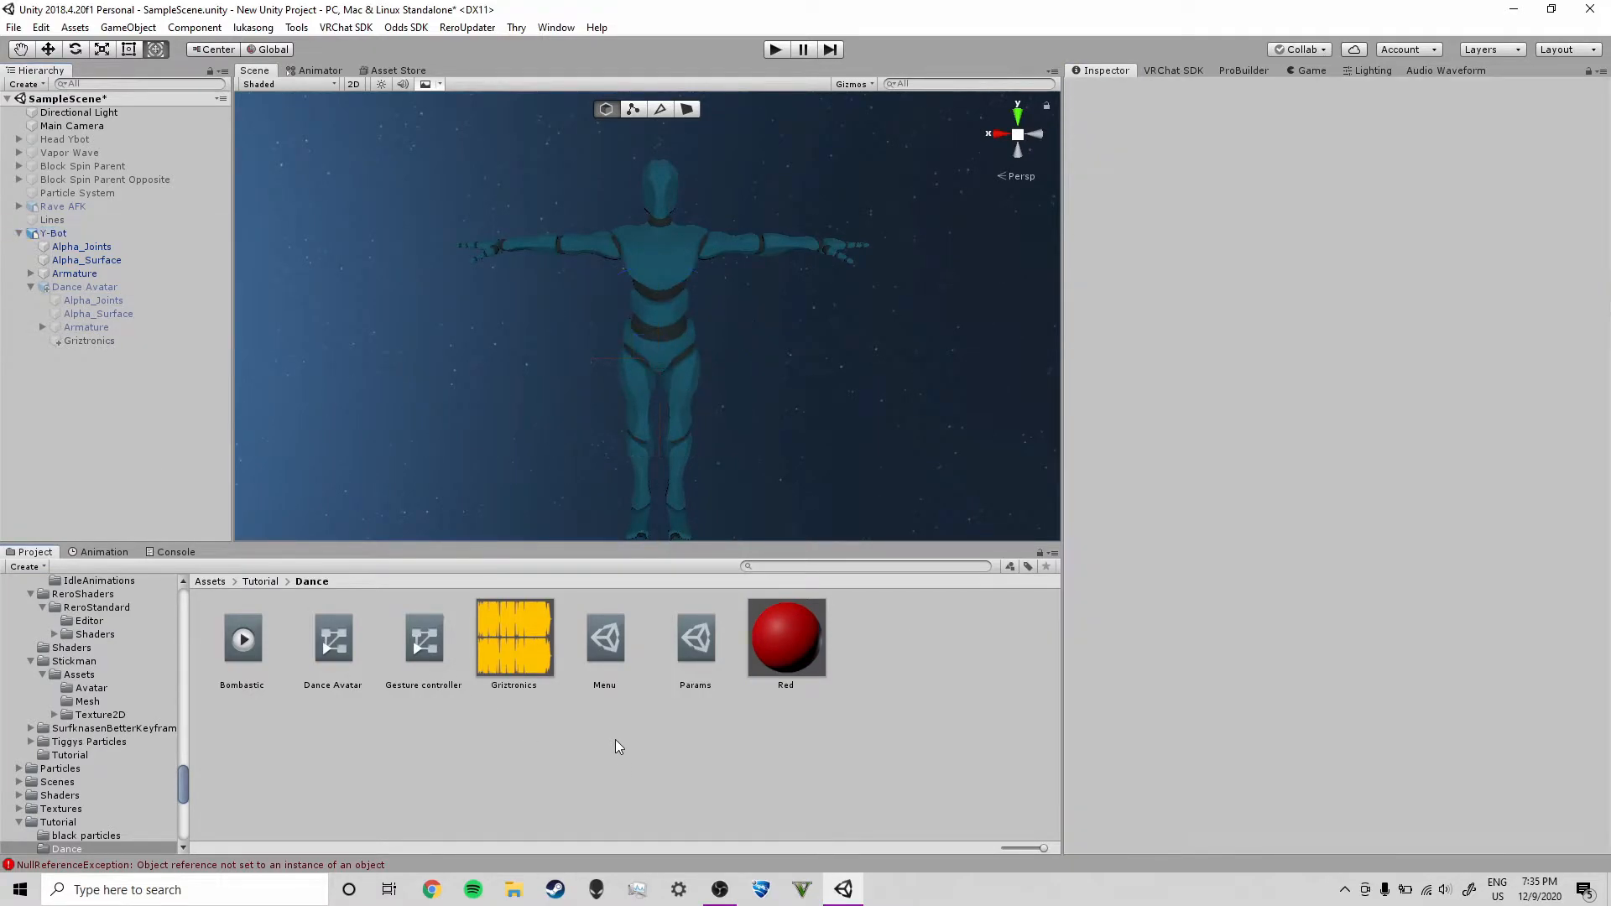
Create a new animation clip named ON in the Dance folder
right_click(465, 739)
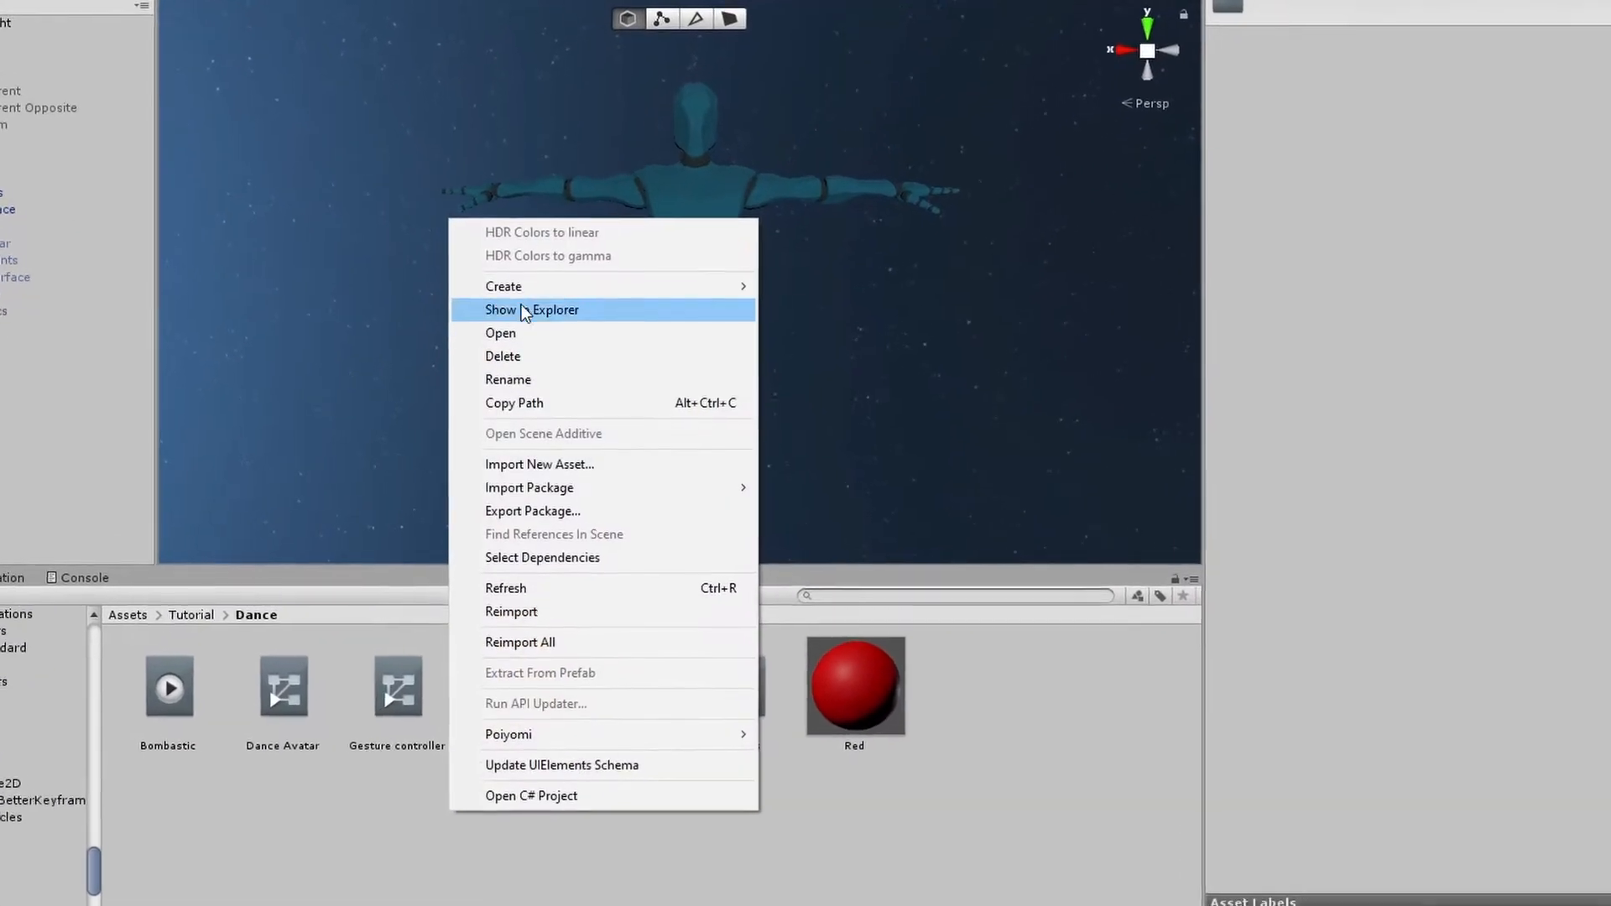
mouse_move(719, 290)
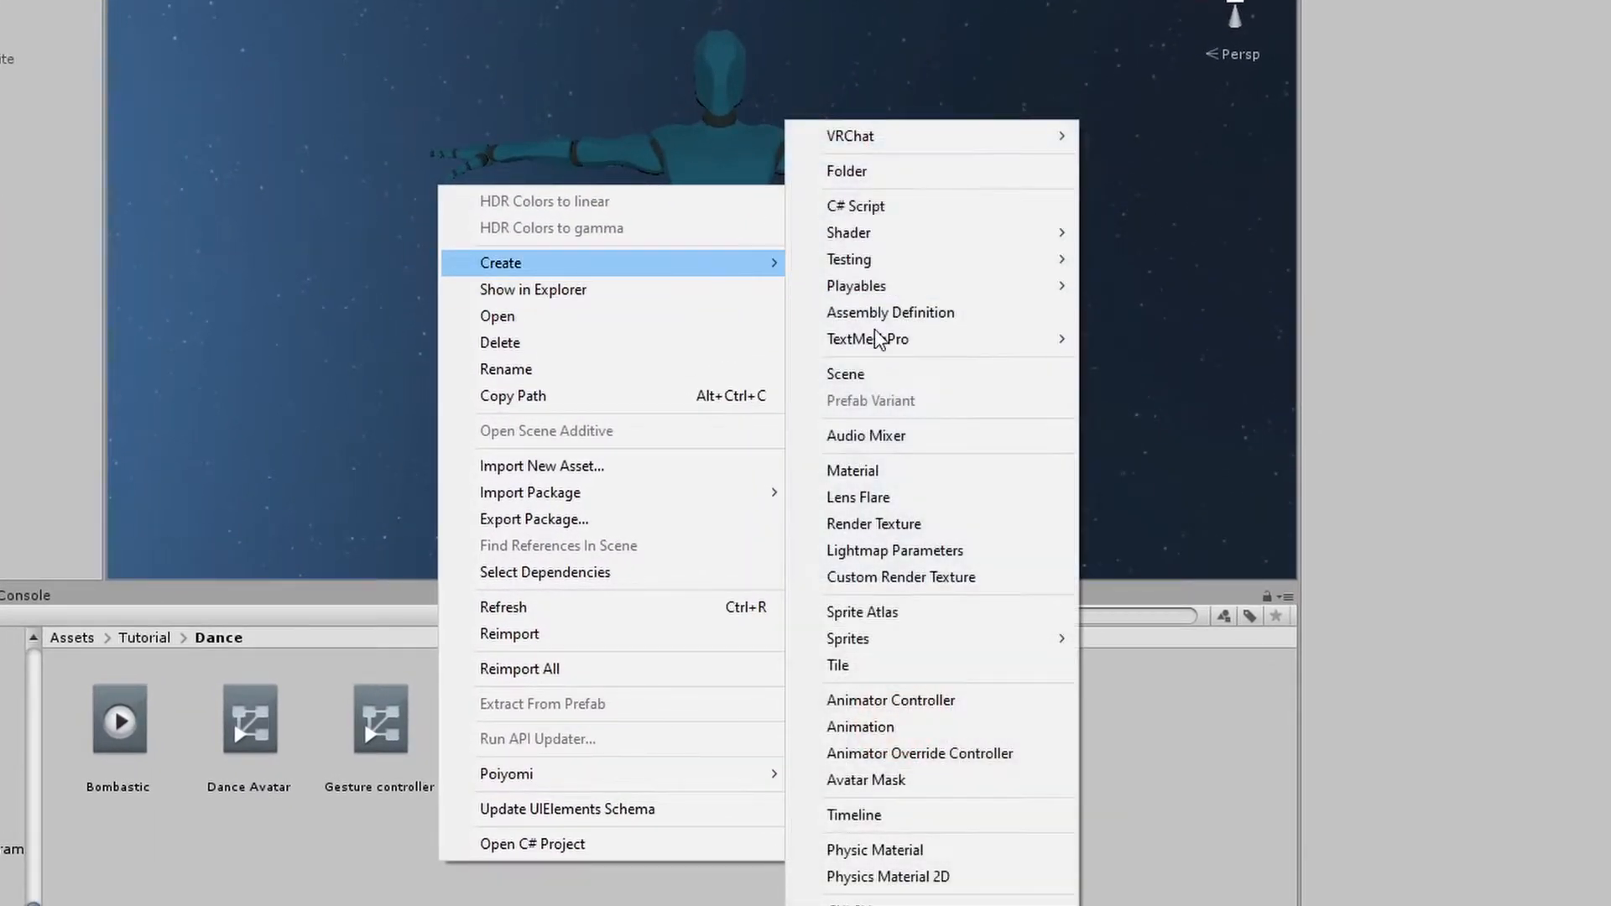
click(929, 729)
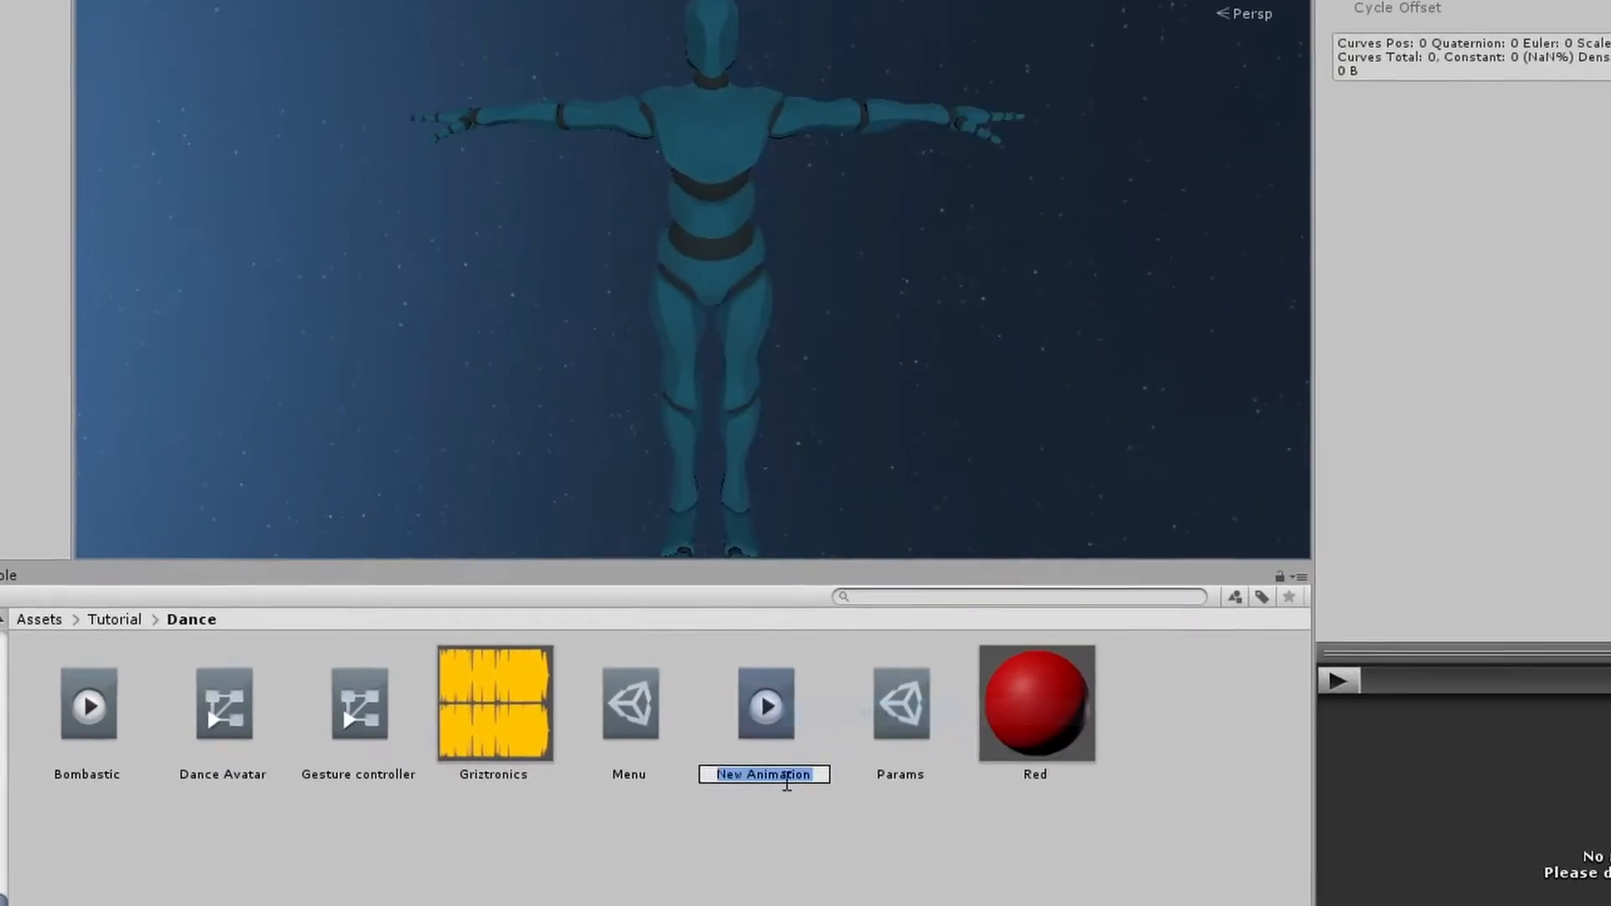
text(ON)
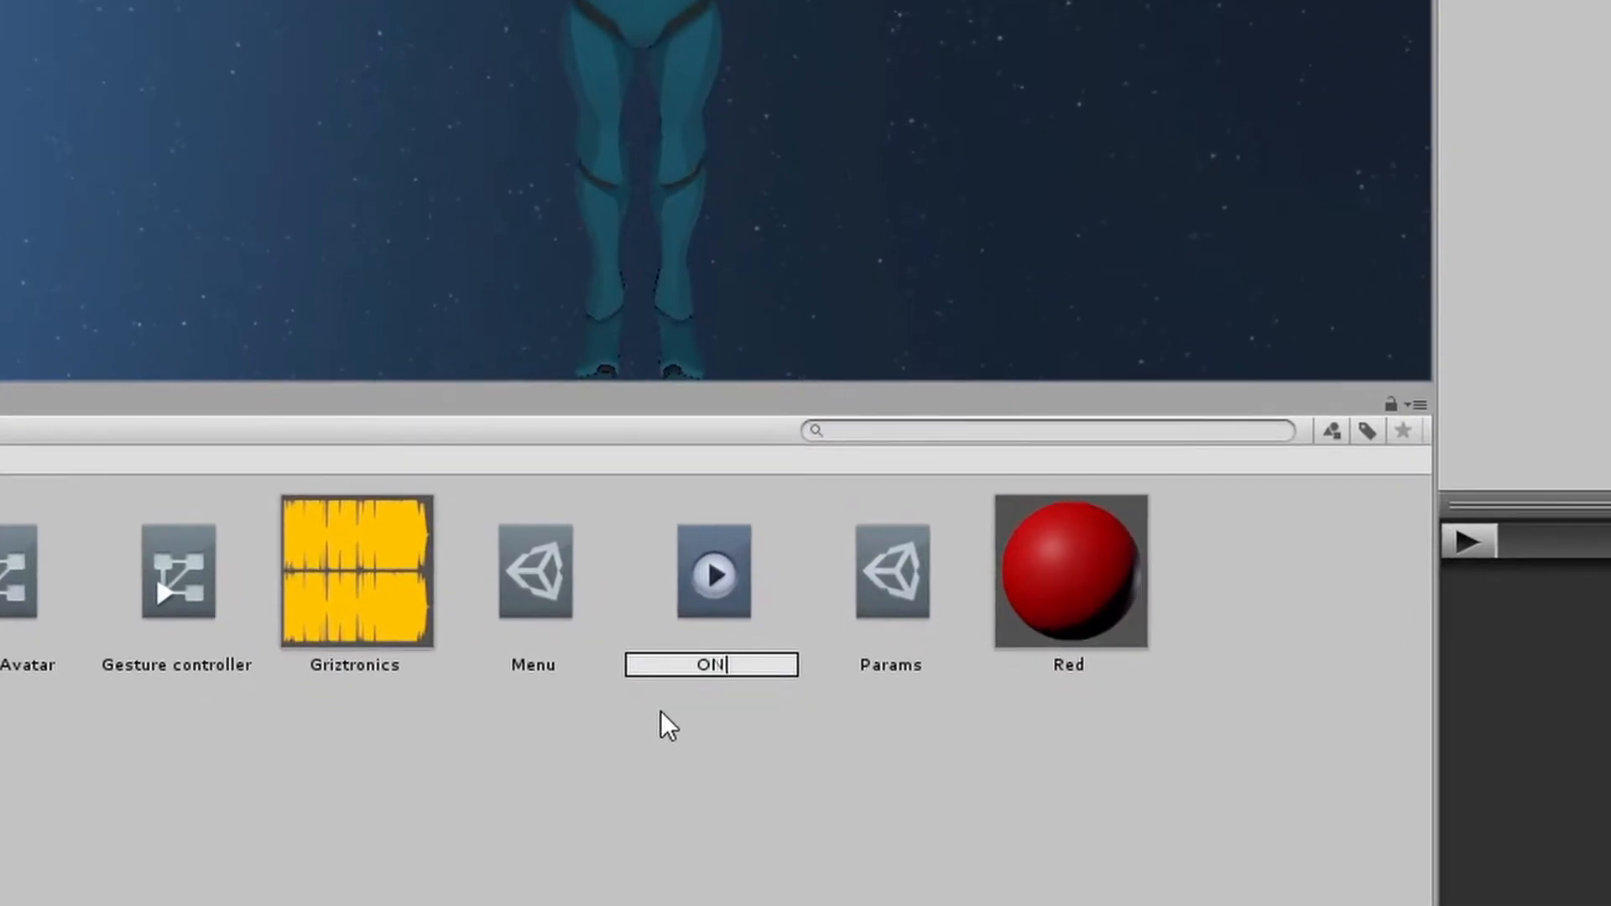
key(Return)
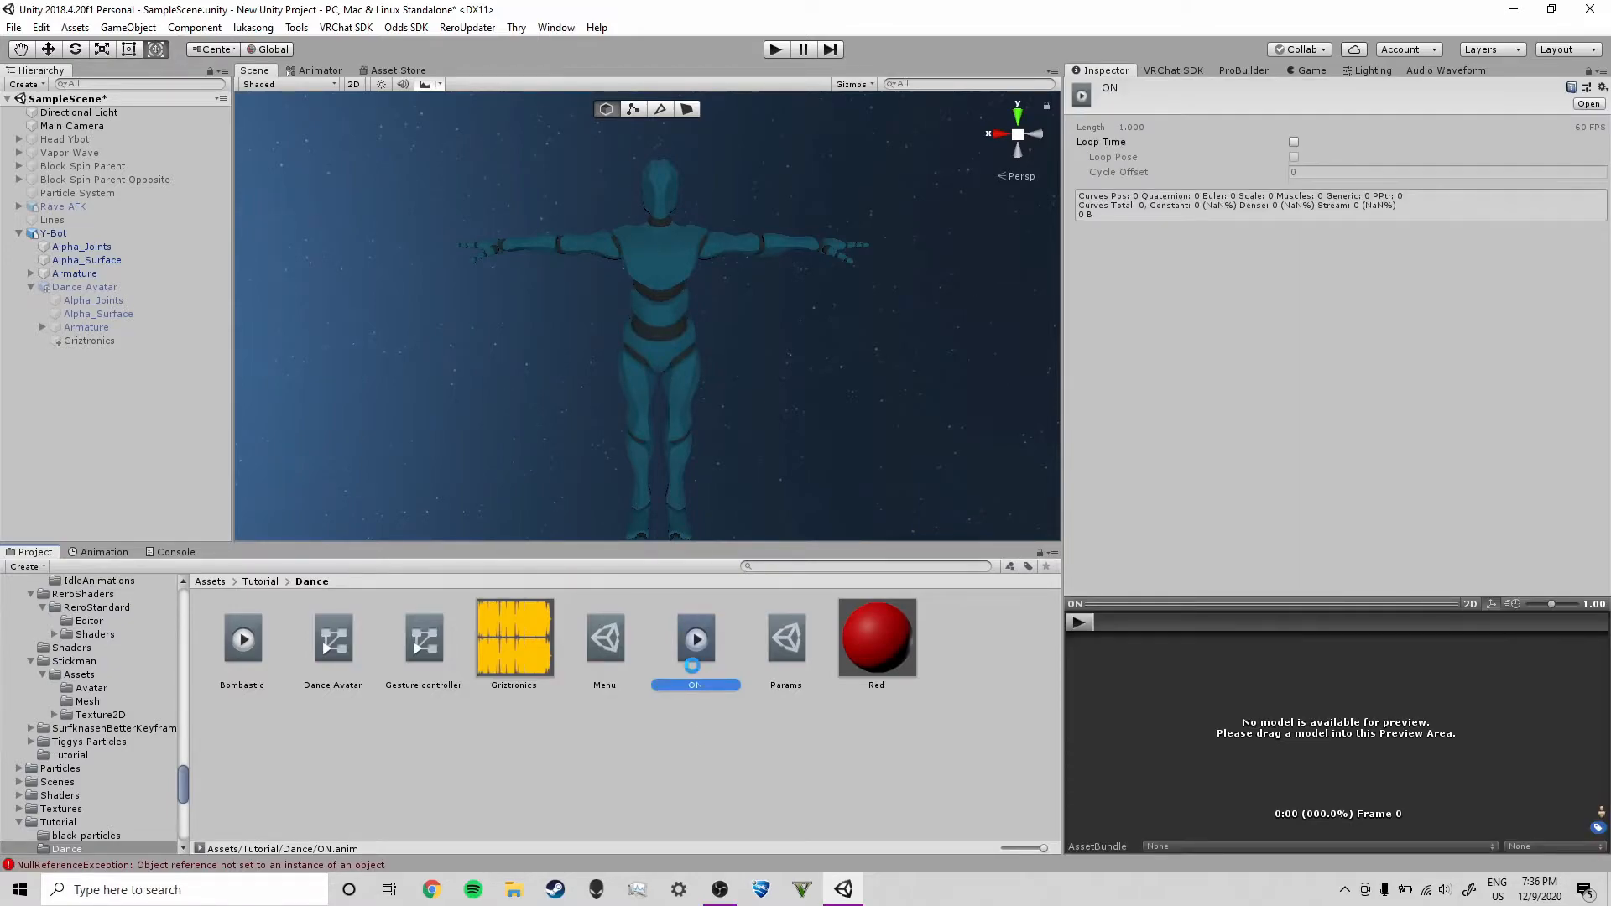
Duplicate the ON clip and rename the copy OFF
key(ctrl+d)
click(787, 685)
text(O)
key(Return)
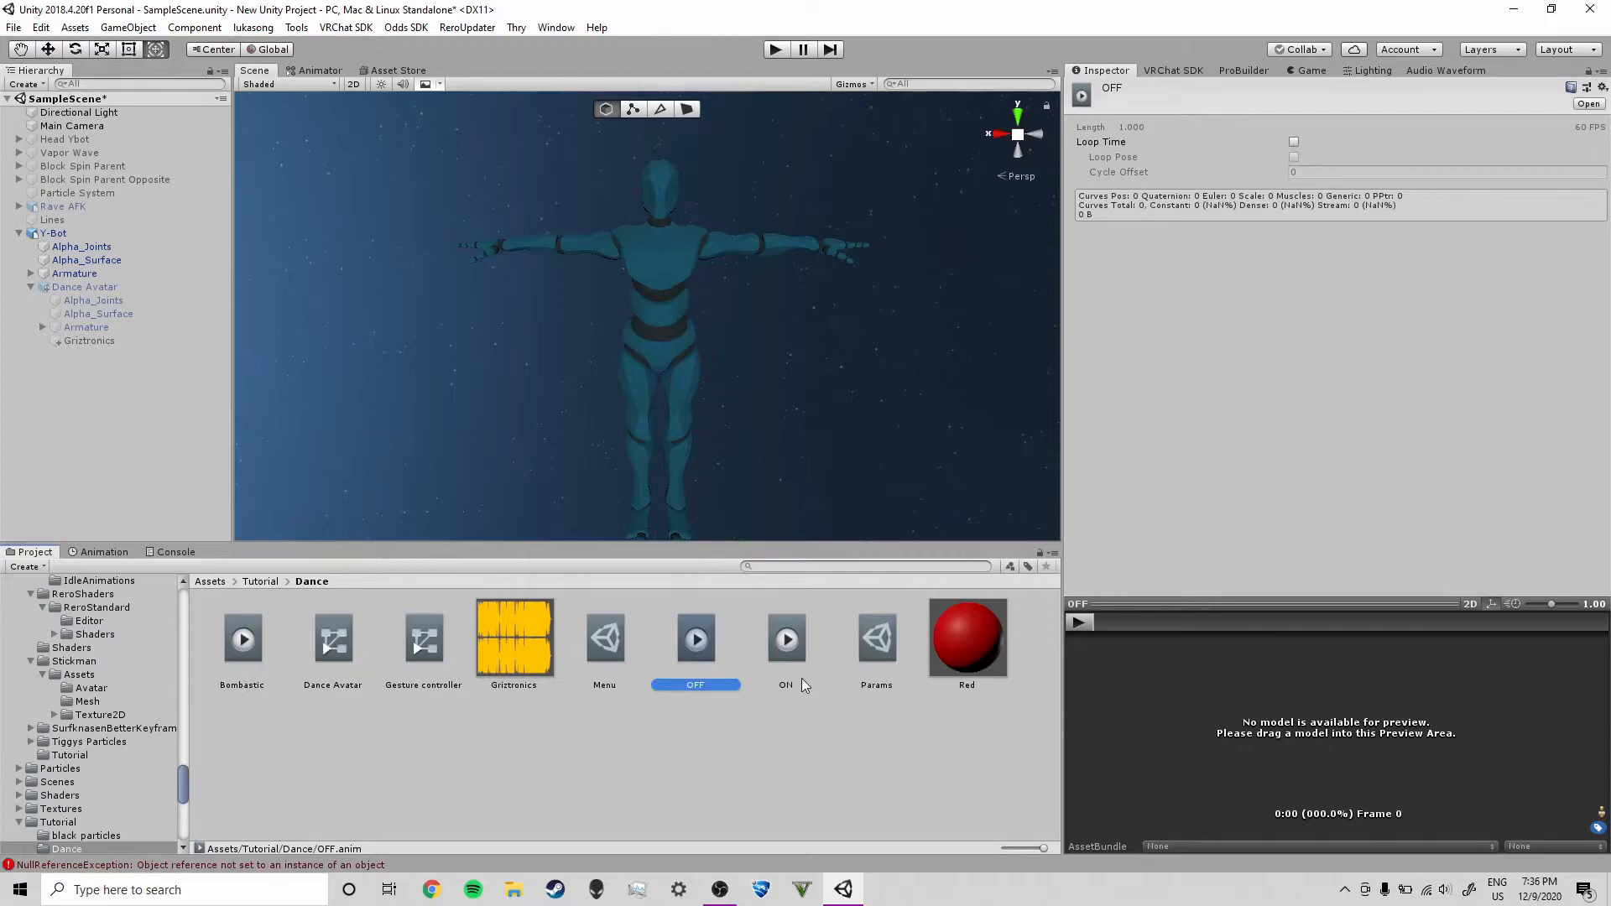
Duplicate the Y-Bot avatar in the hierarchy
click(755, 729)
click(54, 233)
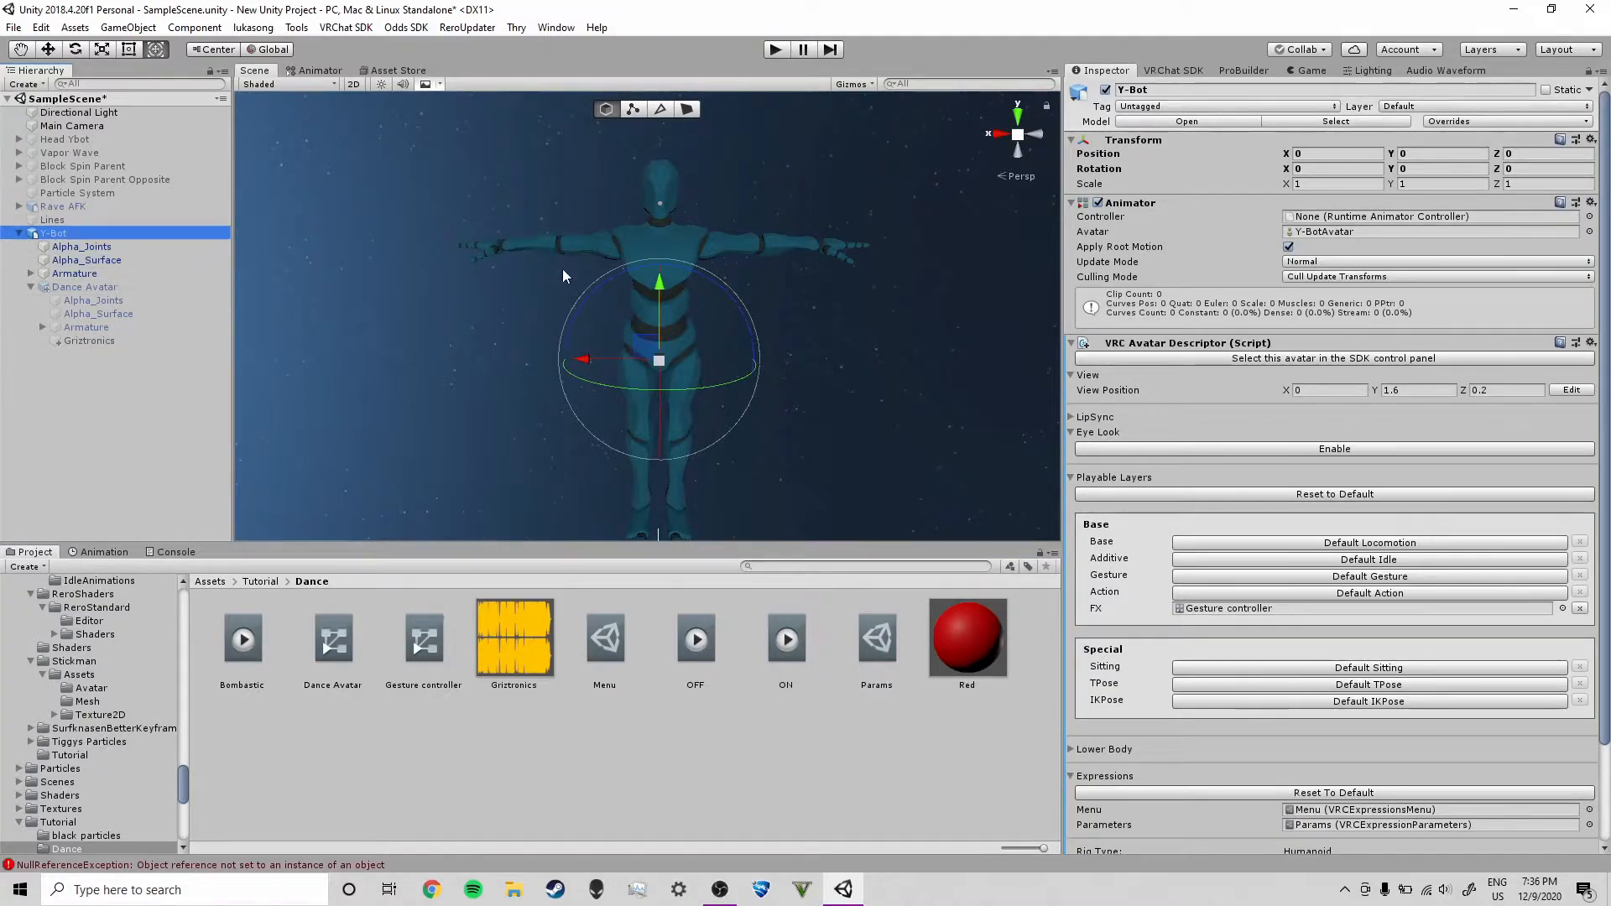
click(151, 420)
click(117, 237)
key(ctrl+d)
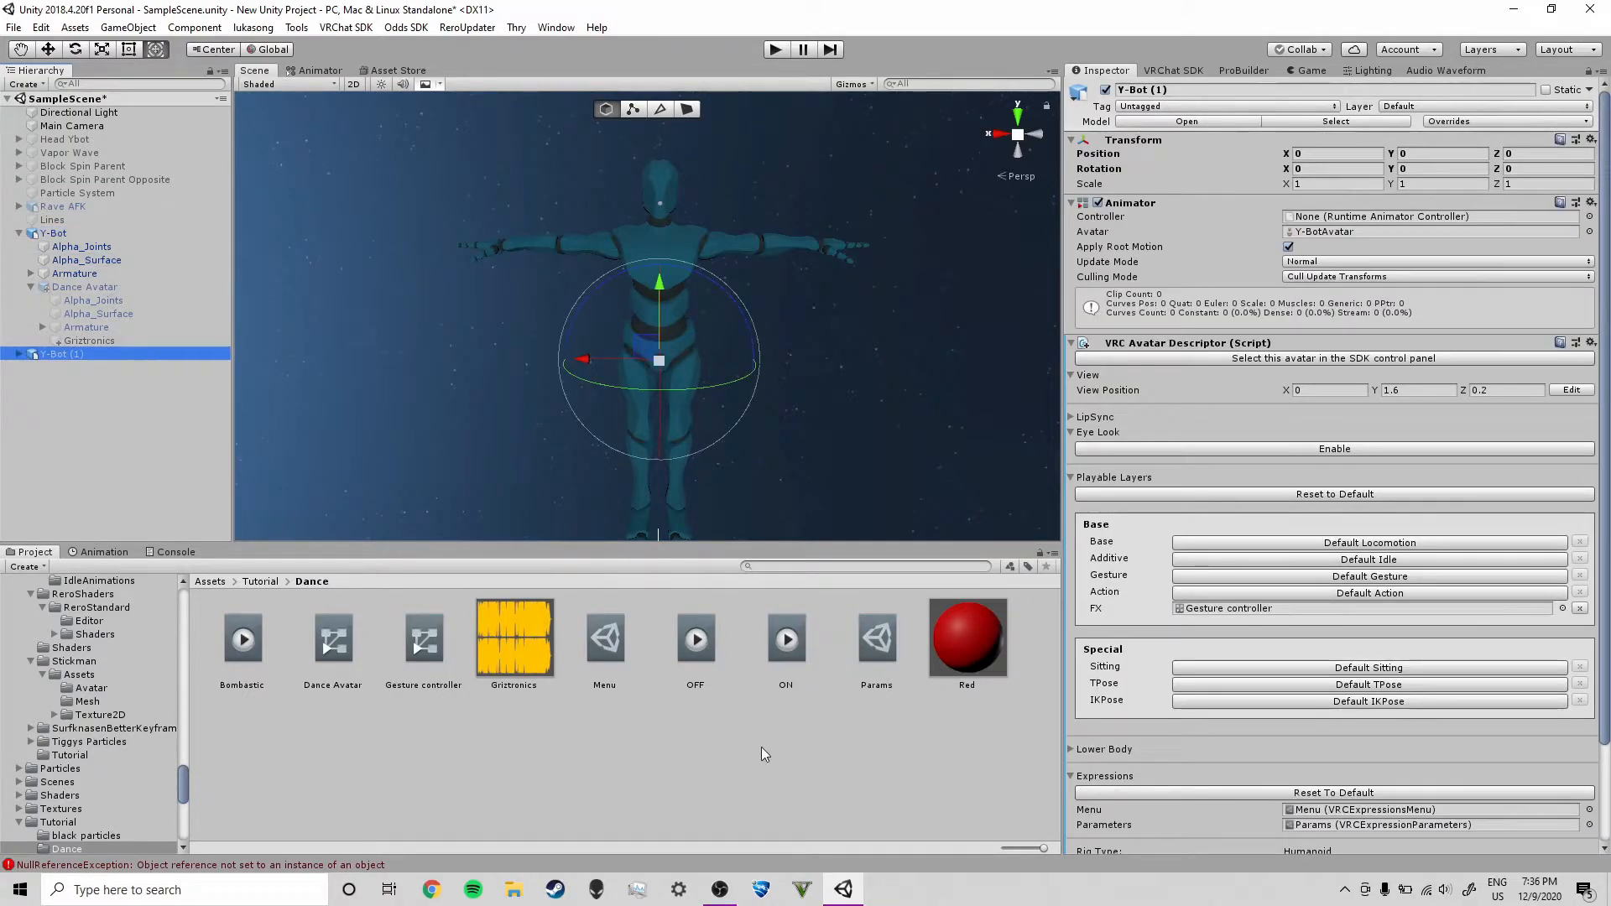
Drag the ON and OFF clips together onto Y-Bot (1) to generate its animator controller
click(786, 639)
ctrl+click(696, 639)
drag(803, 641, 79, 354)
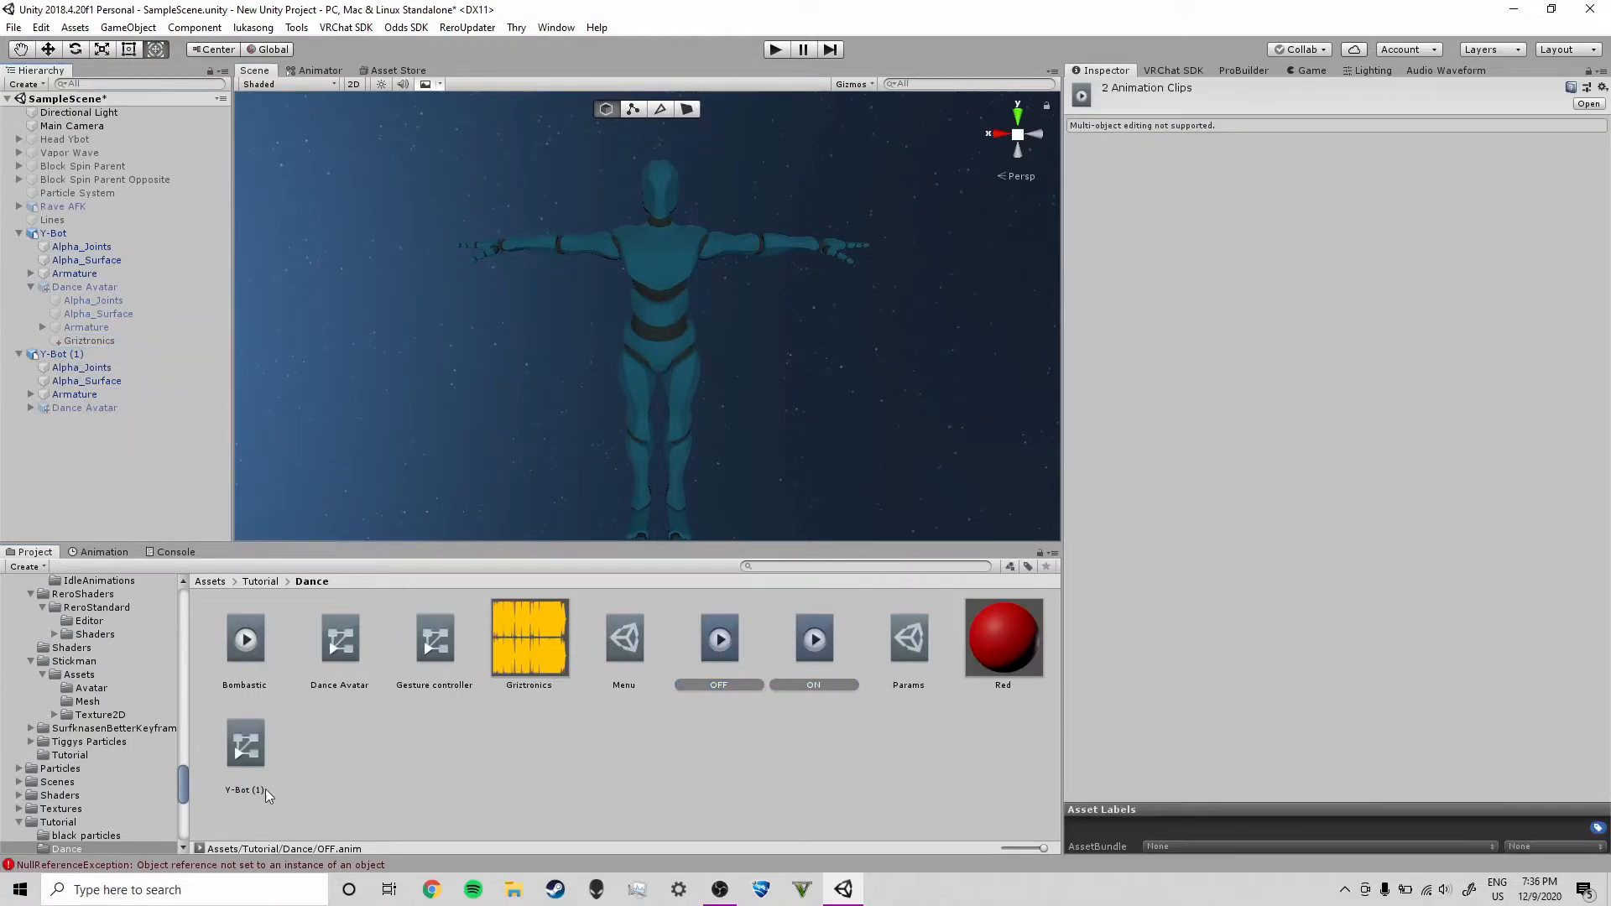
click(247, 759)
click(577, 765)
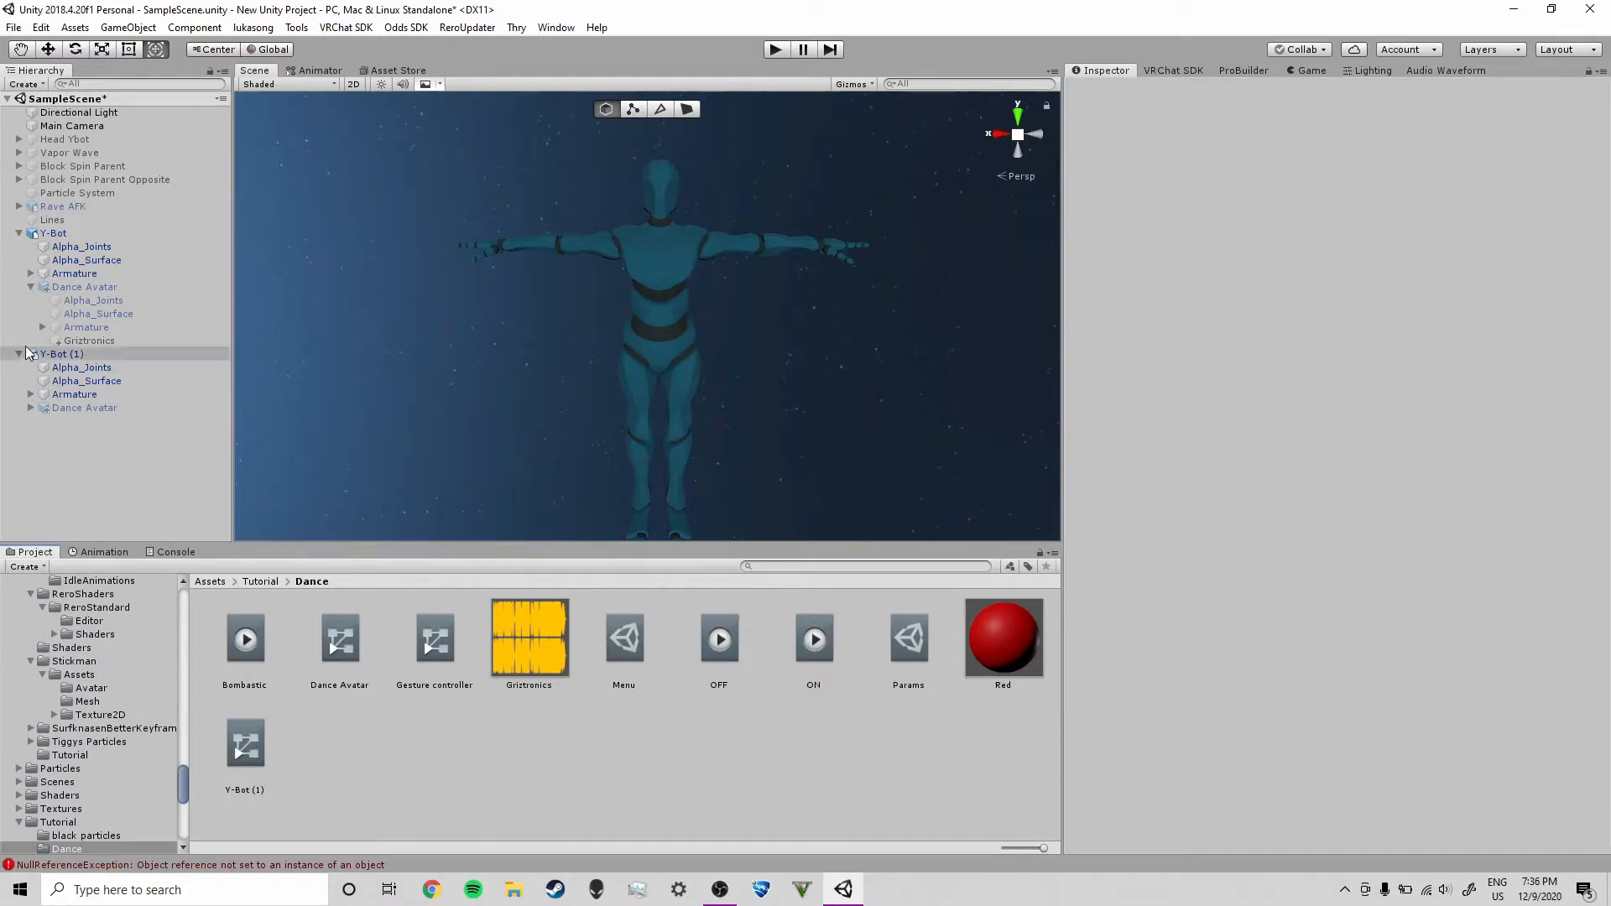
Open the Animation window for Y-Bot (1) and add Dance Avatar's Is Active property to the OFF clip
click(94, 353)
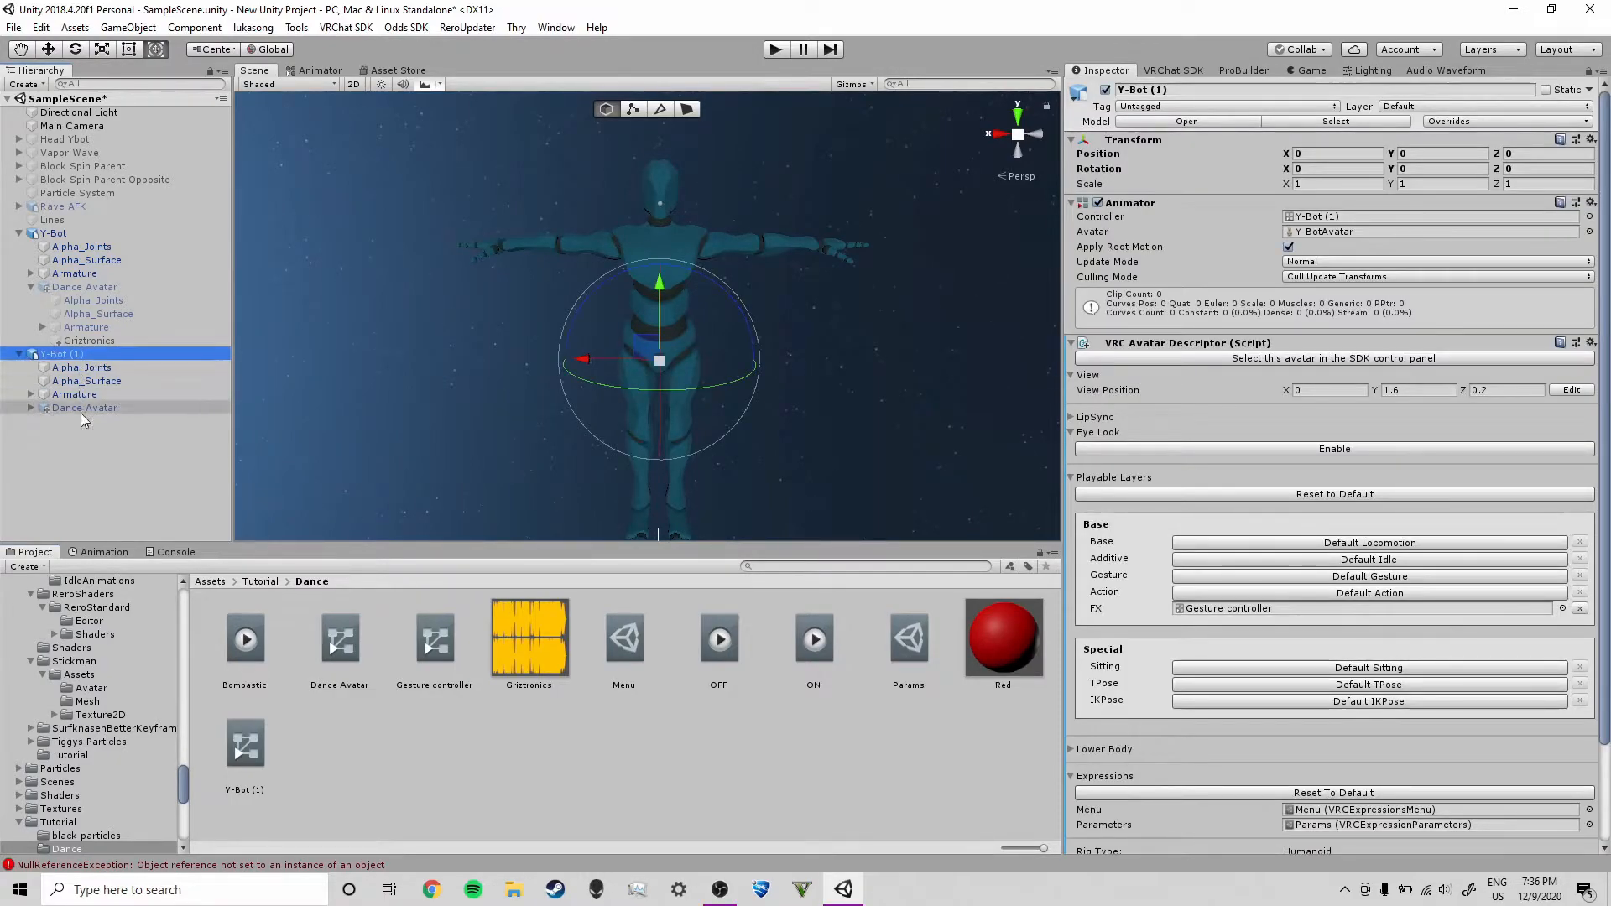
click(106, 552)
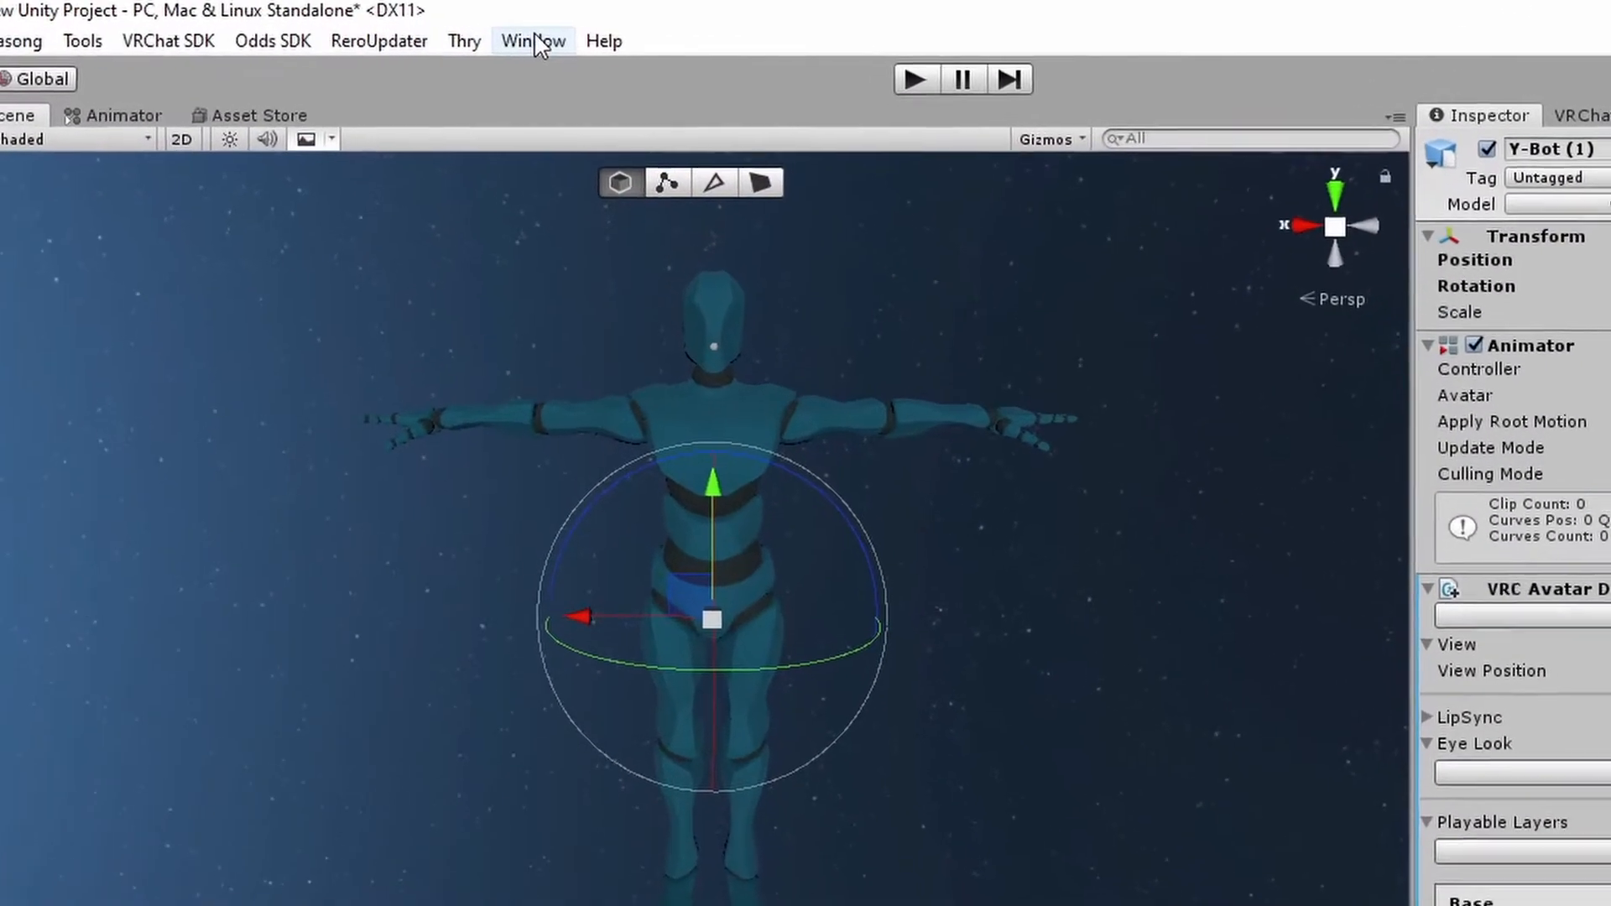
click(534, 38)
mouse_move(582, 452)
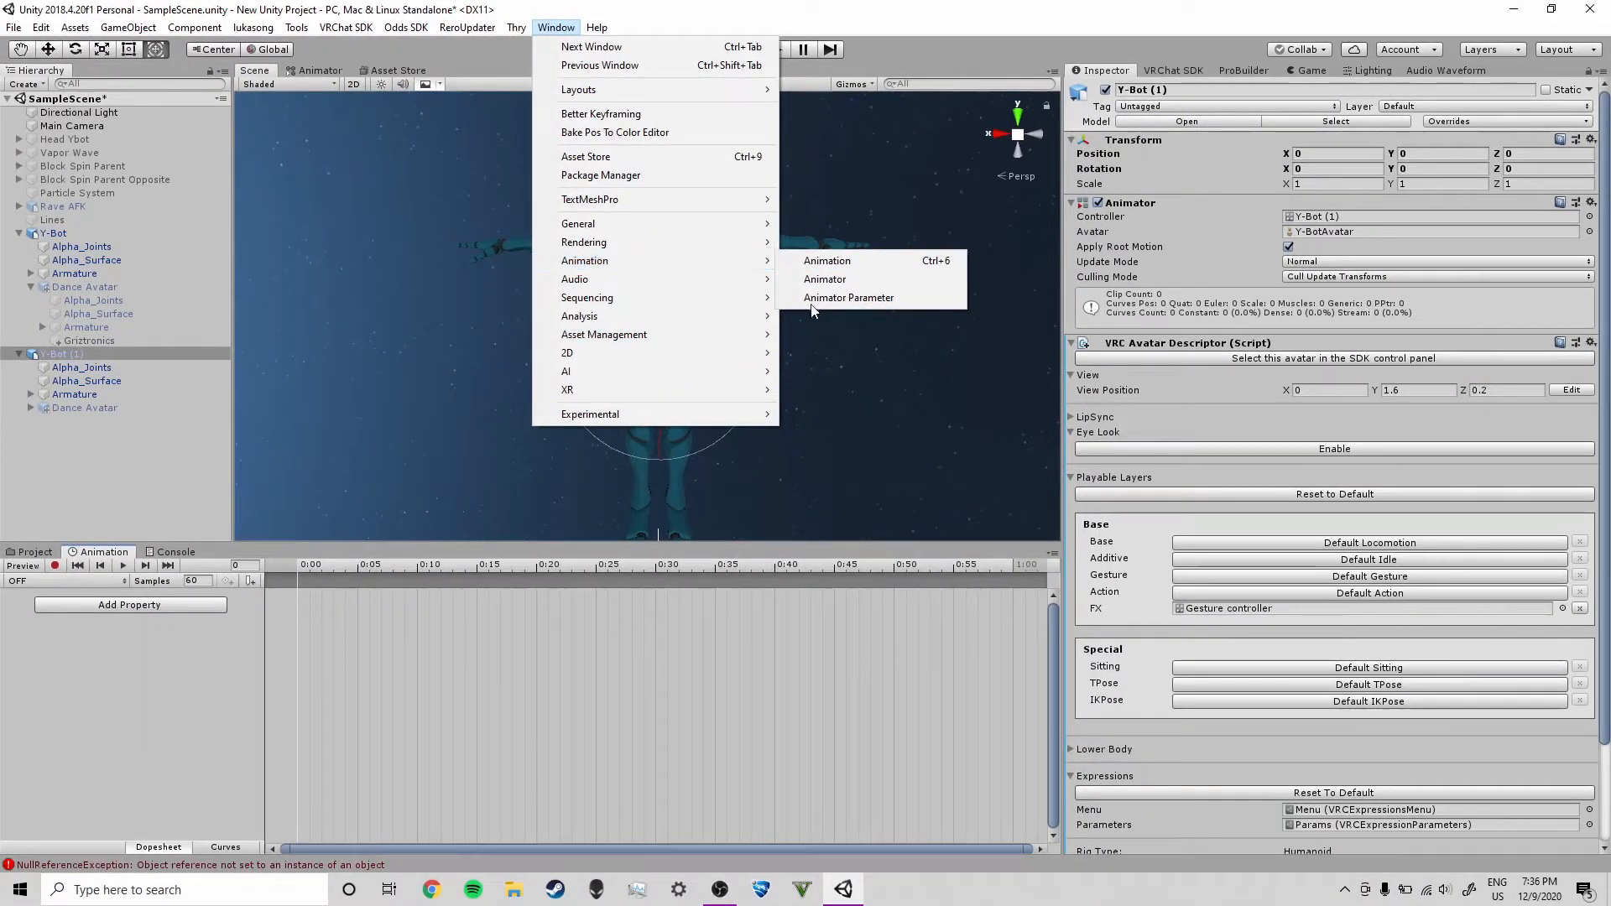
click(169, 655)
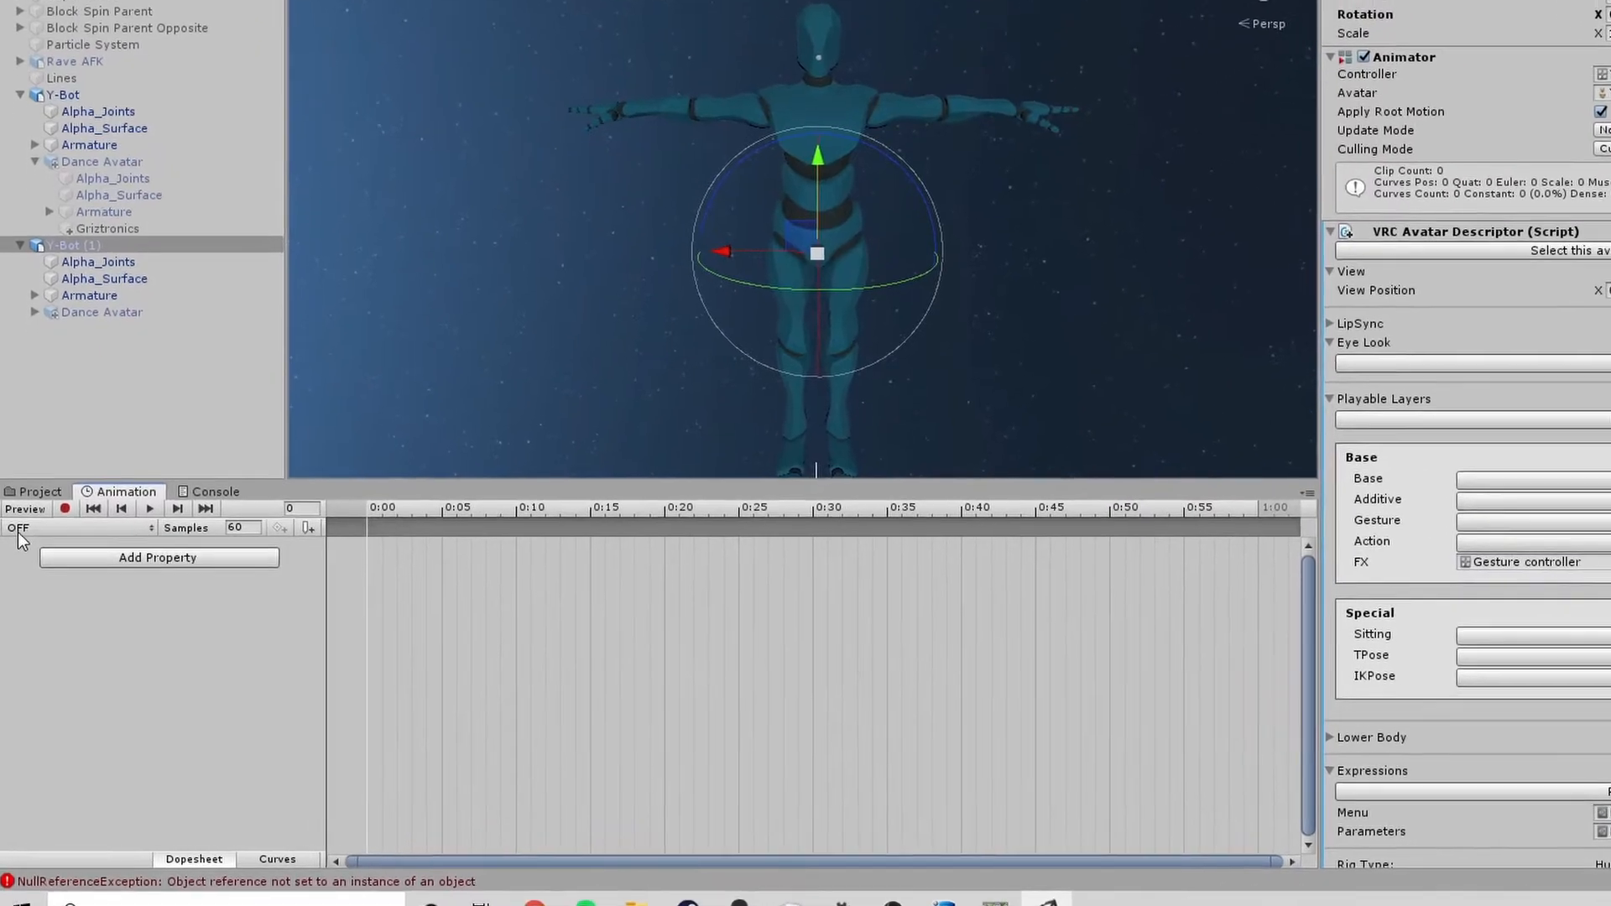
click(17, 559)
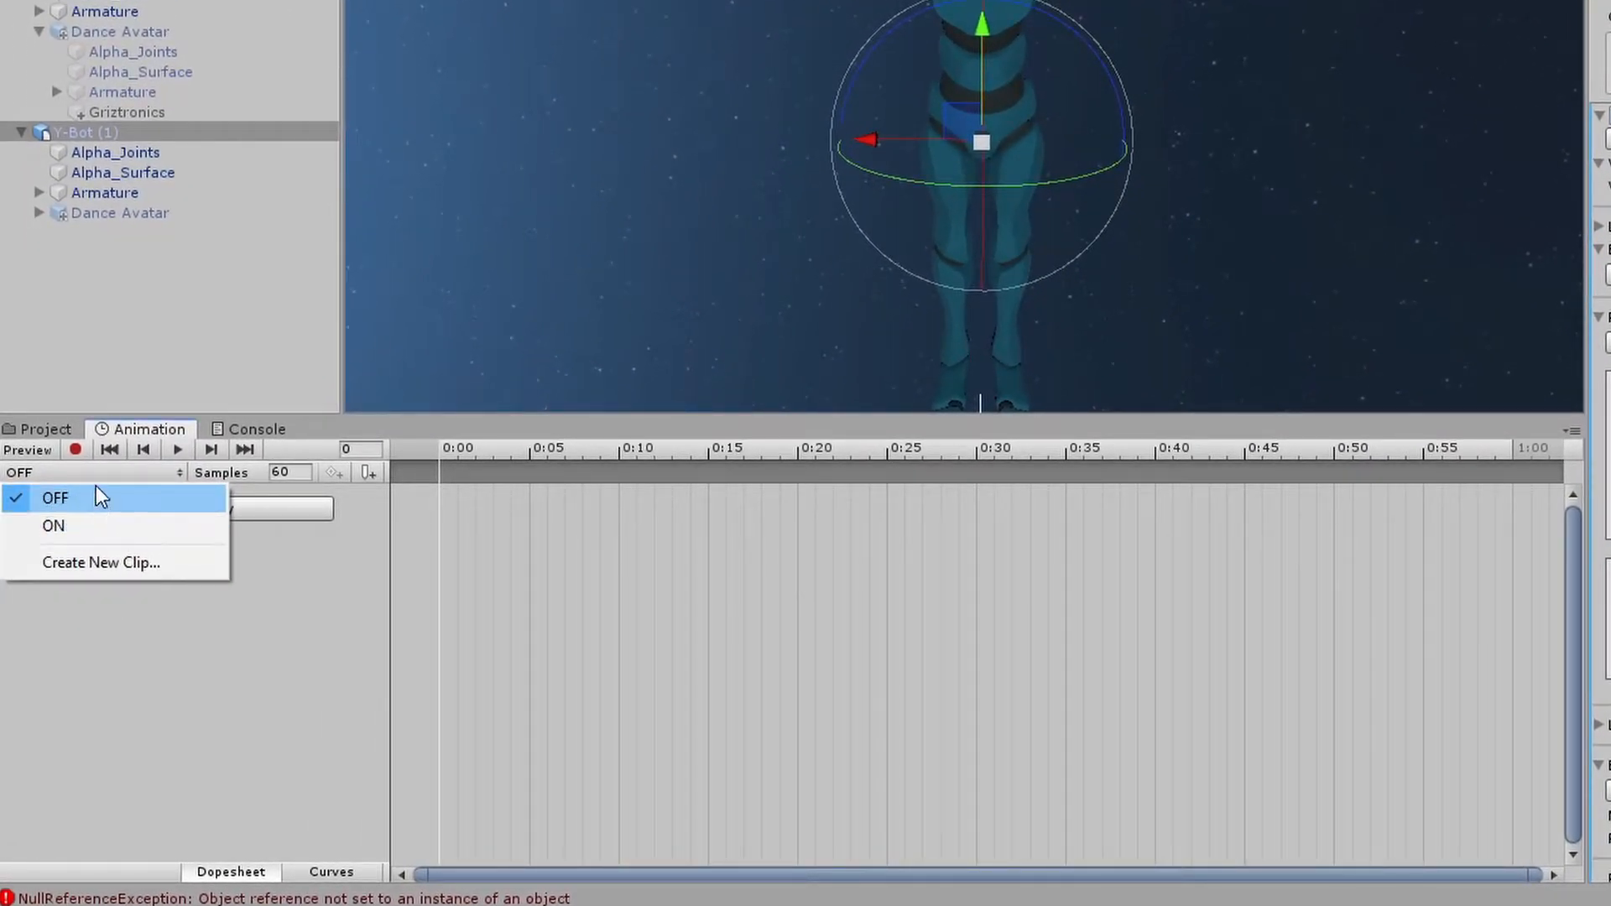
click(102, 587)
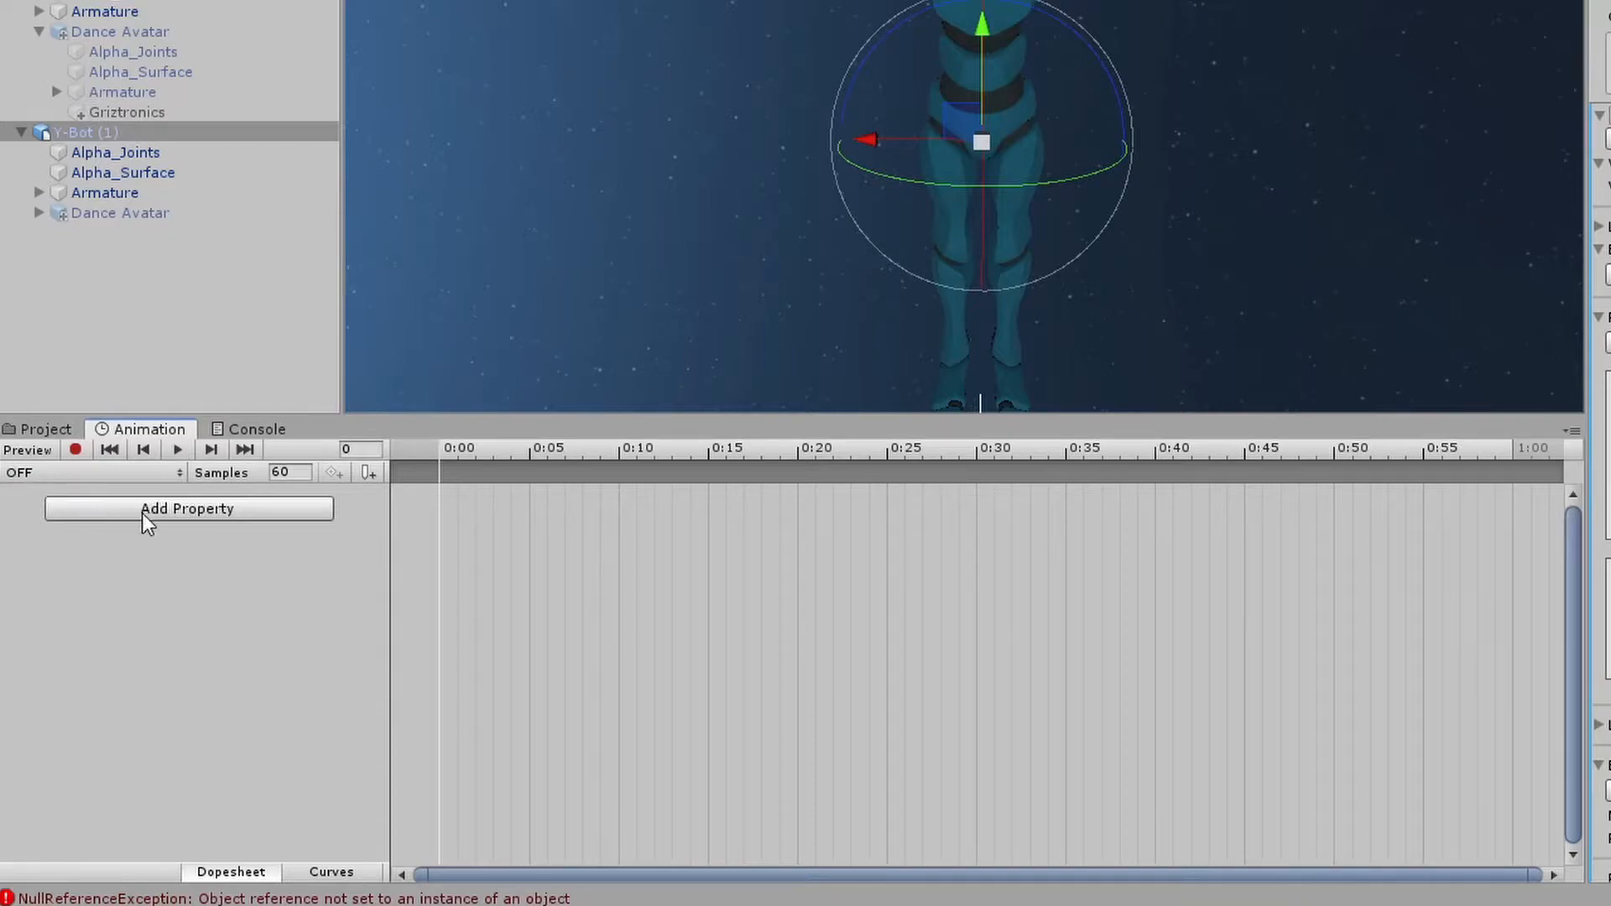
click(193, 510)
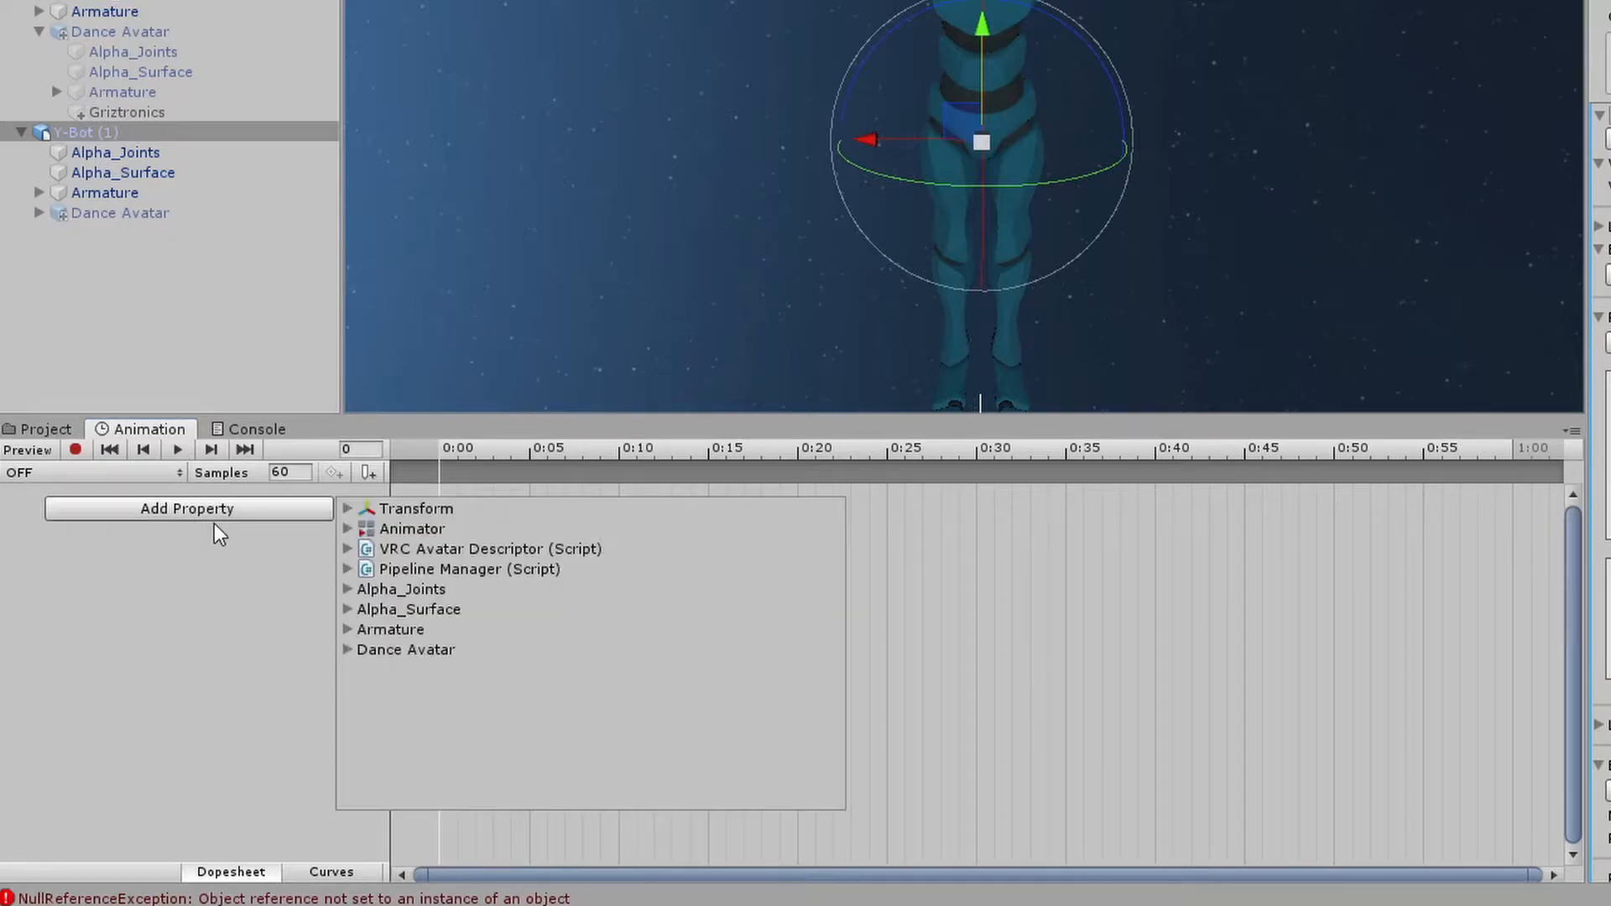
click(346, 651)
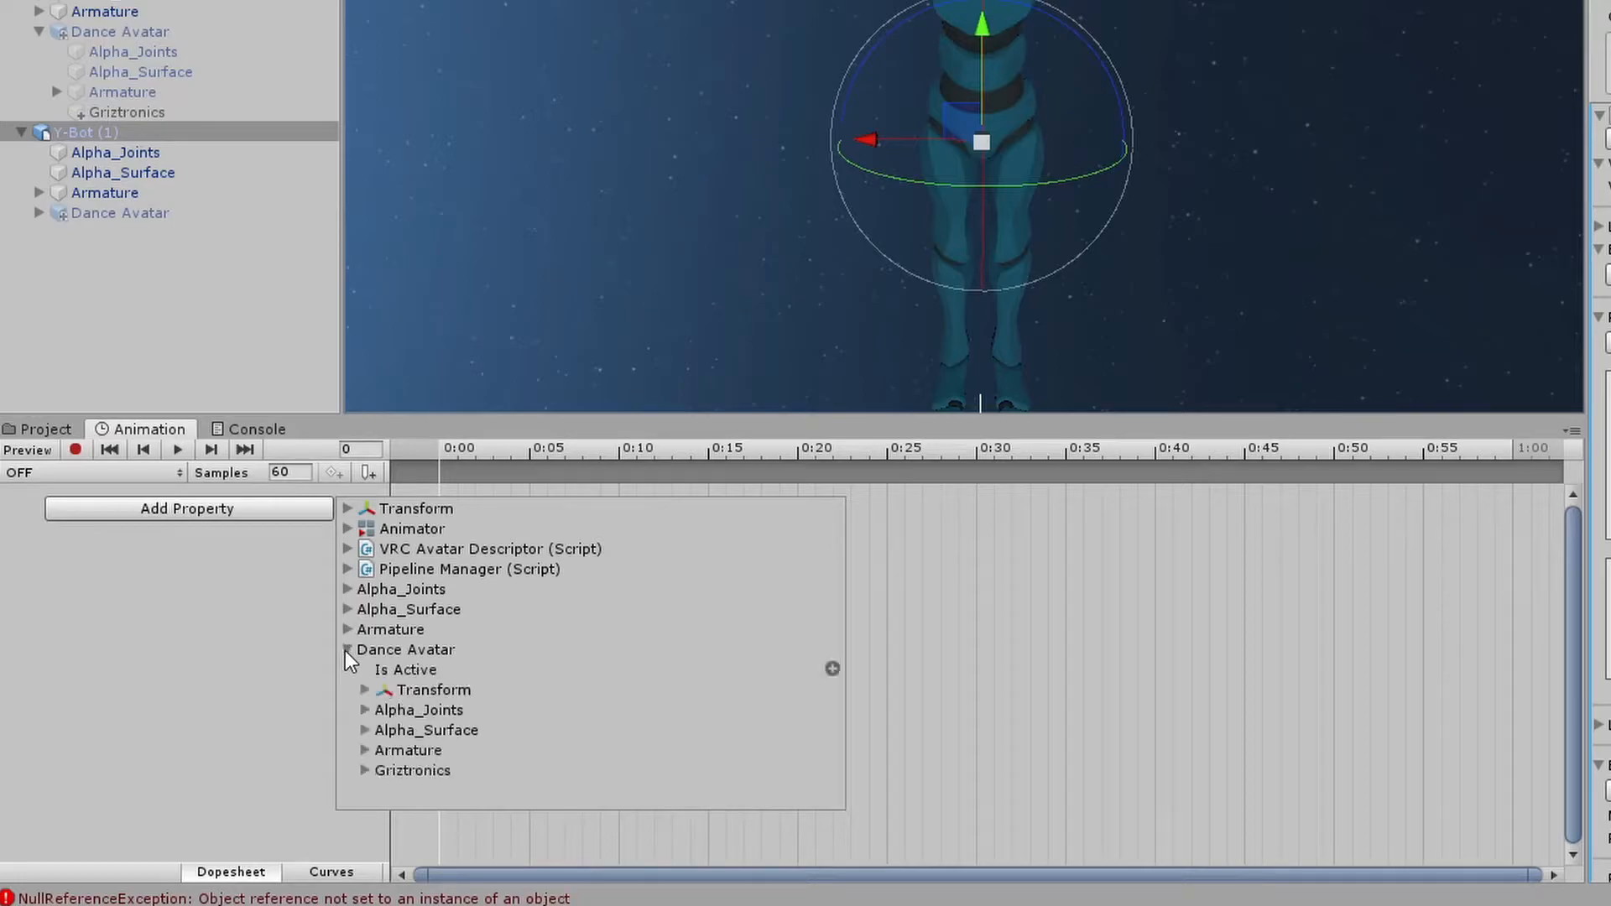
click(832, 669)
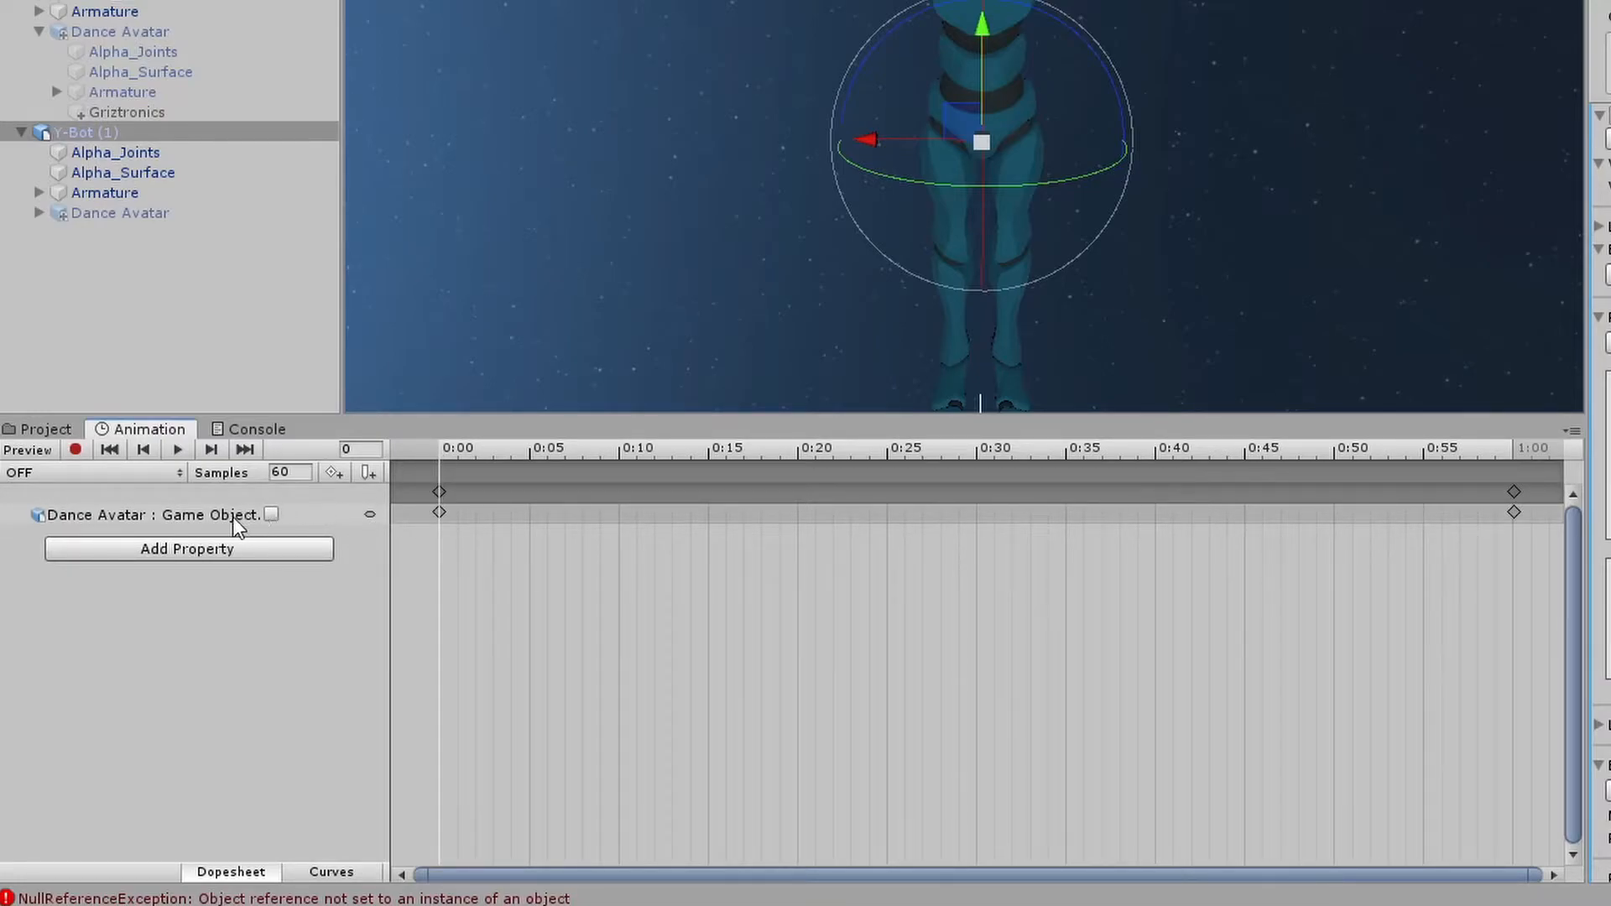
Key Dance Avatar's Is Active unchecked at frame 1 of the OFF clip and delete the 1:00 keyframes
click(456, 455)
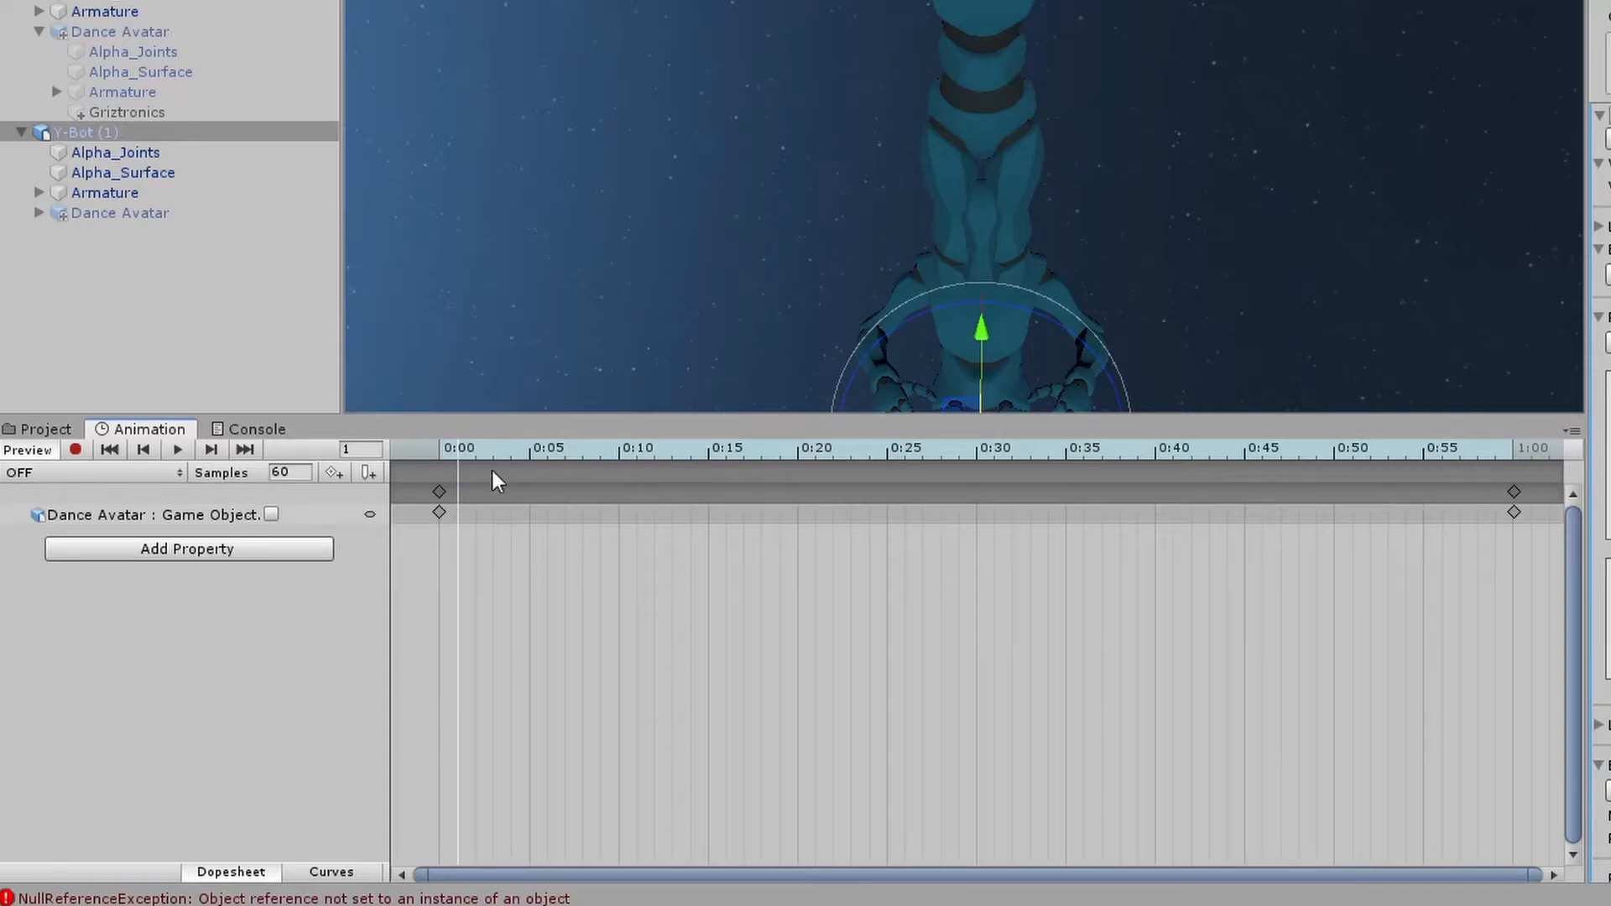
click(271, 515)
click(272, 516)
drag(454, 453, 460, 458)
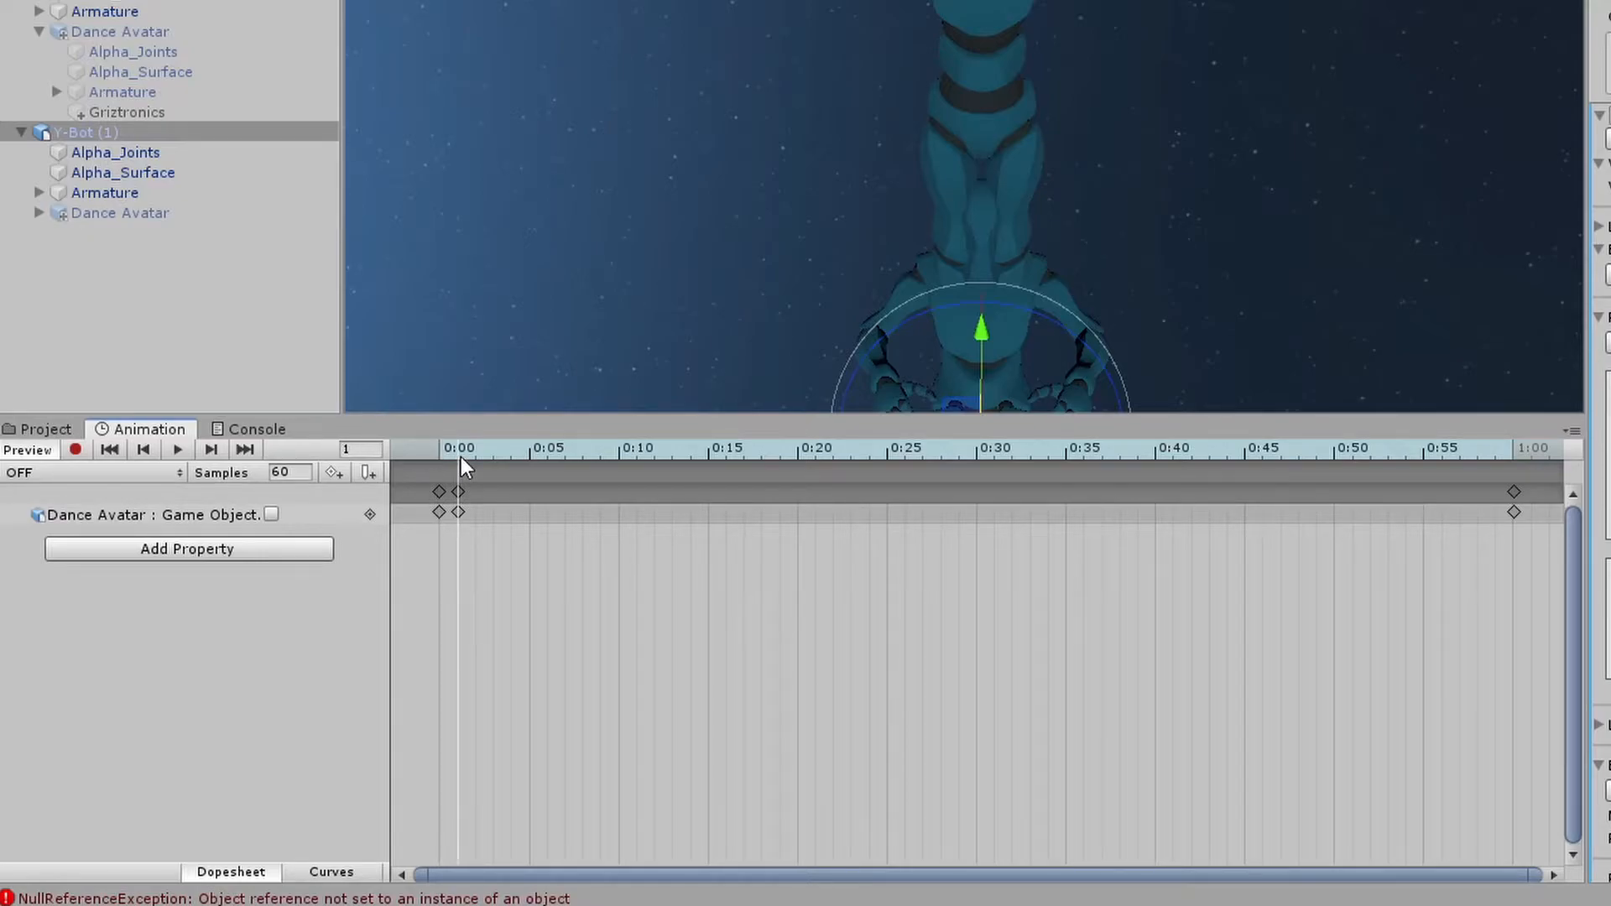
click(1513, 491)
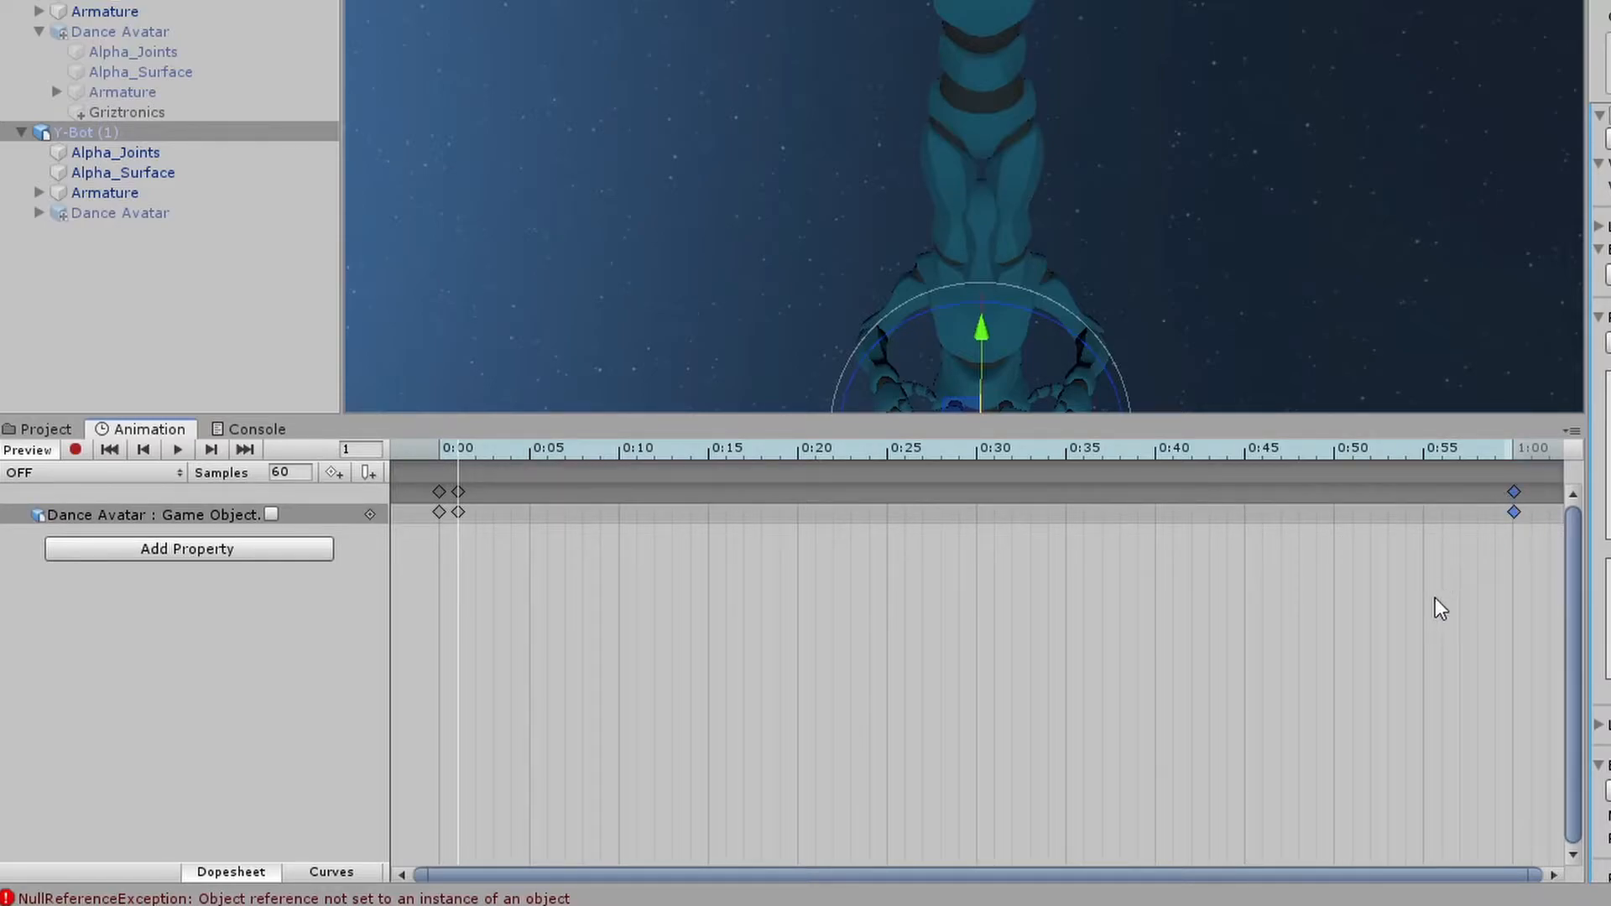
key(Delete)
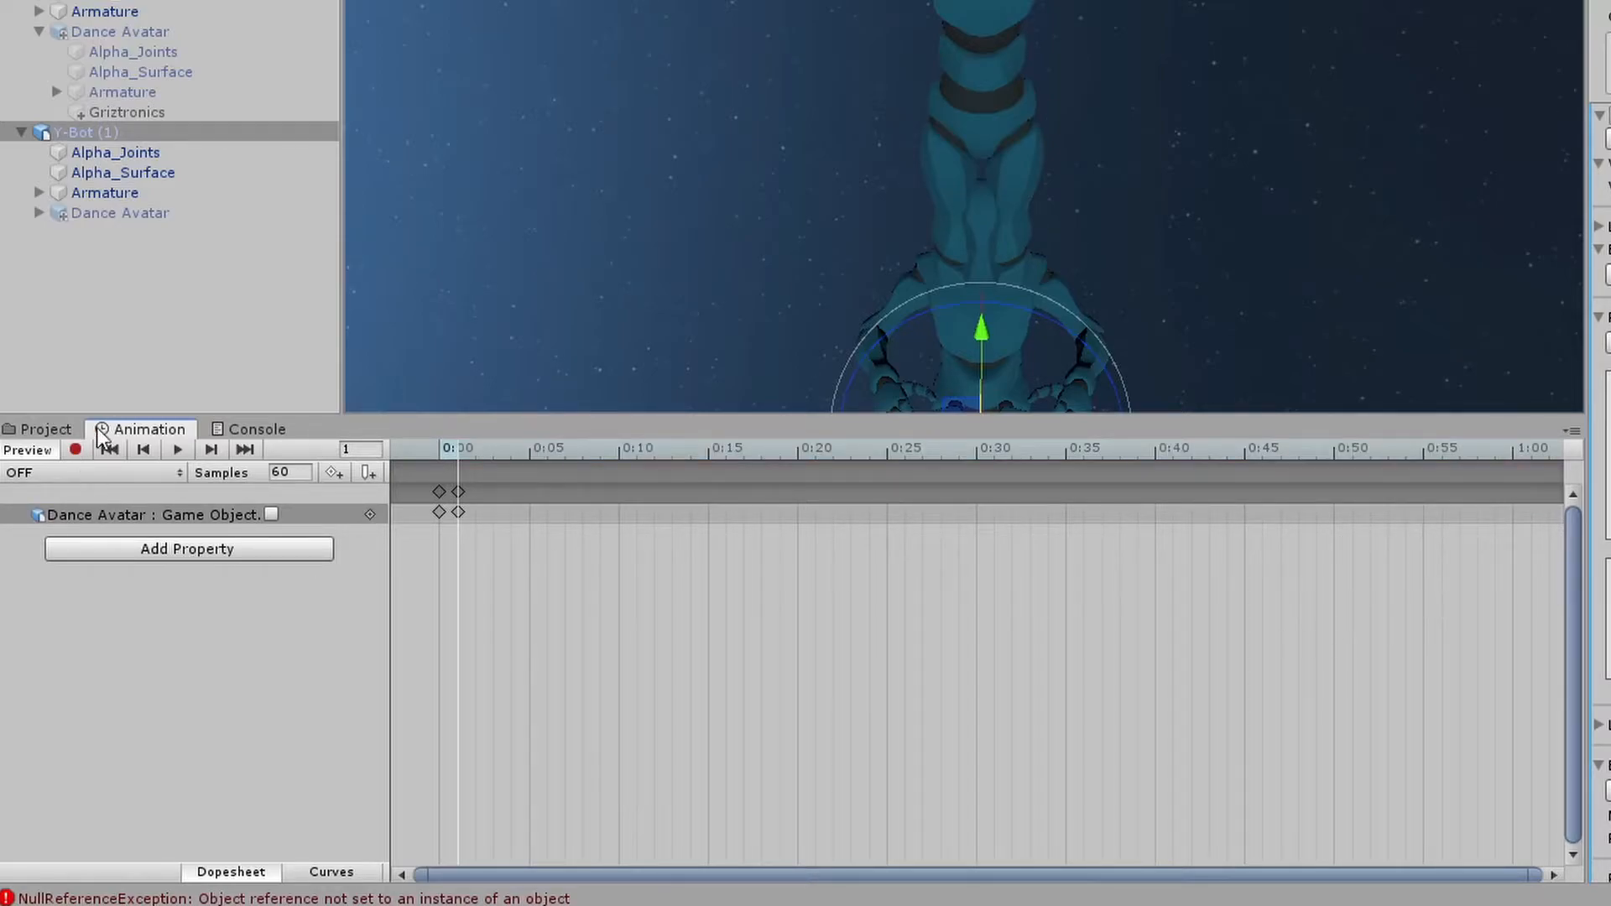
Switch to the ON clip and add Dance Avatar's Is Active property
click(66, 472)
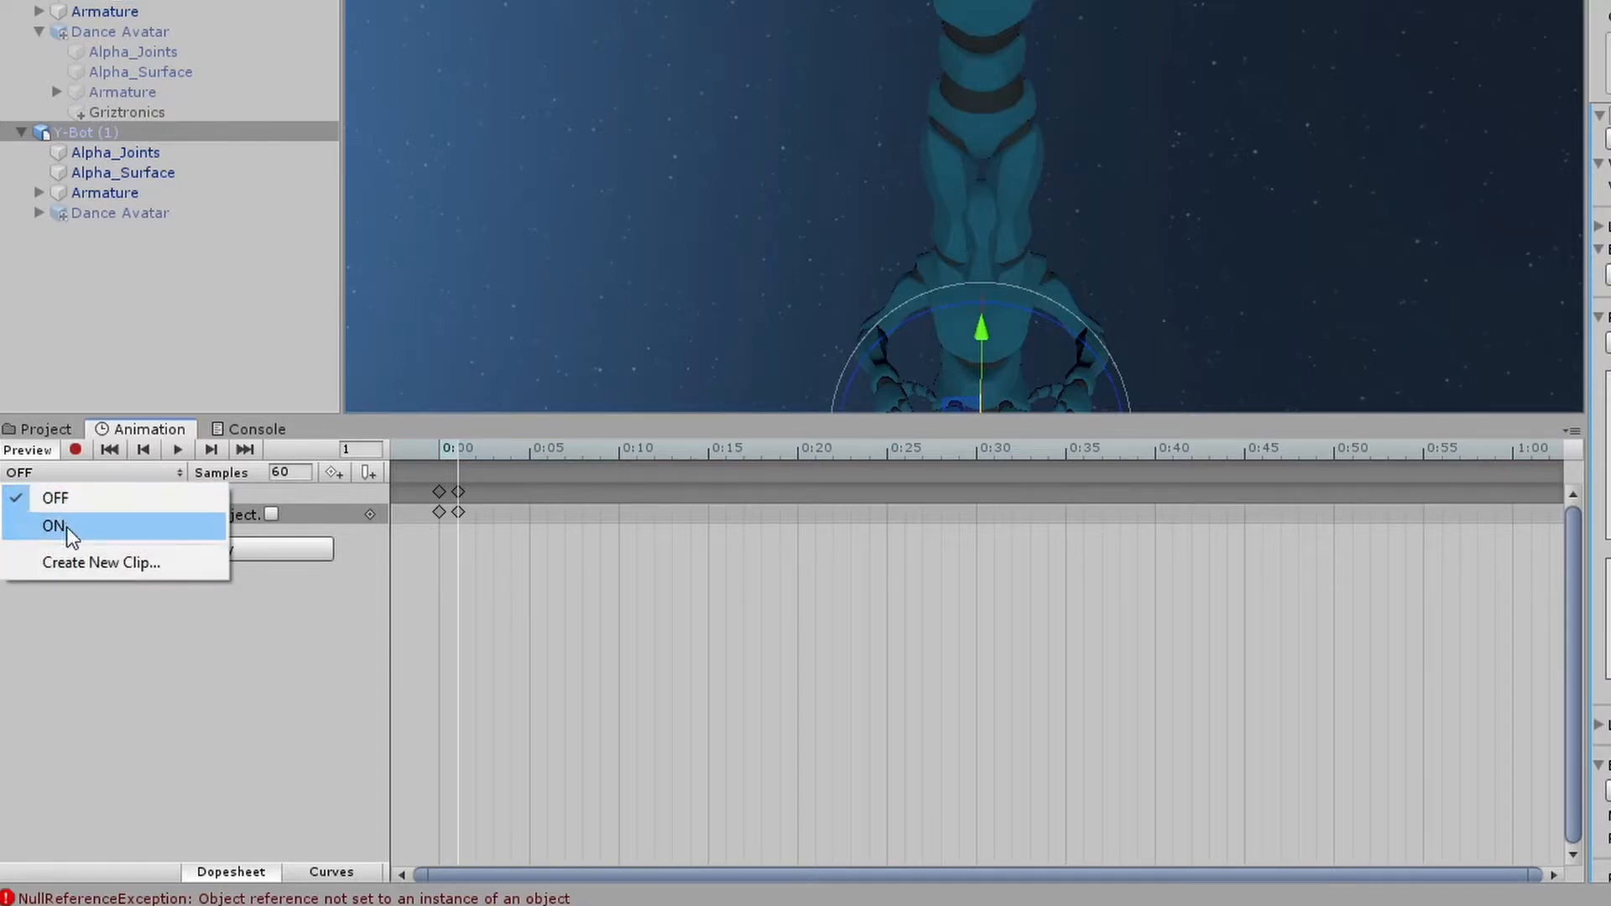
click(67, 527)
click(178, 512)
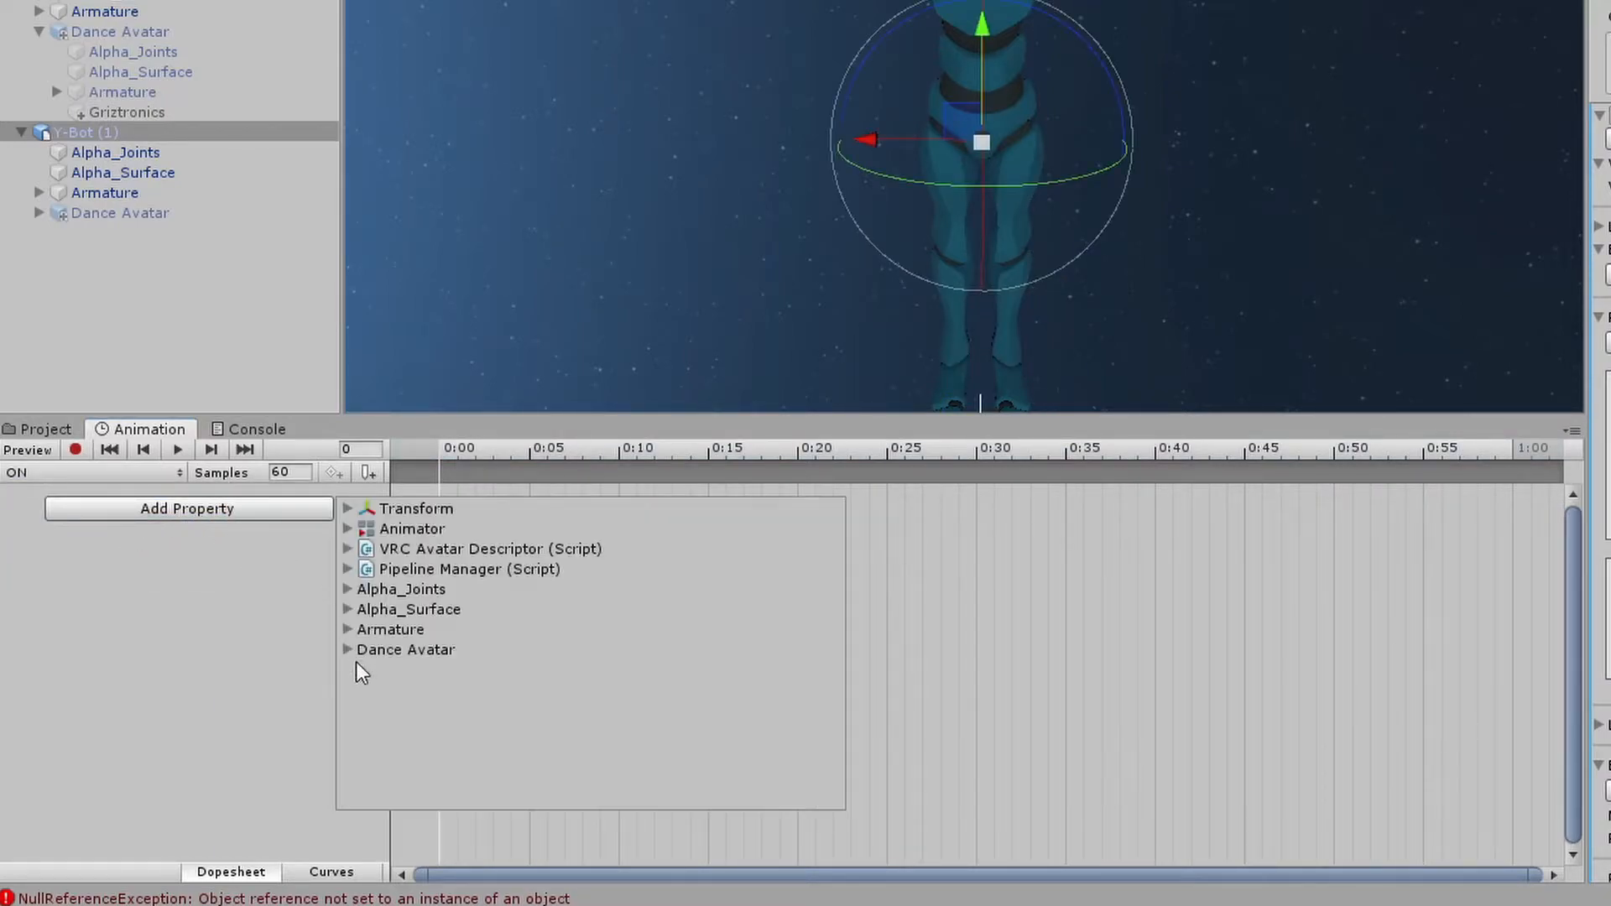
click(346, 651)
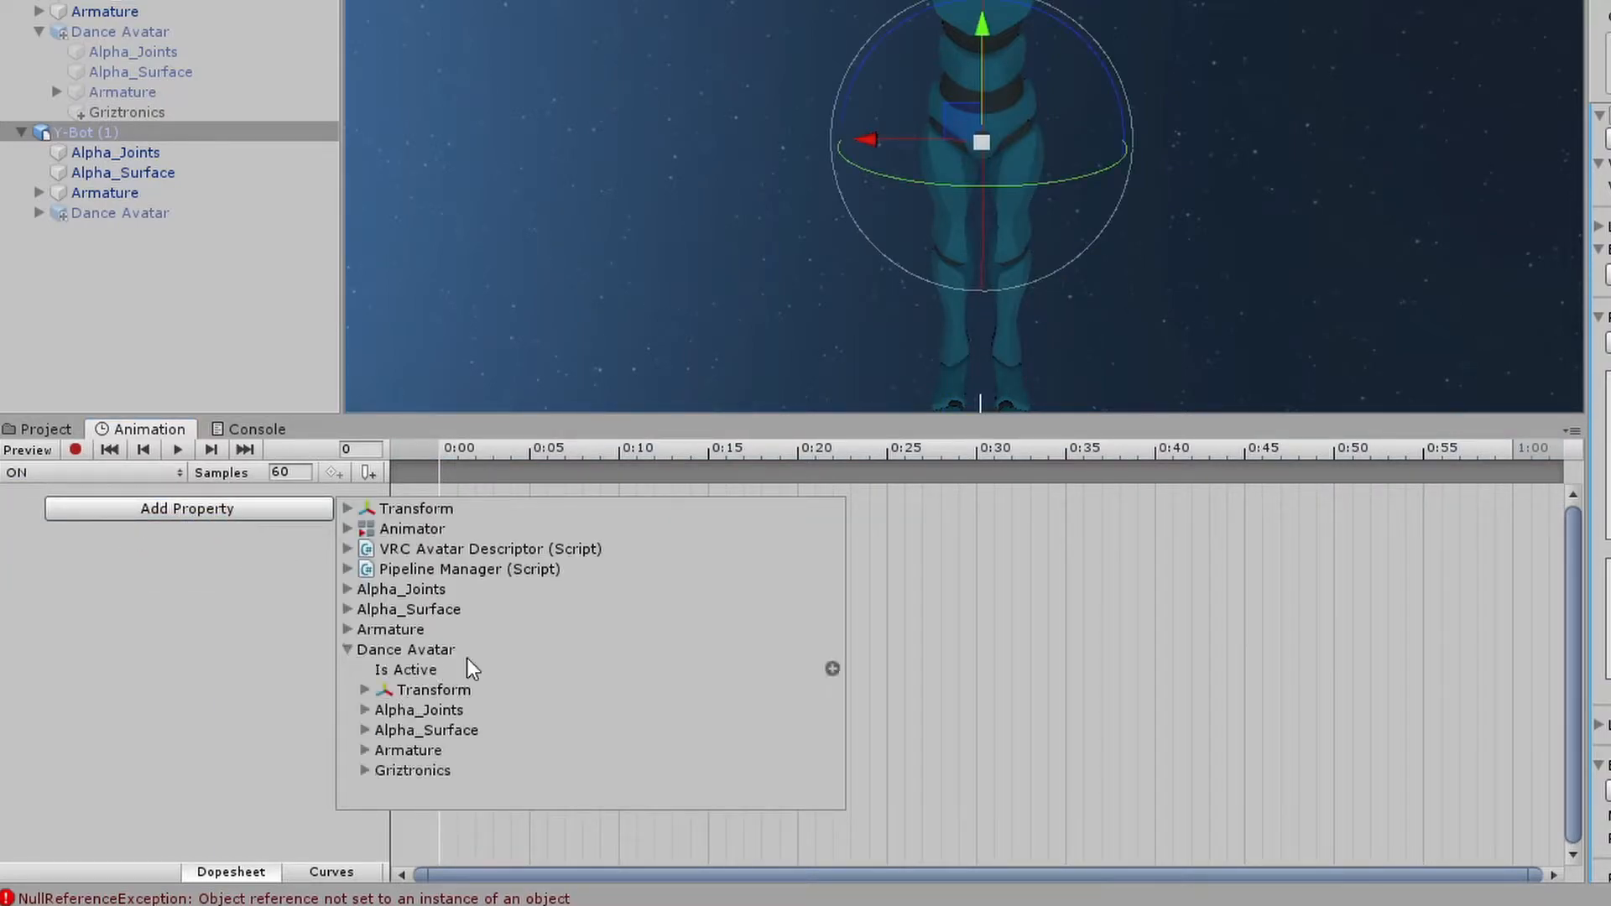
click(834, 670)
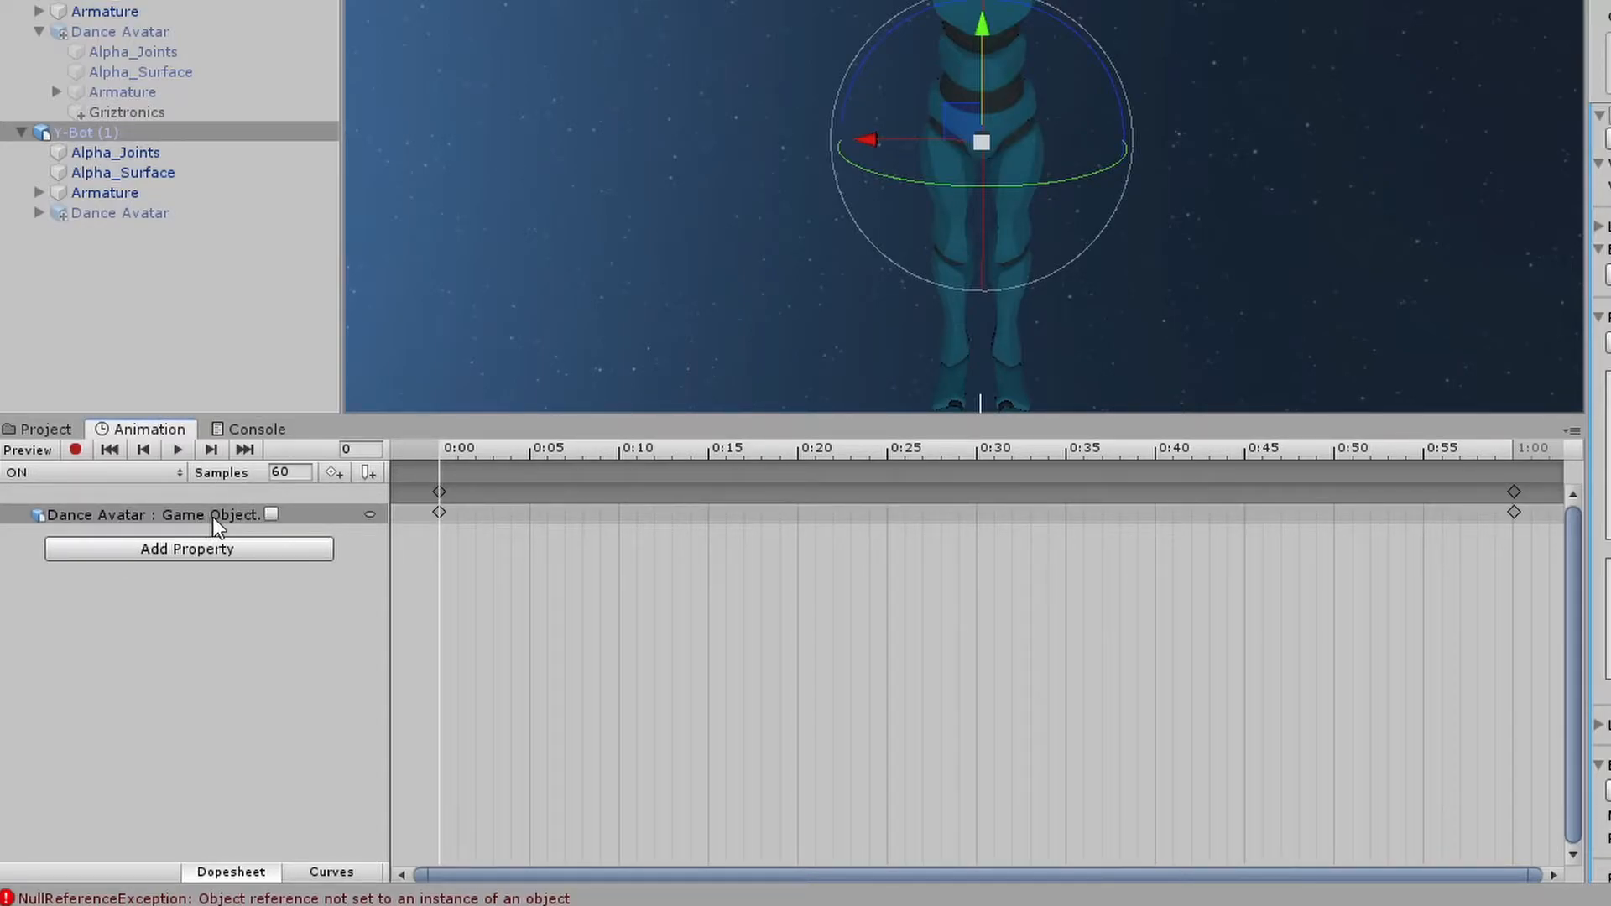
Key Dance Avatar's Is Active checked at frames 0 and 1 of the ON clip and delete the 1:00 keyframes
click(271, 514)
click(457, 450)
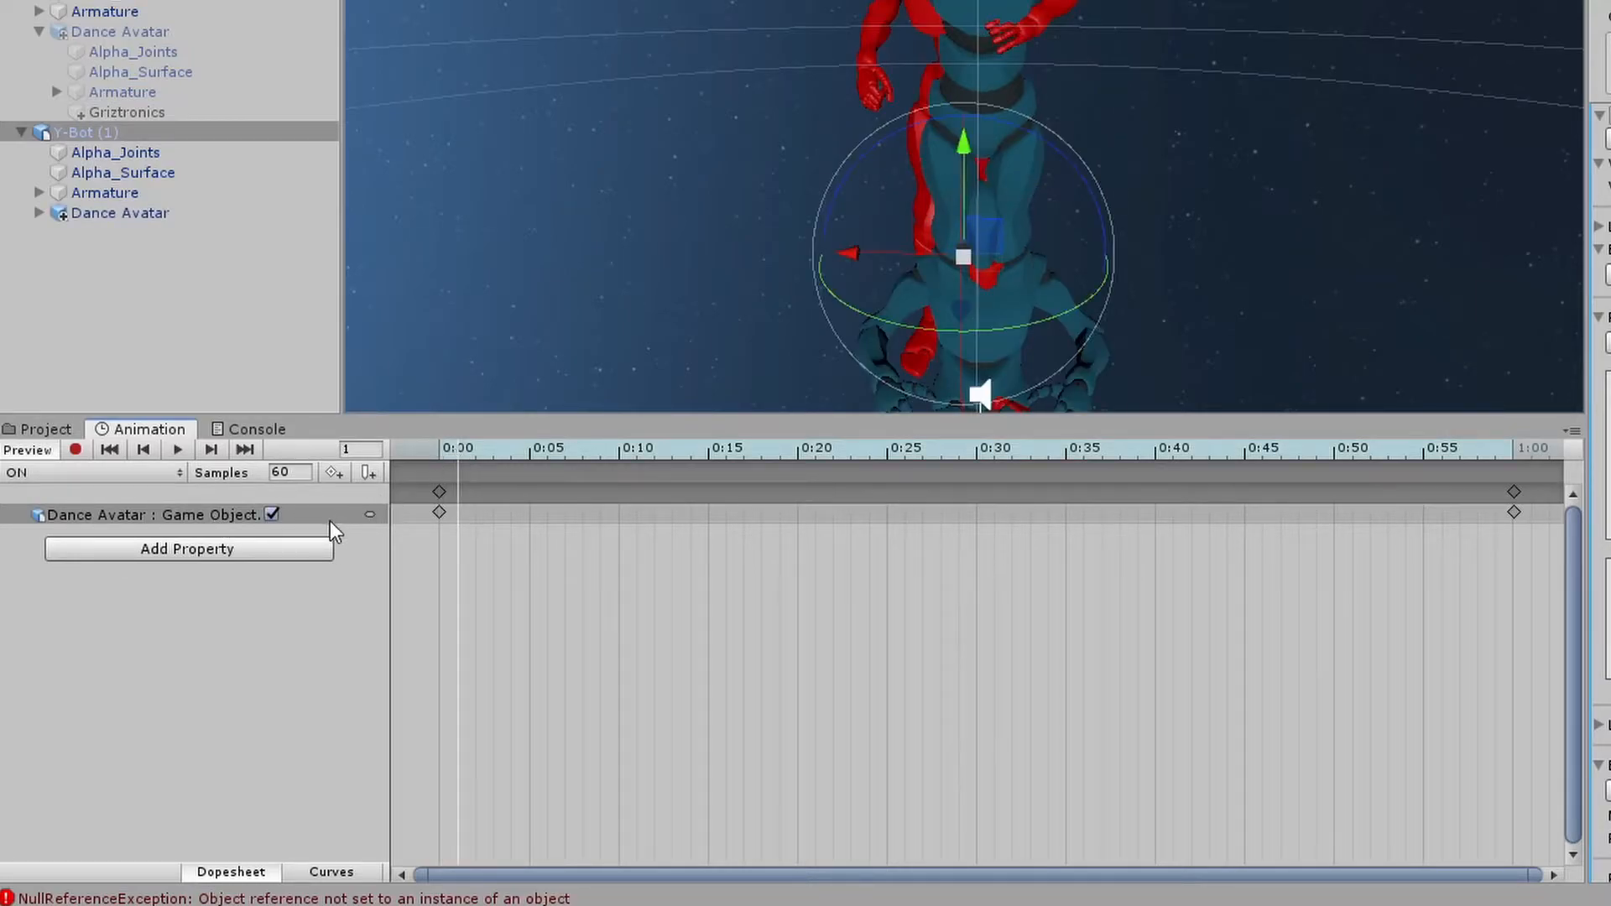
click(272, 513)
click(272, 513)
click(449, 459)
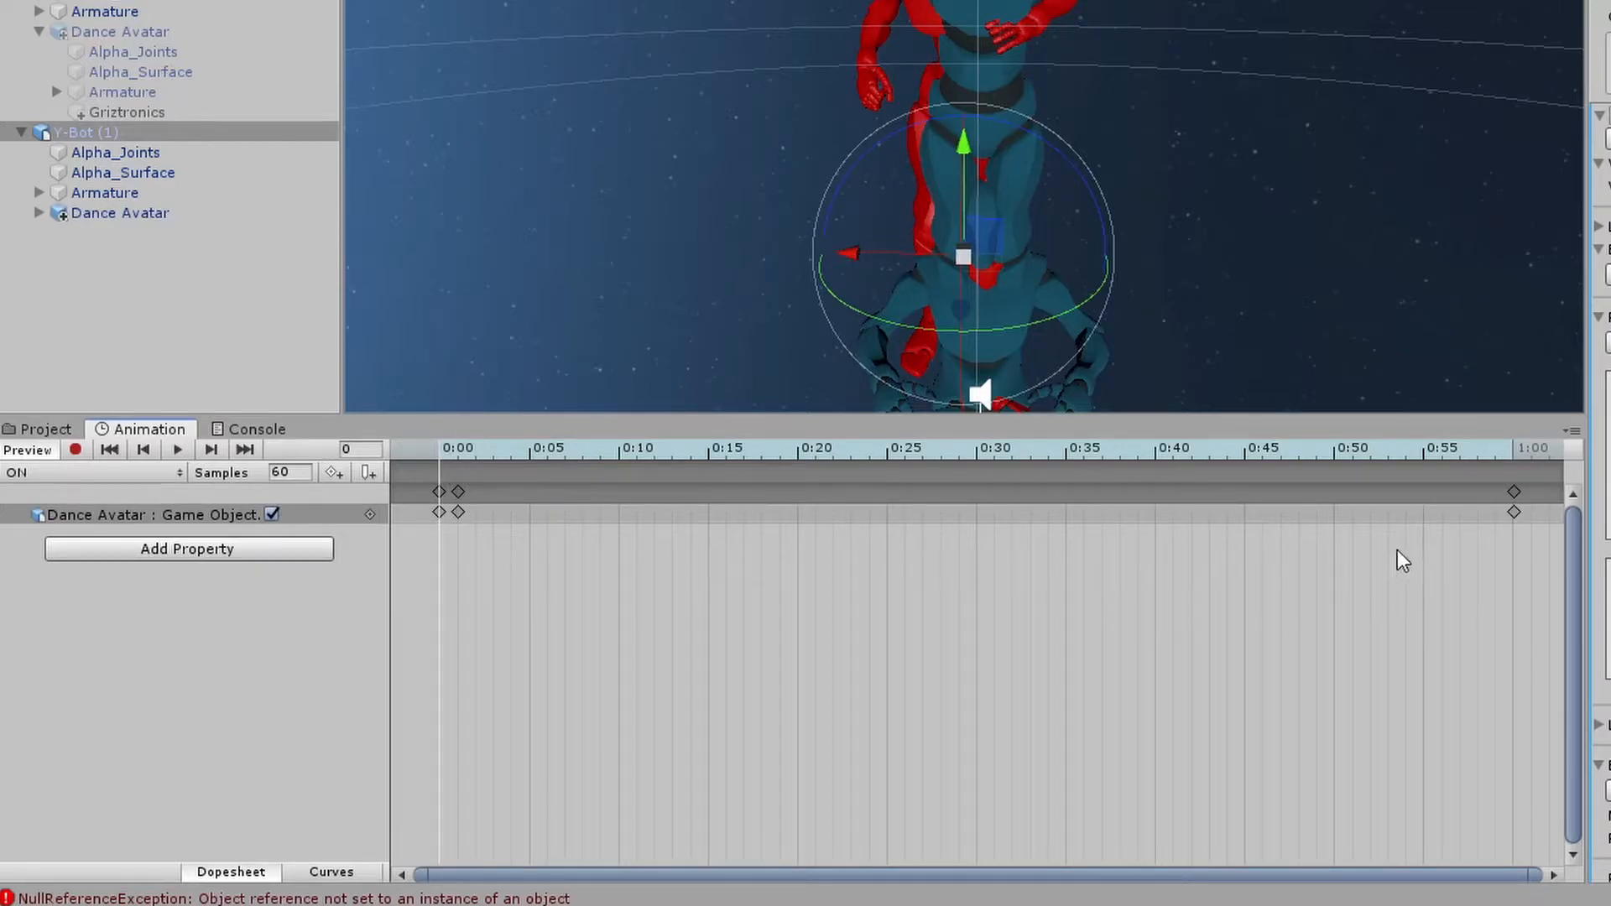
drag(1491, 573, 1566, 485)
key(Delete)
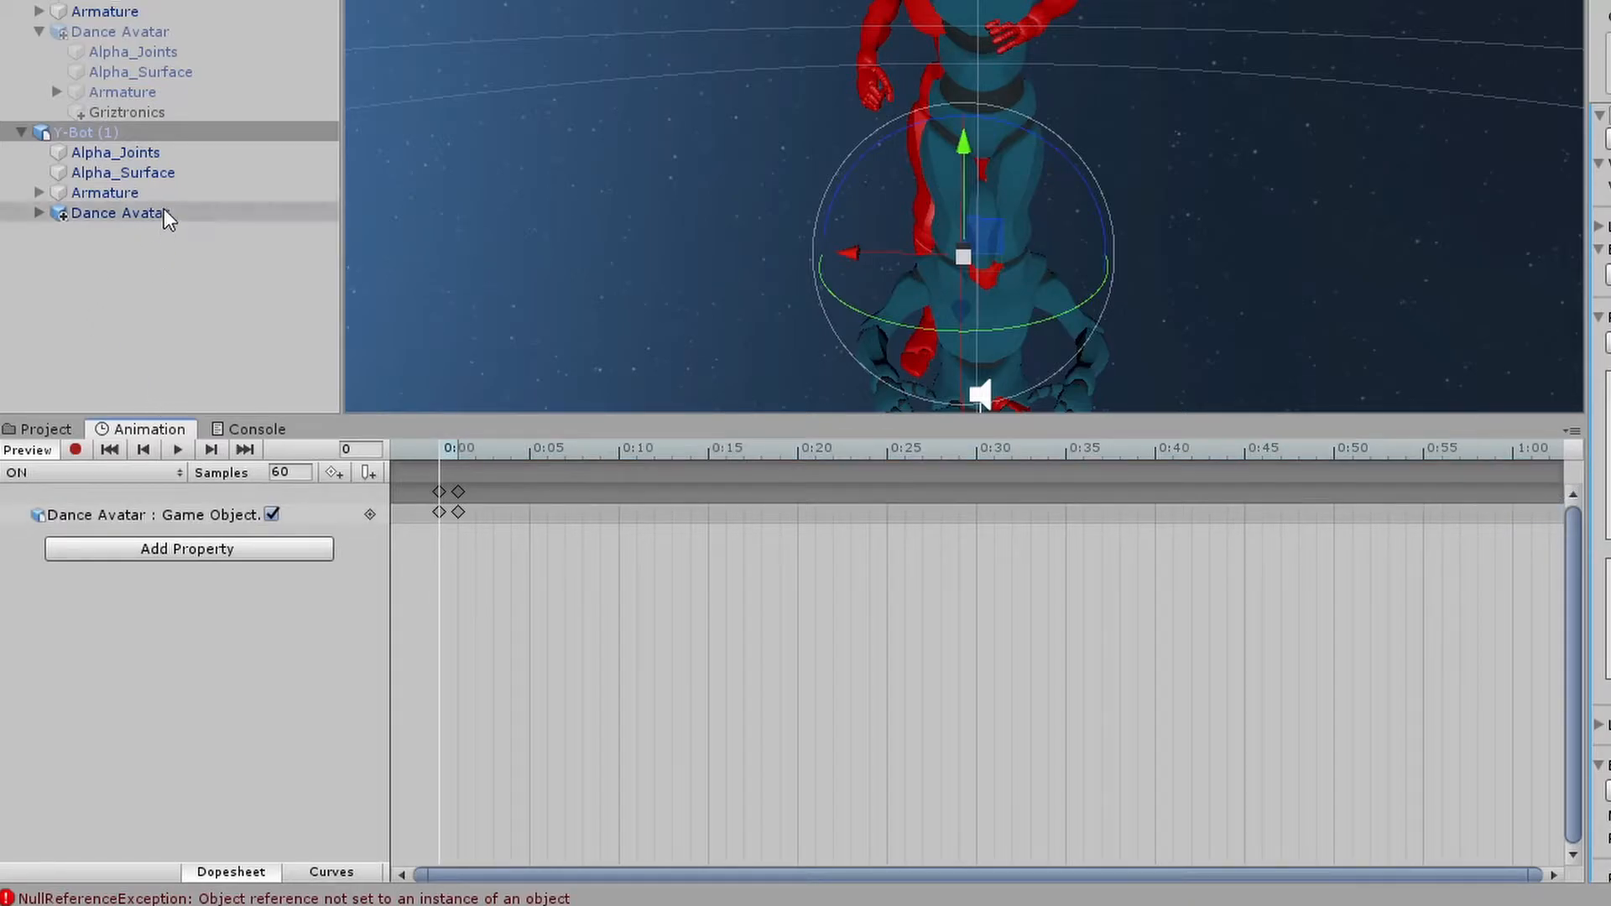
Add Alpha_Joints' Is Active property to Y-Bot (1)'s ON clip
click(132, 151)
shift+click(133, 173)
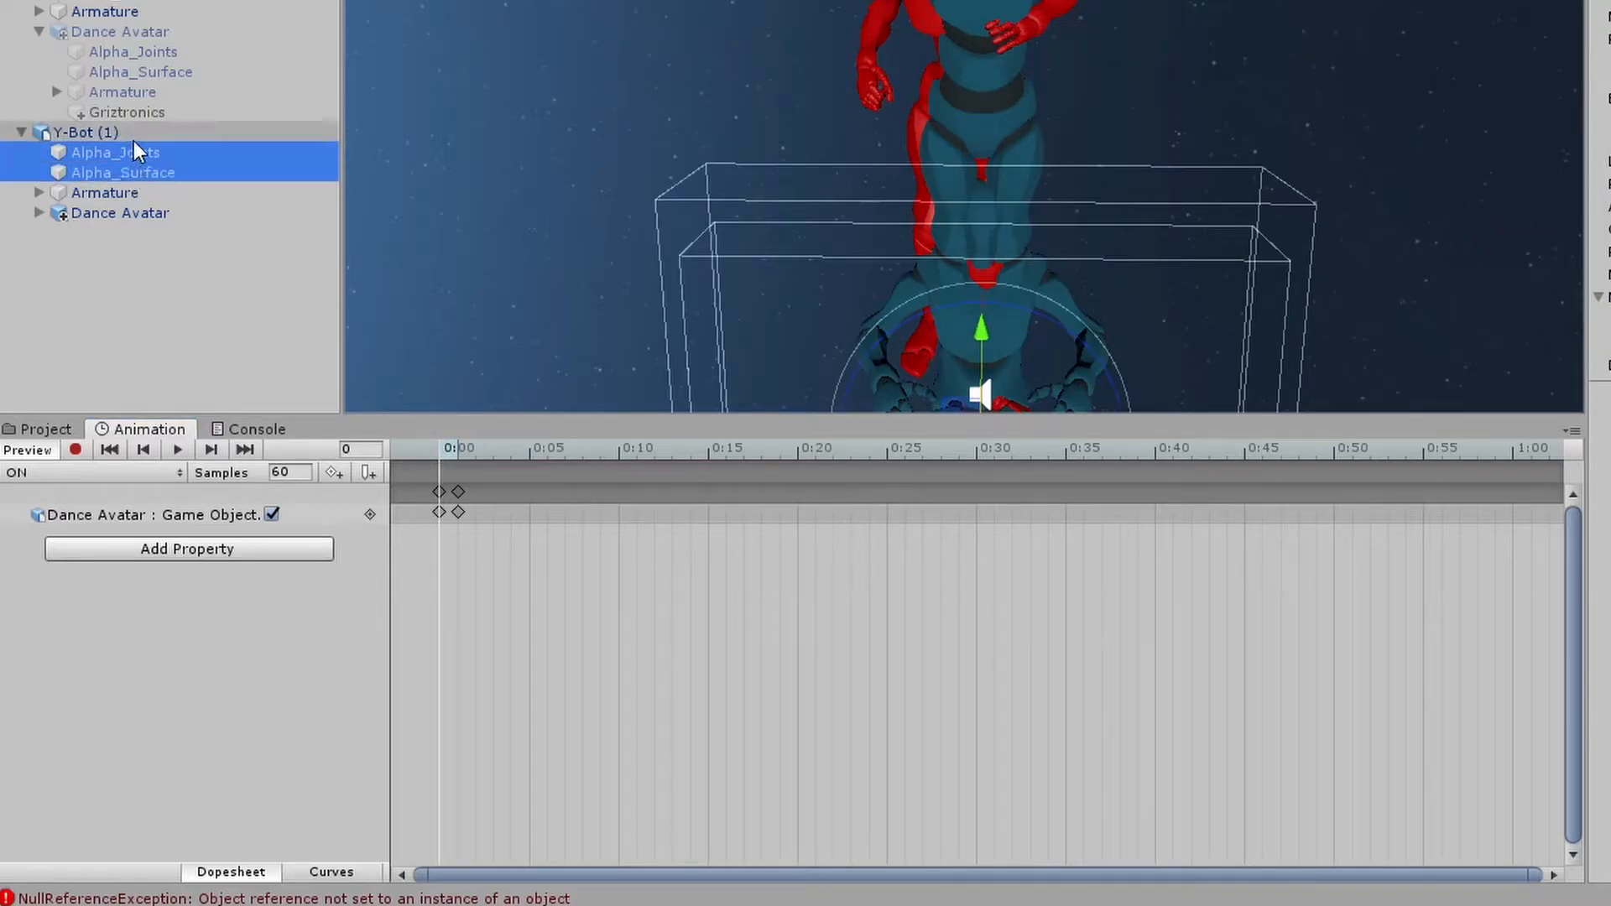
click(146, 290)
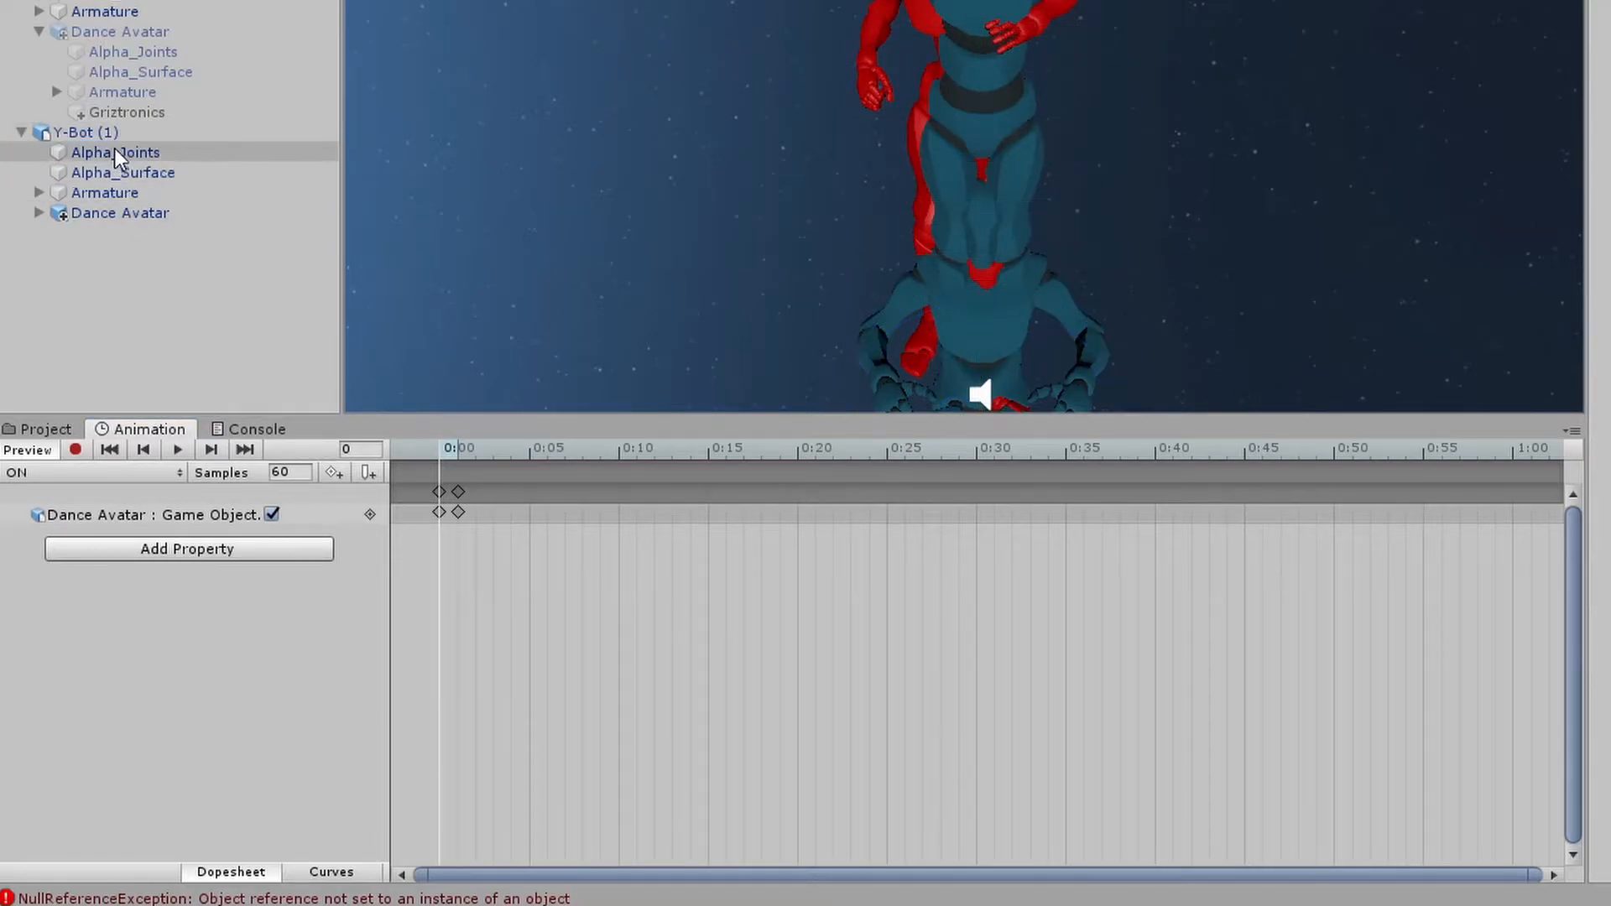
click(165, 559)
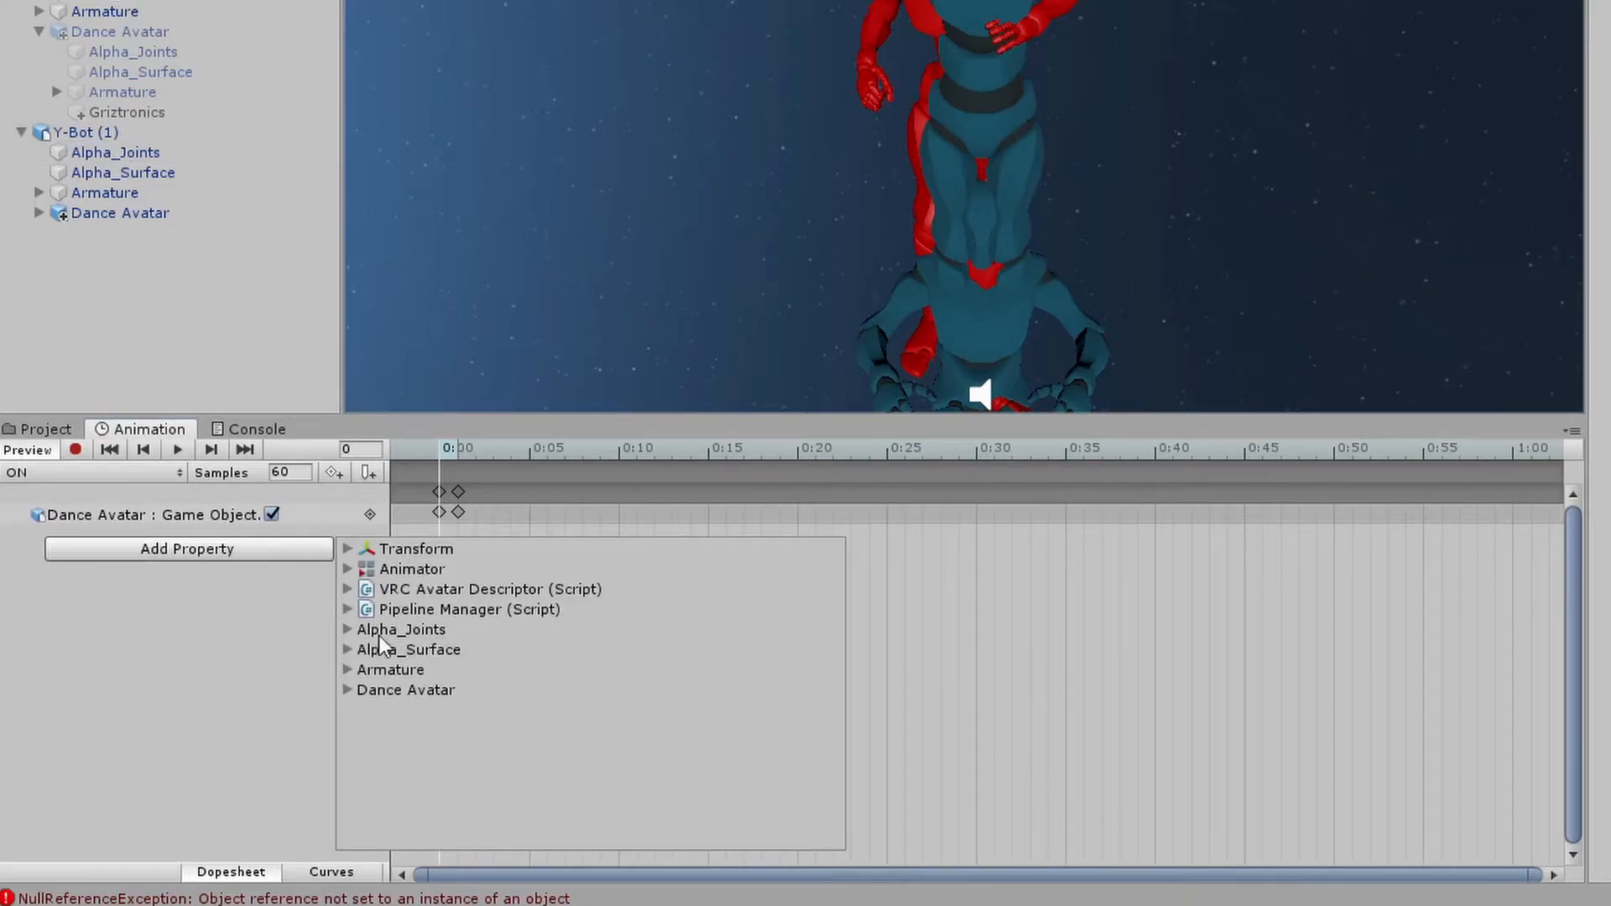
click(347, 631)
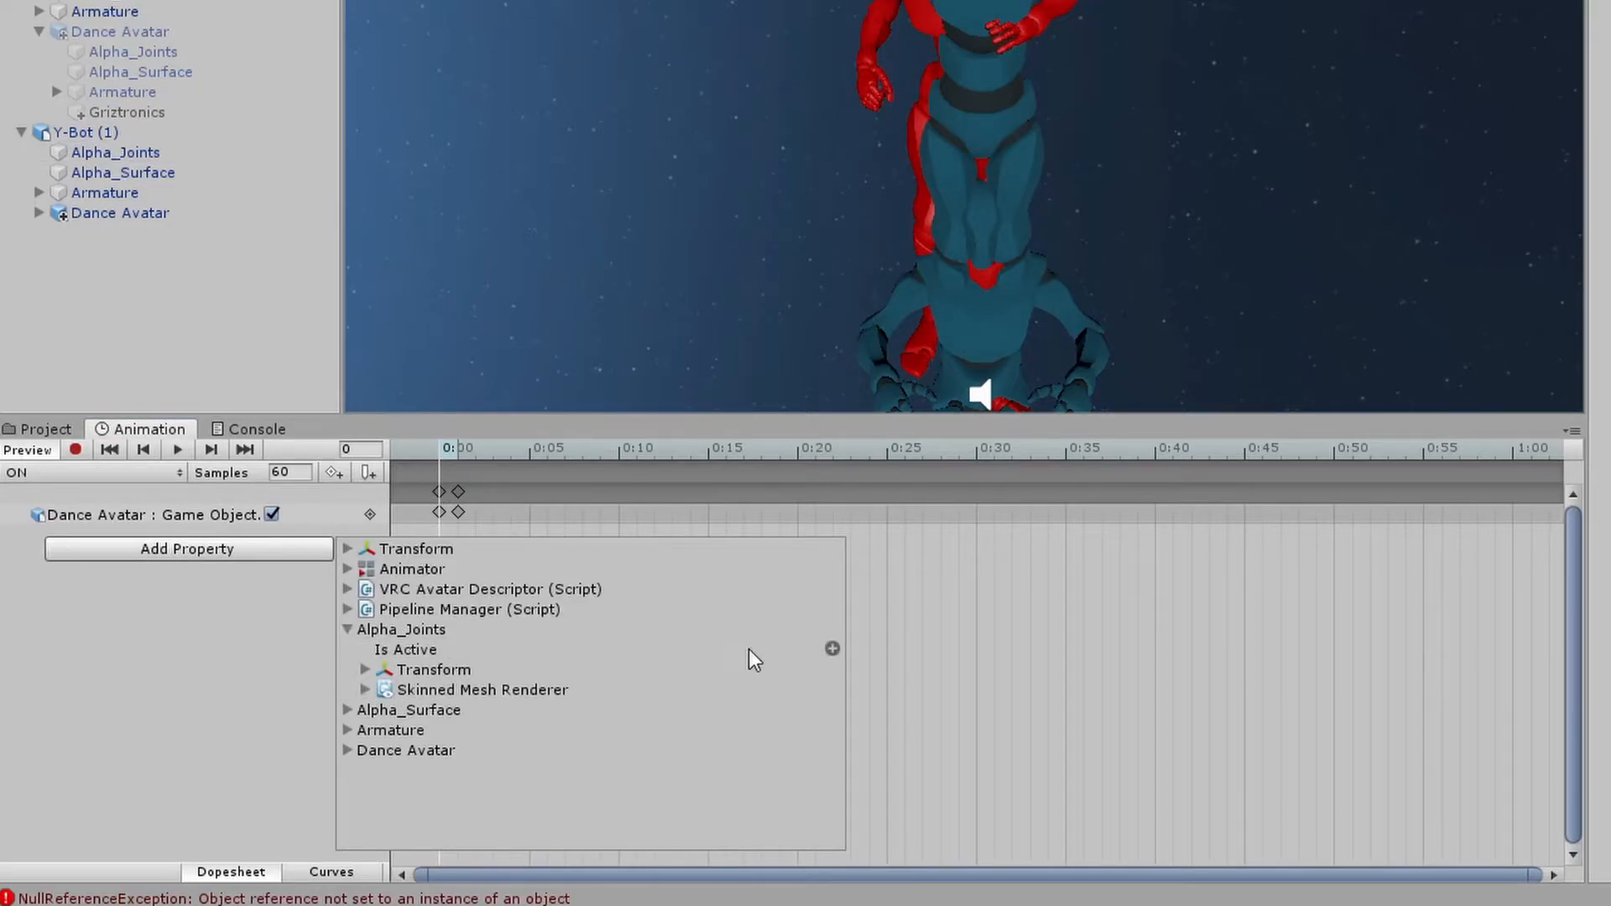
click(832, 649)
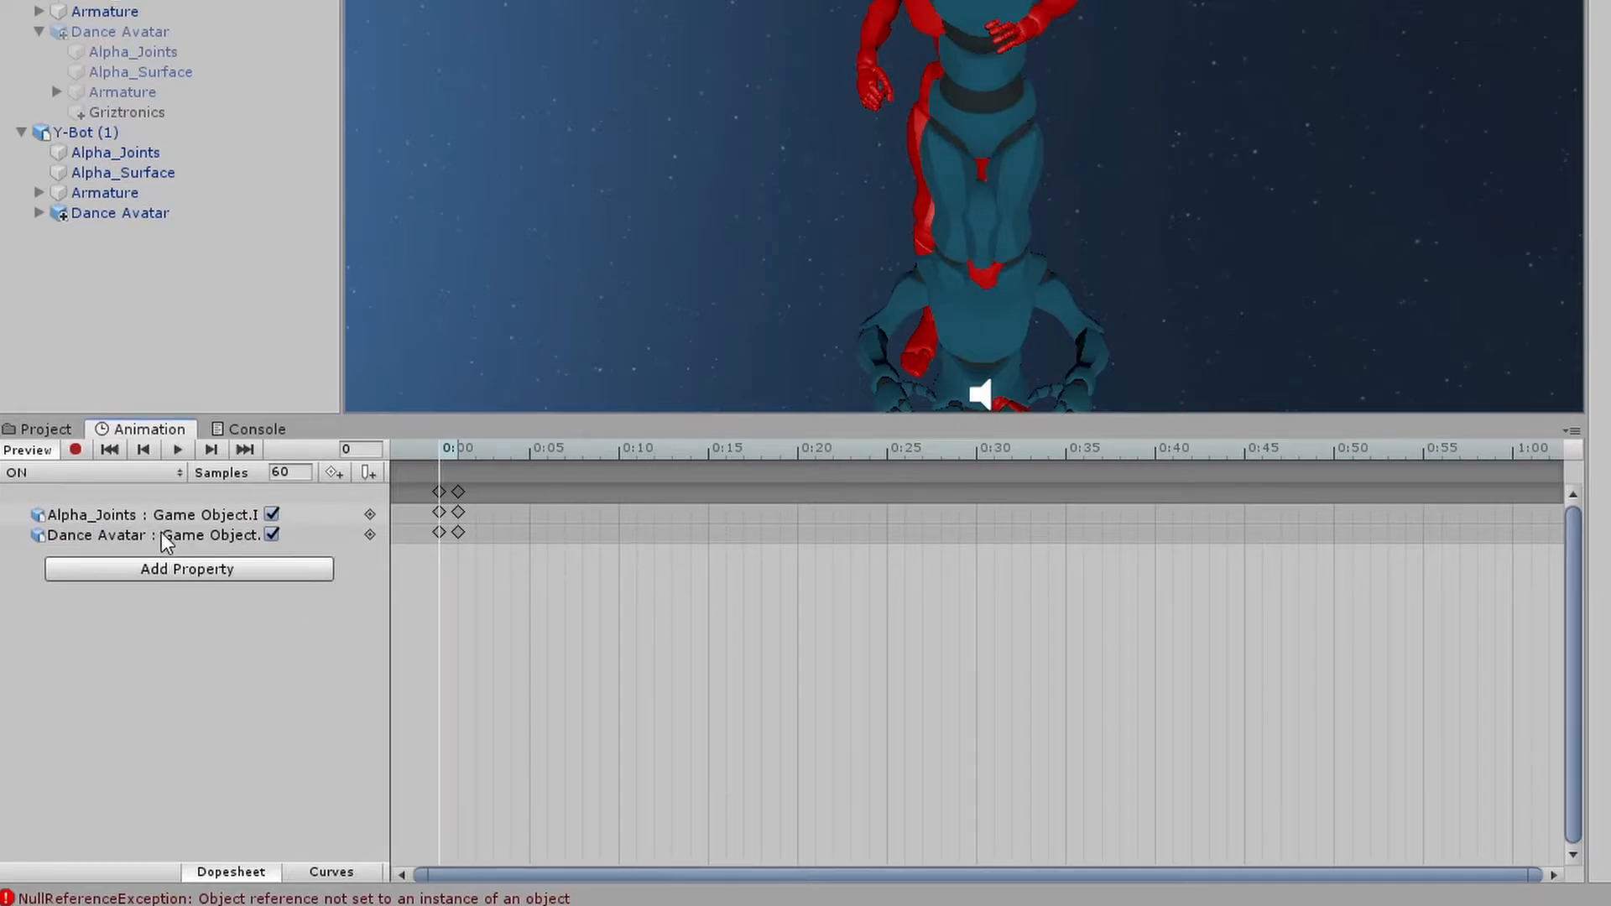
Key Alpha_Joints' Is Active unchecked at frames 0 and 1 of the ON clip
click(271, 515)
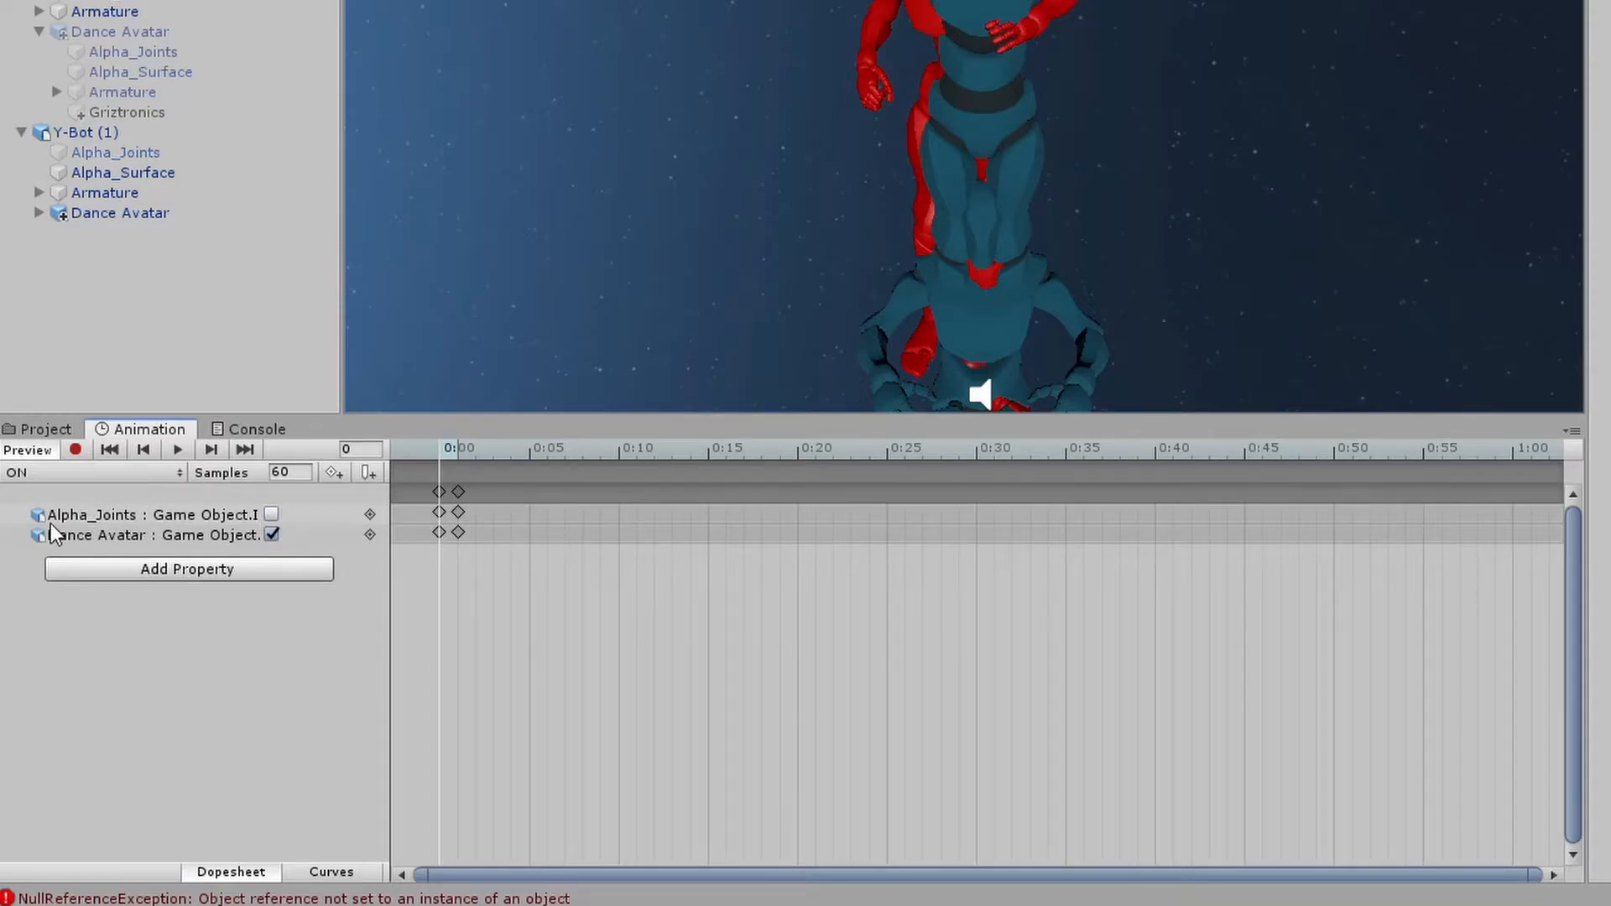
click(459, 452)
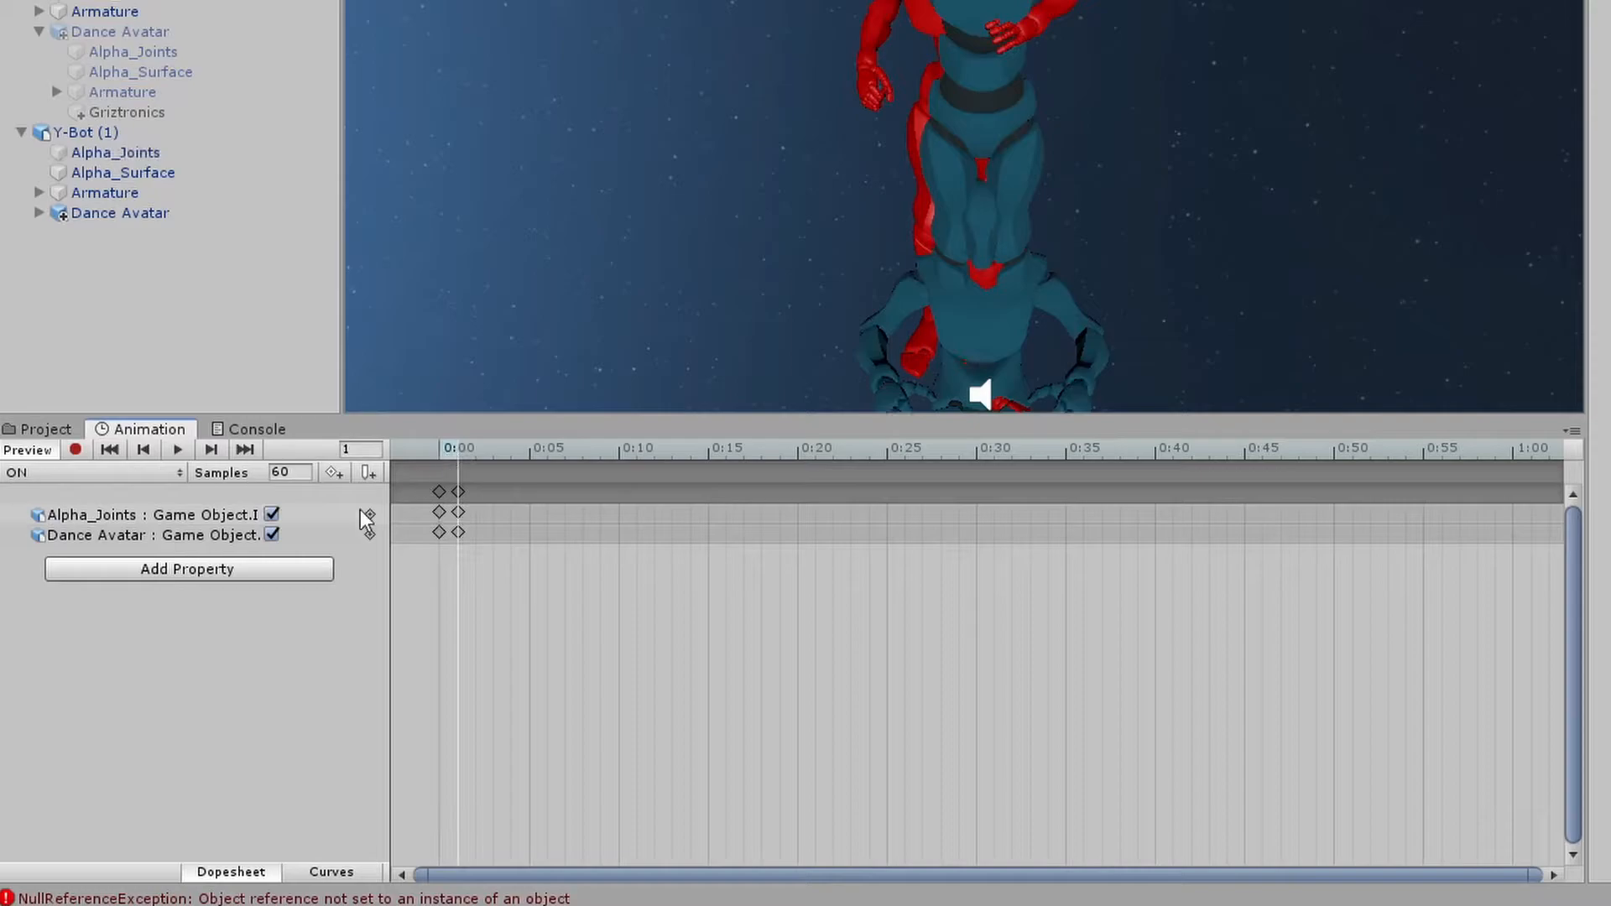
click(271, 515)
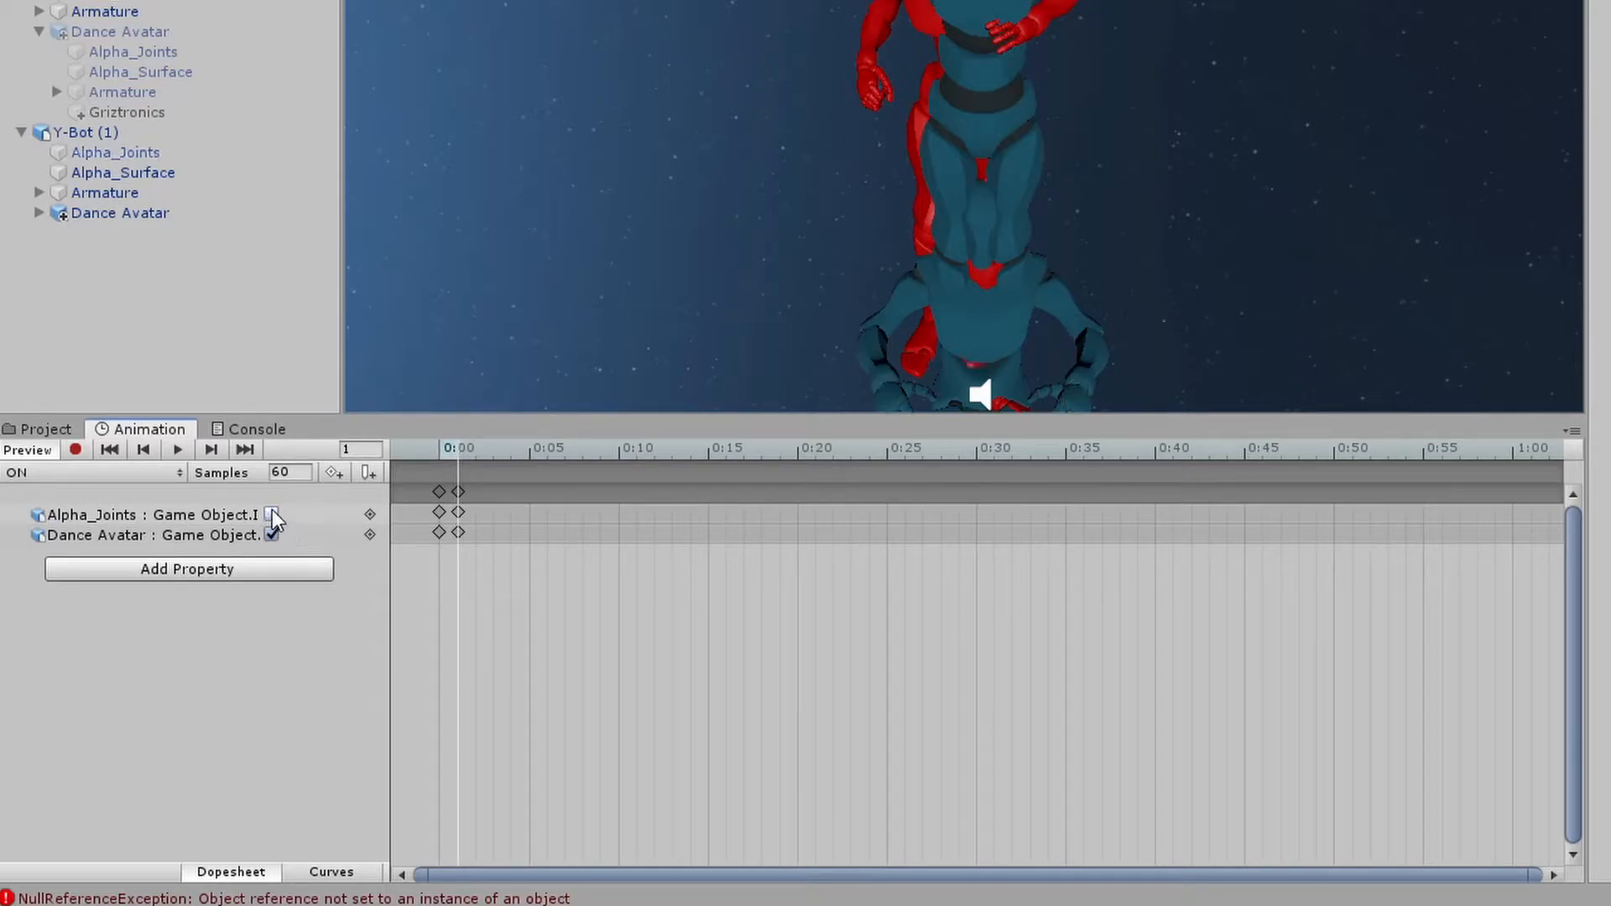
click(424, 475)
Add Alpha_Surface's Is Active property to the ON clip
click(168, 569)
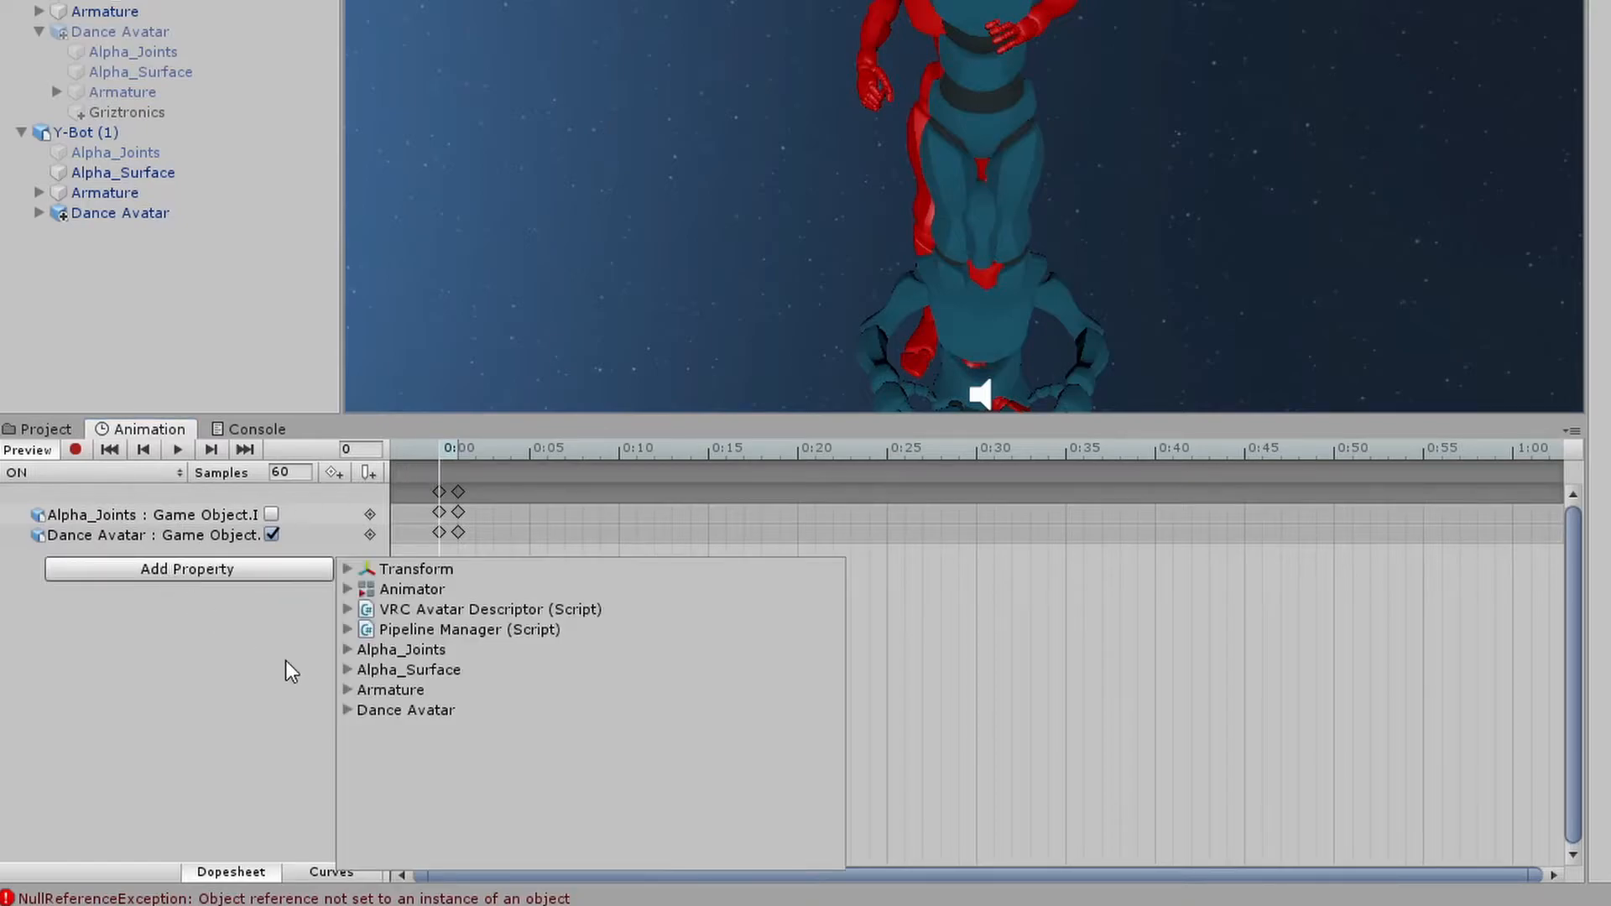
click(347, 670)
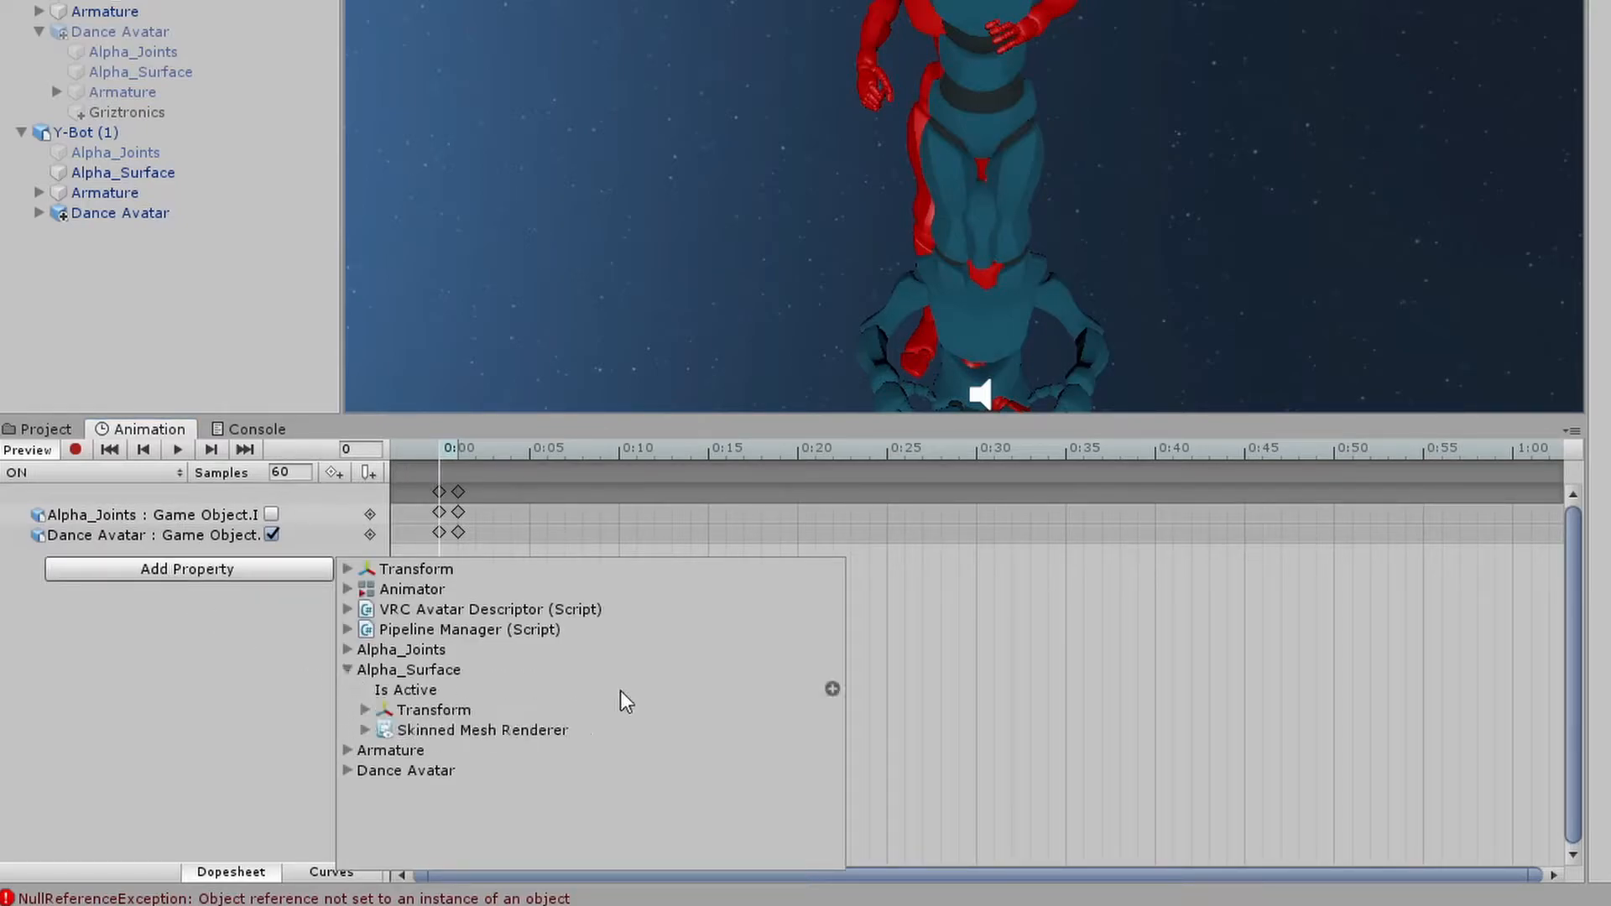
click(830, 689)
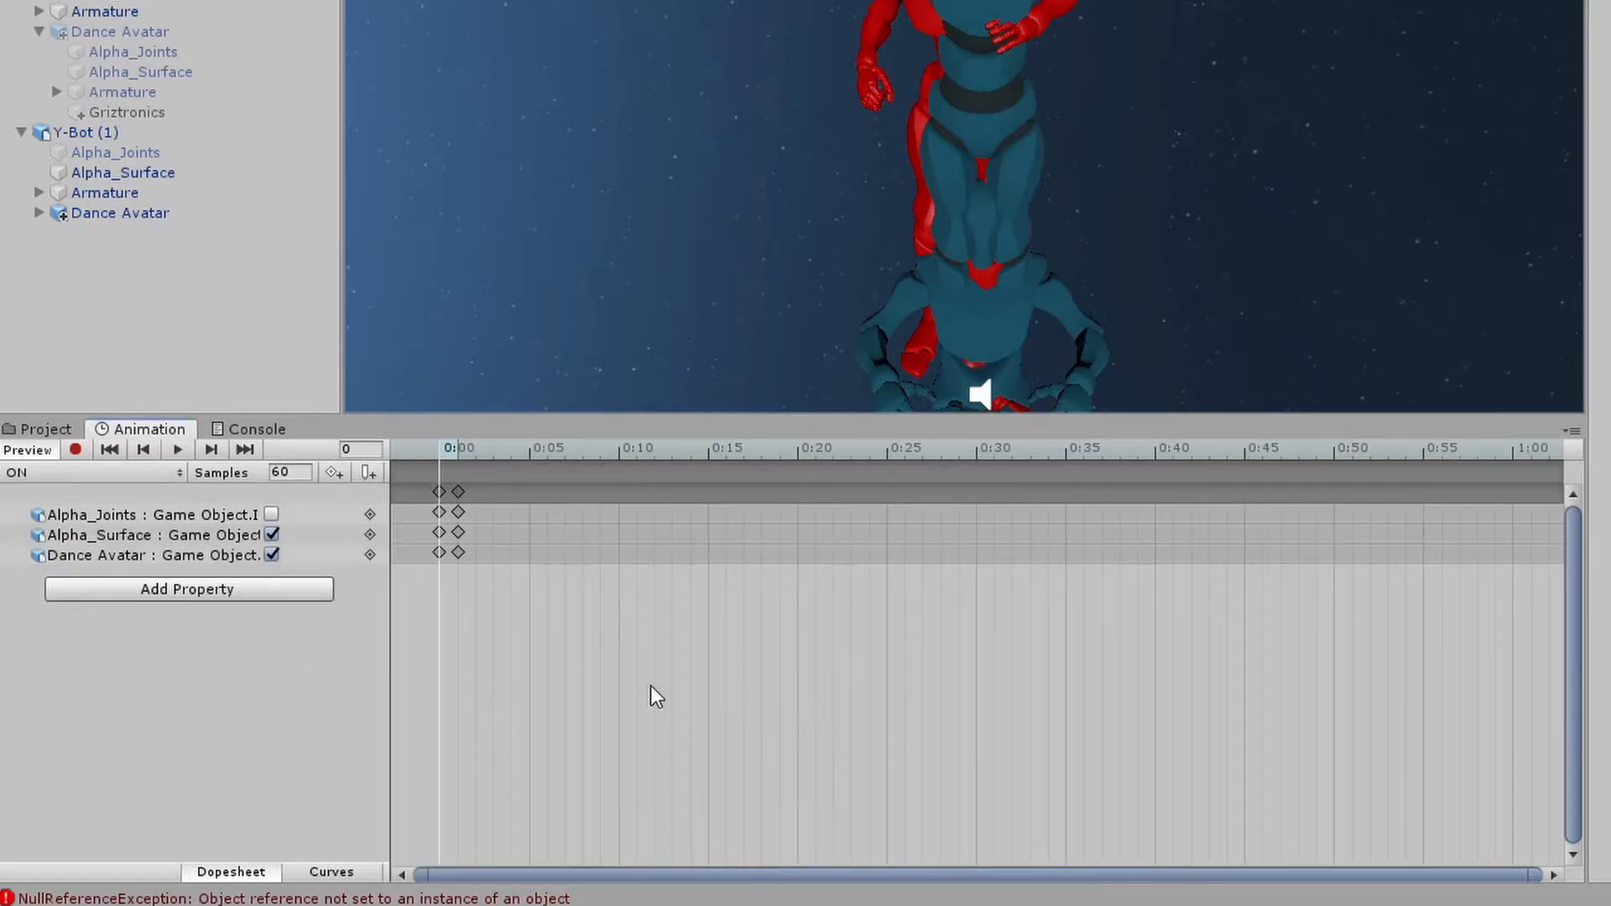
Key Alpha_Surface's Is Active unchecked at frames 0 and 1, keeping Dance Avatar checked
click(271, 535)
click(460, 449)
click(272, 555)
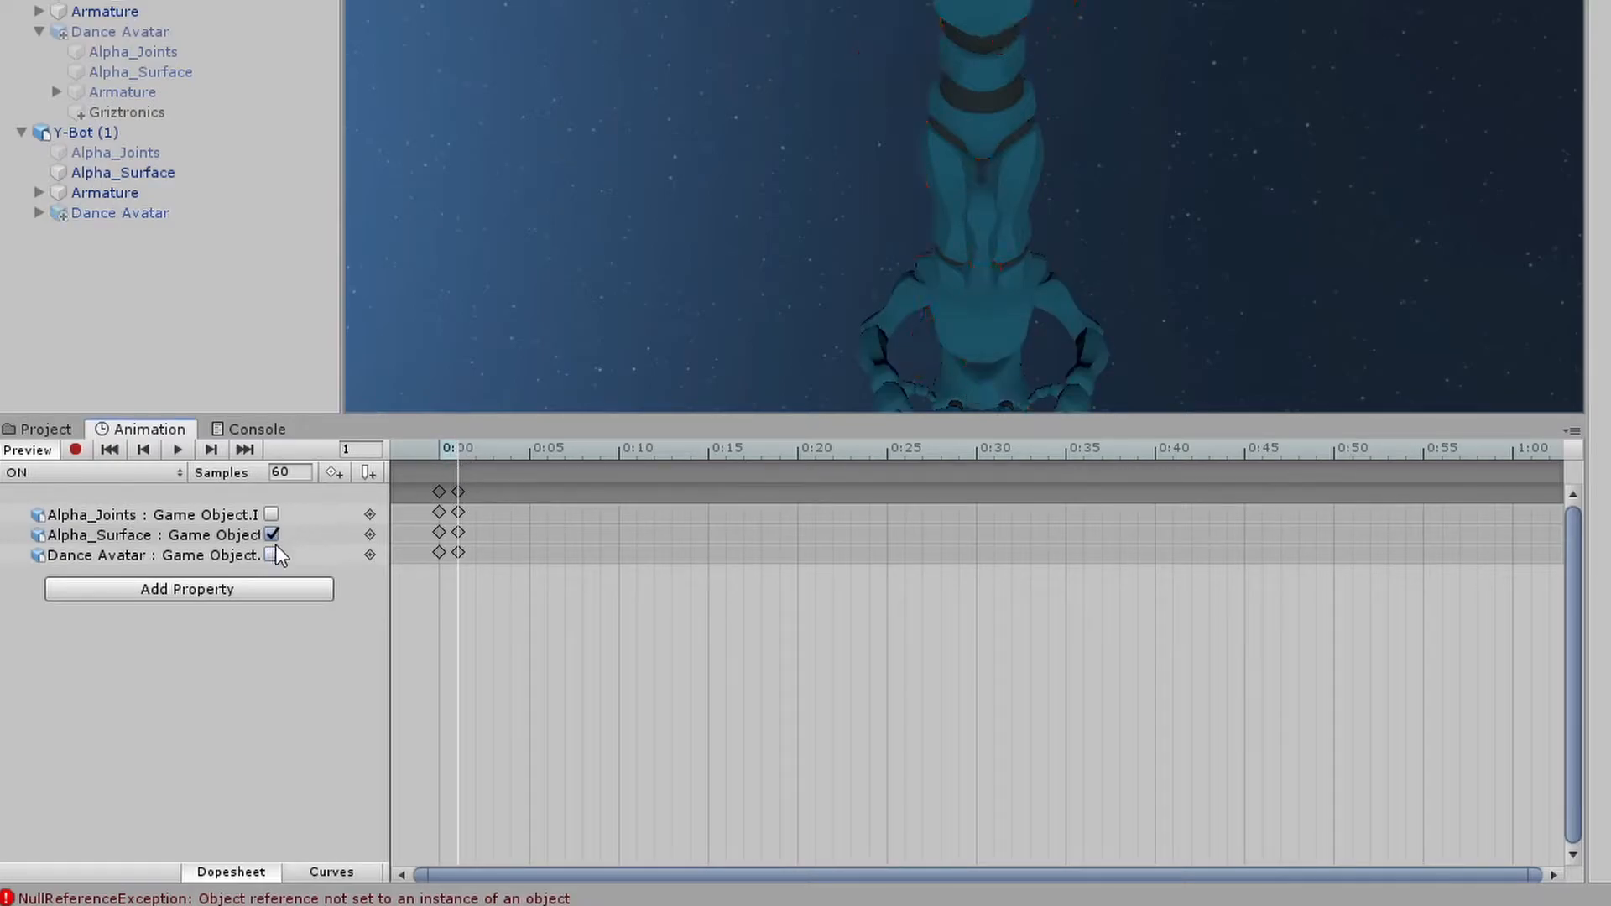
click(272, 555)
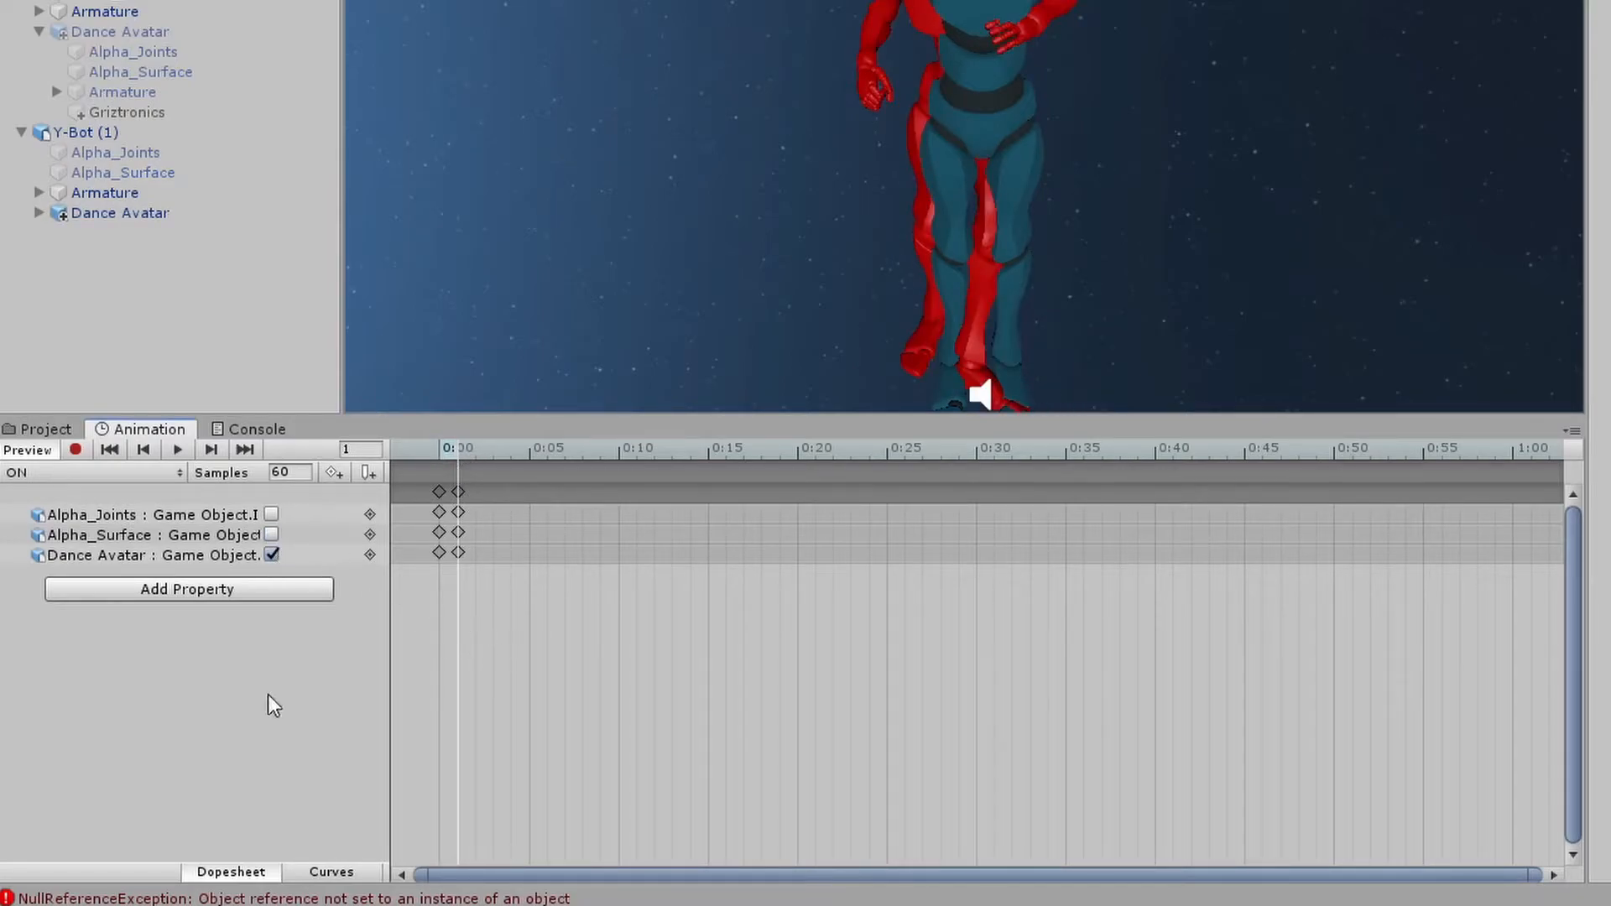
Switch to the OFF clip and add Alpha_Joints' and Alpha_Surface's Is Active properties, left checked
click(47, 475)
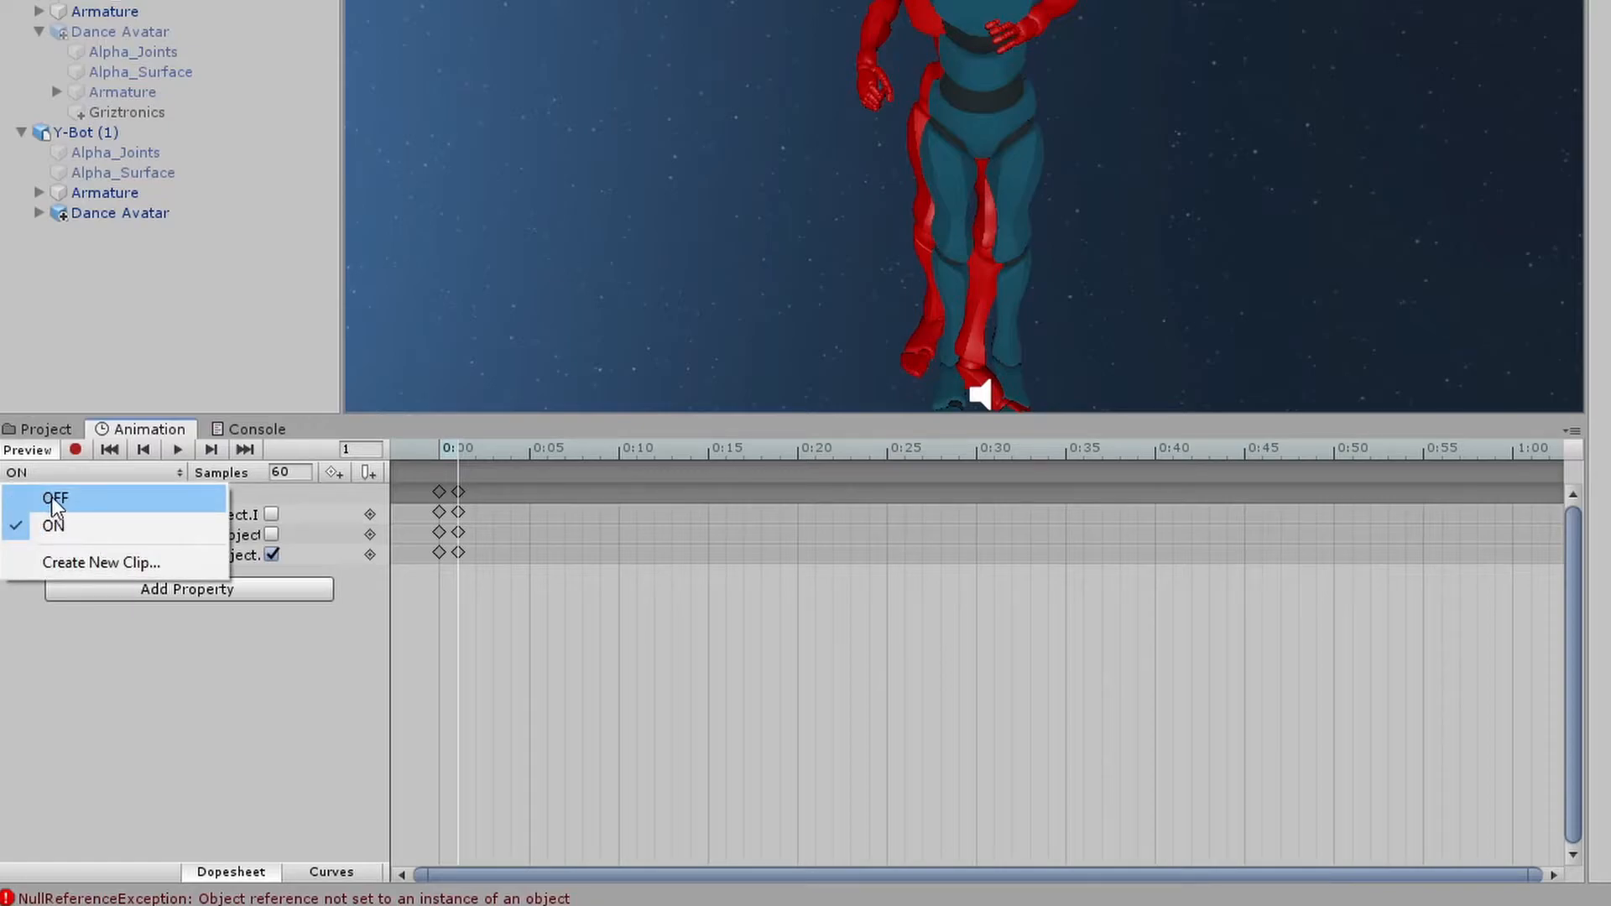
click(52, 498)
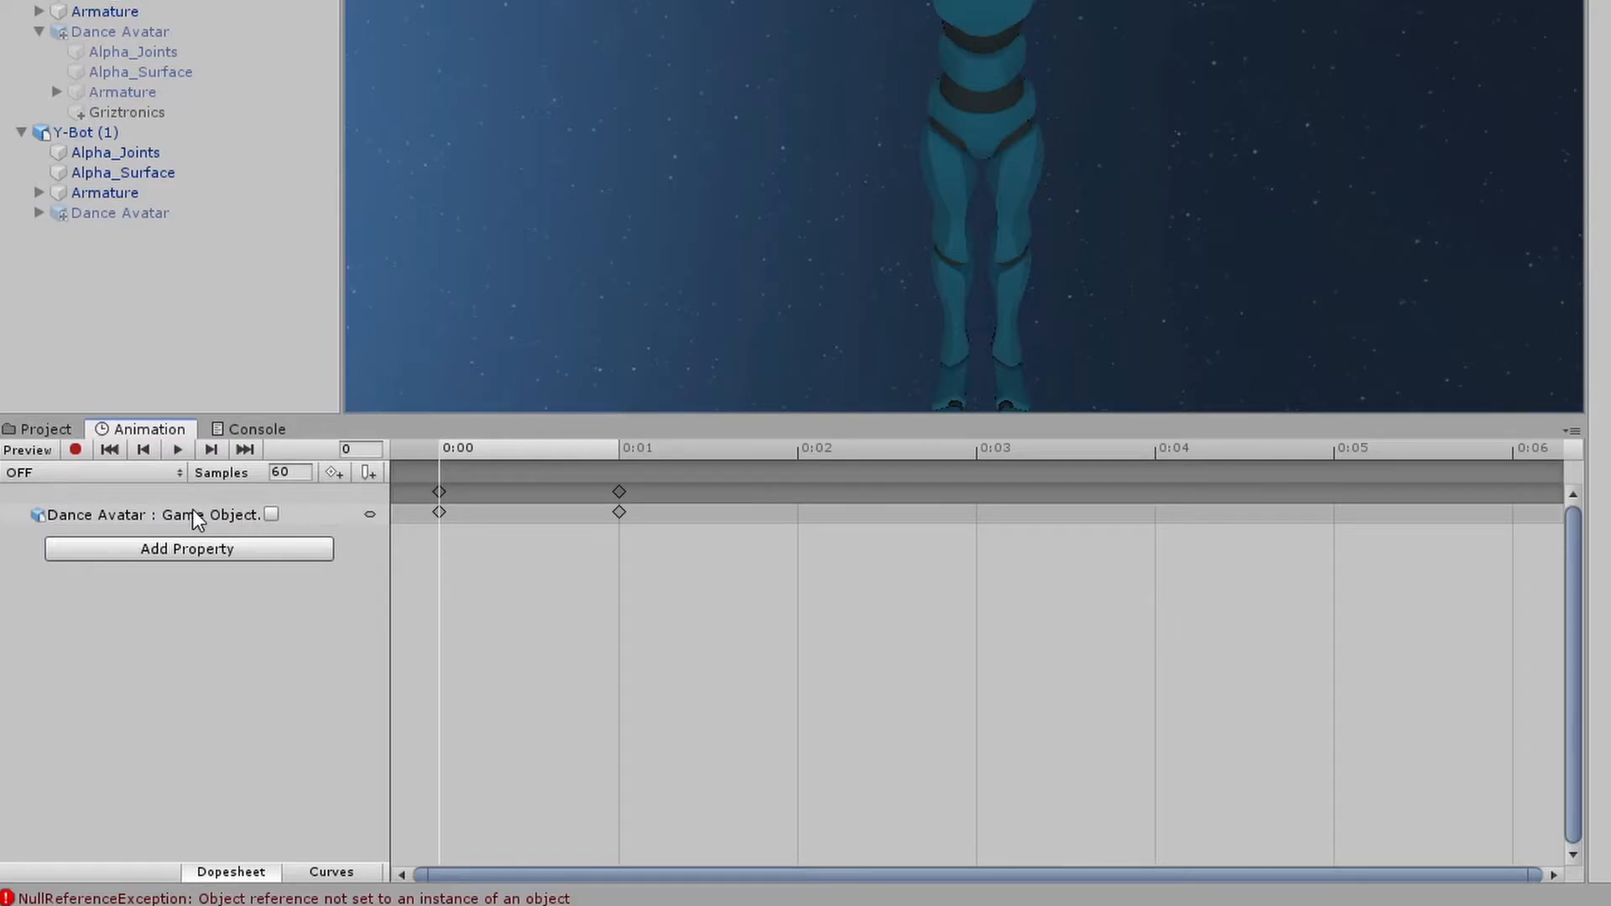
click(169, 555)
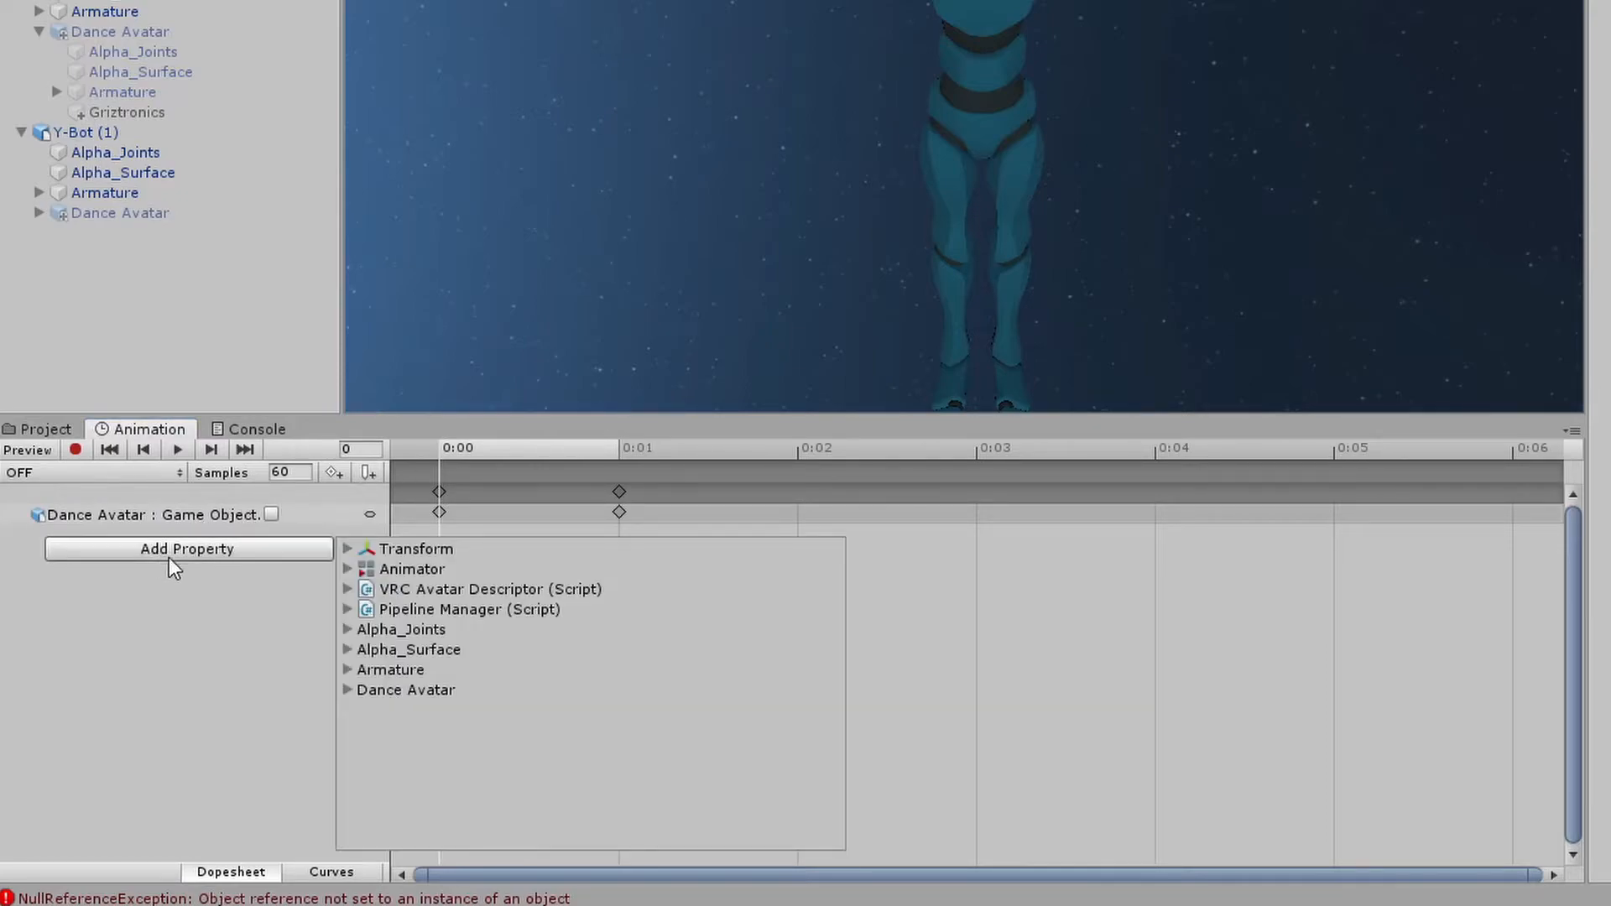
click(348, 630)
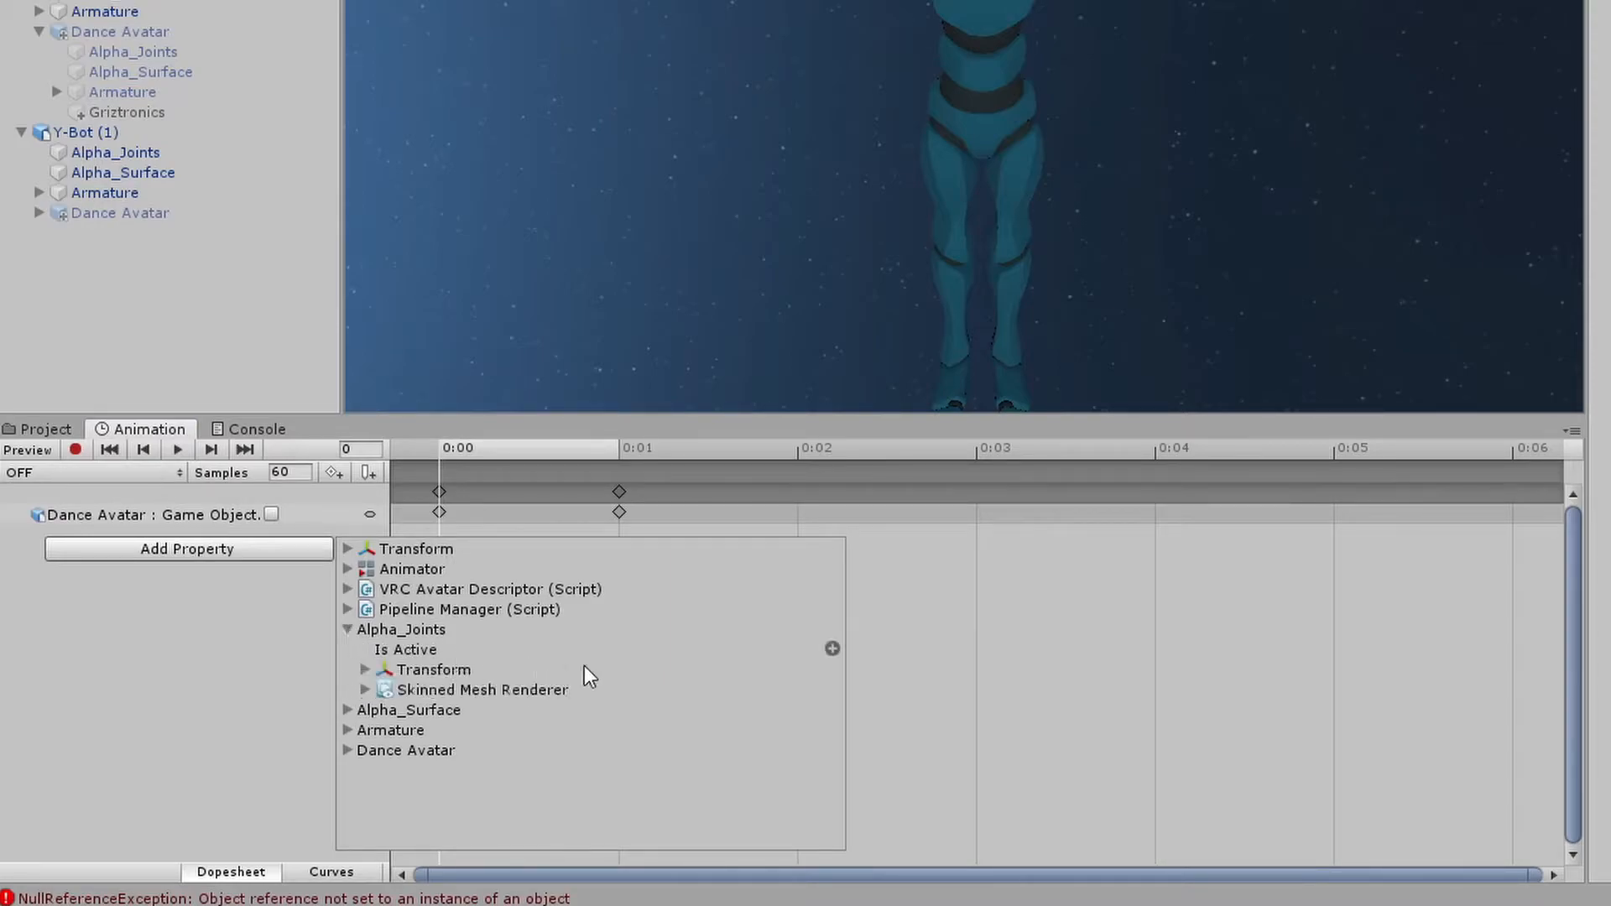
click(834, 651)
click(109, 478)
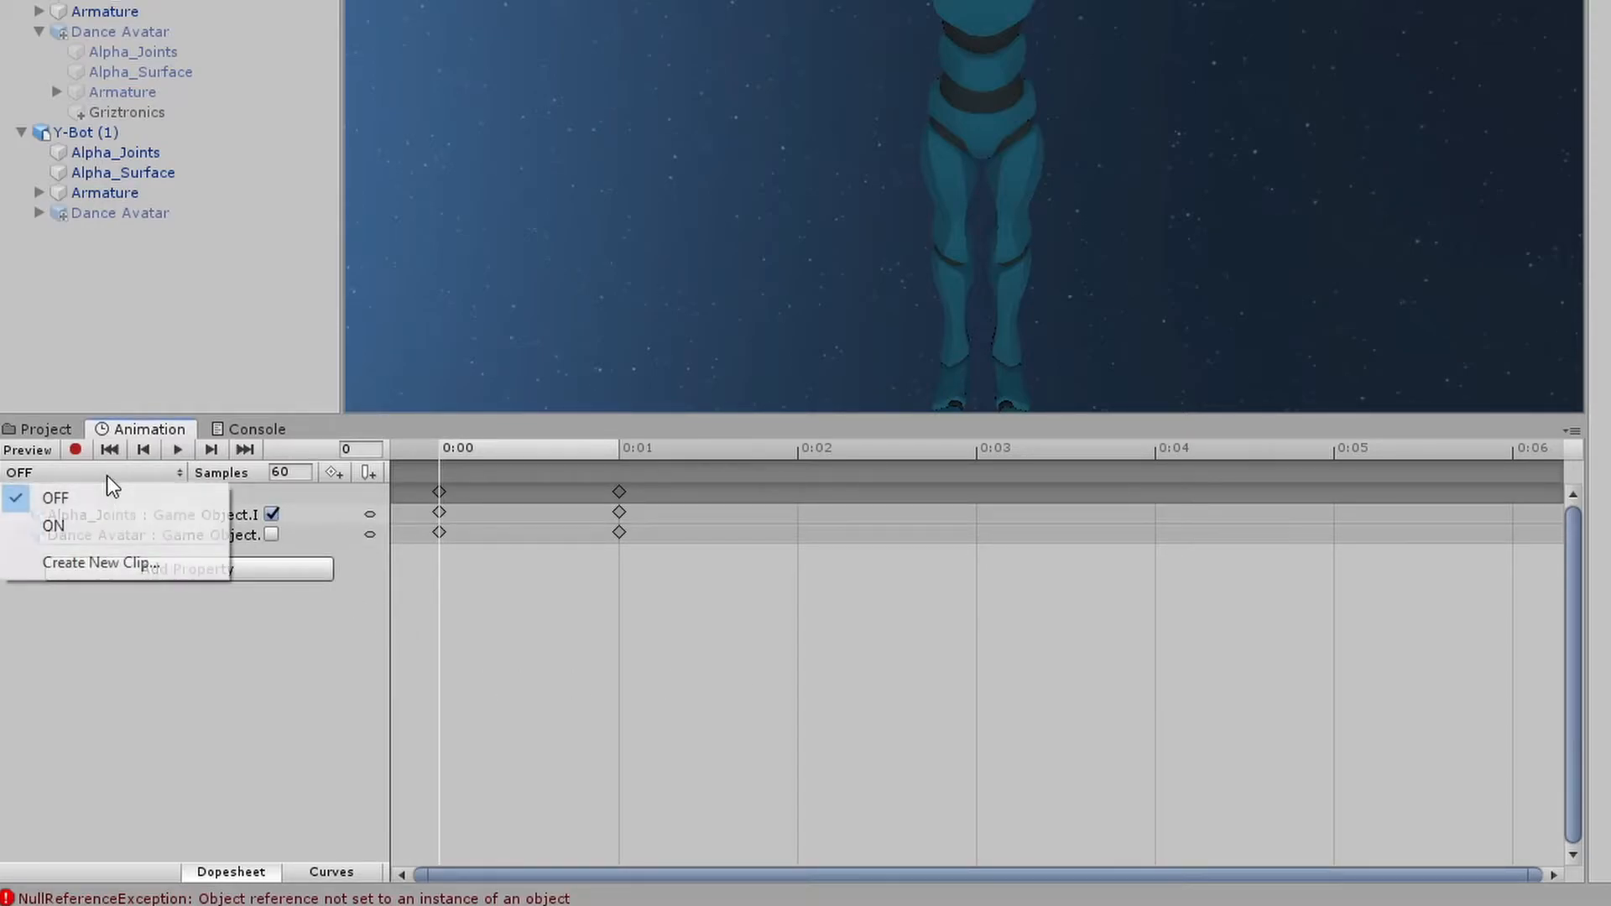
click(274, 576)
click(274, 576)
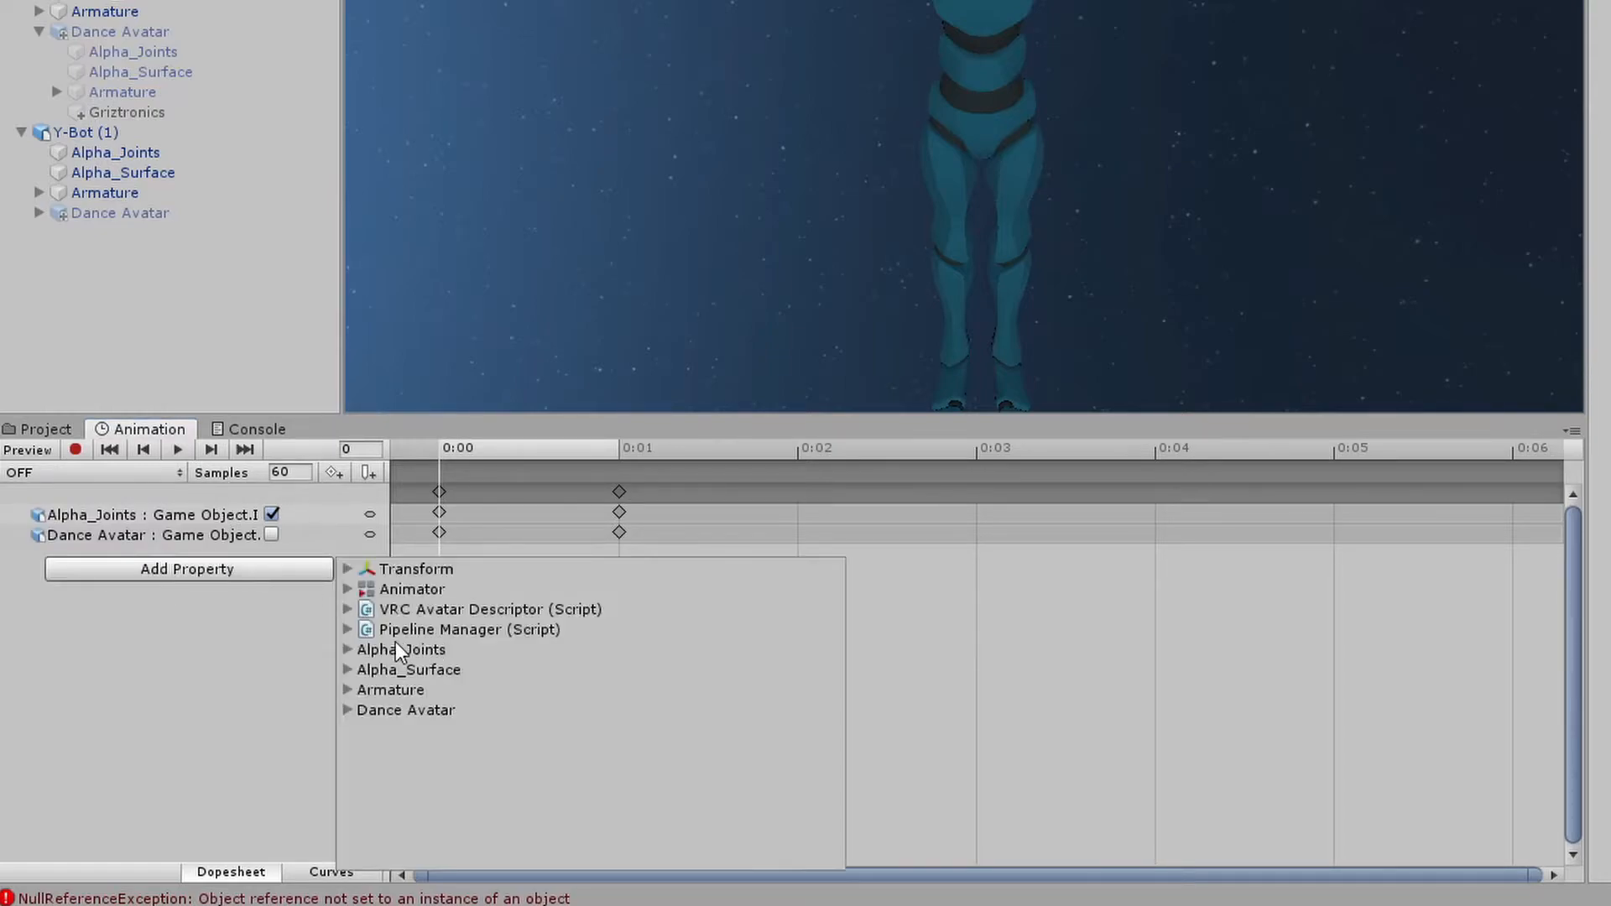
click(348, 670)
click(832, 689)
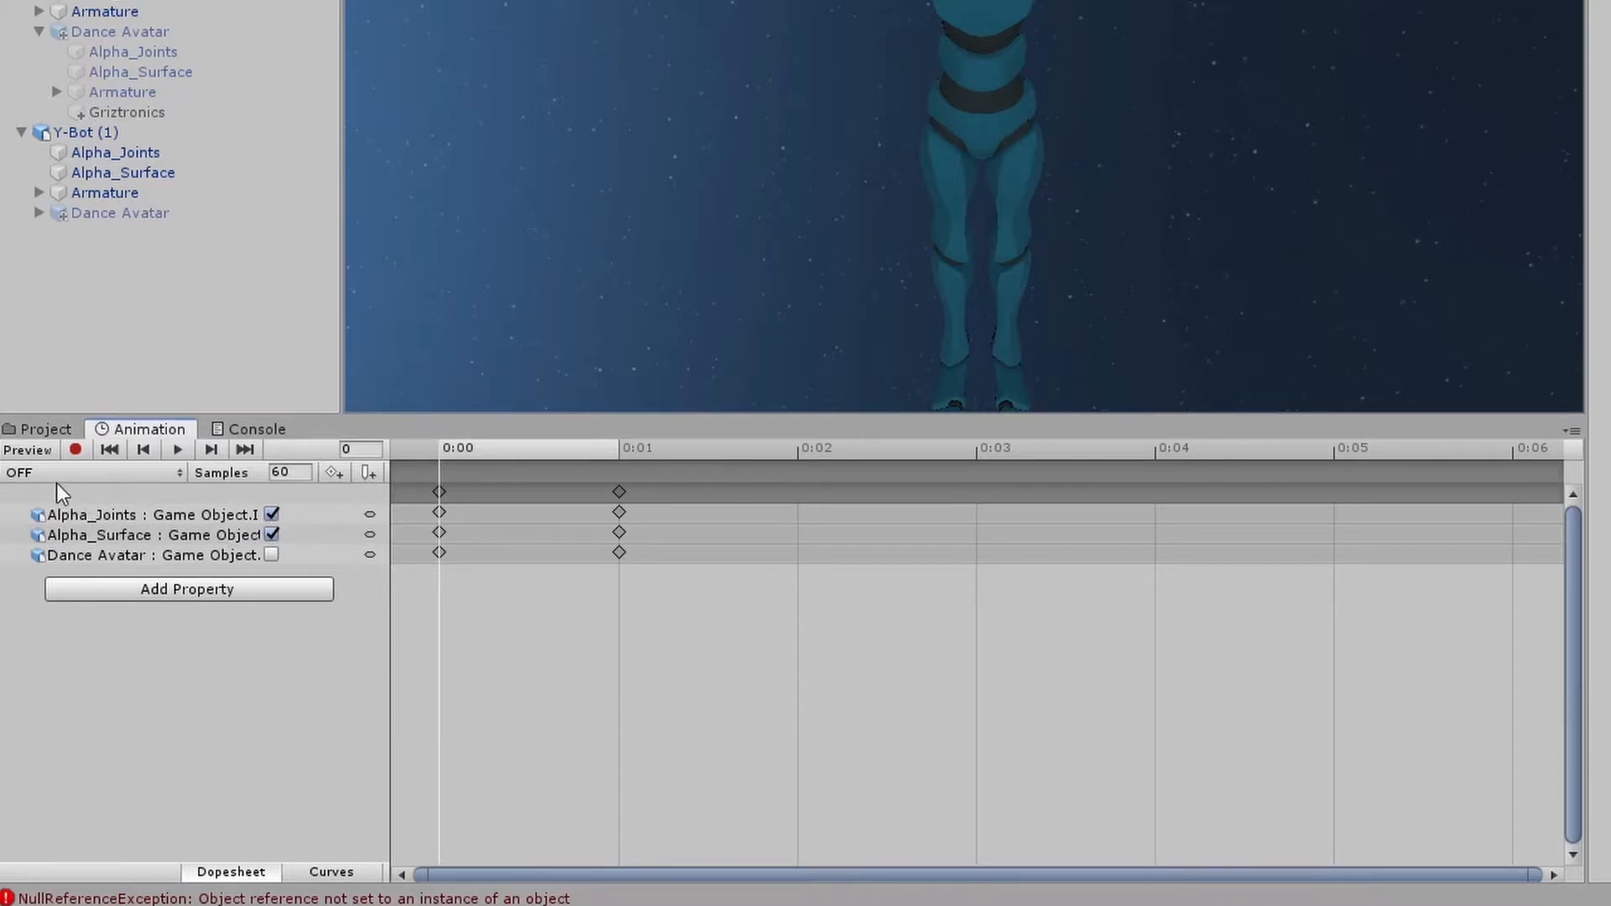
Review the keyed properties in the OFF and ON clips
click(95, 559)
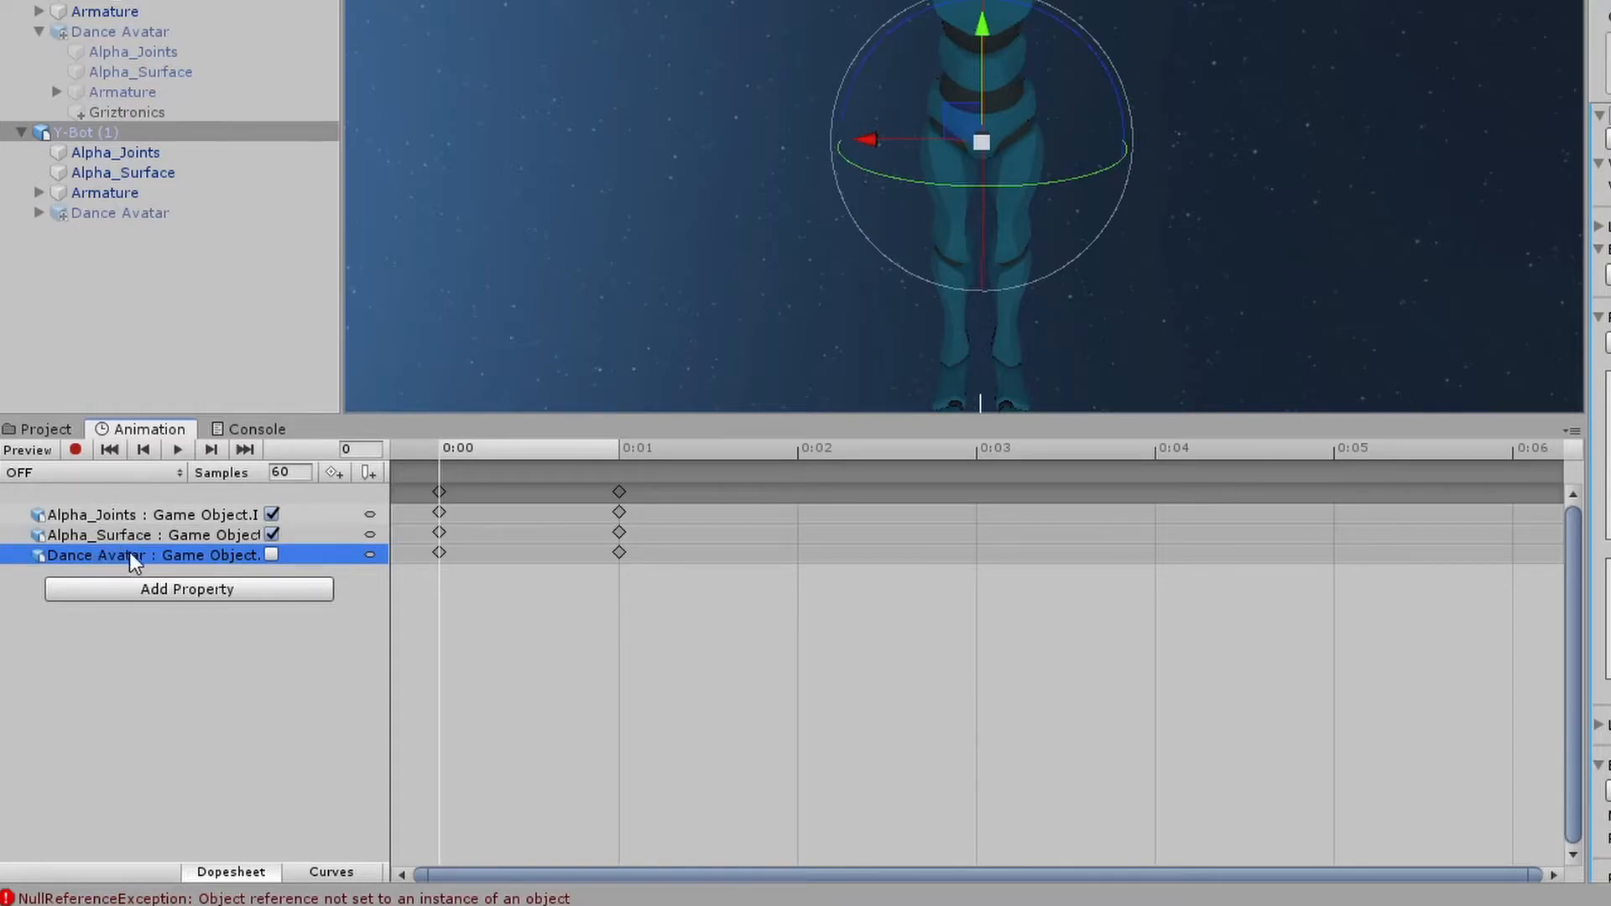
click(117, 534)
click(114, 513)
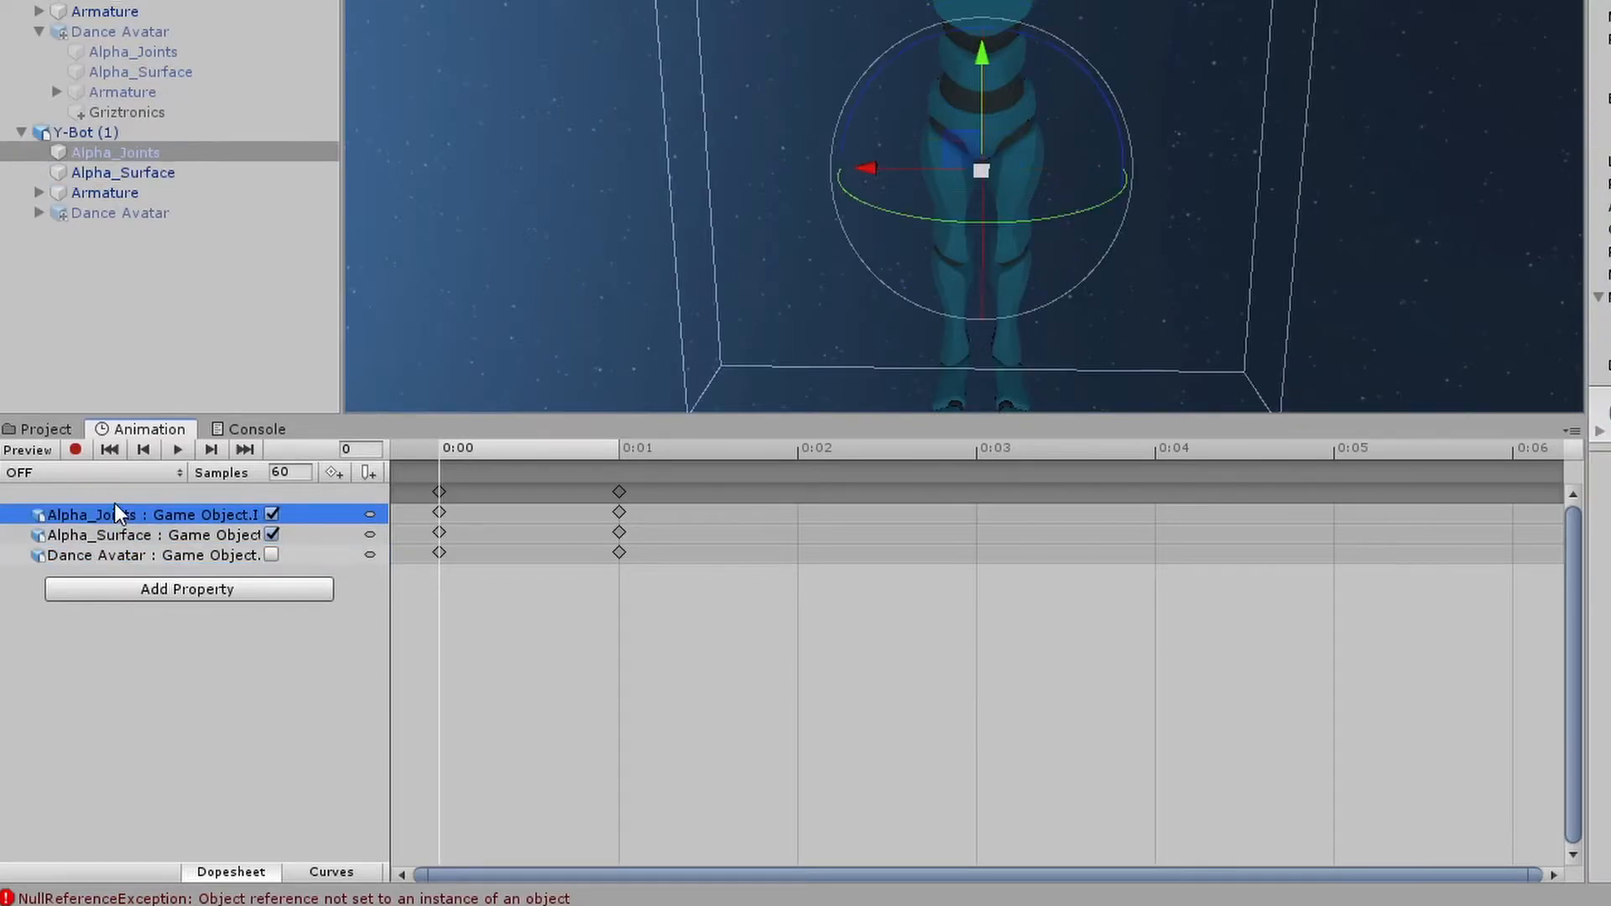
click(101, 474)
click(113, 527)
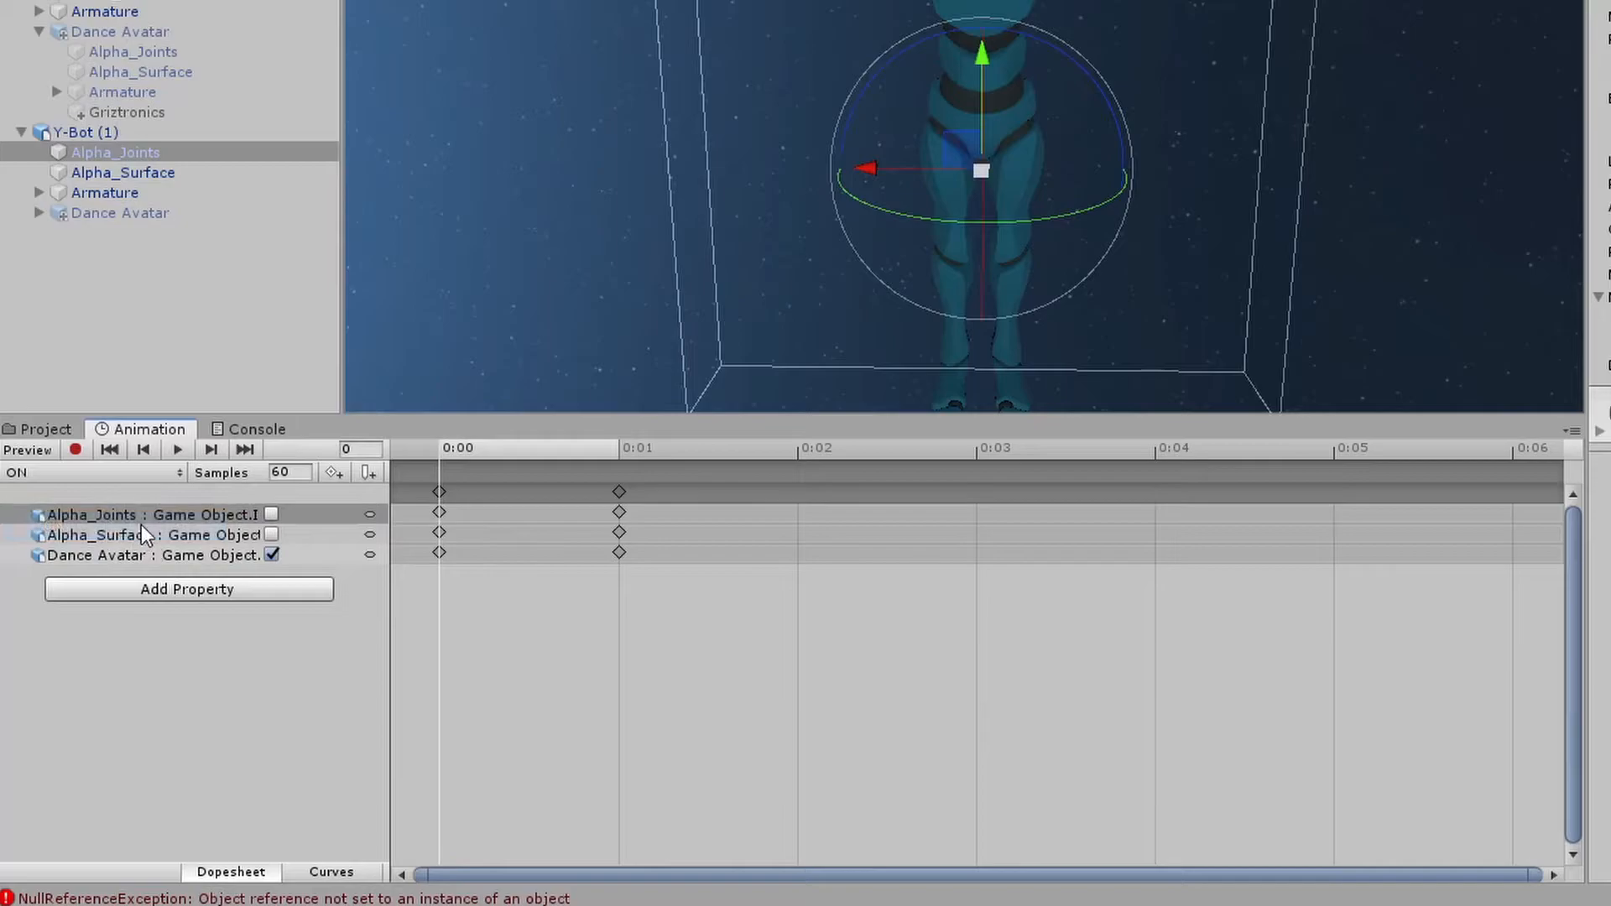
shift+click(151, 534)
click(165, 558)
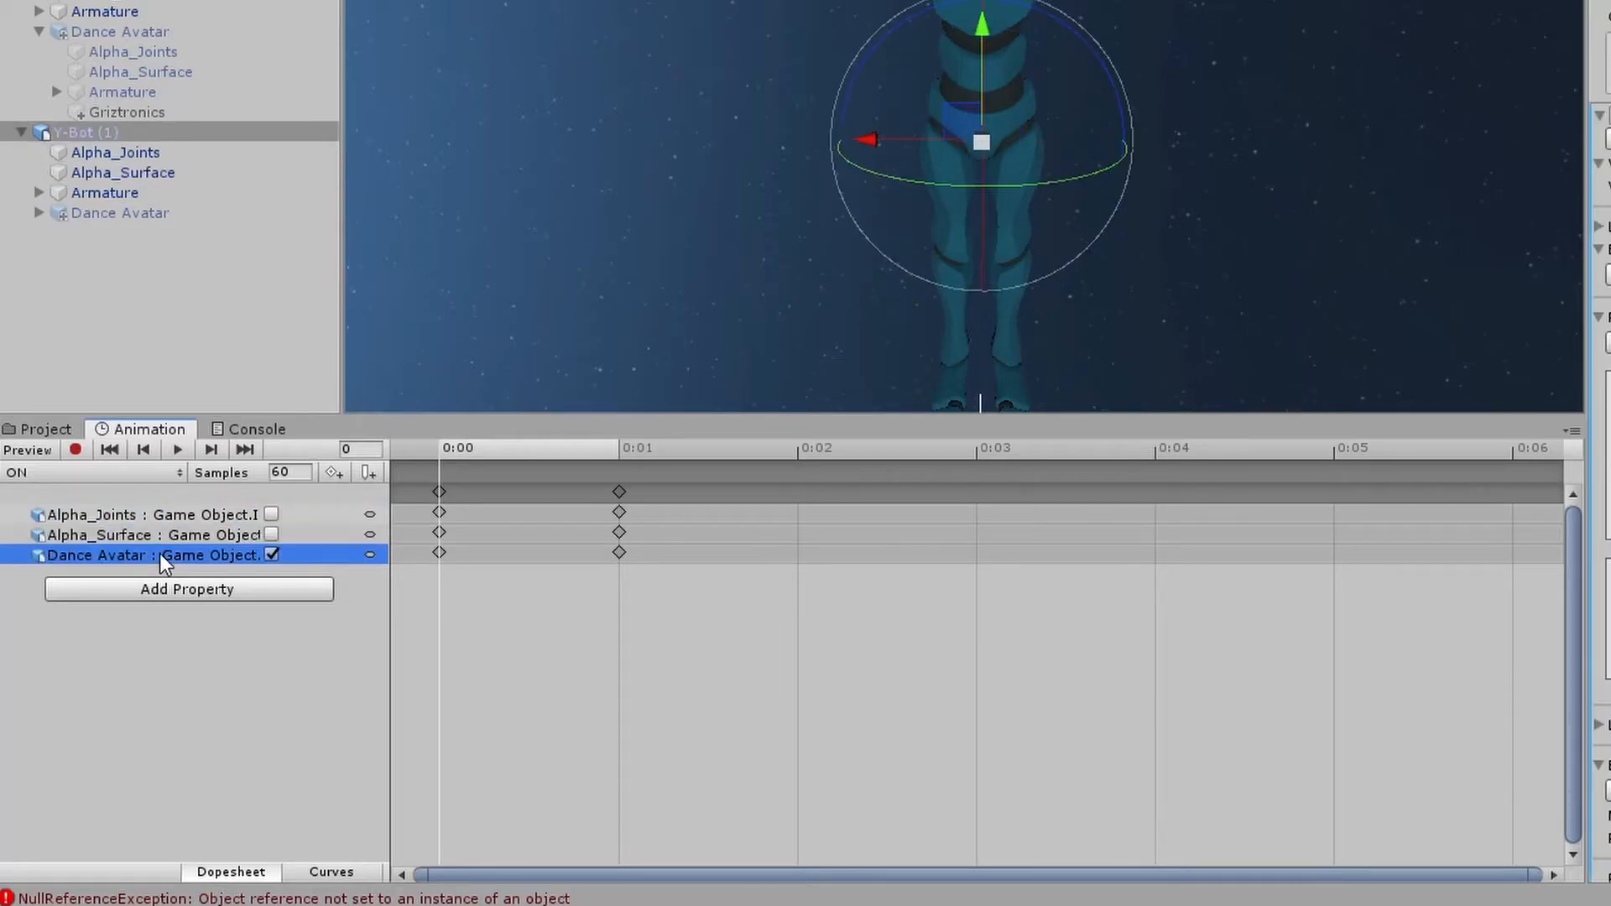
Inspect the Griztronics audio source under Y-Bot (1)'s Dance Avatar
click(62, 292)
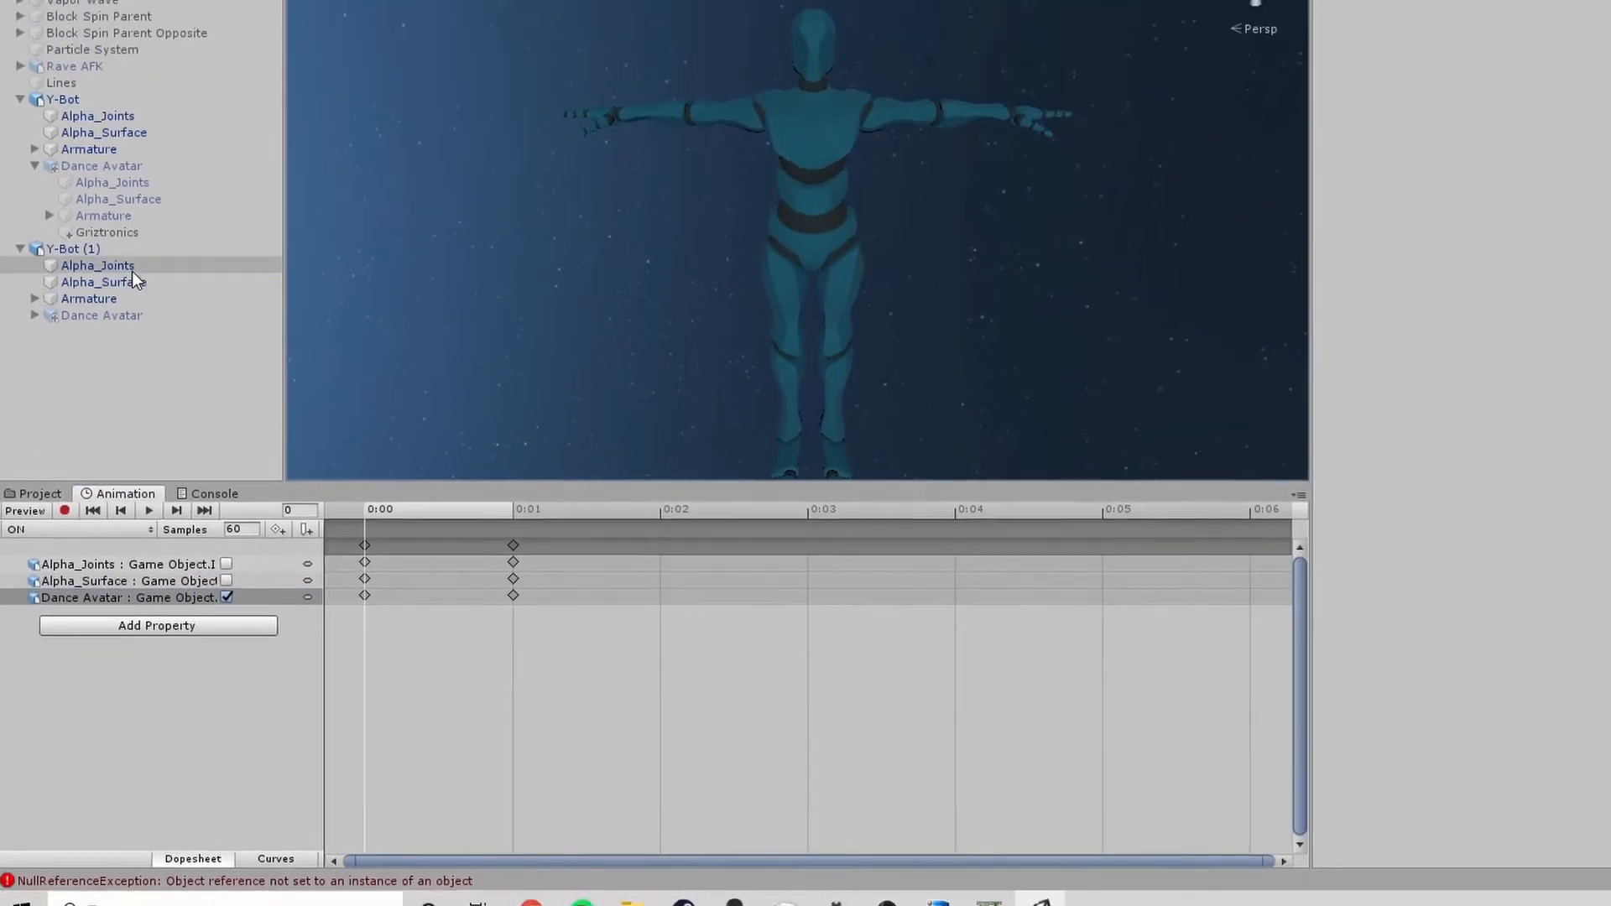
click(75, 313)
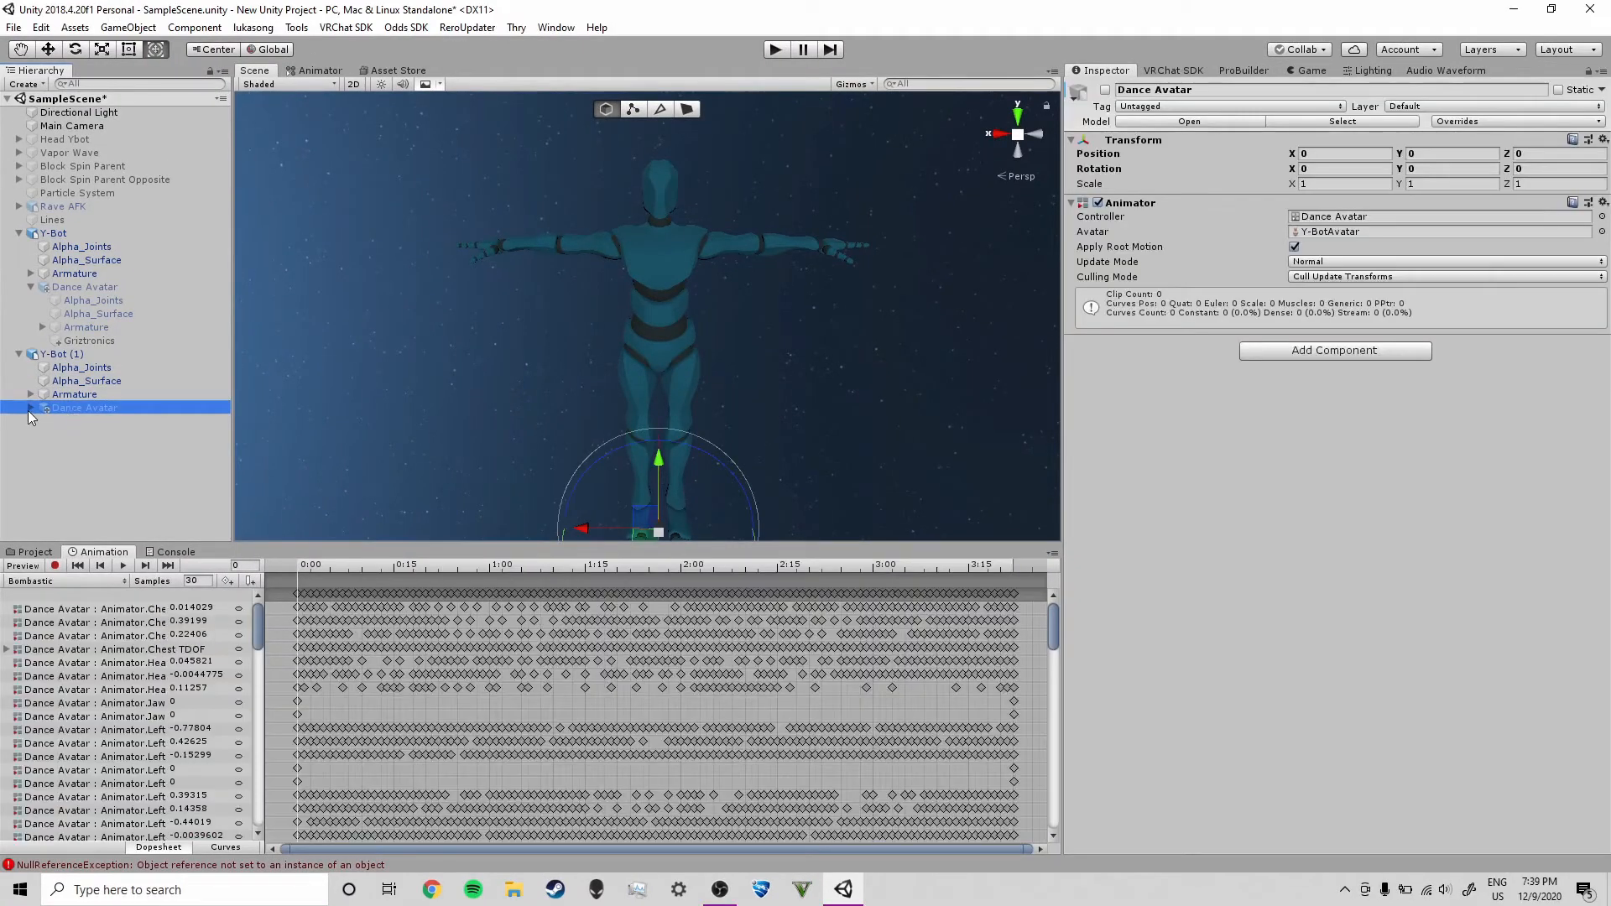
click(29, 409)
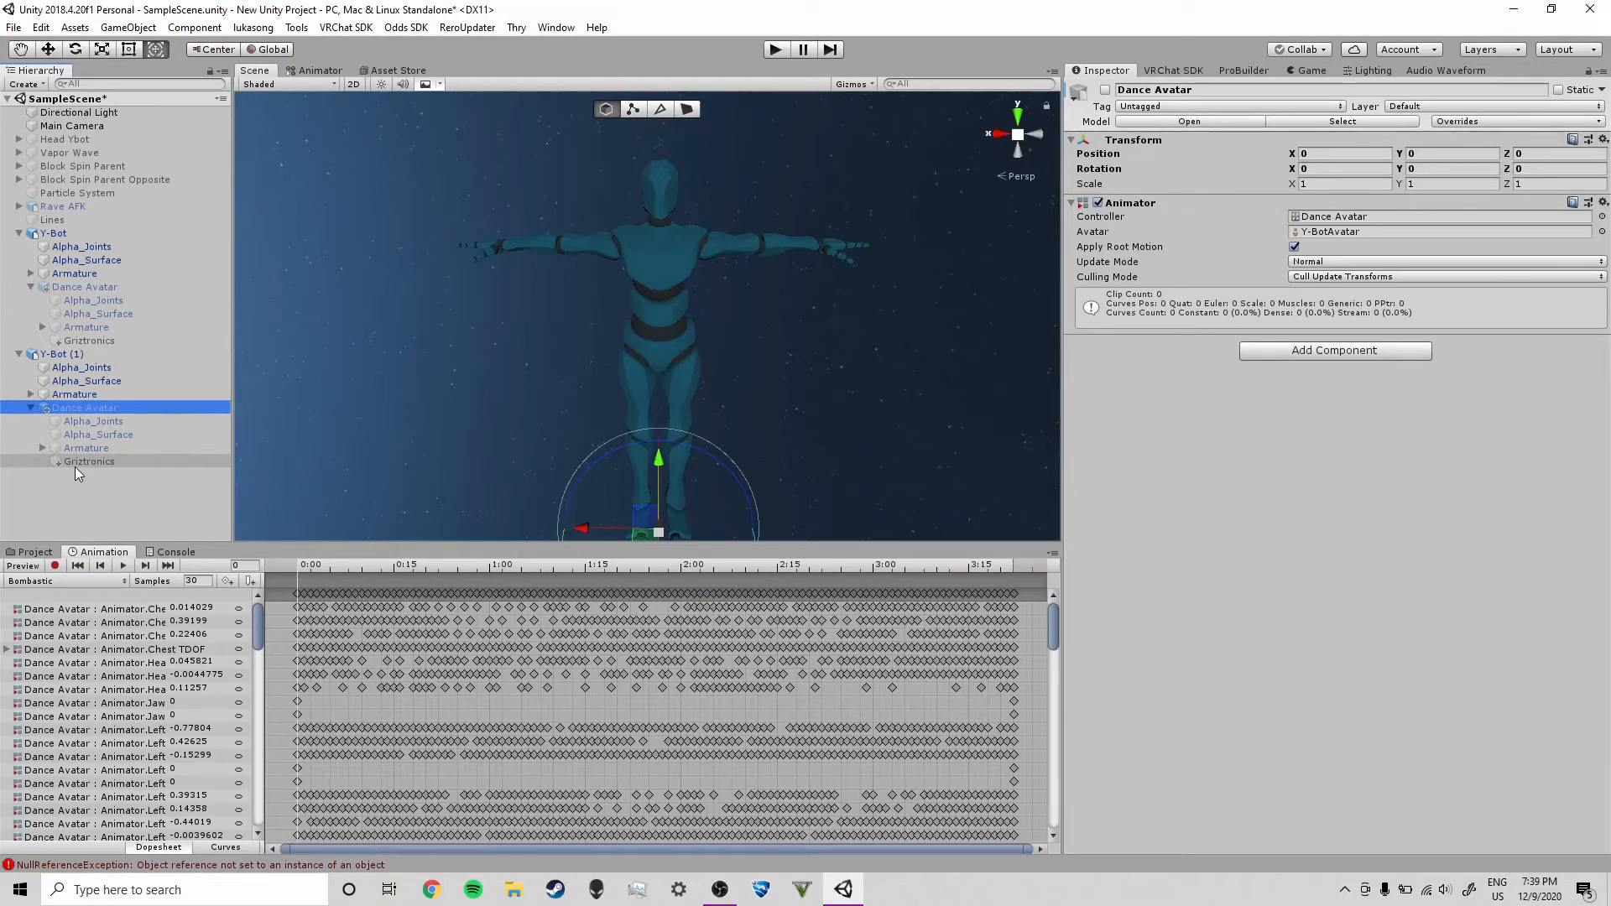
click(73, 467)
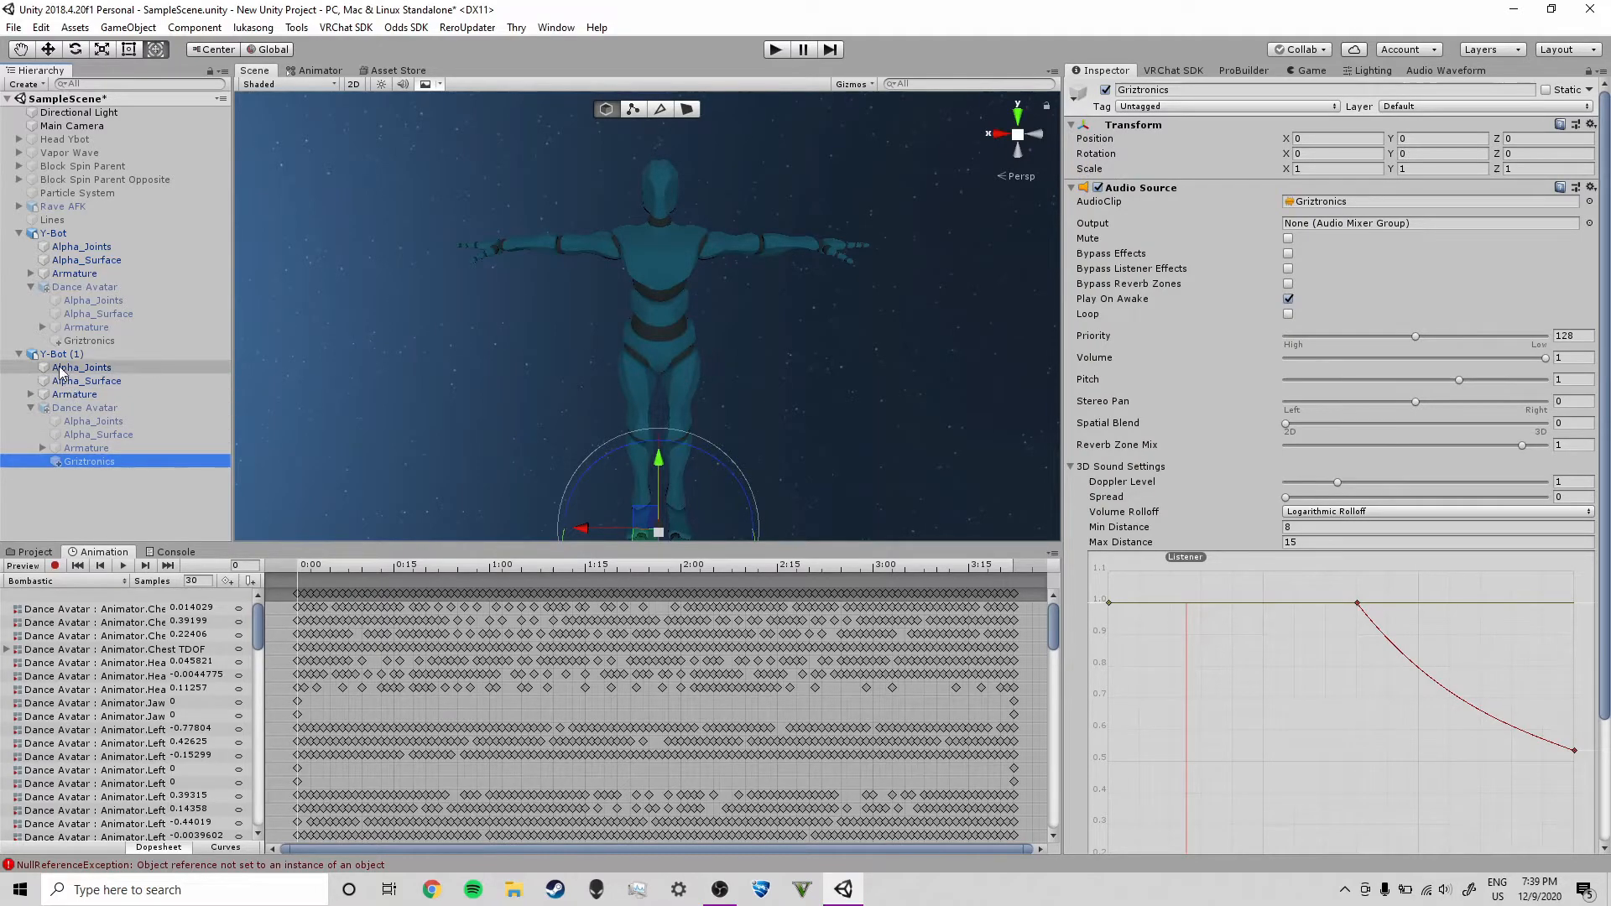
Delete the Y-Bot (1) object from the scene
click(35, 552)
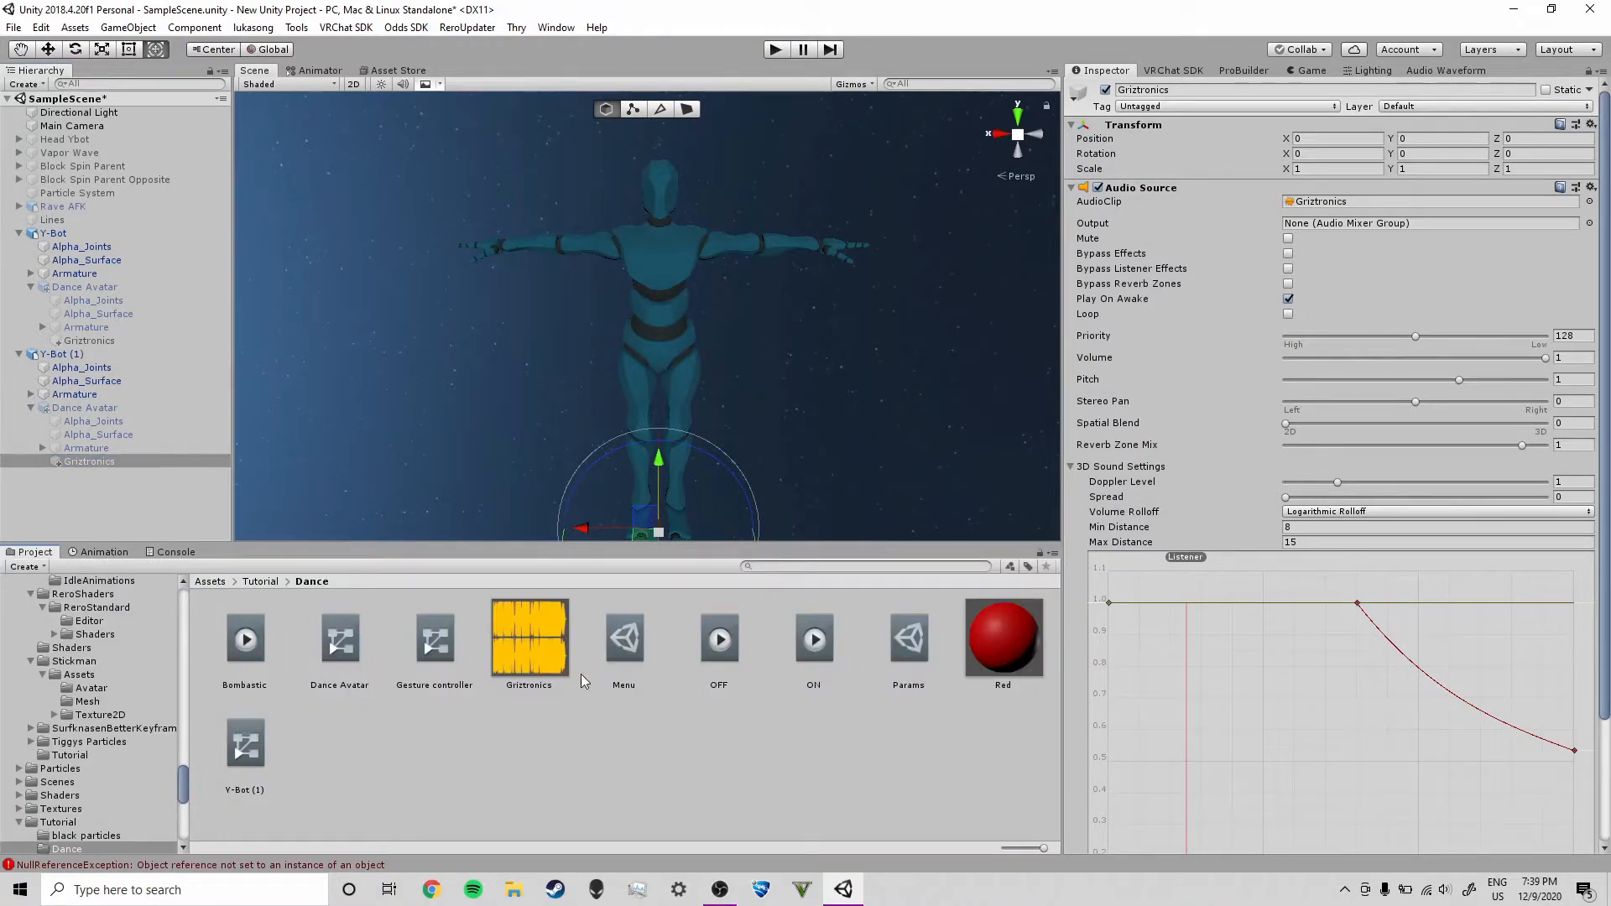
click(719, 640)
click(813, 640)
click(107, 552)
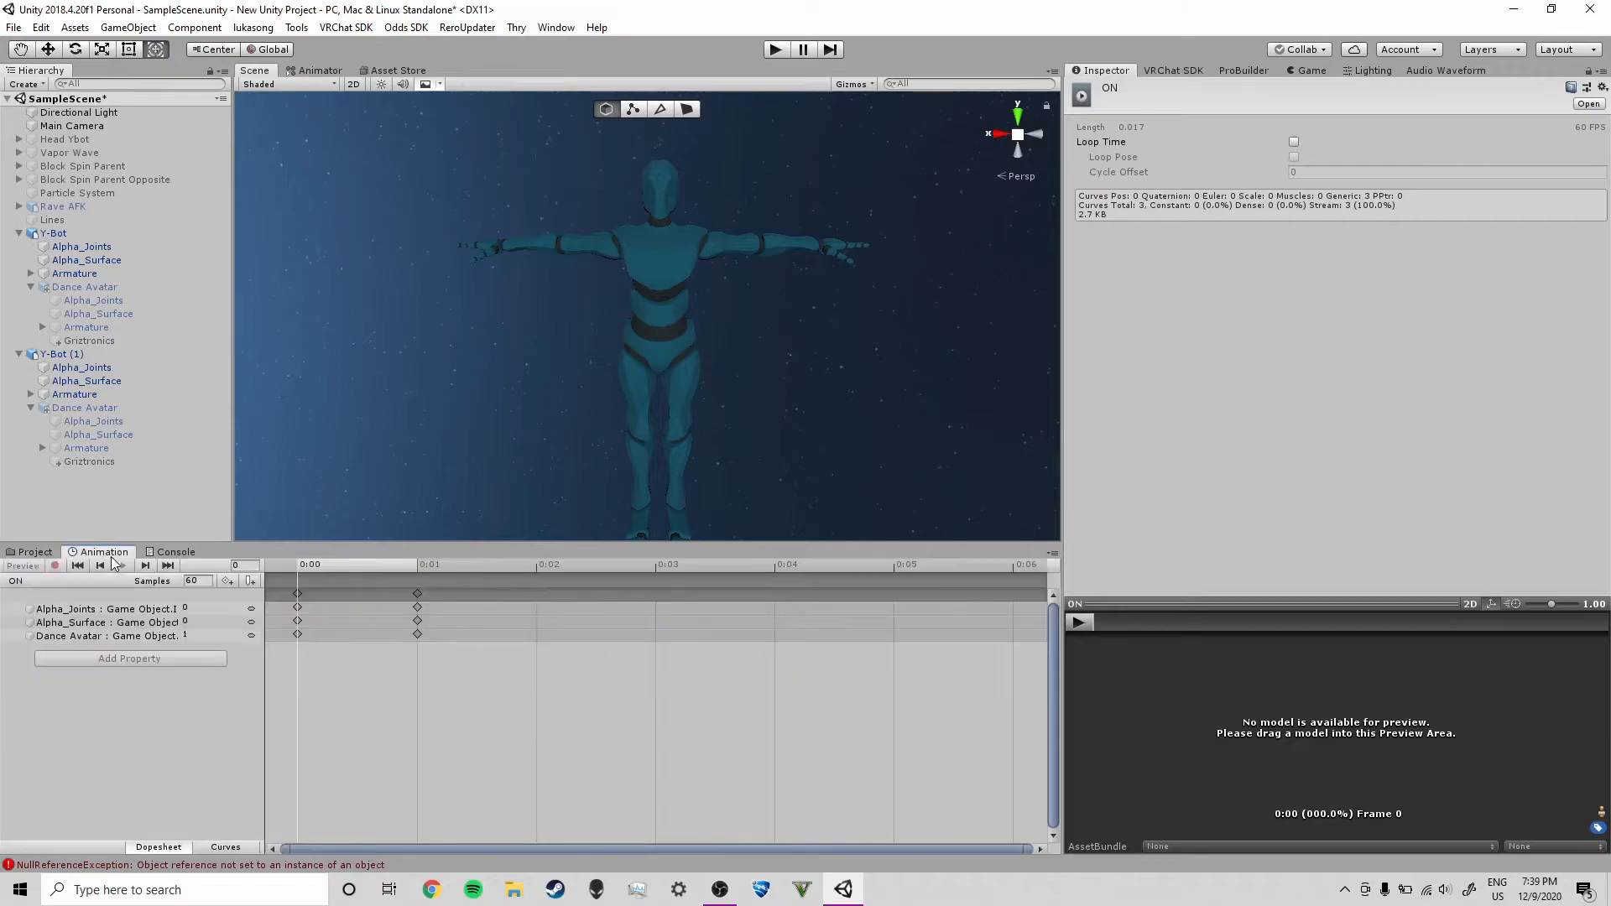
click(77, 354)
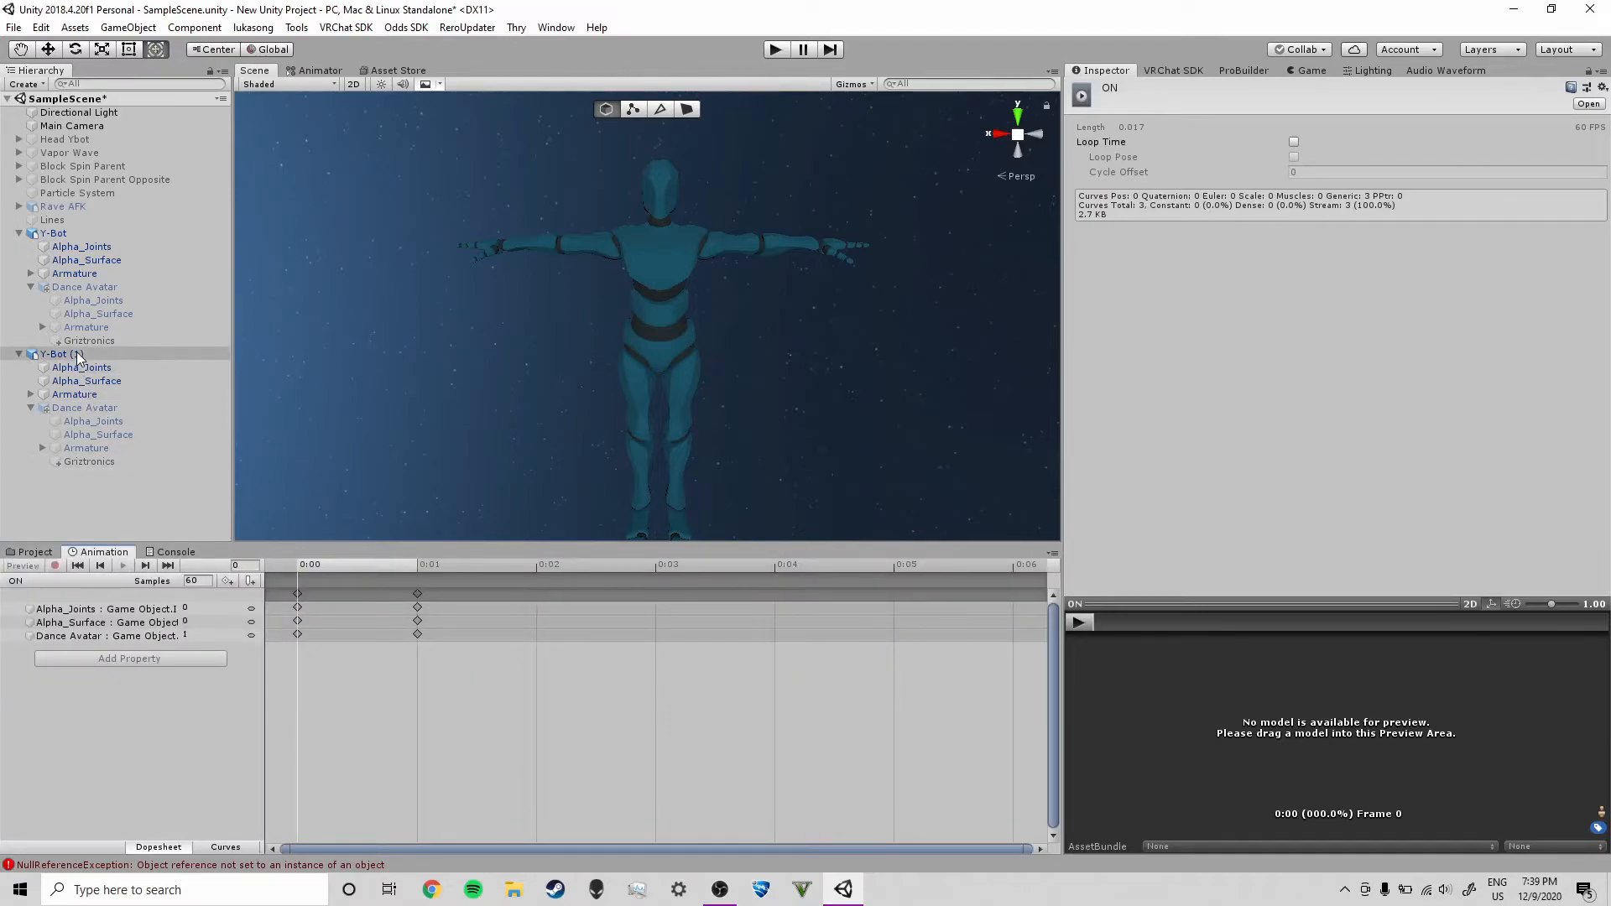
key(Delete)
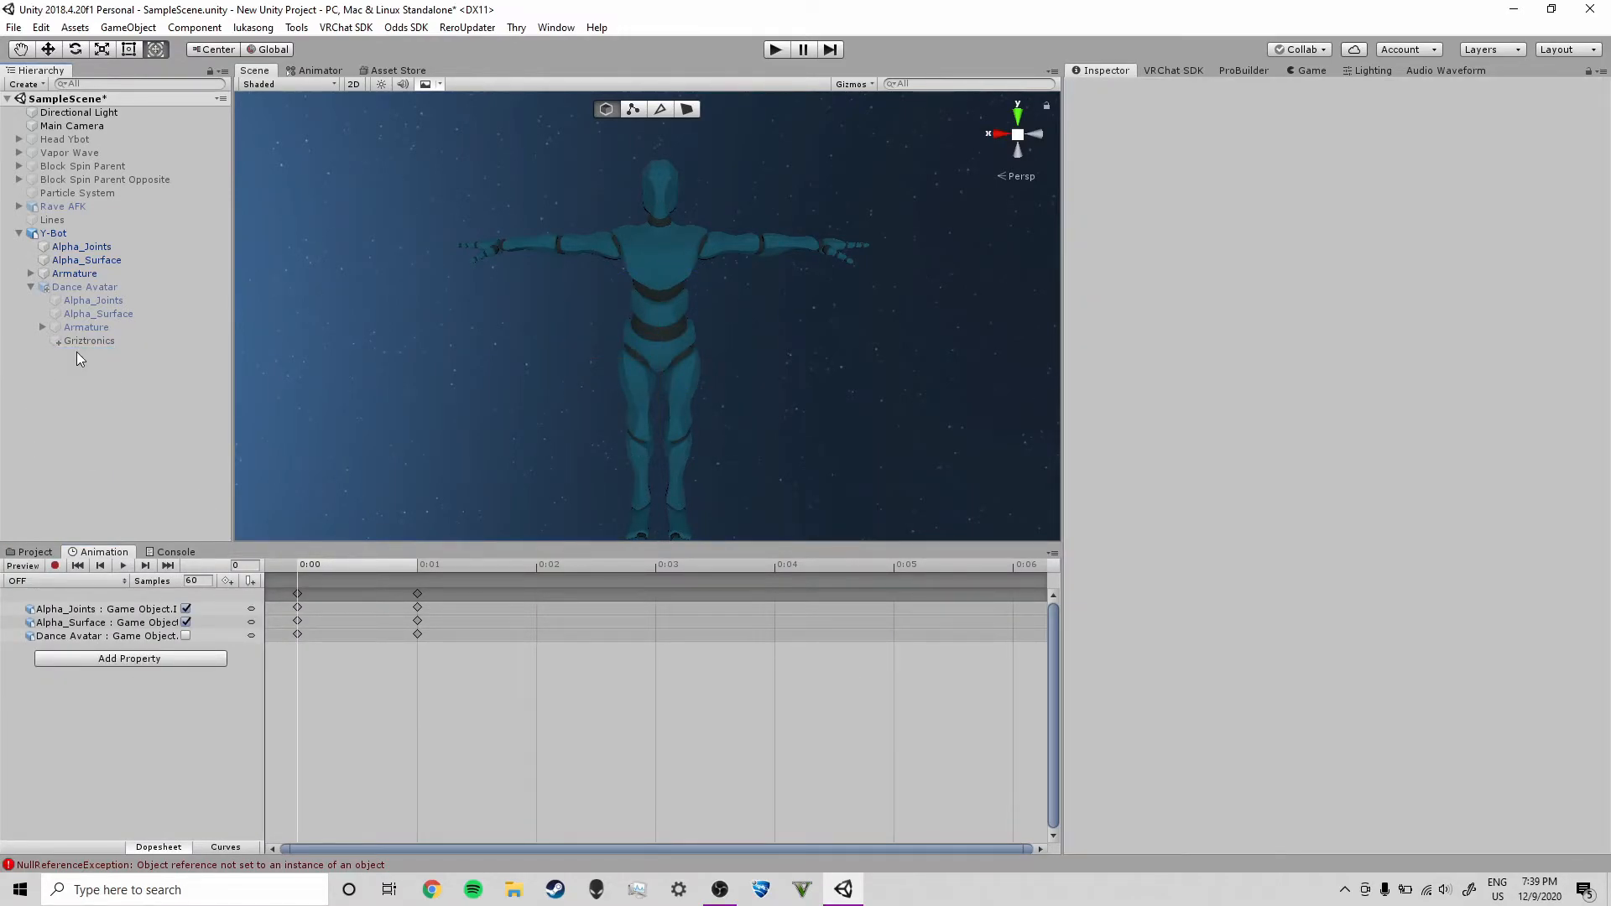
Delete the Y-Bot (1) animator controller asset from the Dance folder
click(35, 552)
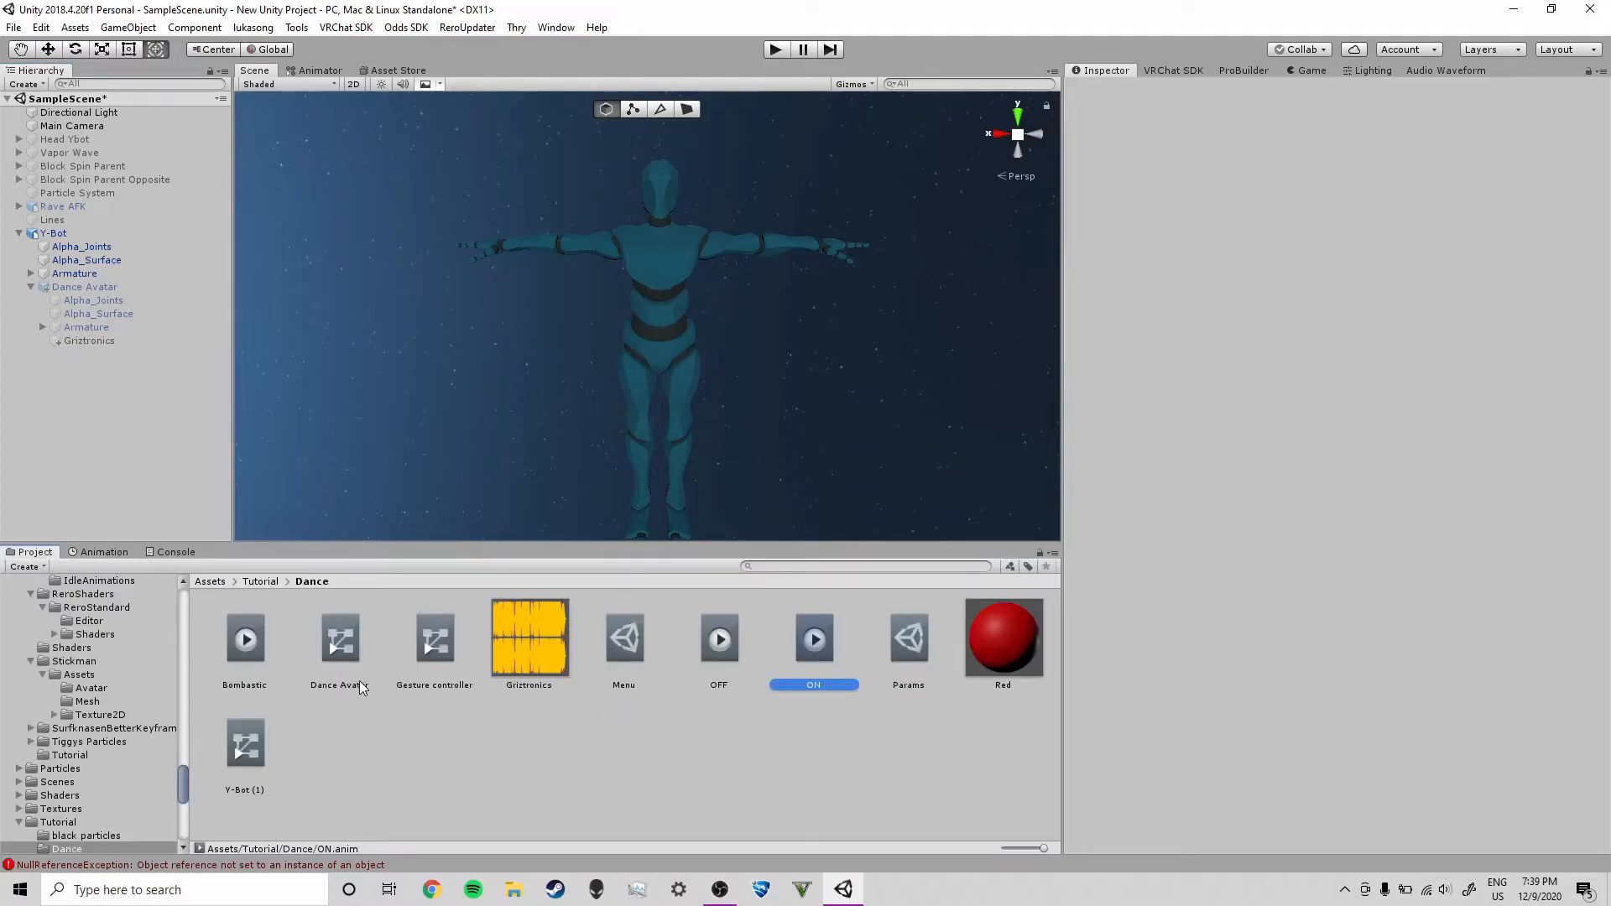
click(245, 757)
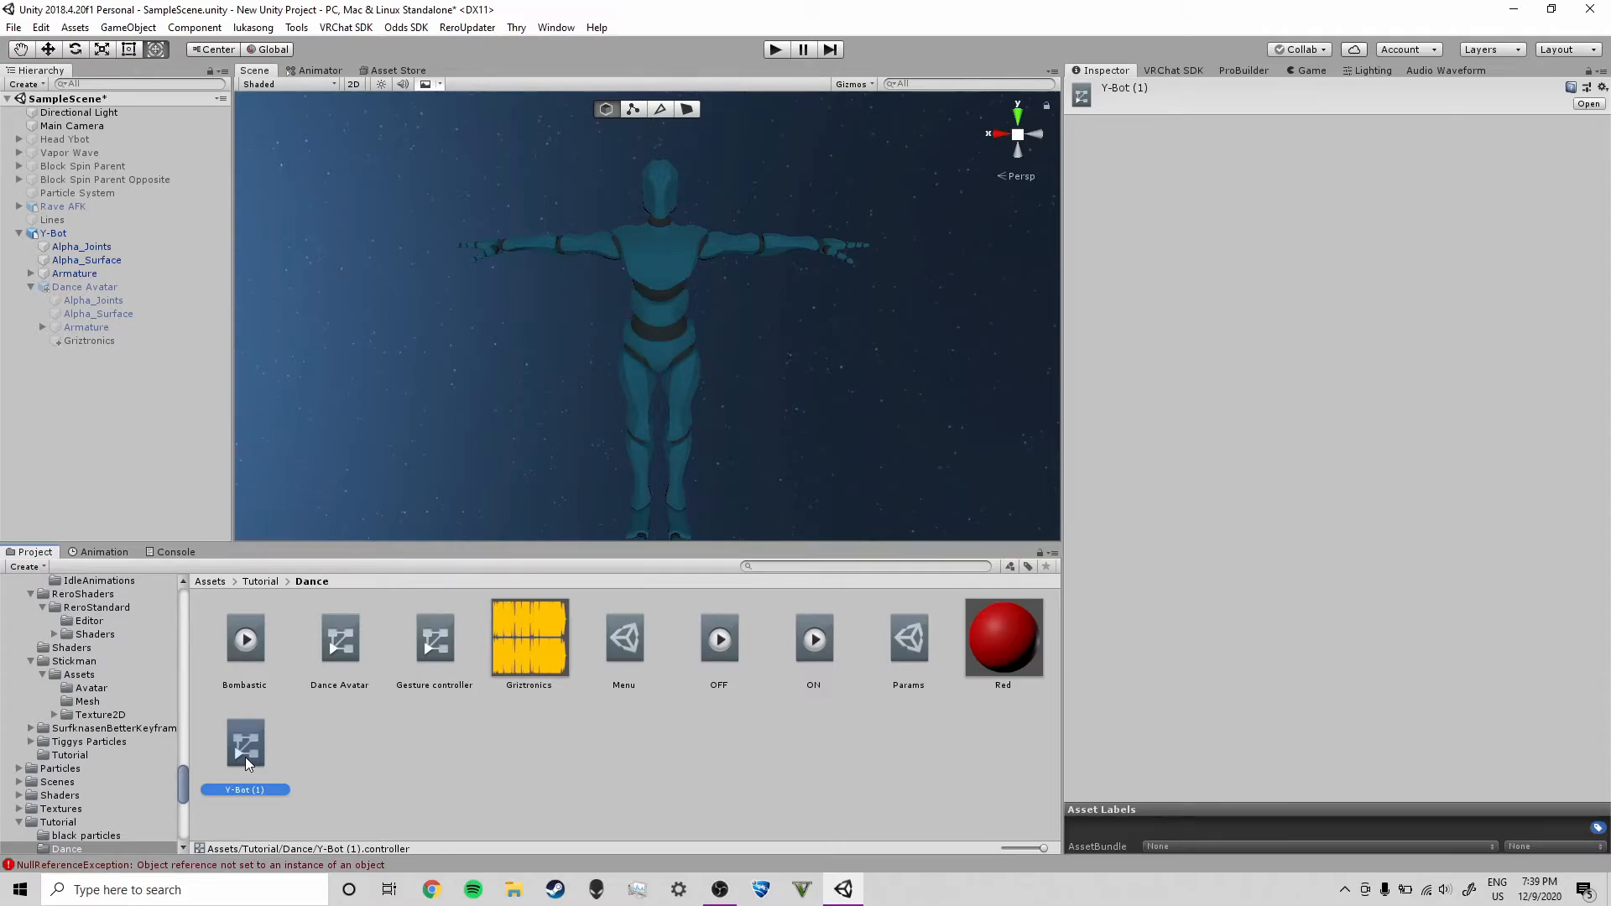
key(Delete)
click(870, 482)
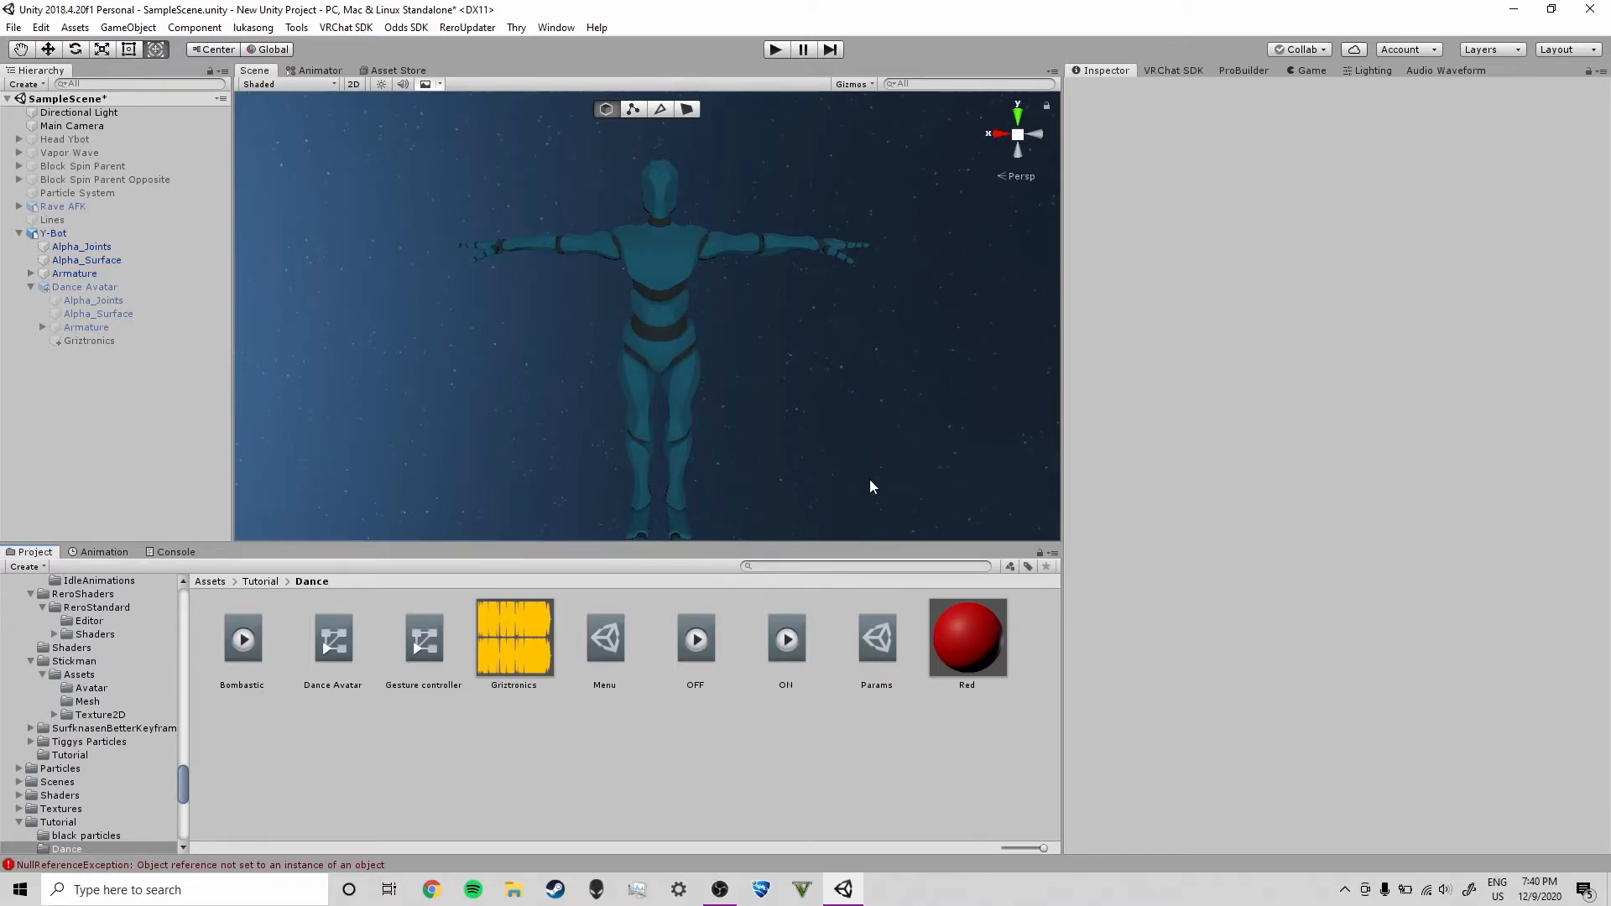
Open the Gesture controller asset from the Dance folder in the Animator
click(606, 641)
click(425, 641)
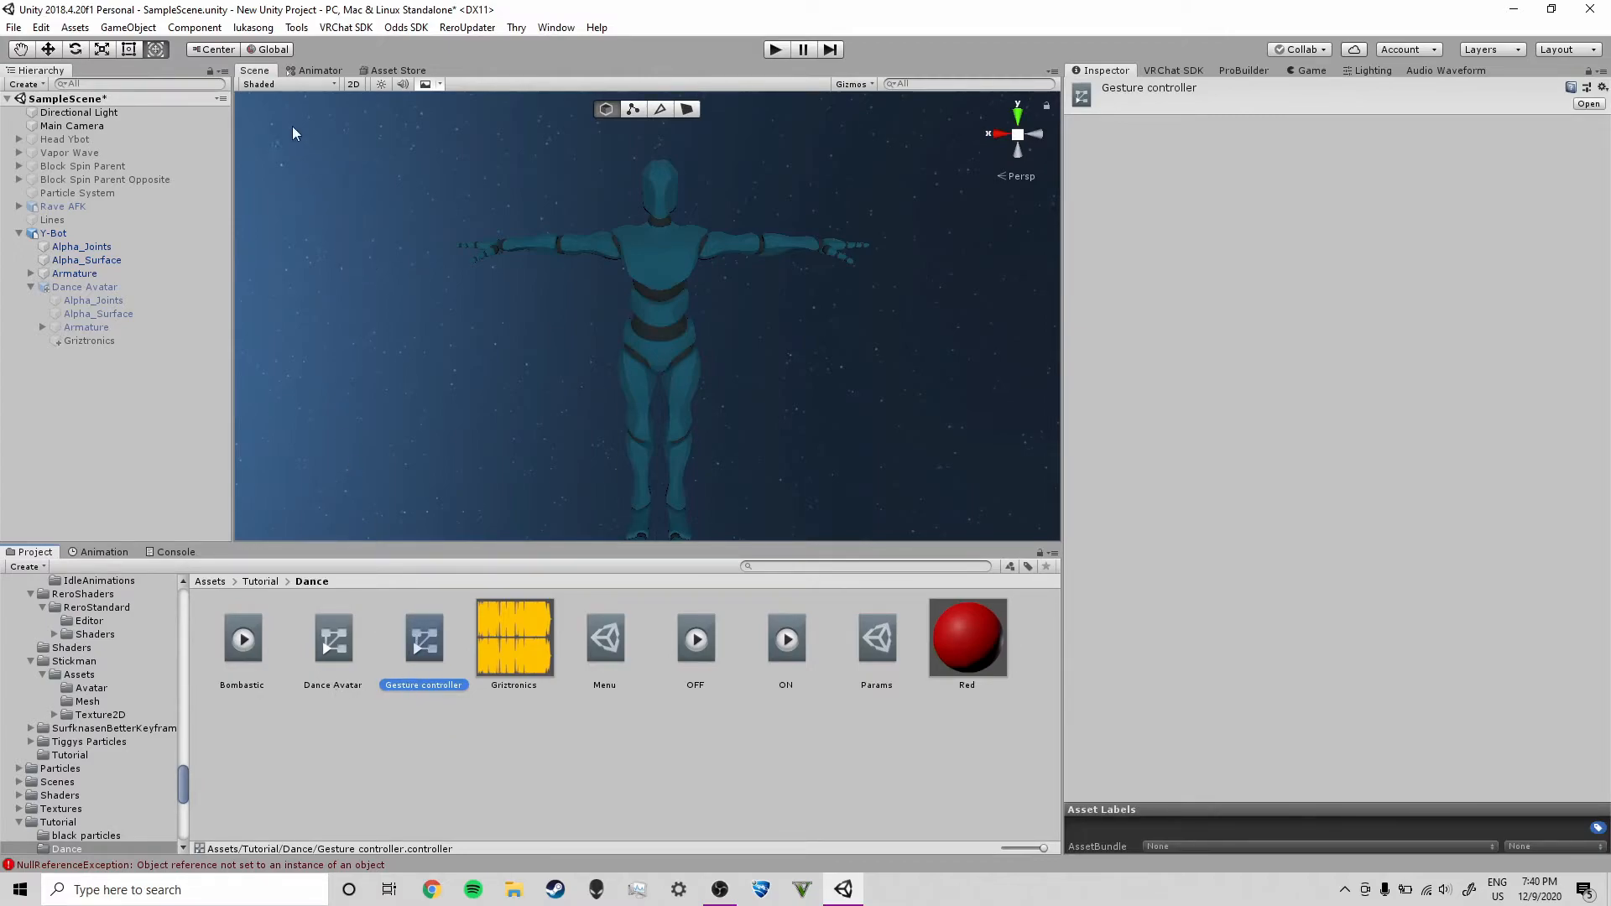
click(312, 71)
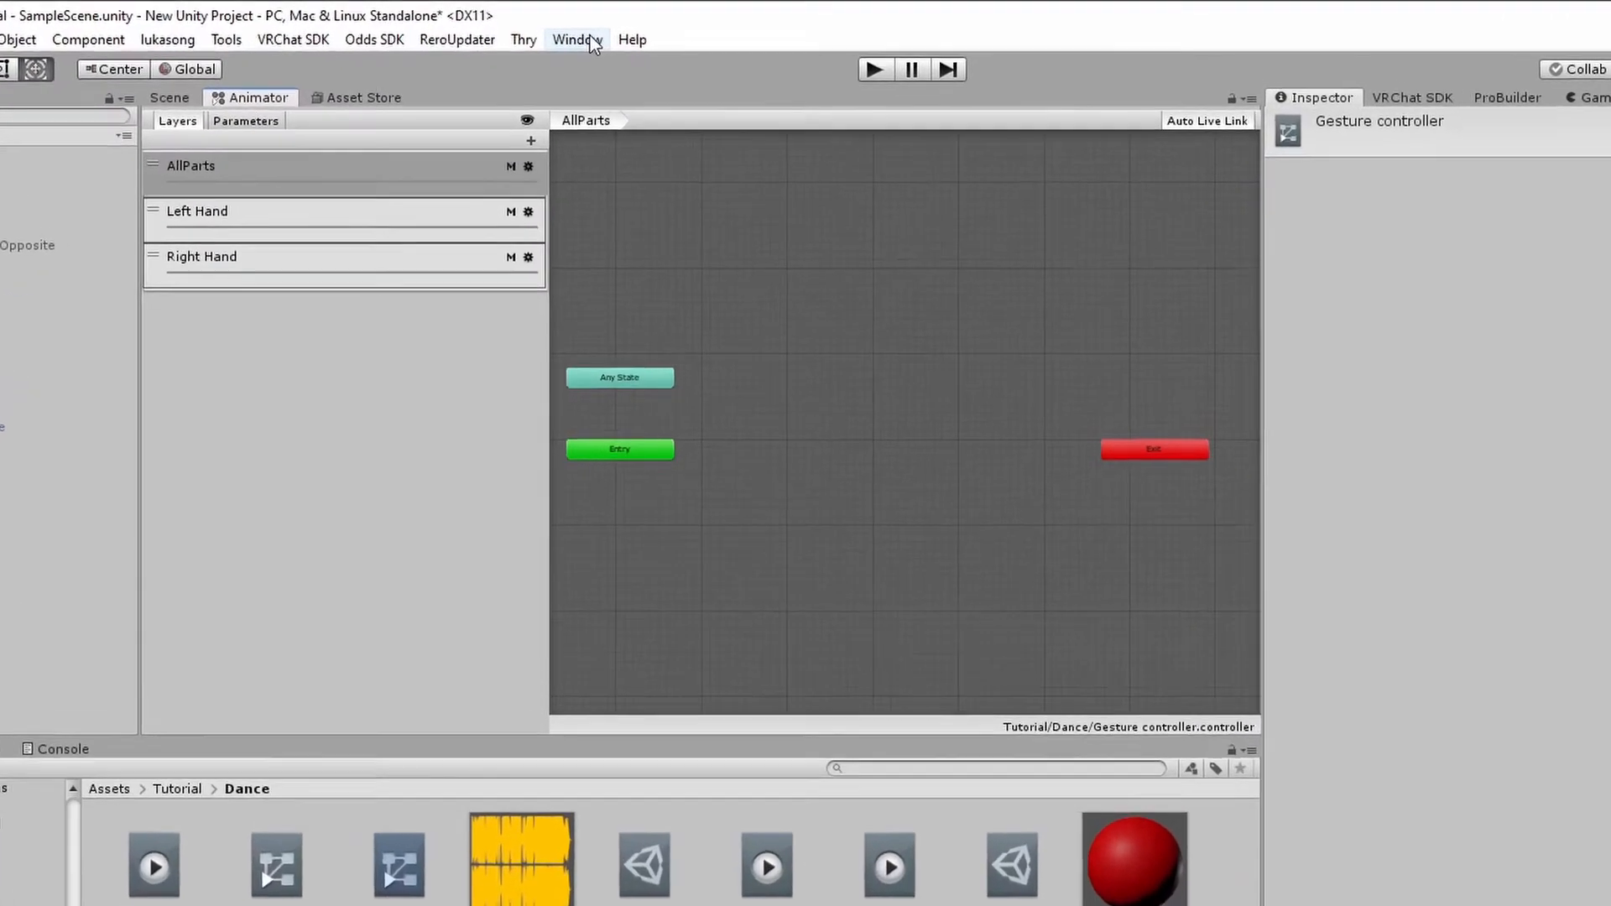
click(556, 28)
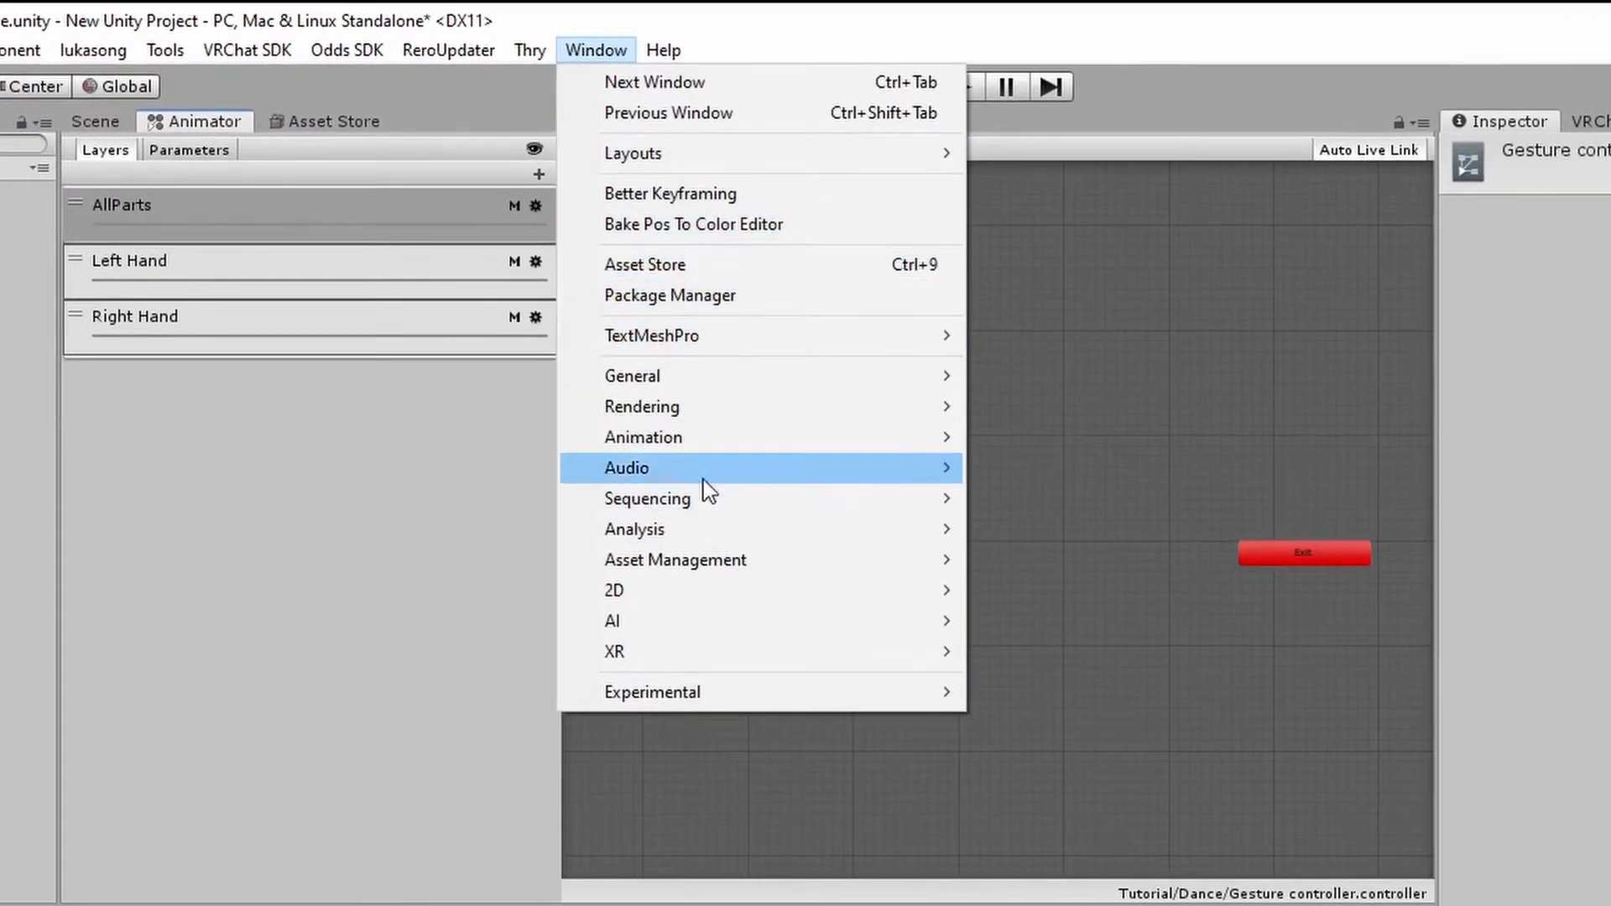
mouse_move(703, 438)
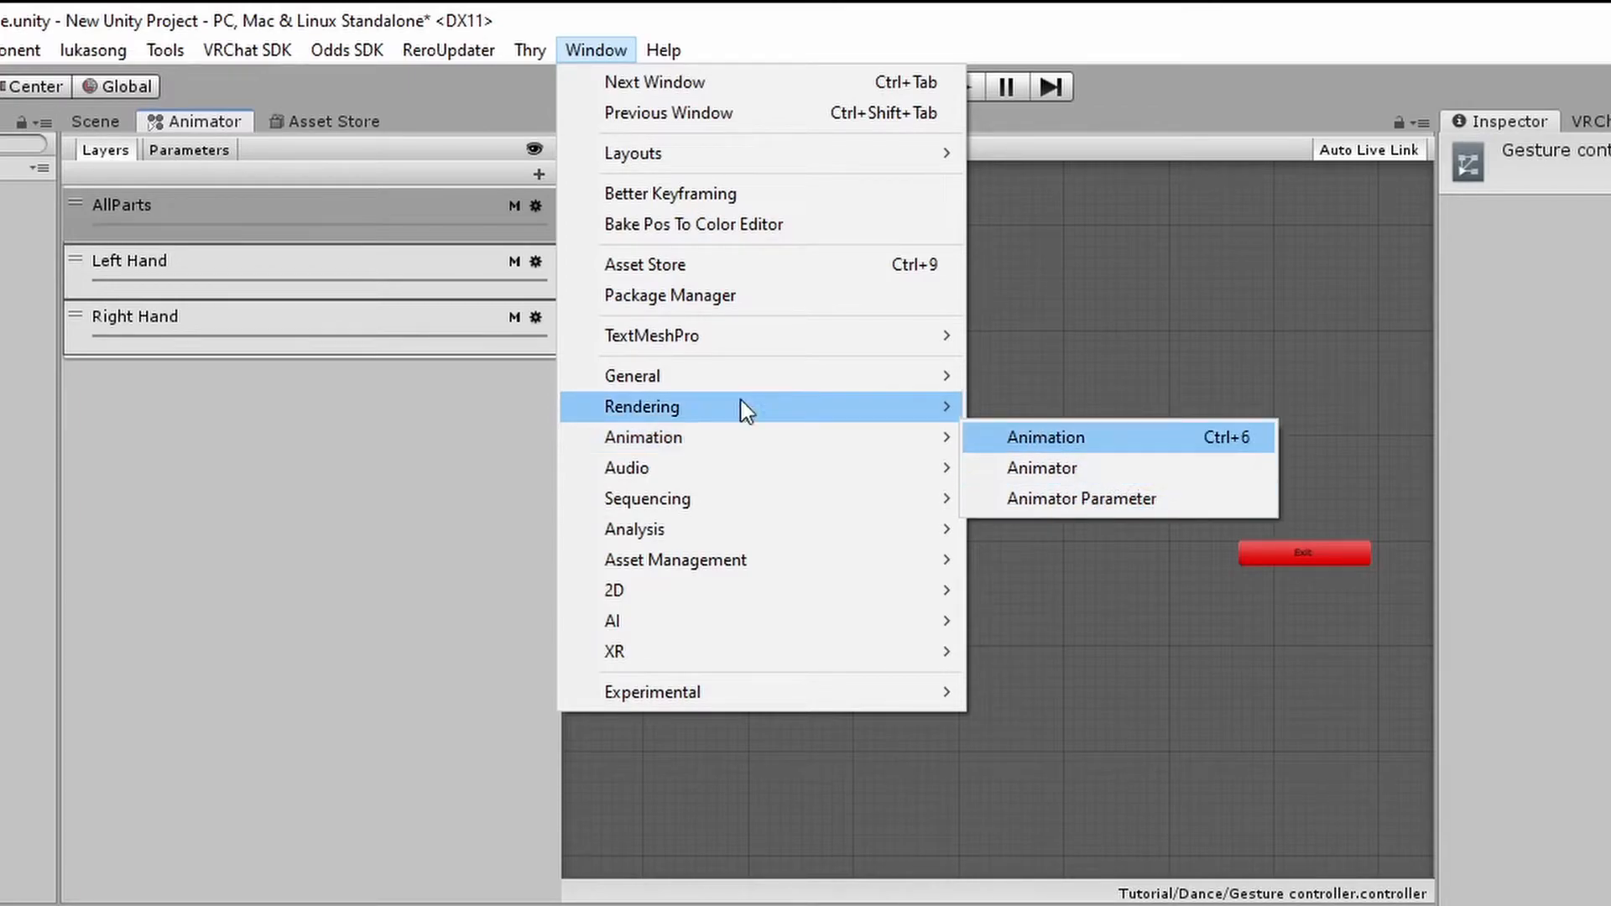
click(324, 485)
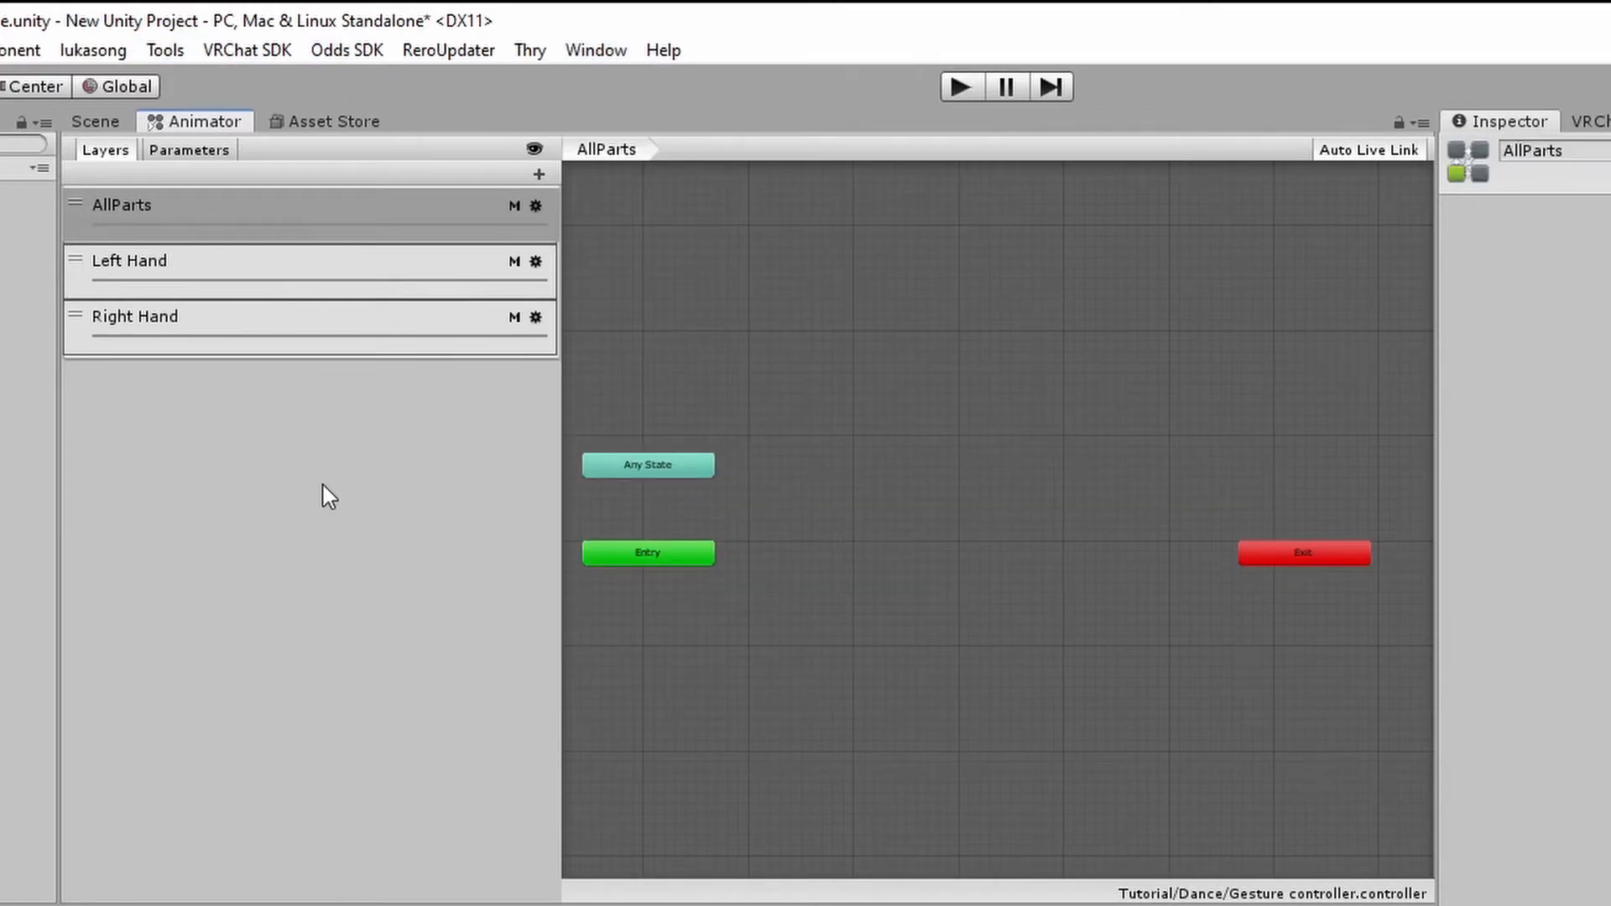
Add an Int parameter named dance1 to the Gesture controller, matching the dance1 entry in the Params asset
click(205, 153)
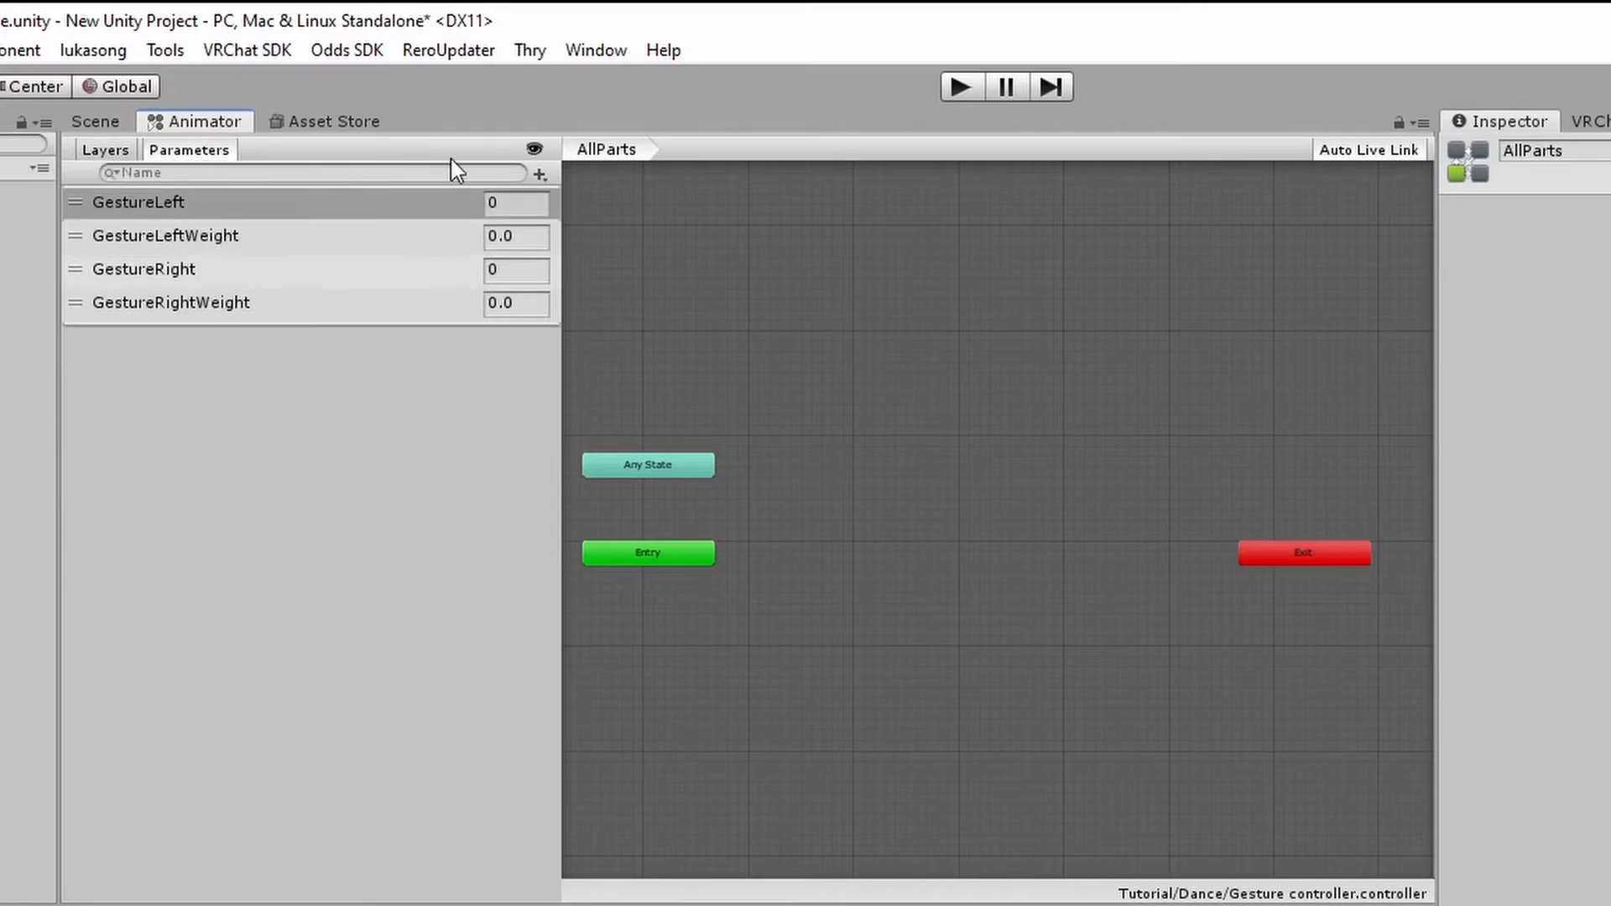
click(540, 176)
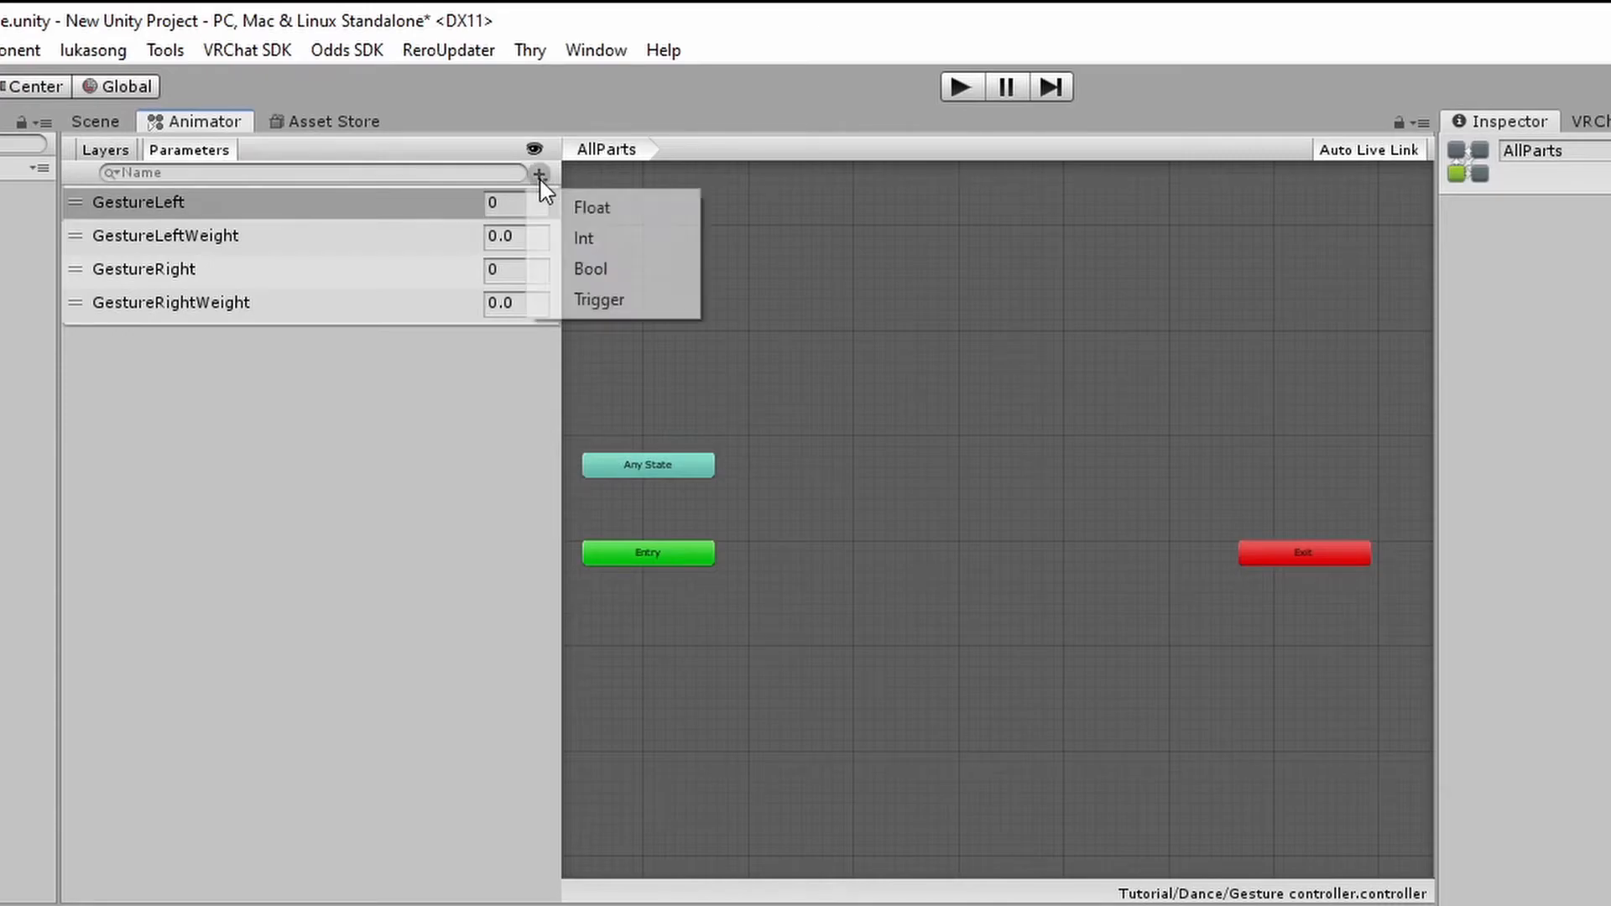
click(579, 239)
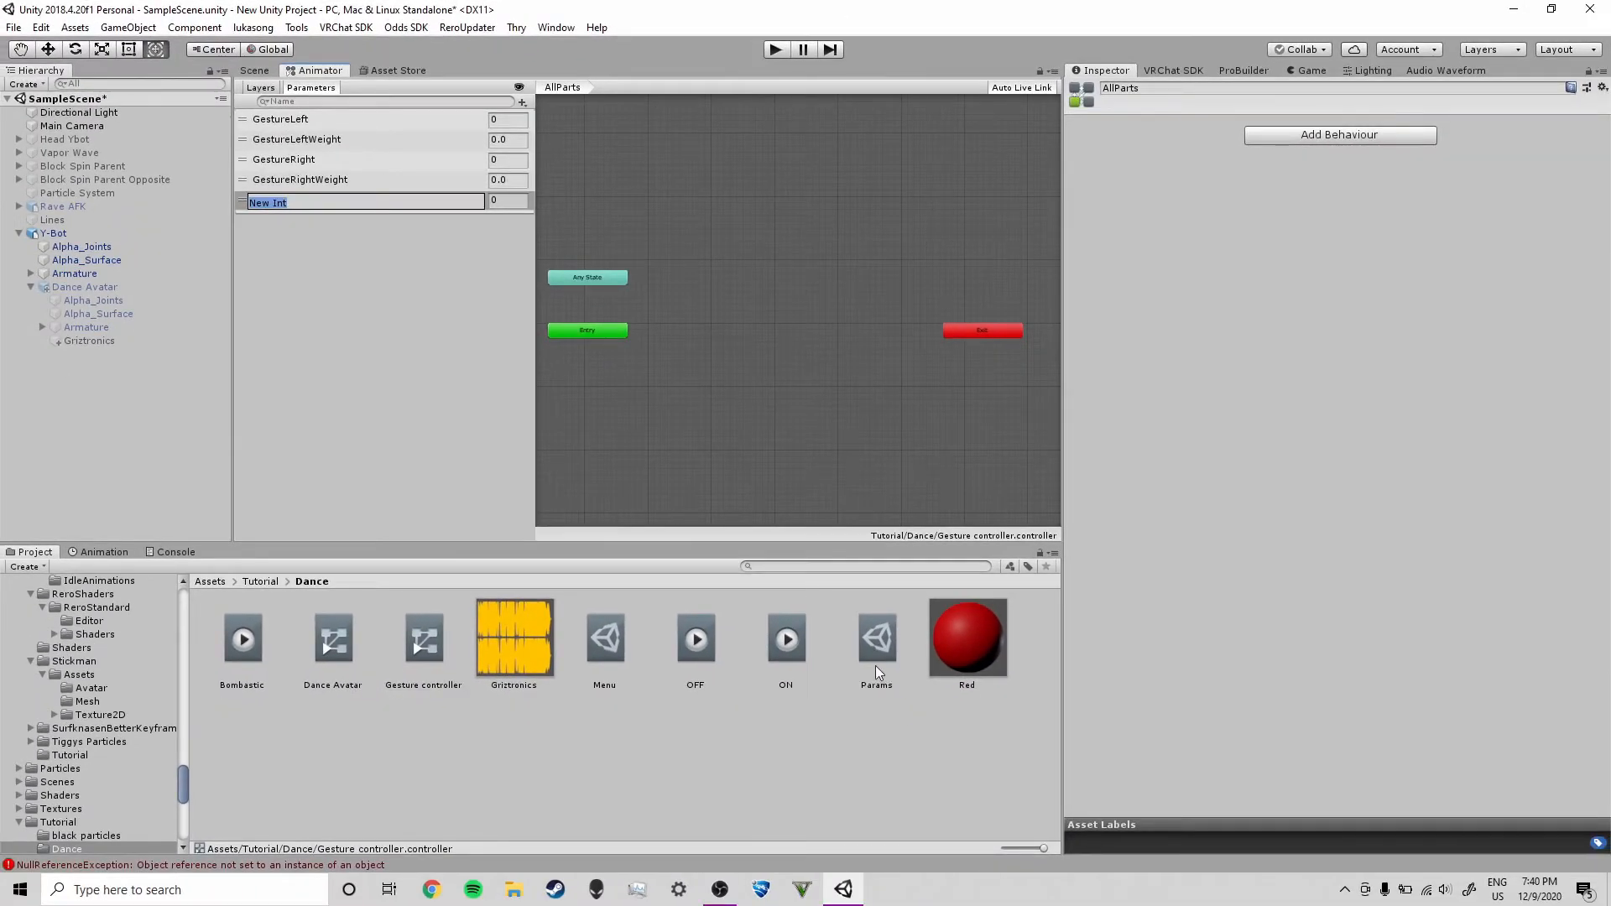
click(874, 666)
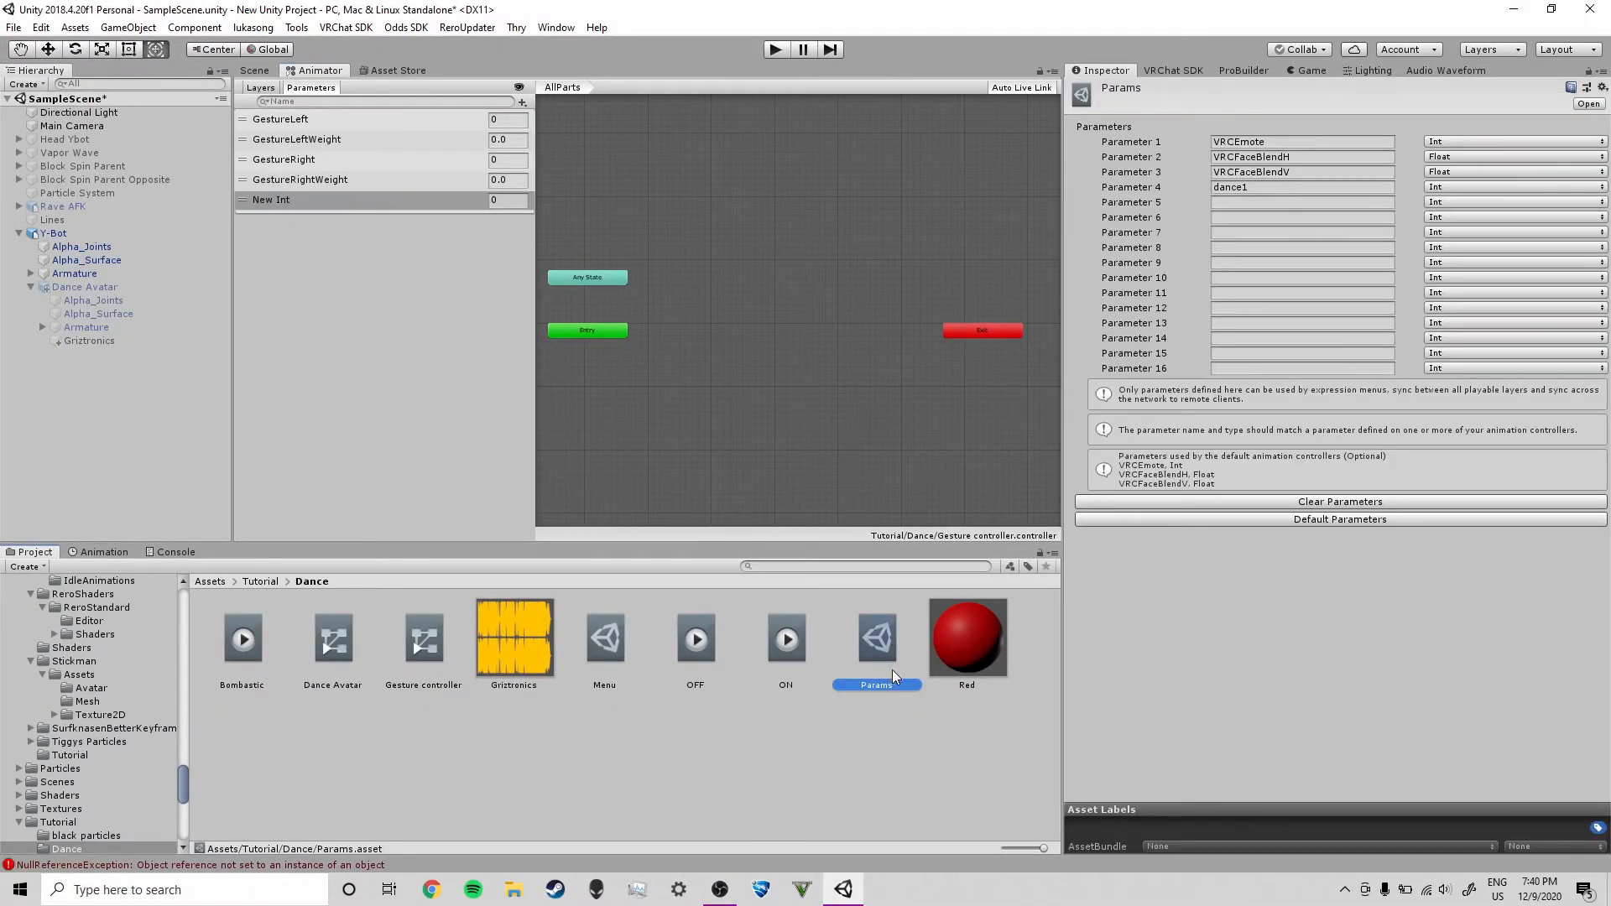
click(1221, 188)
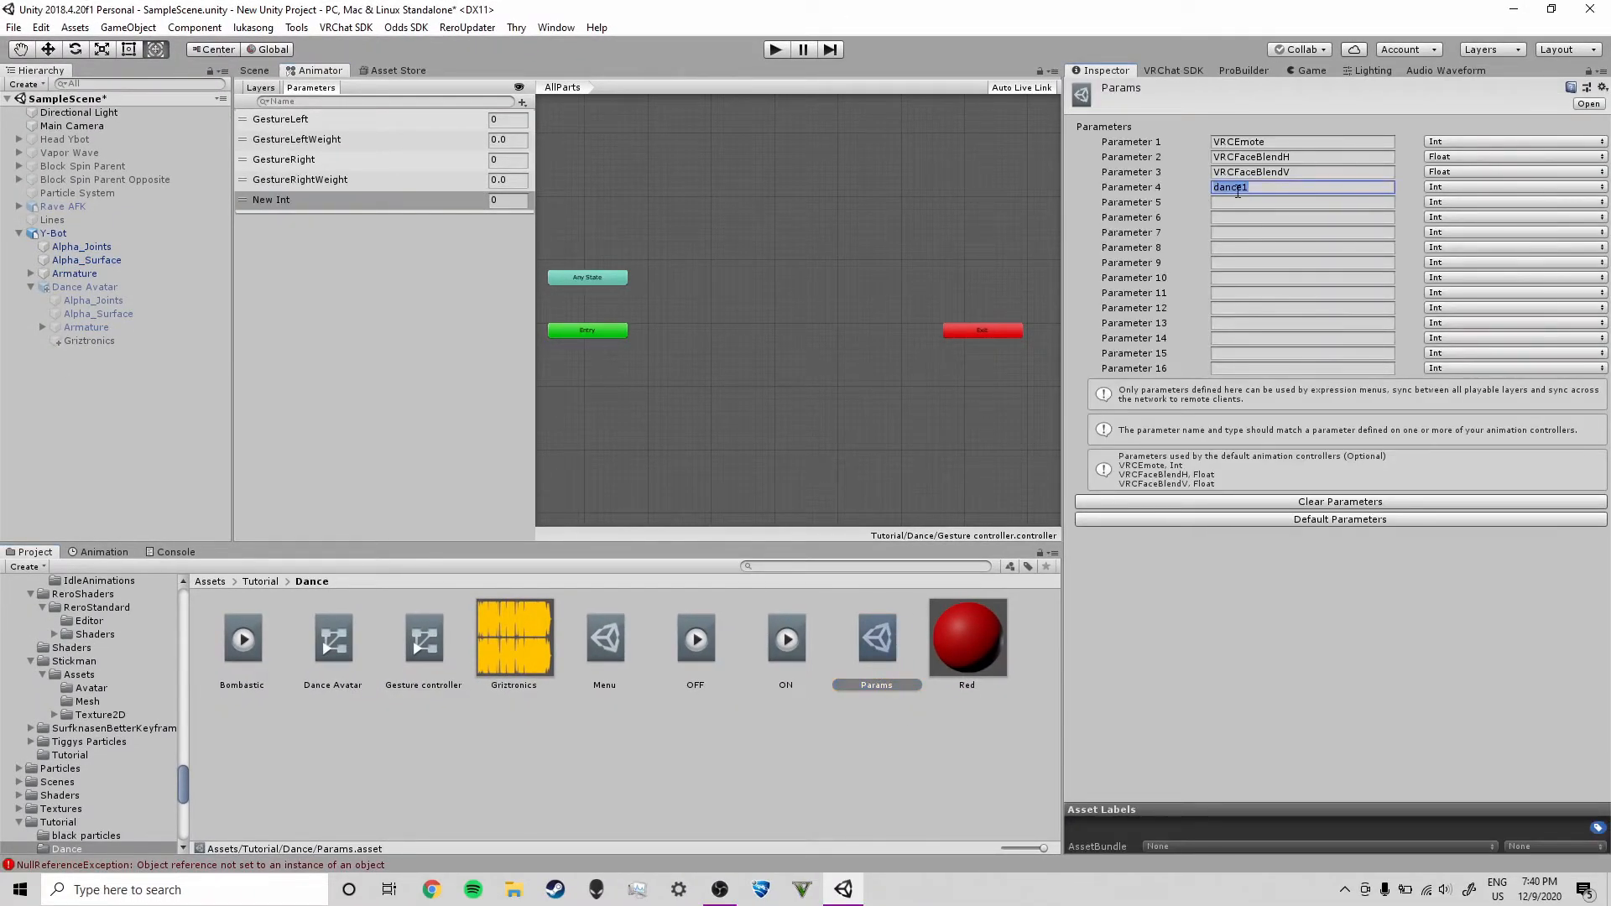
key(Tab)
key(Tab)
key(Tab)
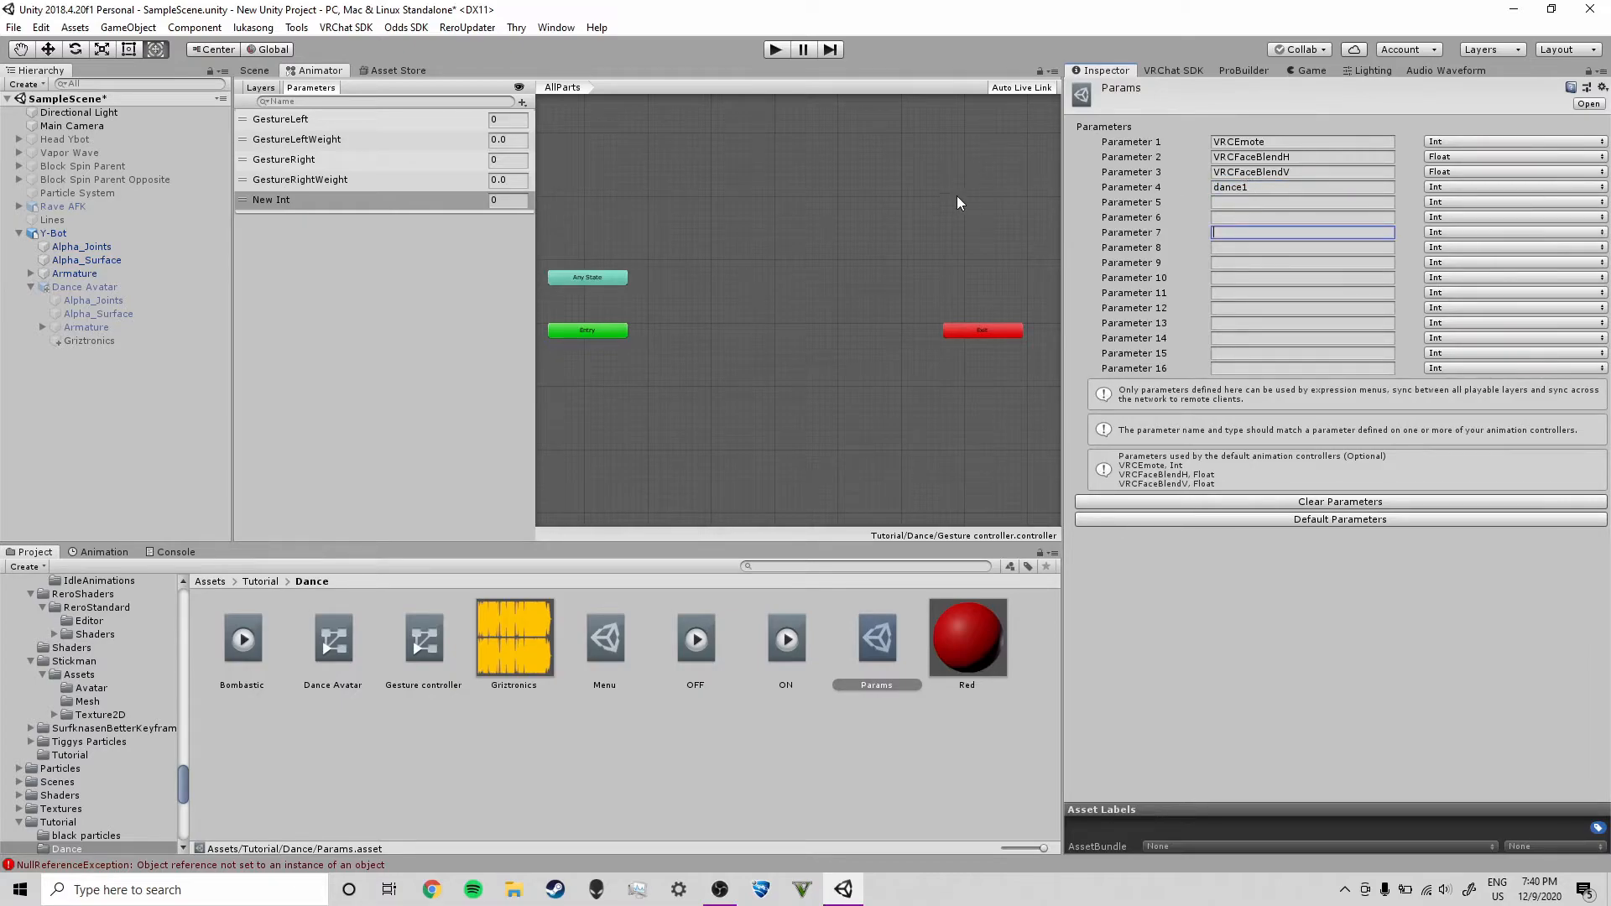
click(291, 202)
click(279, 200)
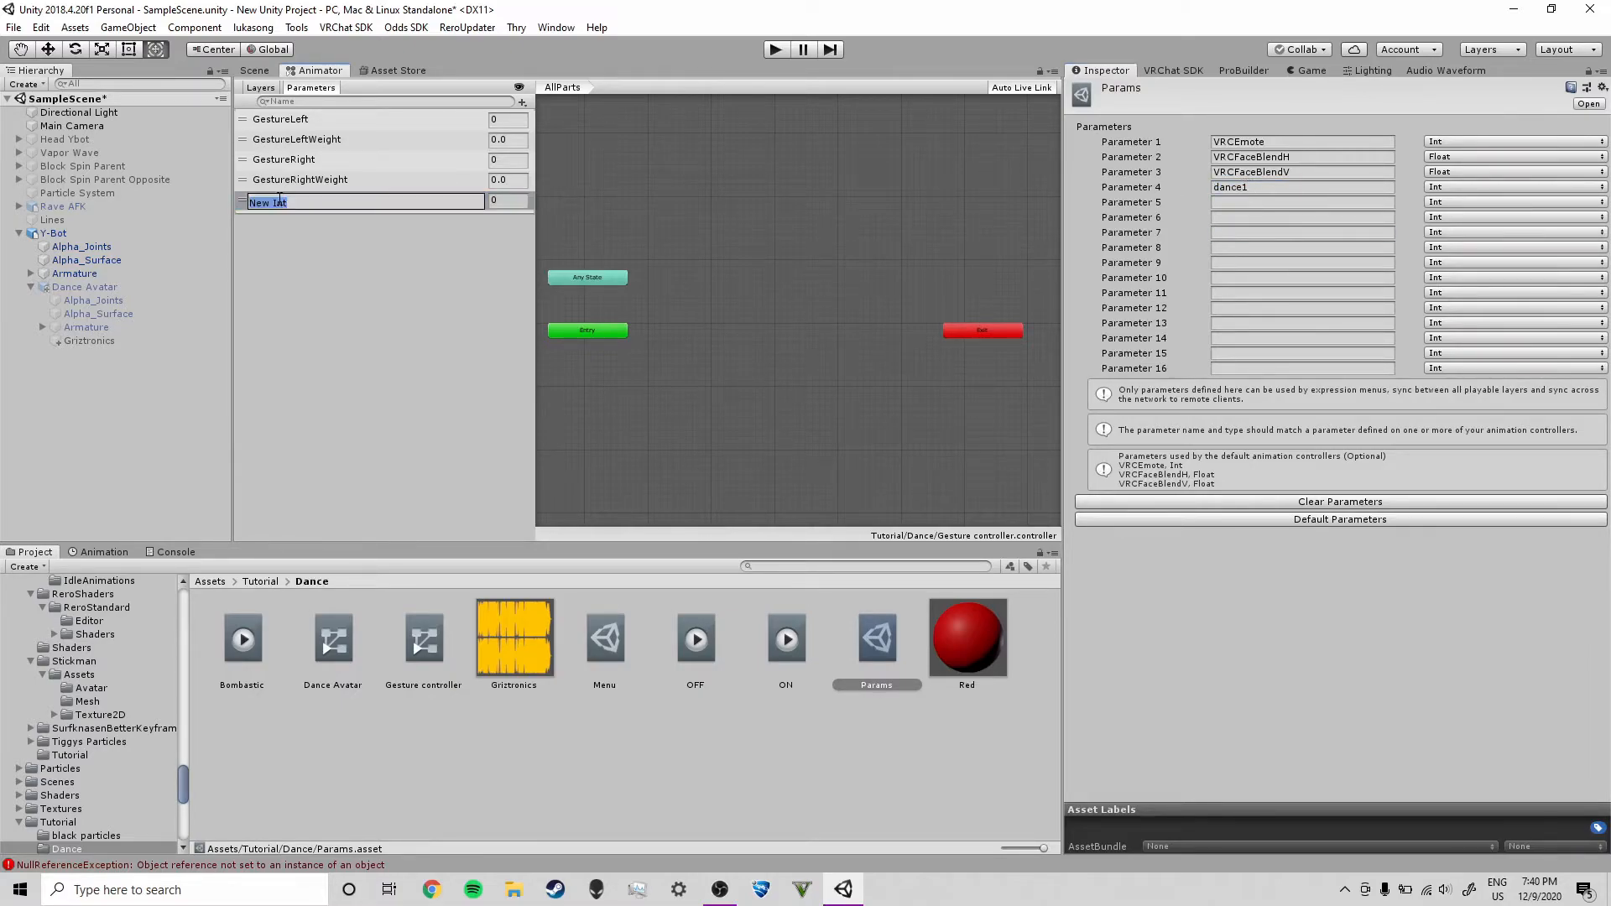
text(dance1)
key(Return)
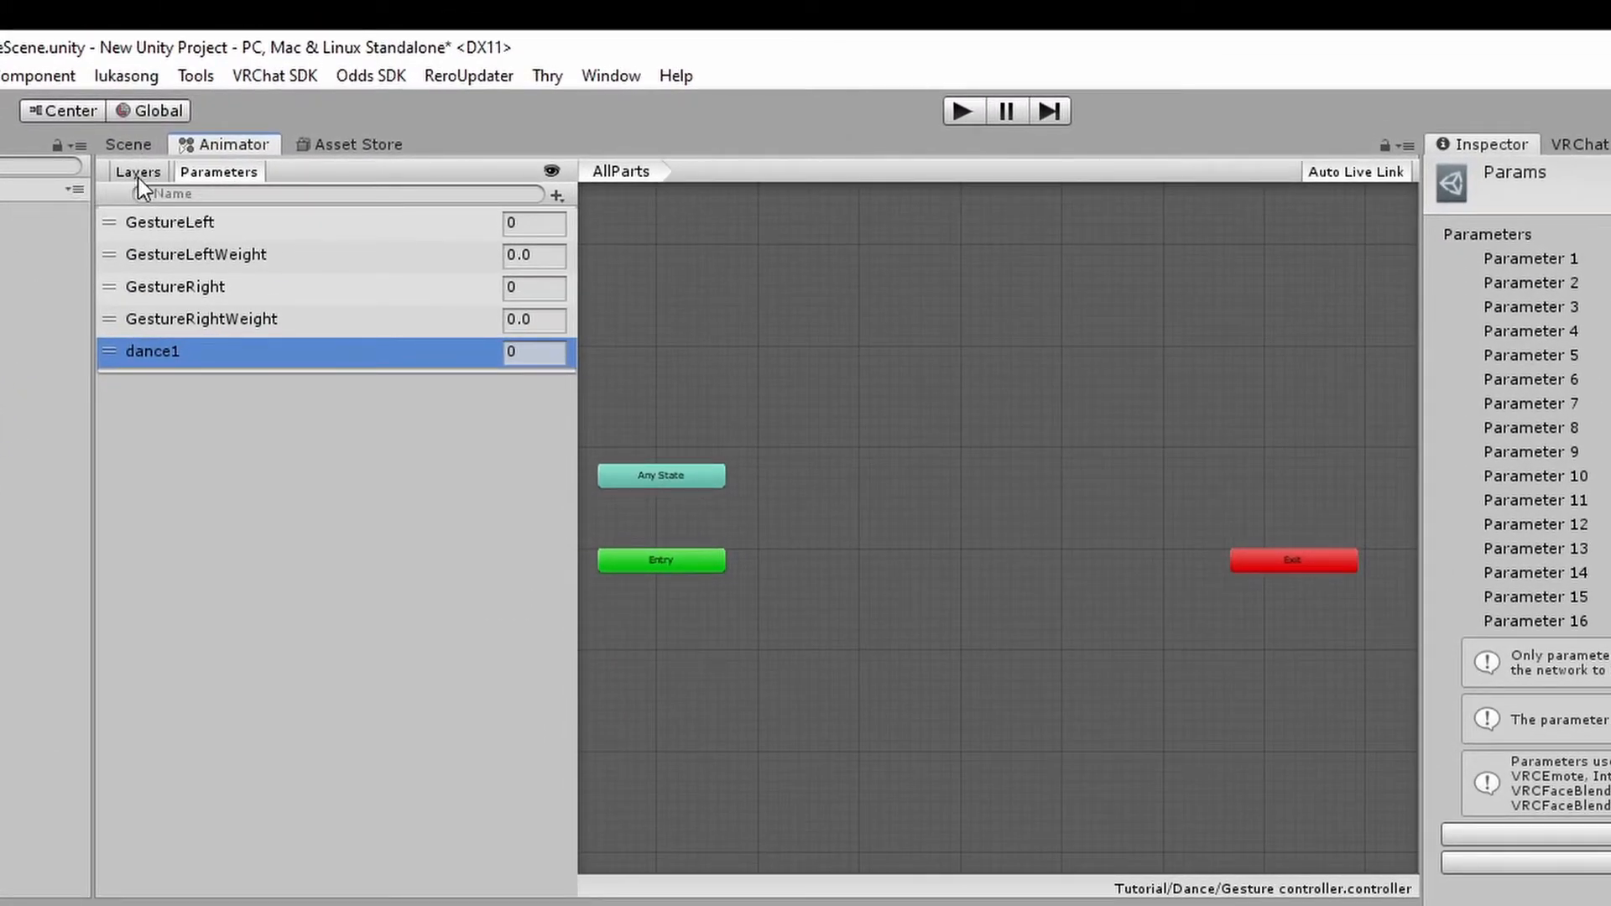
Add a new animator layer named Dance 1 and set its weight to 1
click(139, 173)
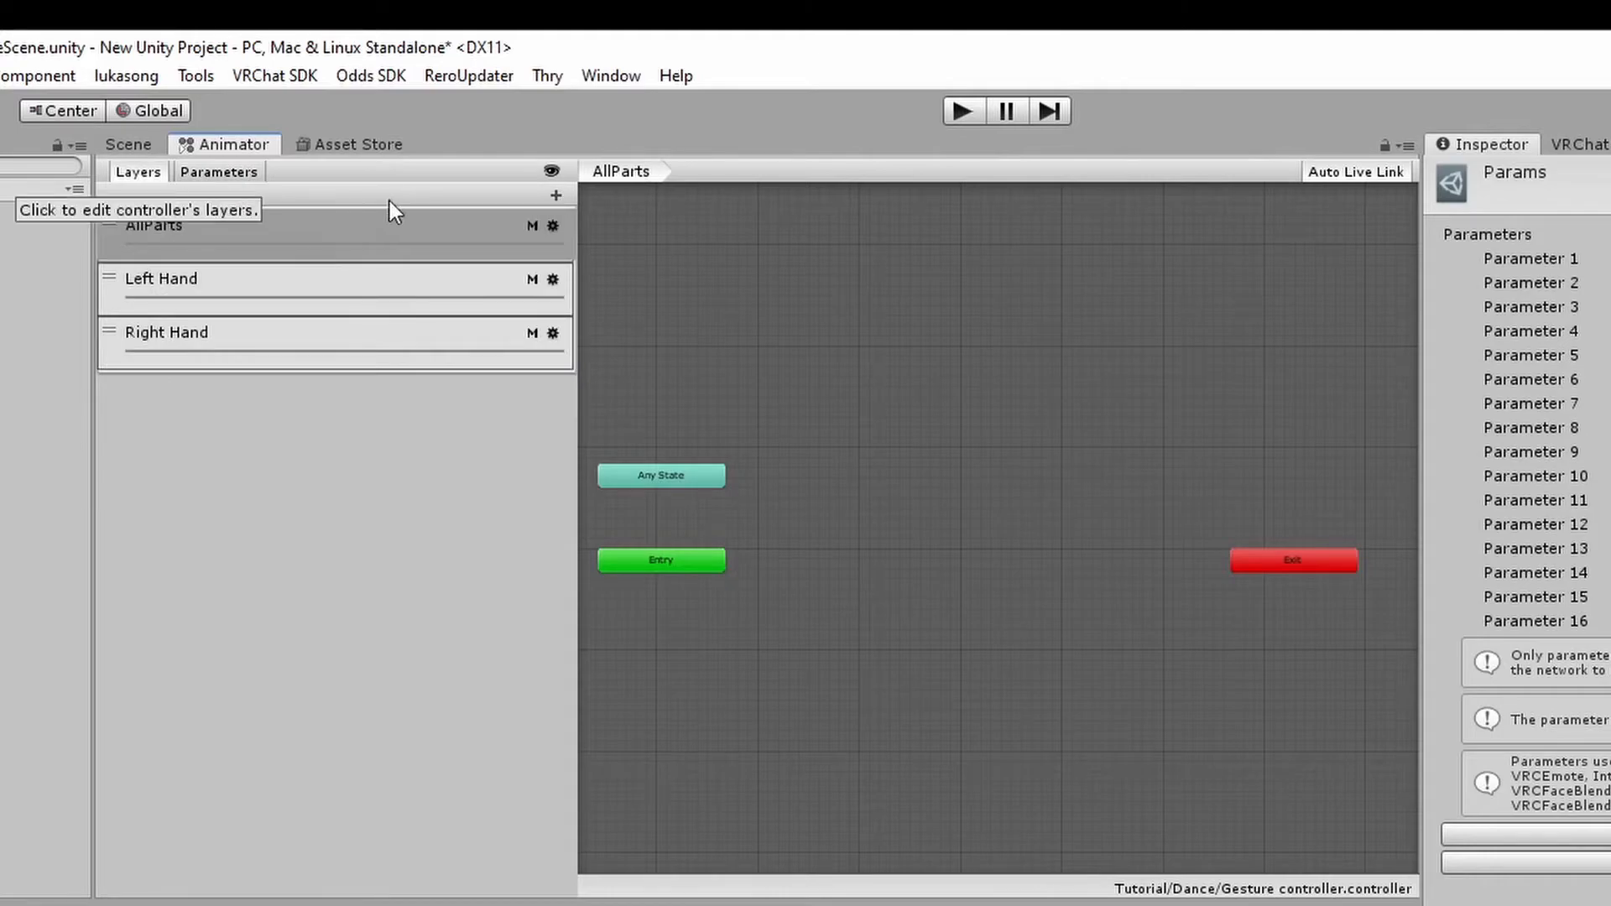
click(554, 198)
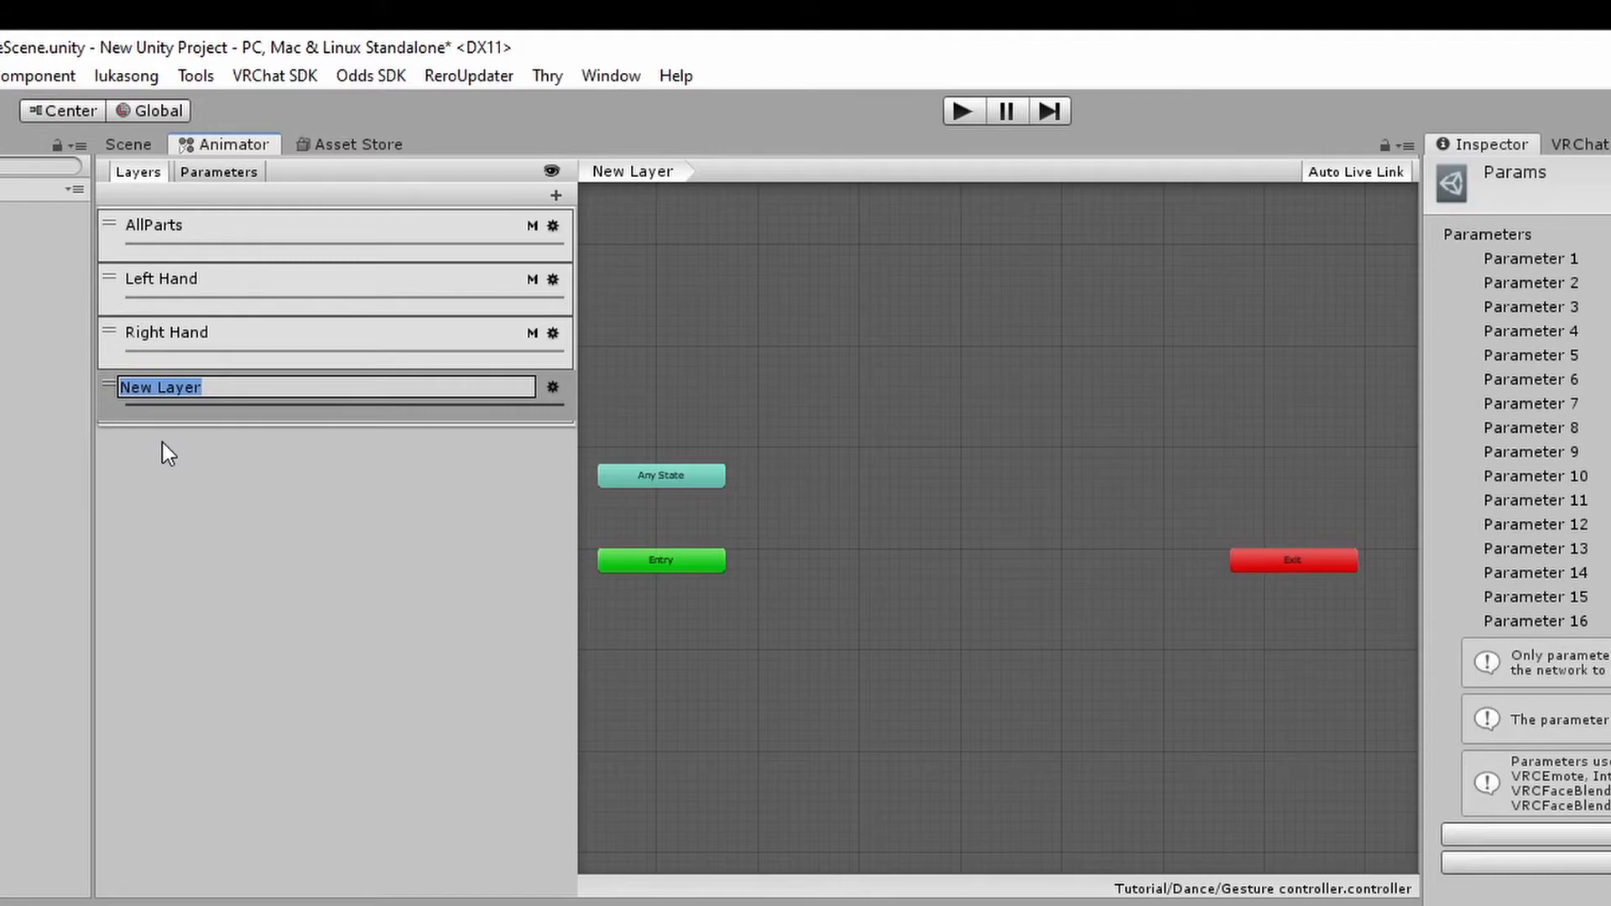
text(Dance 1)
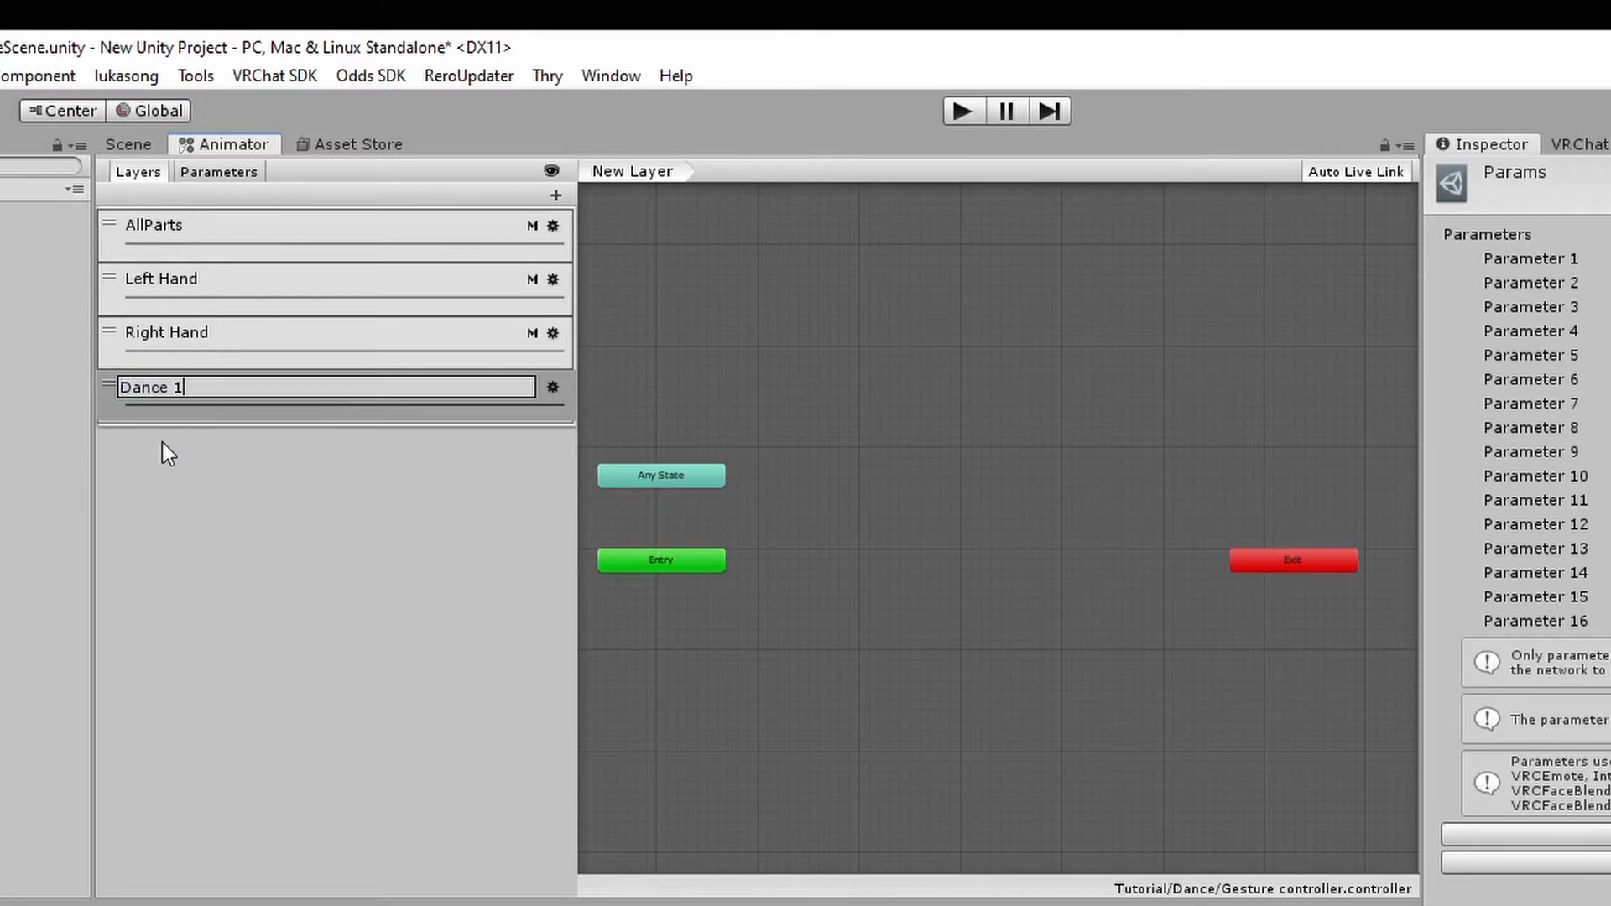
key(Return)
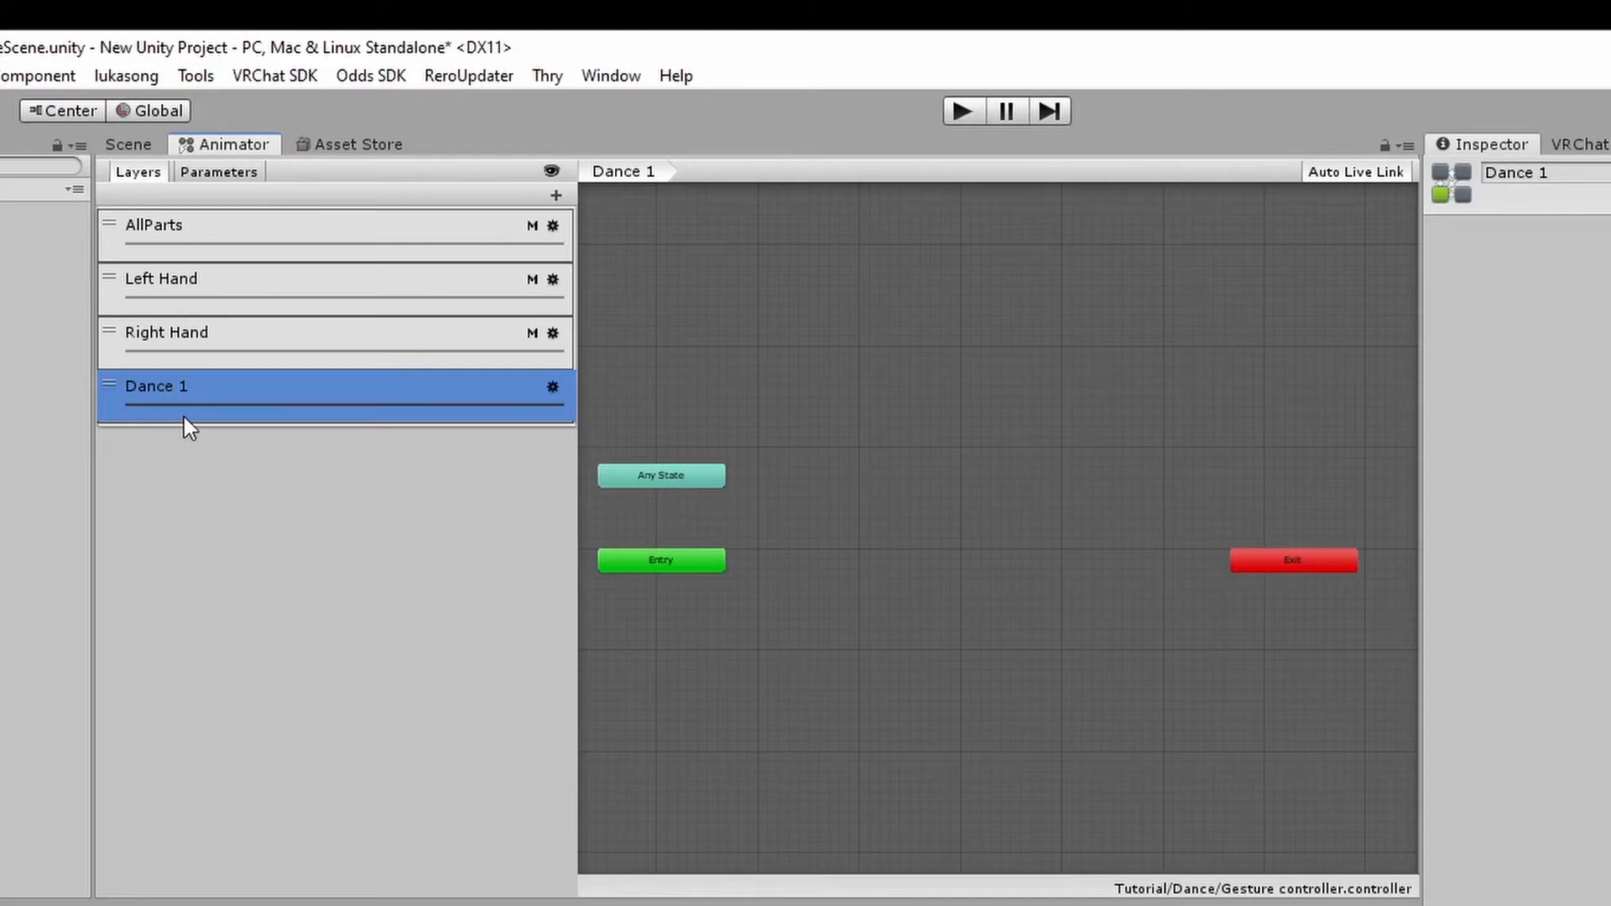
click(552, 386)
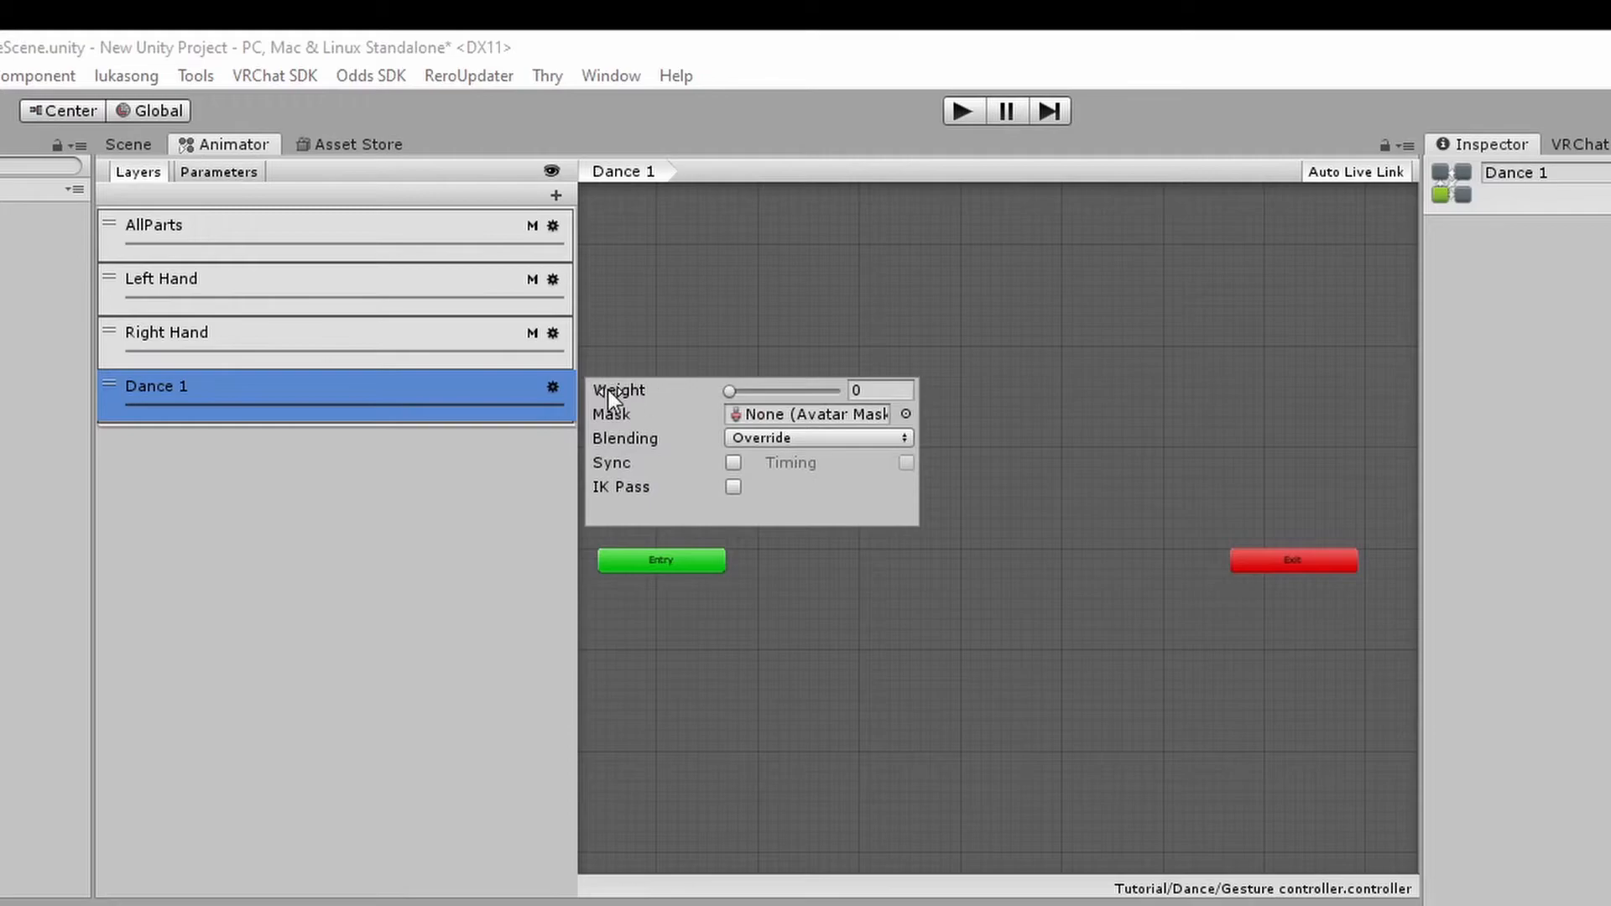
drag(742, 390, 1007, 420)
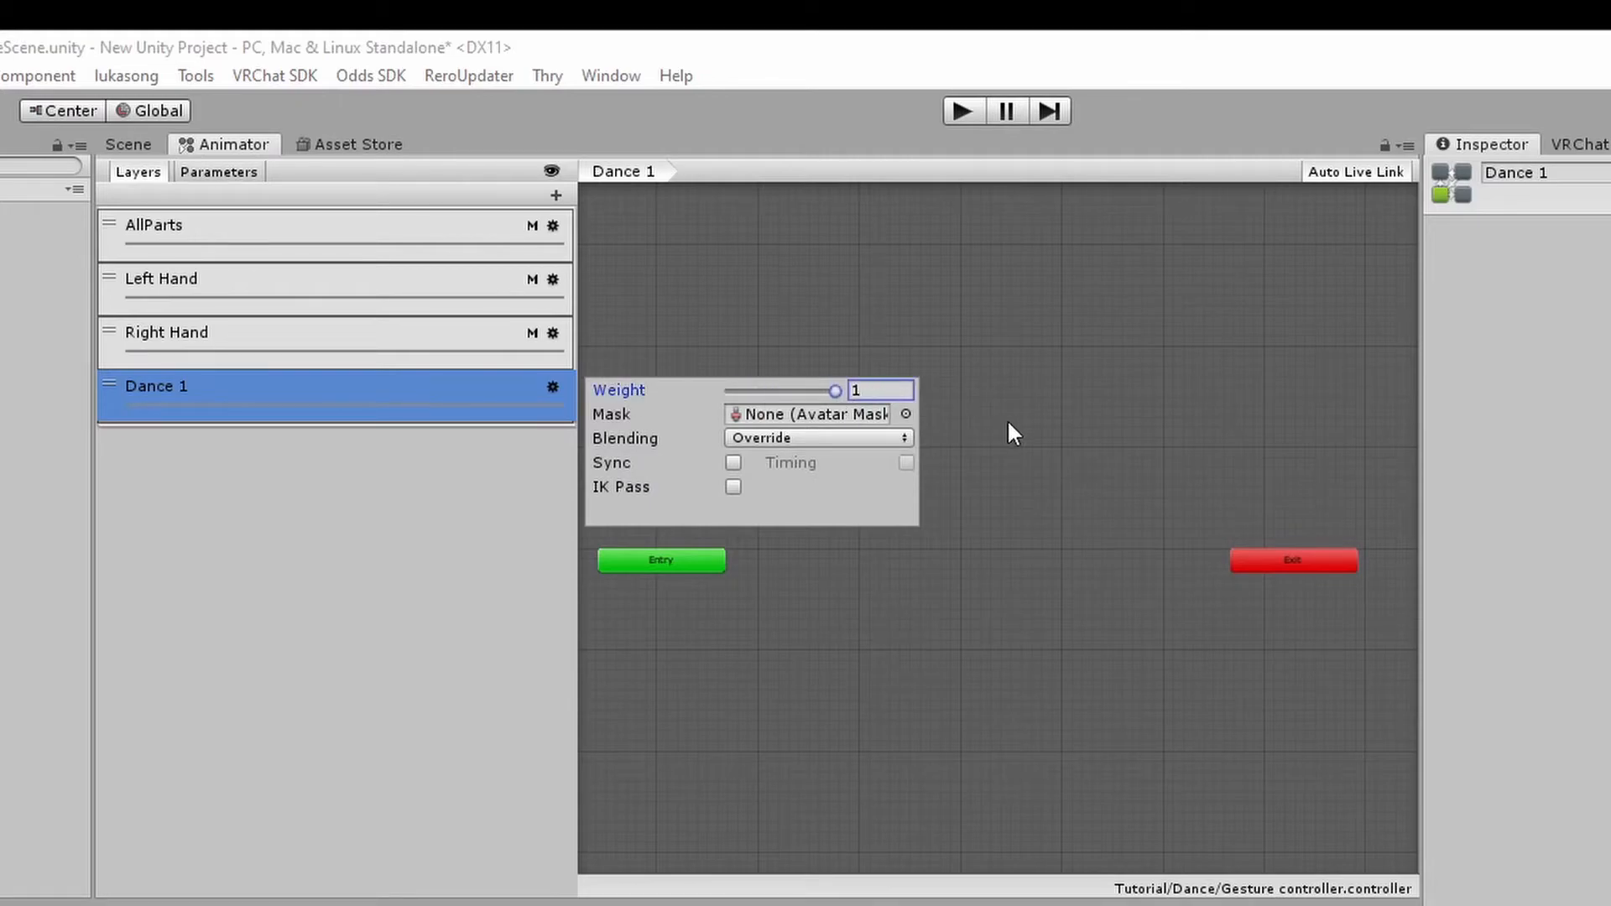
click(218, 574)
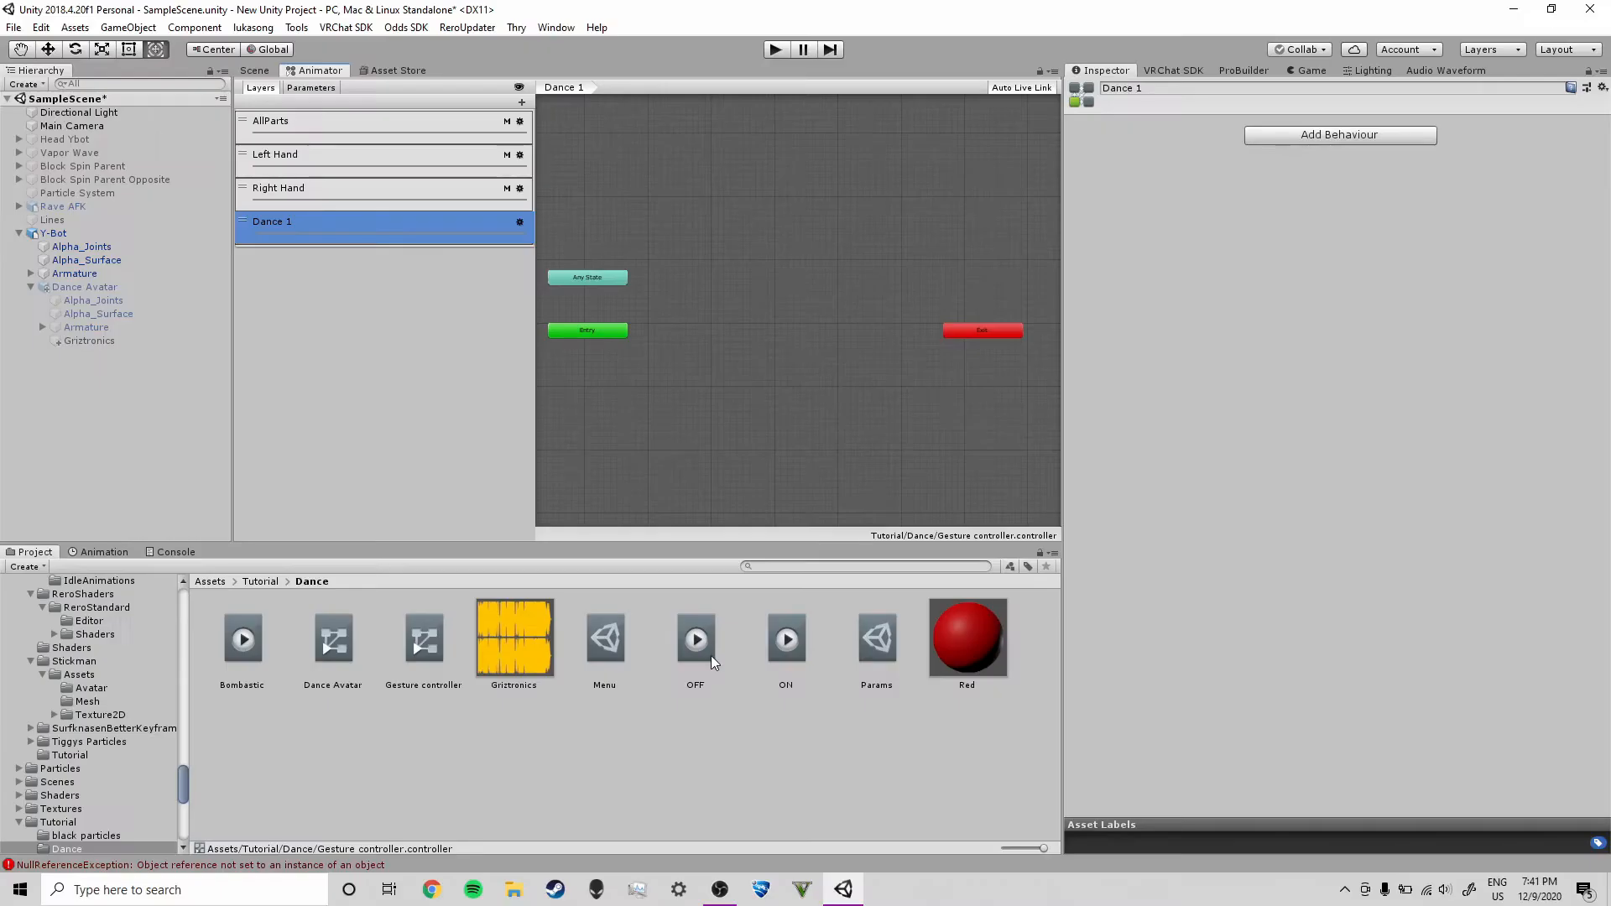
Place the OFF and ON animation clips as states in the Dance 1 layer, with OFF as the default
click(693, 759)
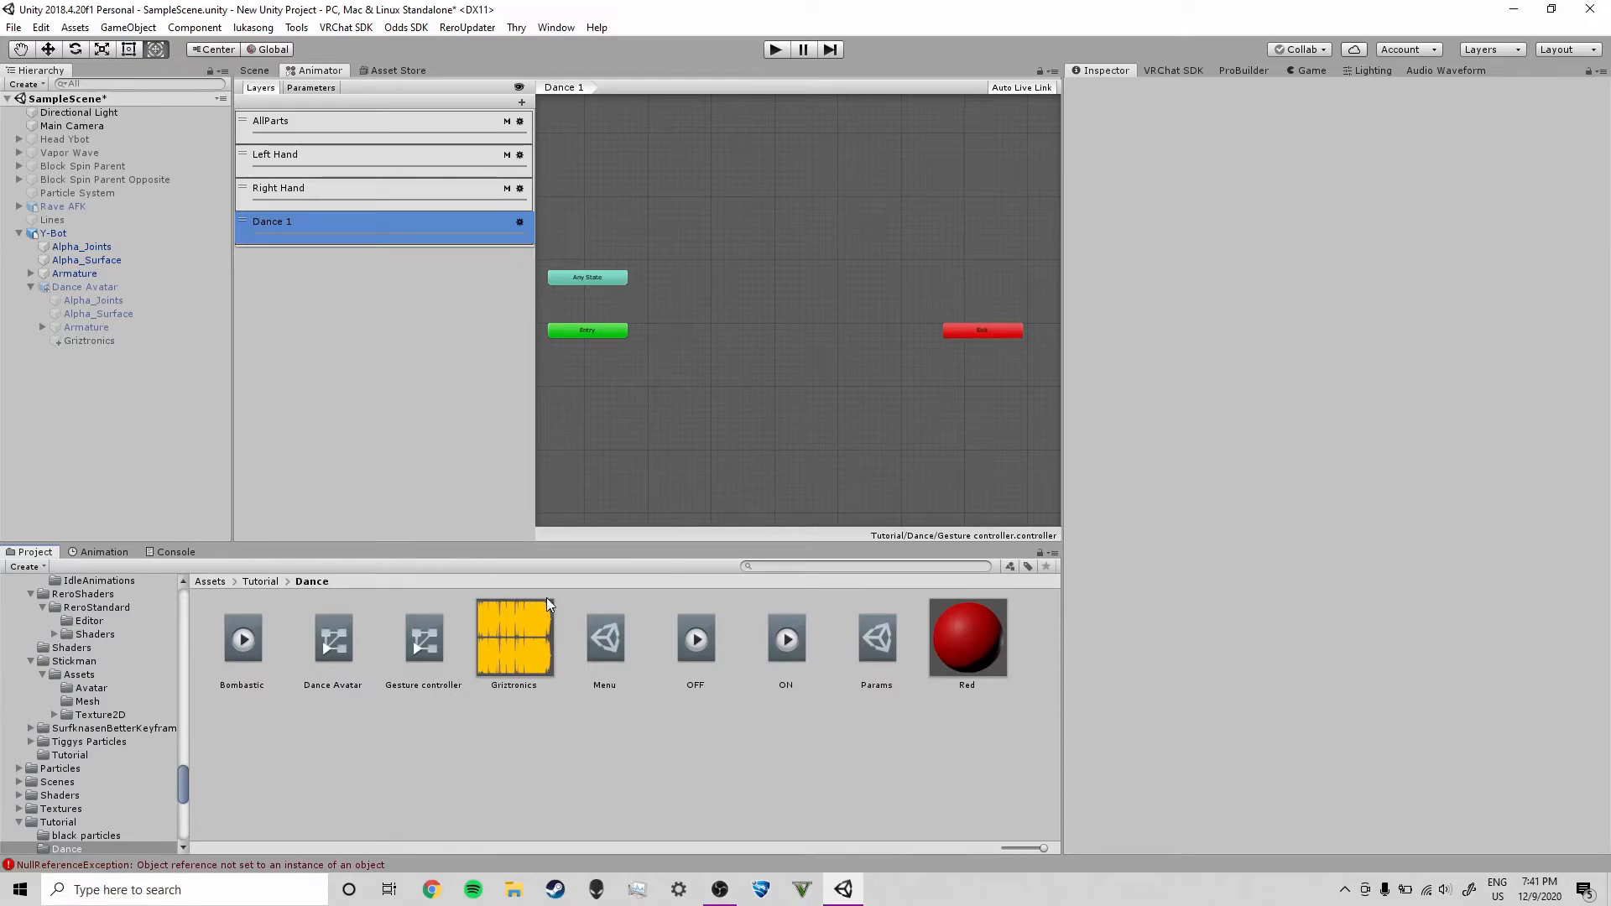
drag(700, 666, 666, 431)
drag(664, 327, 664, 327)
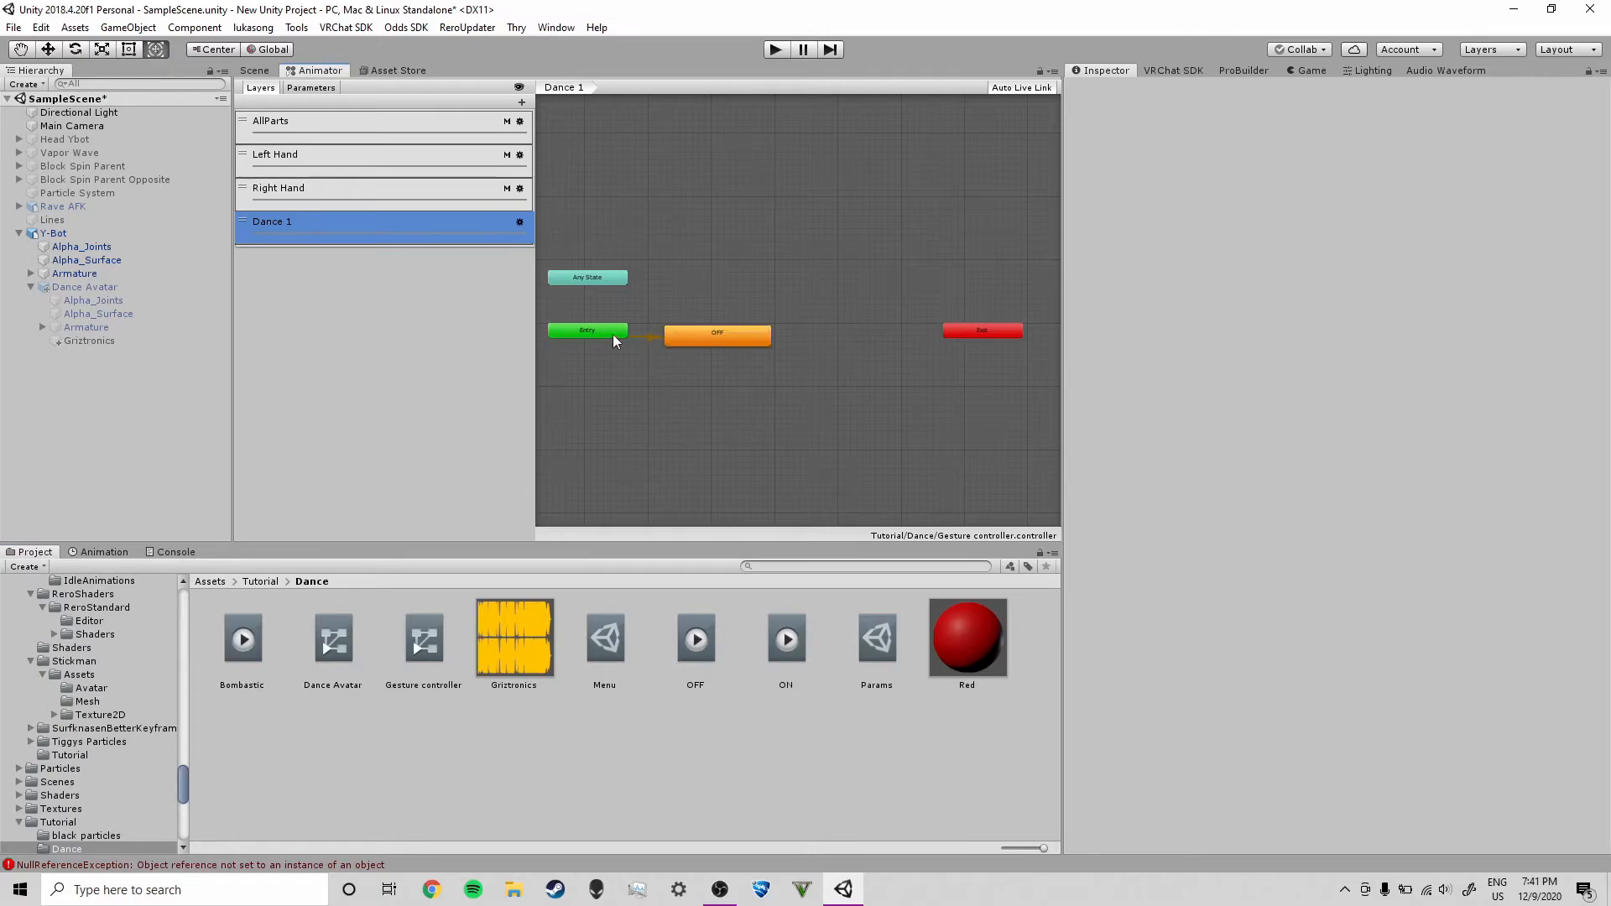
click(601, 333)
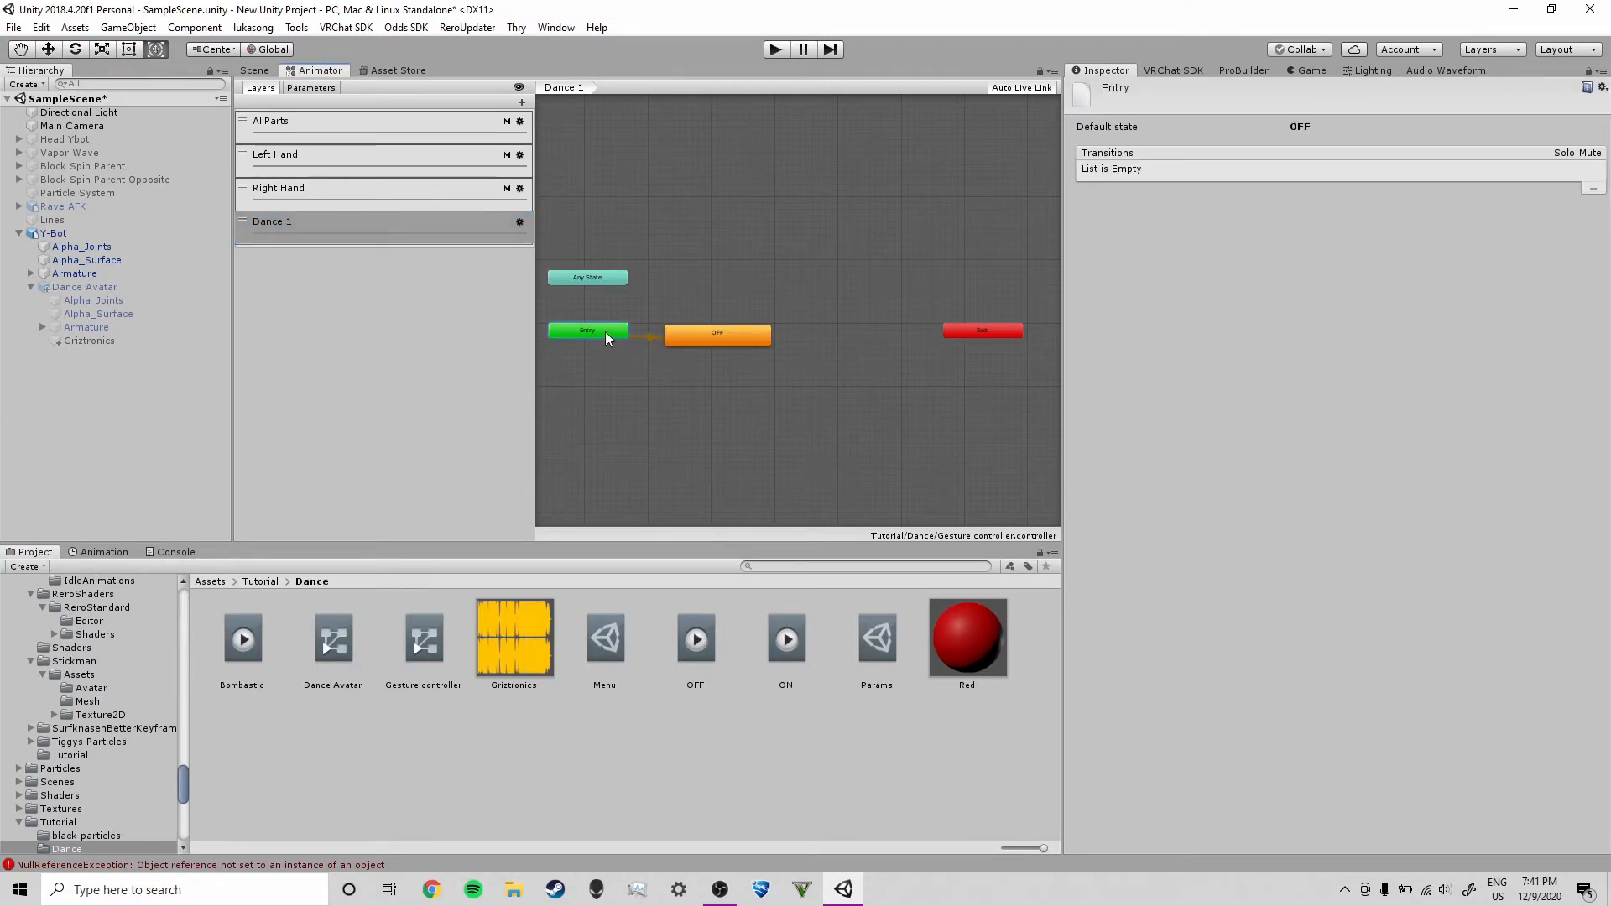
click(728, 428)
drag(797, 663, 836, 329)
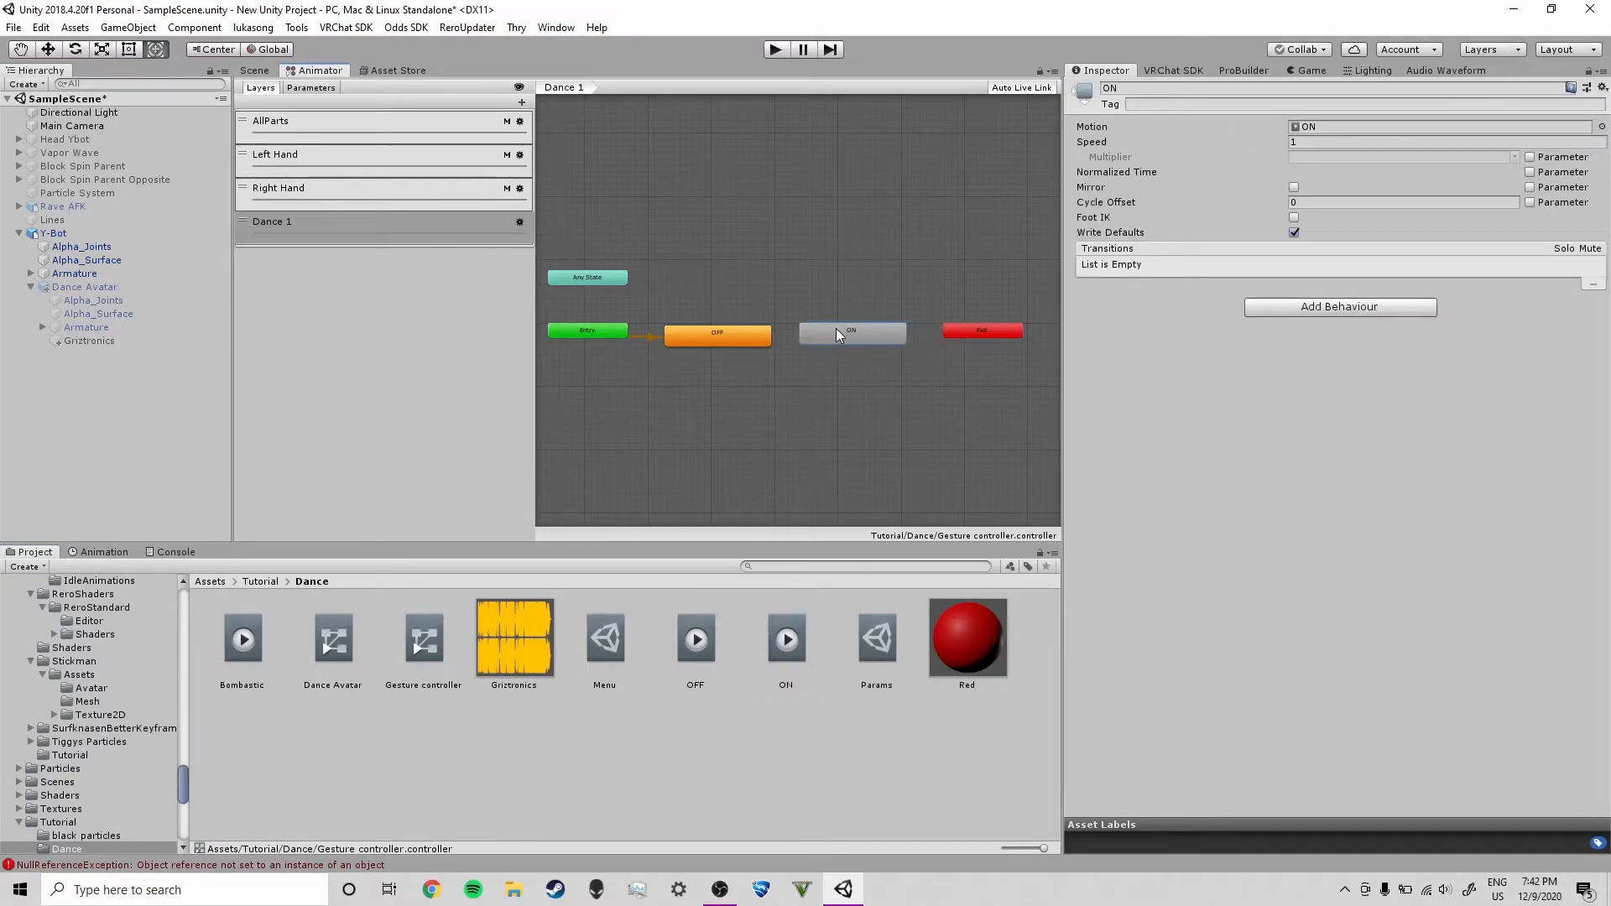
click(718, 333)
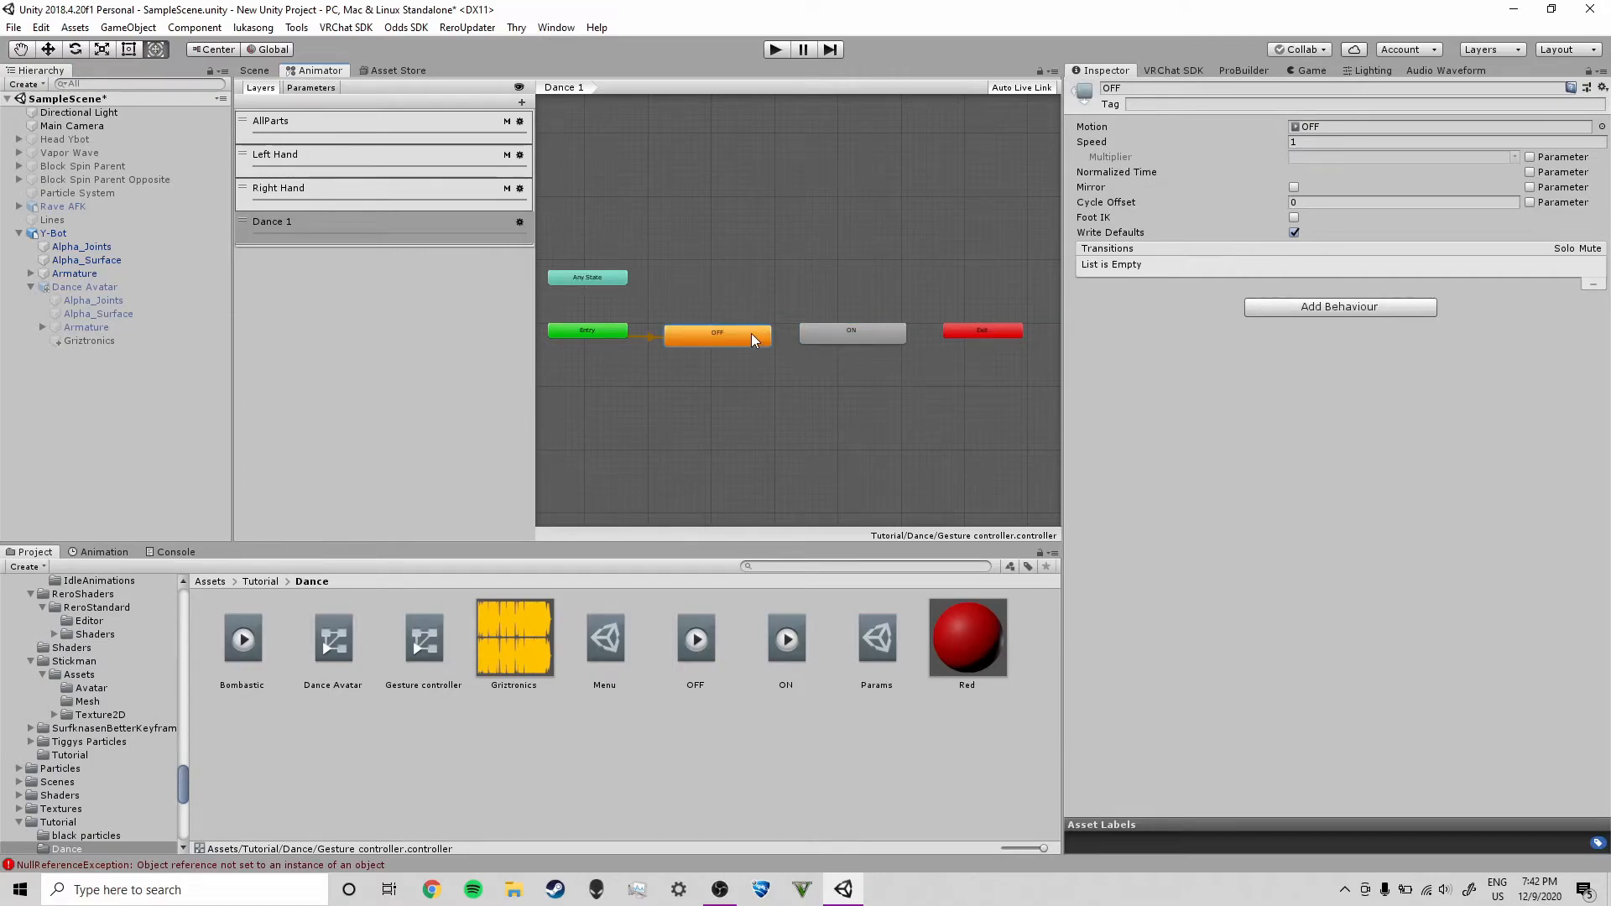
Create transitions from the OFF state to the ON state and from ON back to OFF
right_click(752, 340)
click(814, 345)
click(837, 336)
click(829, 332)
right_click(843, 339)
click(891, 348)
click(735, 331)
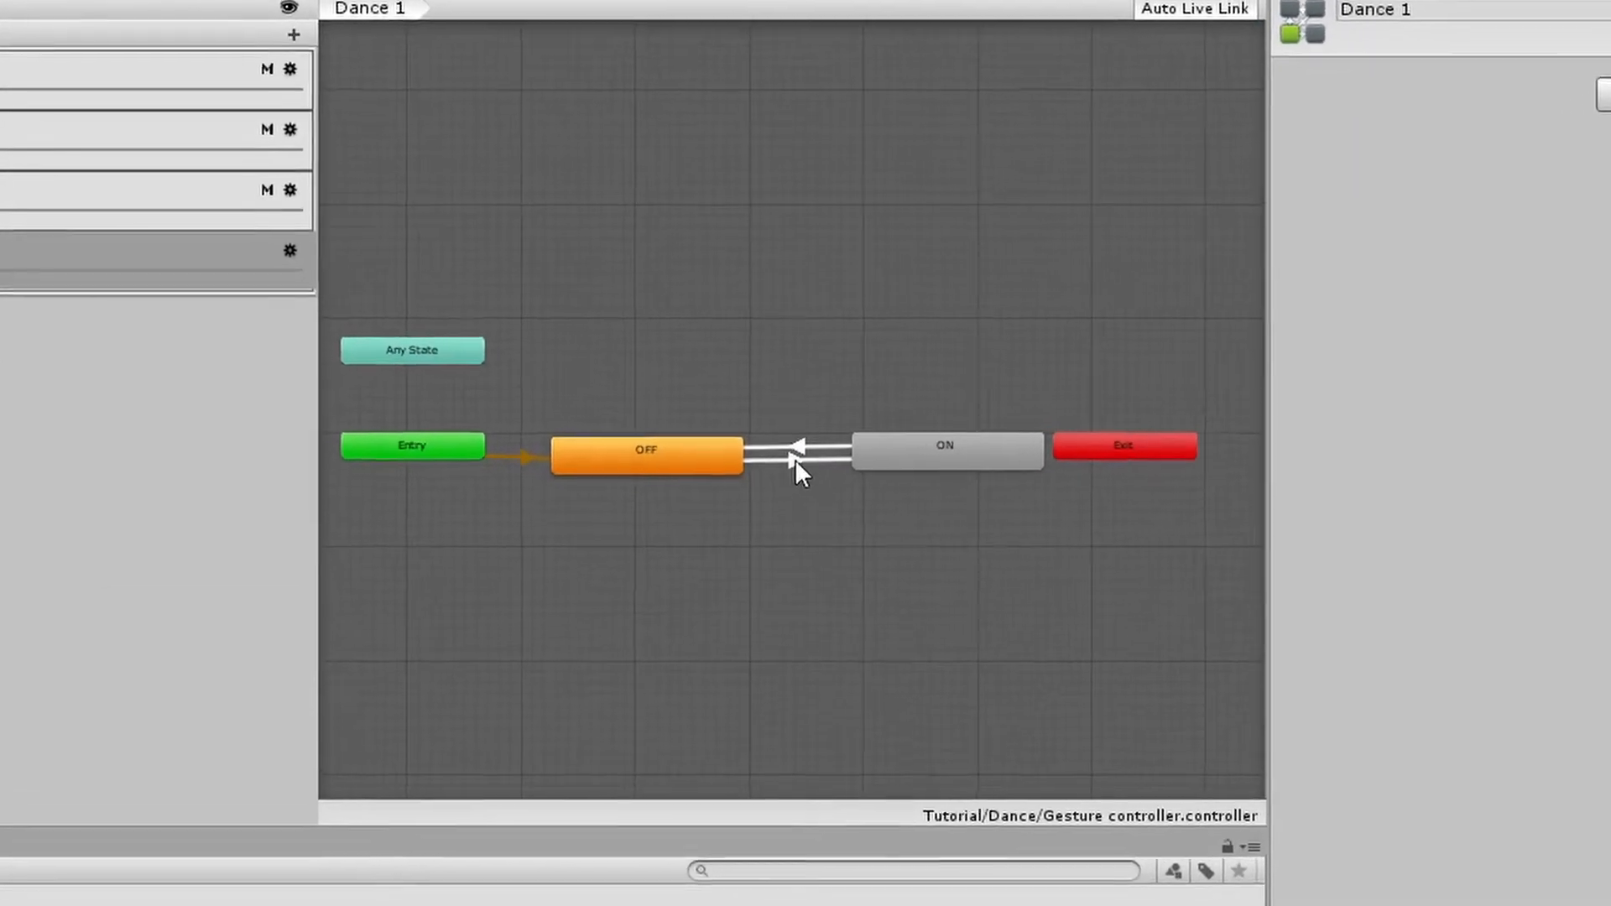
Add a condition to the OFF to ON transition: dance1 Equals 1
click(794, 460)
click(797, 445)
click(794, 463)
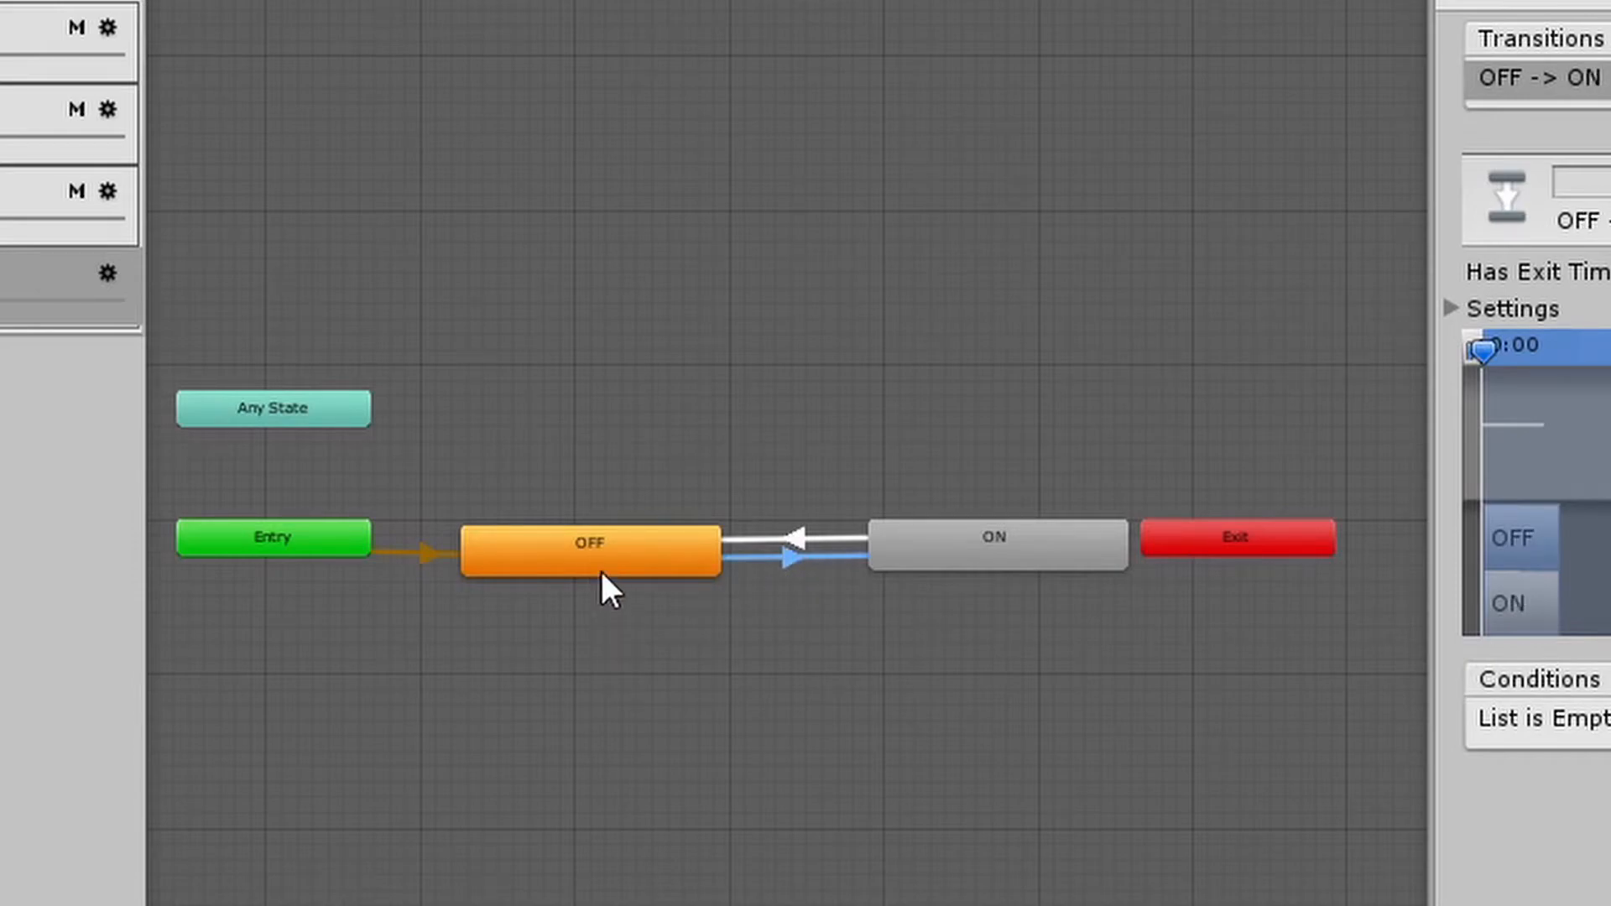
click(602, 572)
click(795, 557)
click(960, 559)
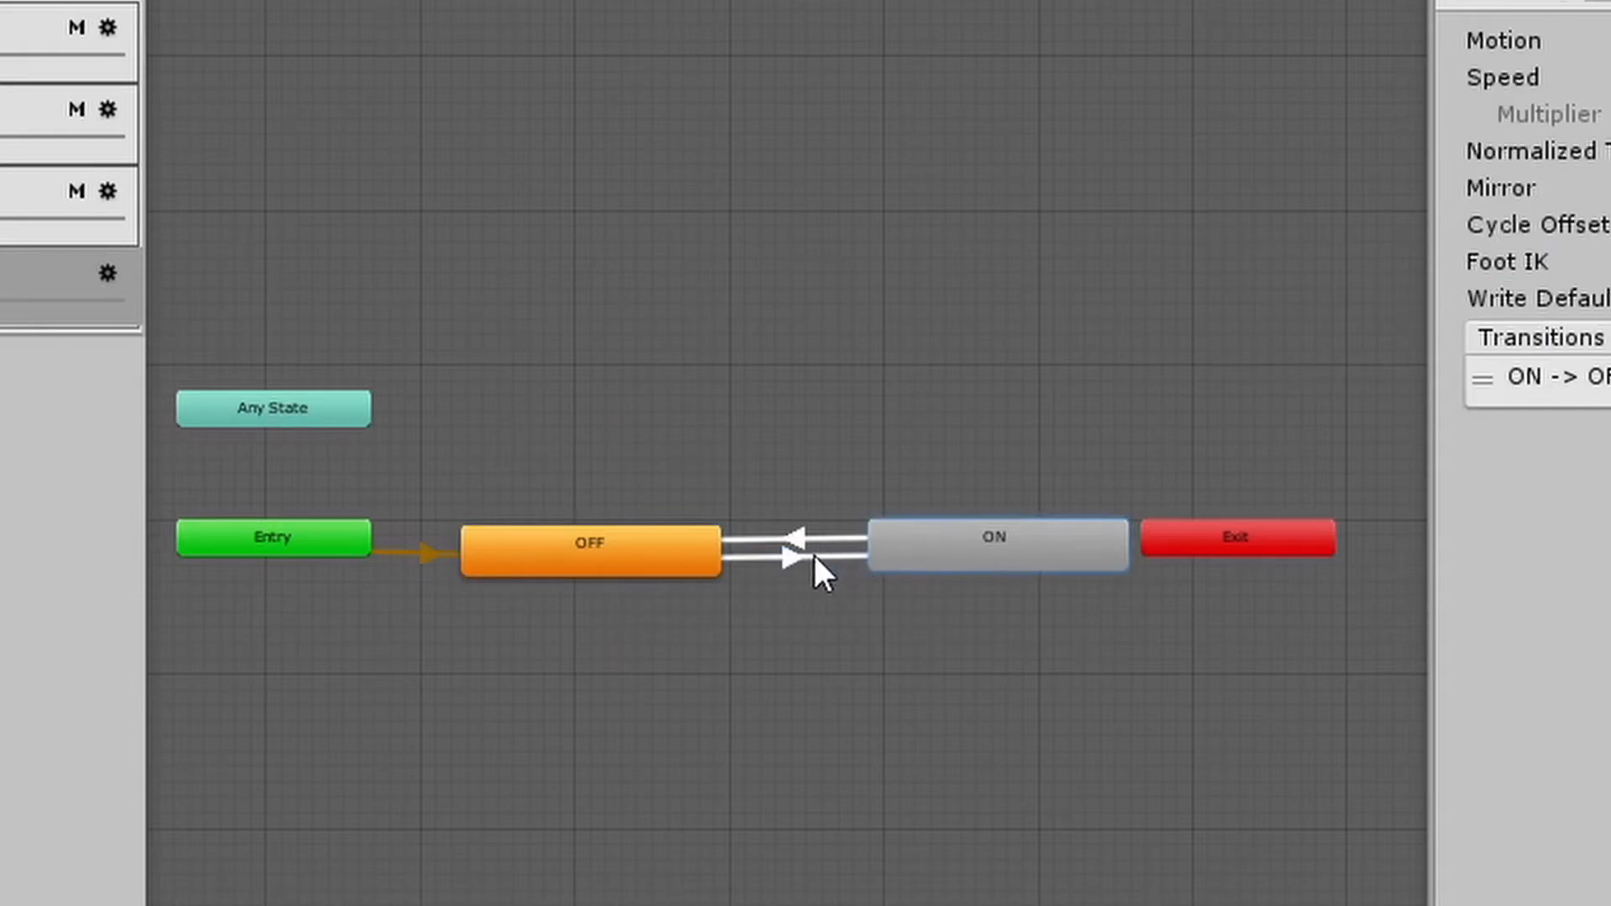
click(782, 557)
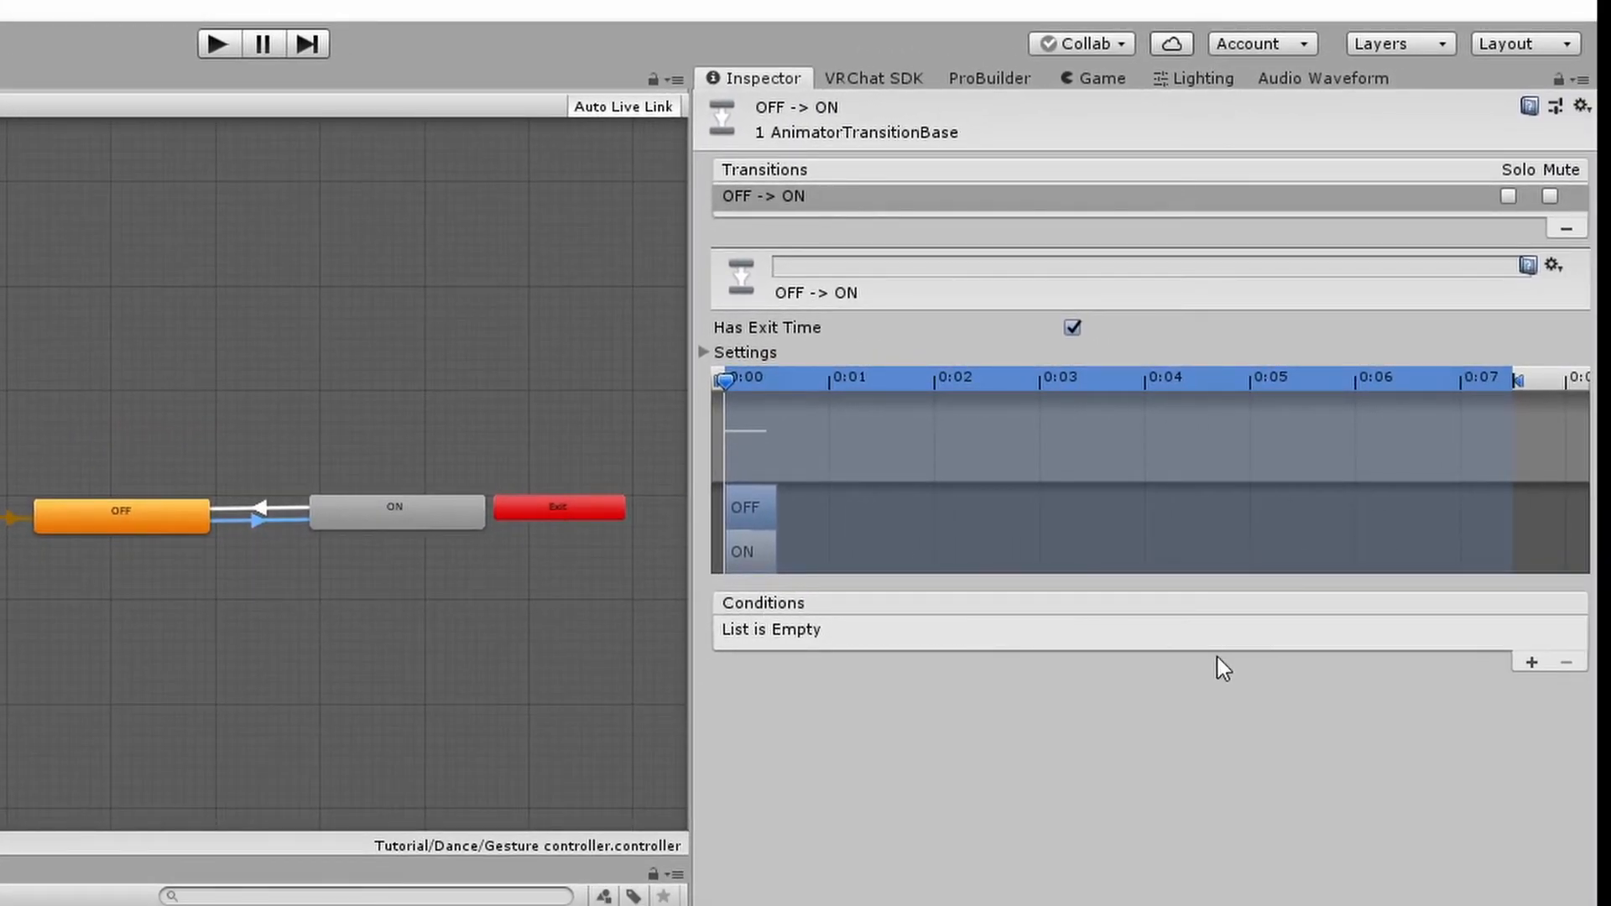
click(1530, 663)
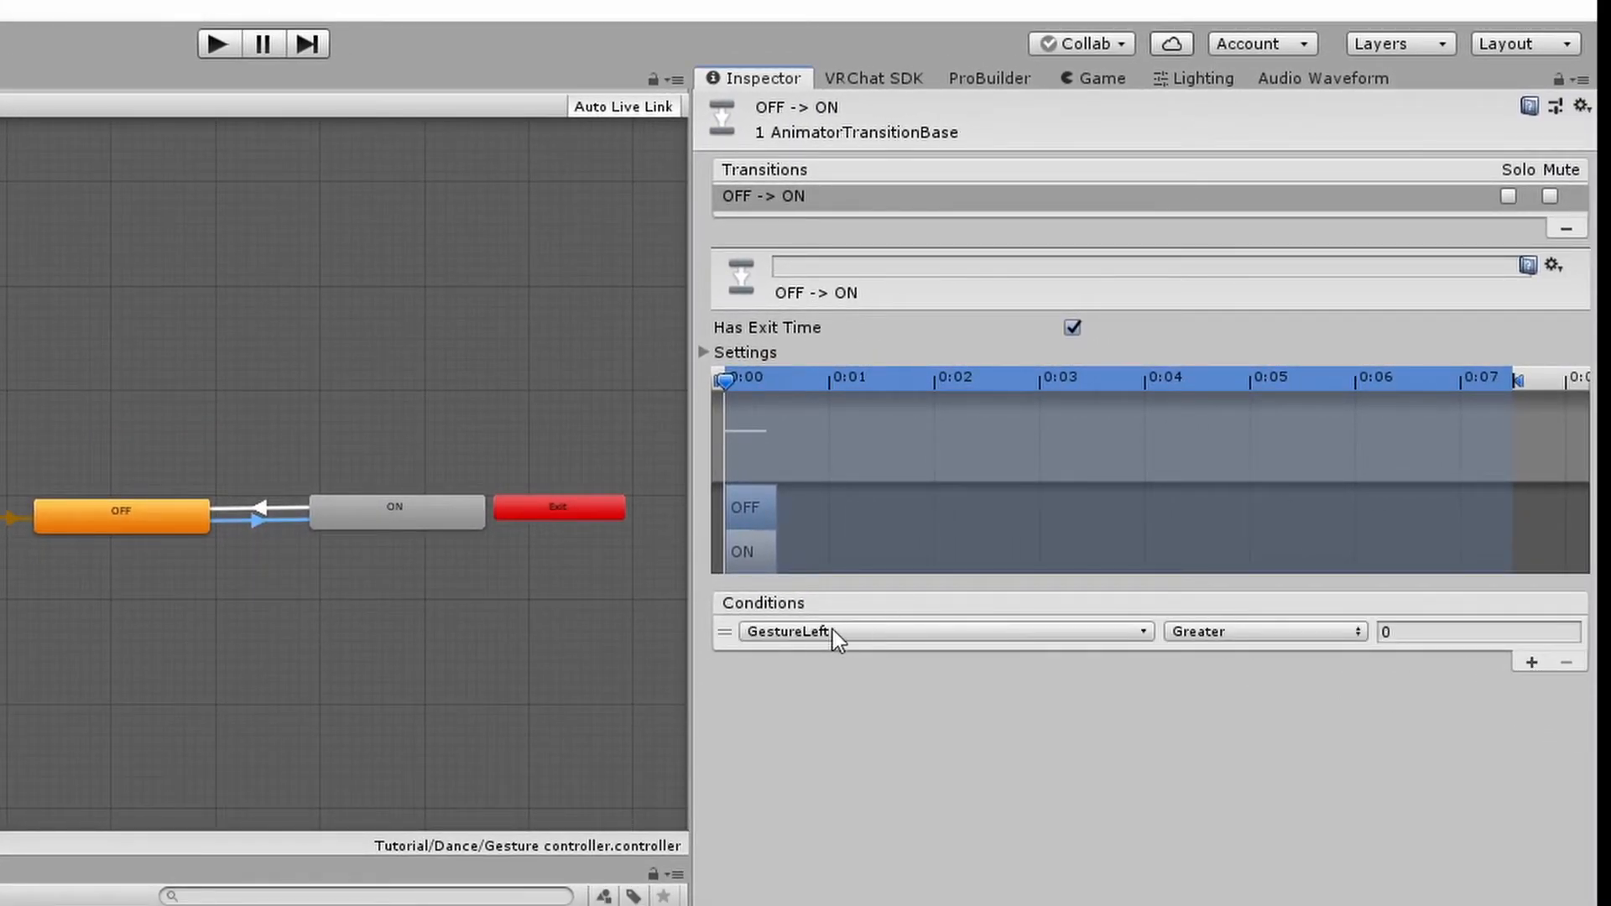
click(793, 639)
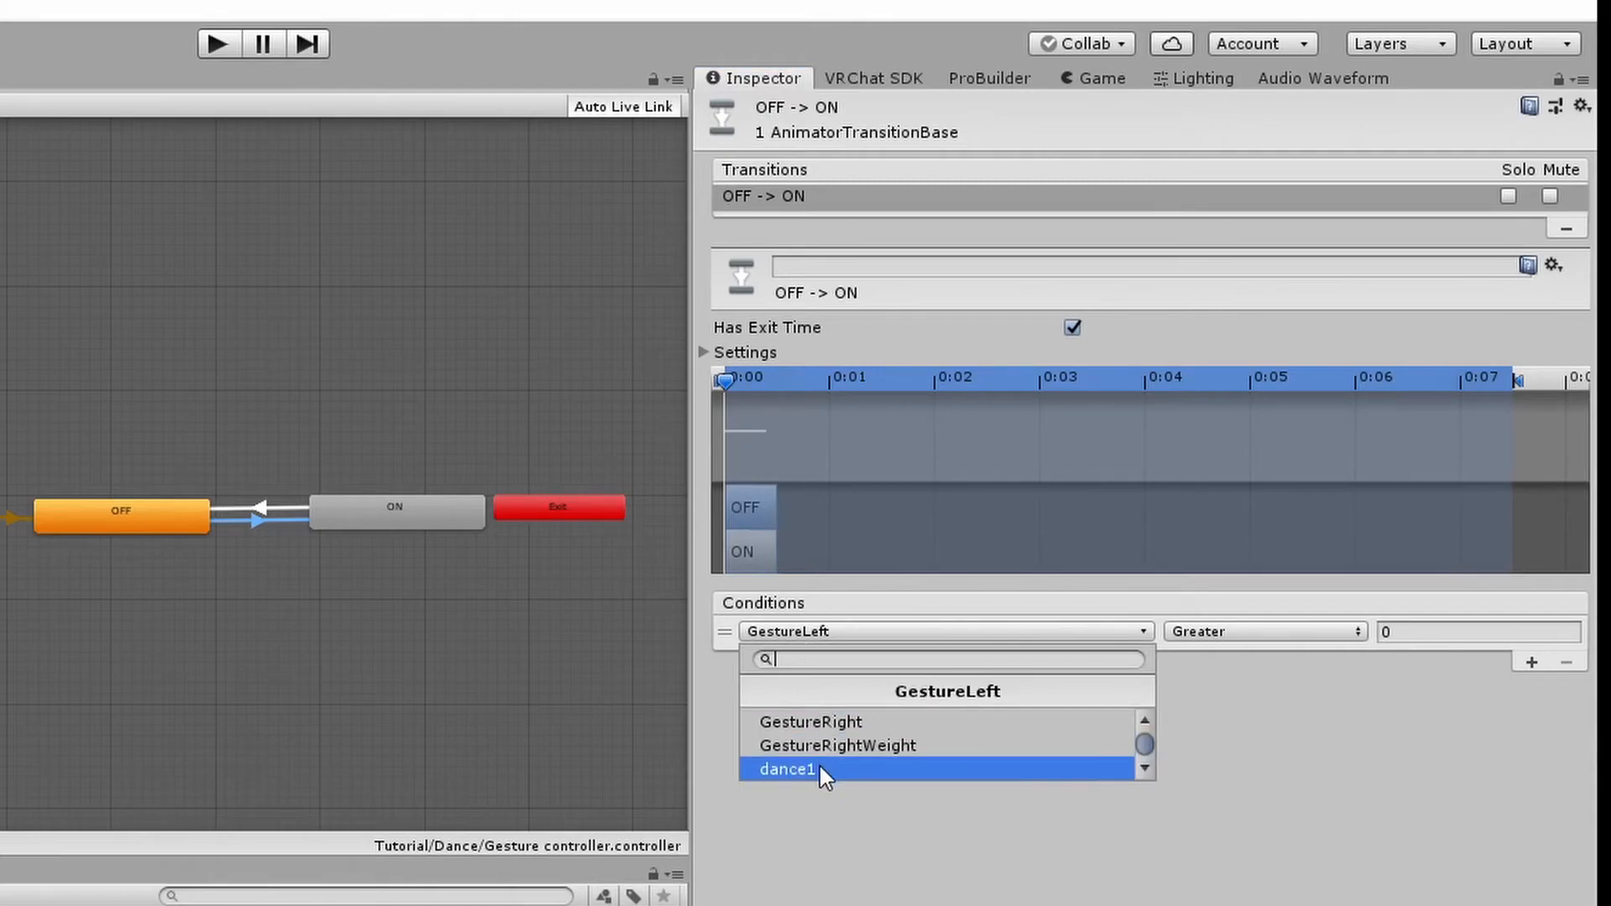
click(789, 769)
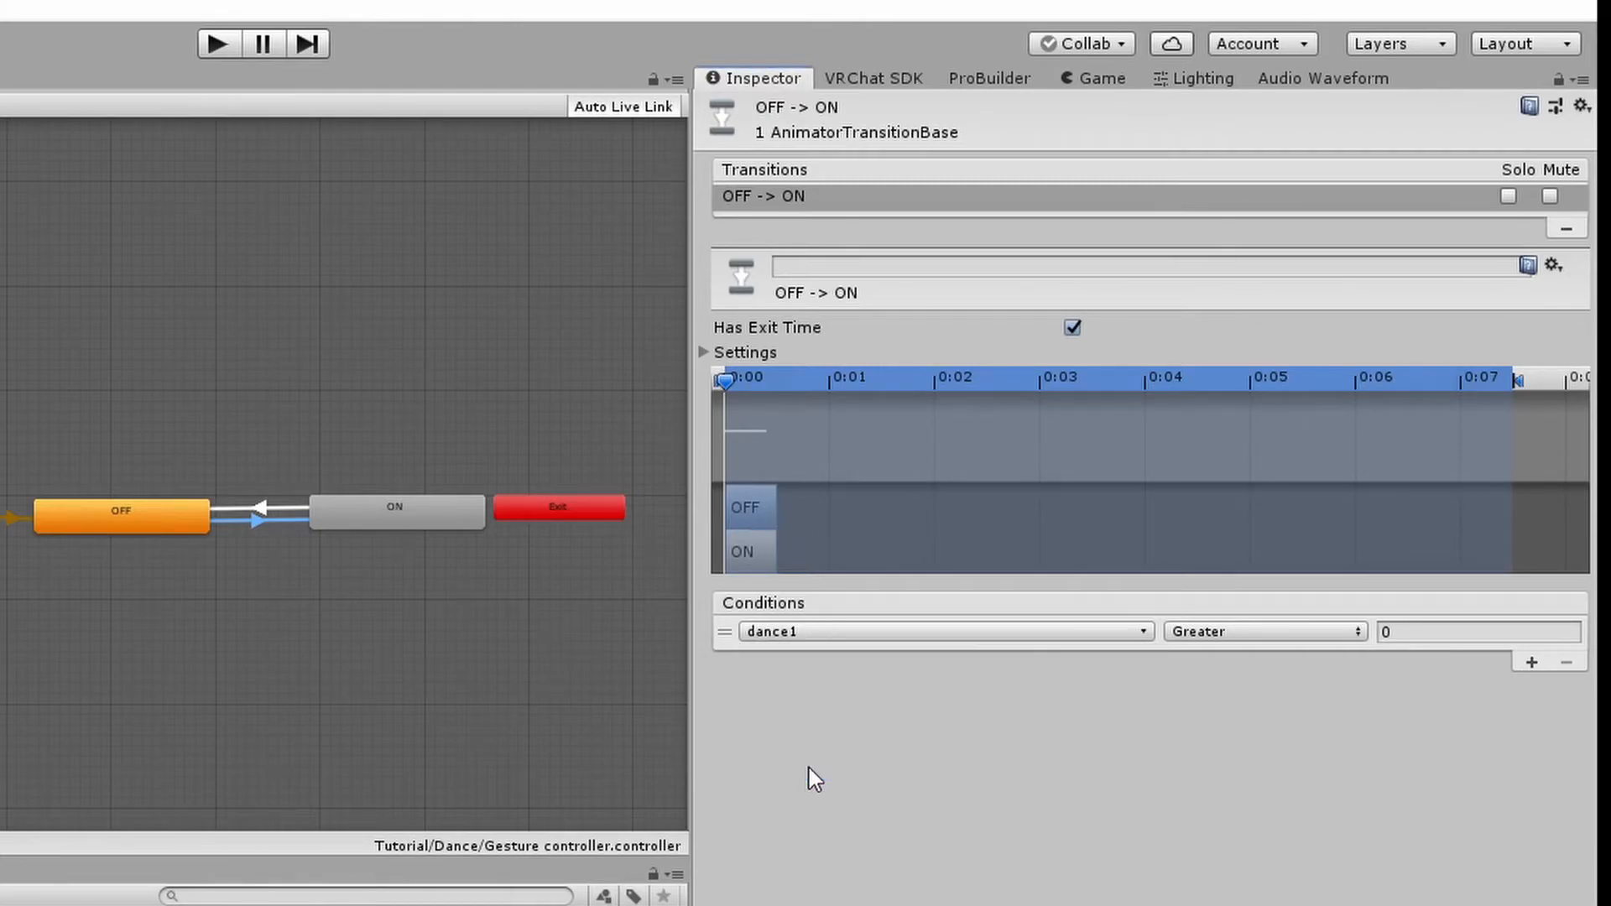
click(1192, 636)
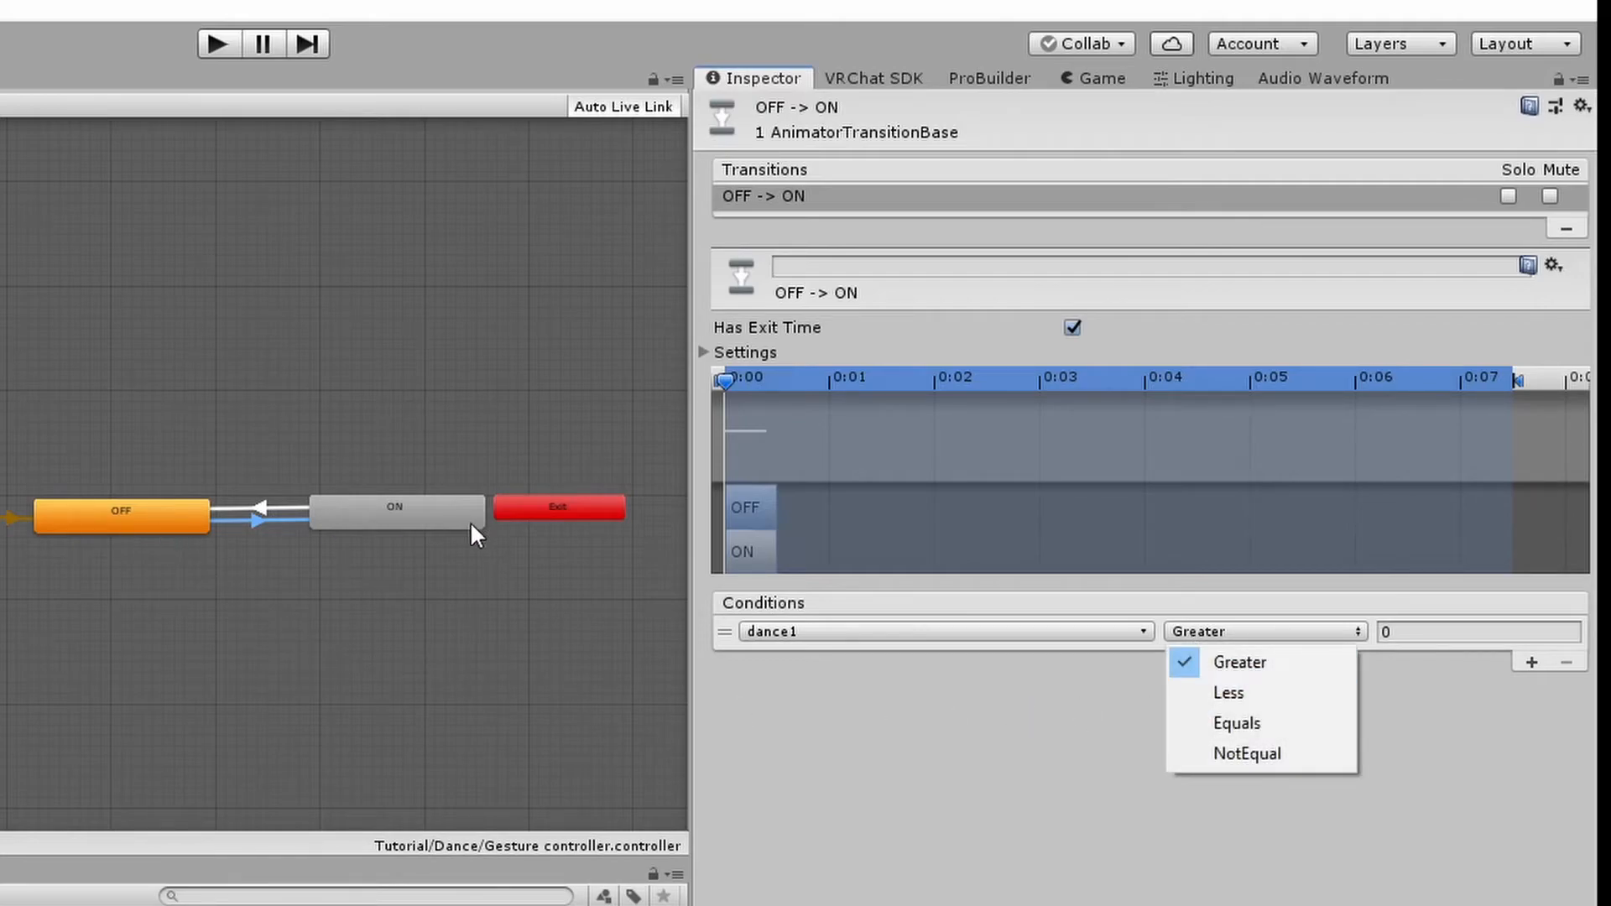
click(1282, 726)
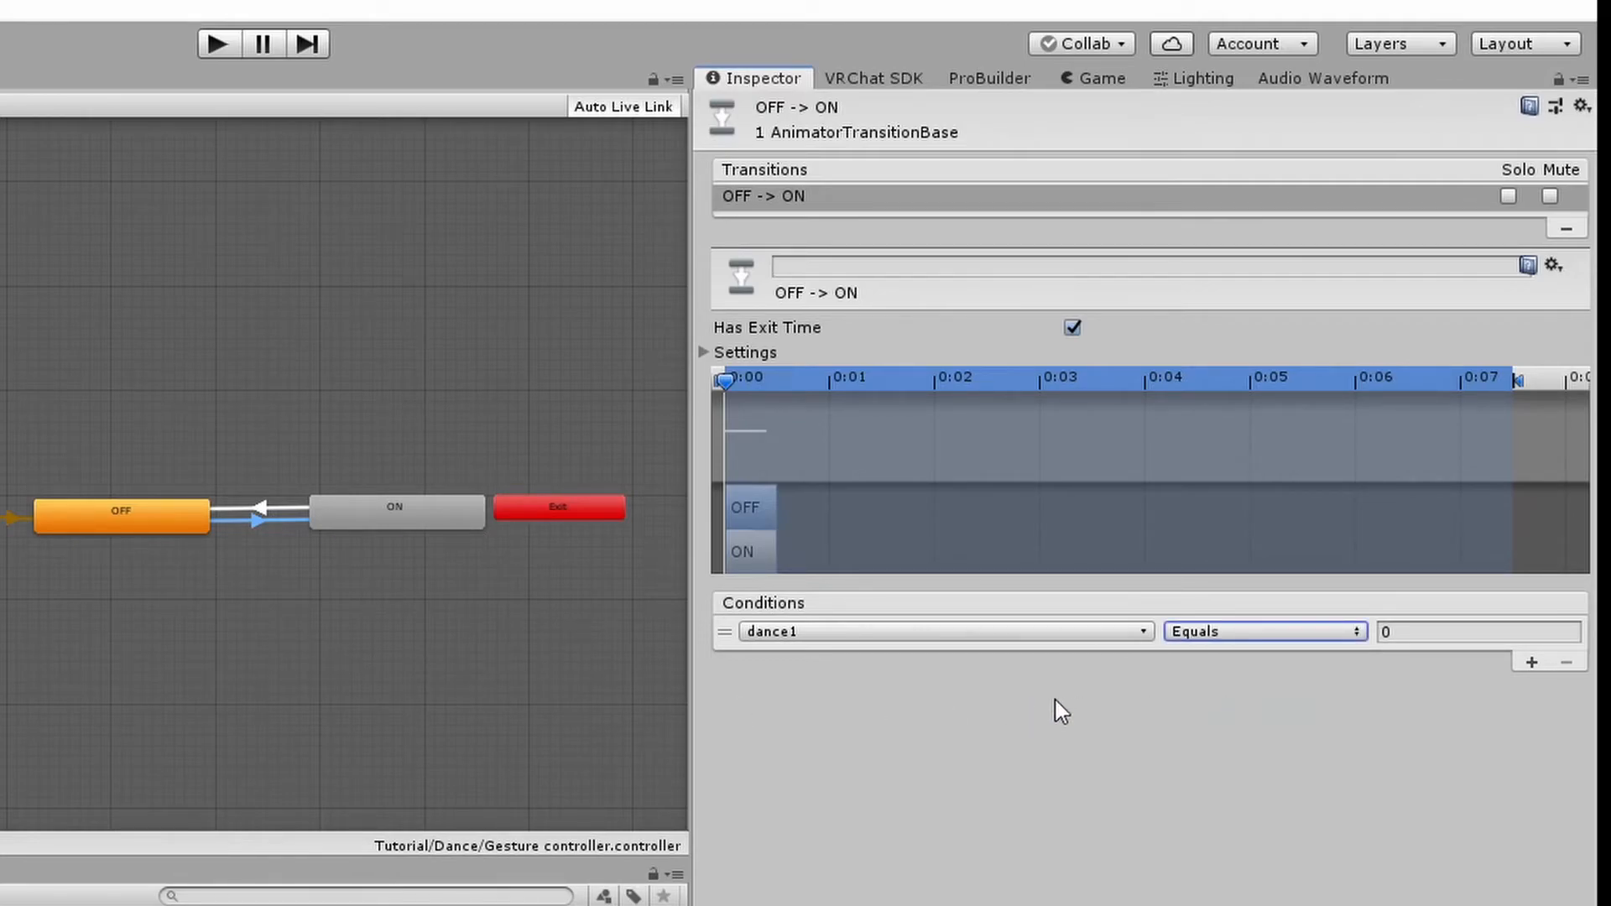
click(1423, 634)
text(1)
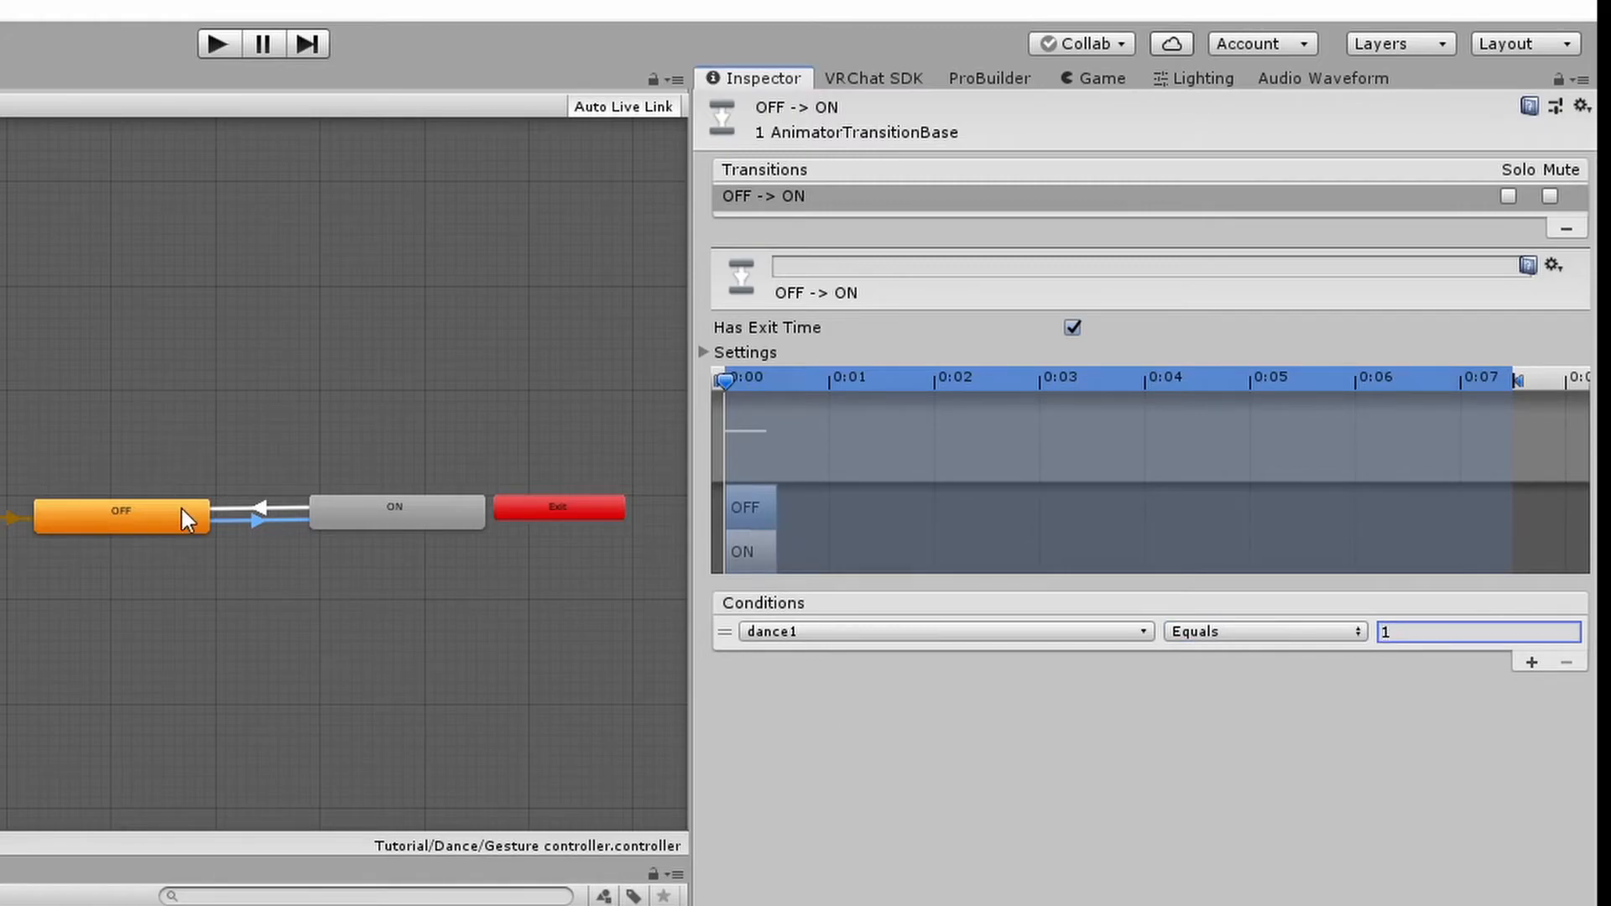
Add a condition to the ON to OFF transition: dance1 NotEqual 1
click(266, 507)
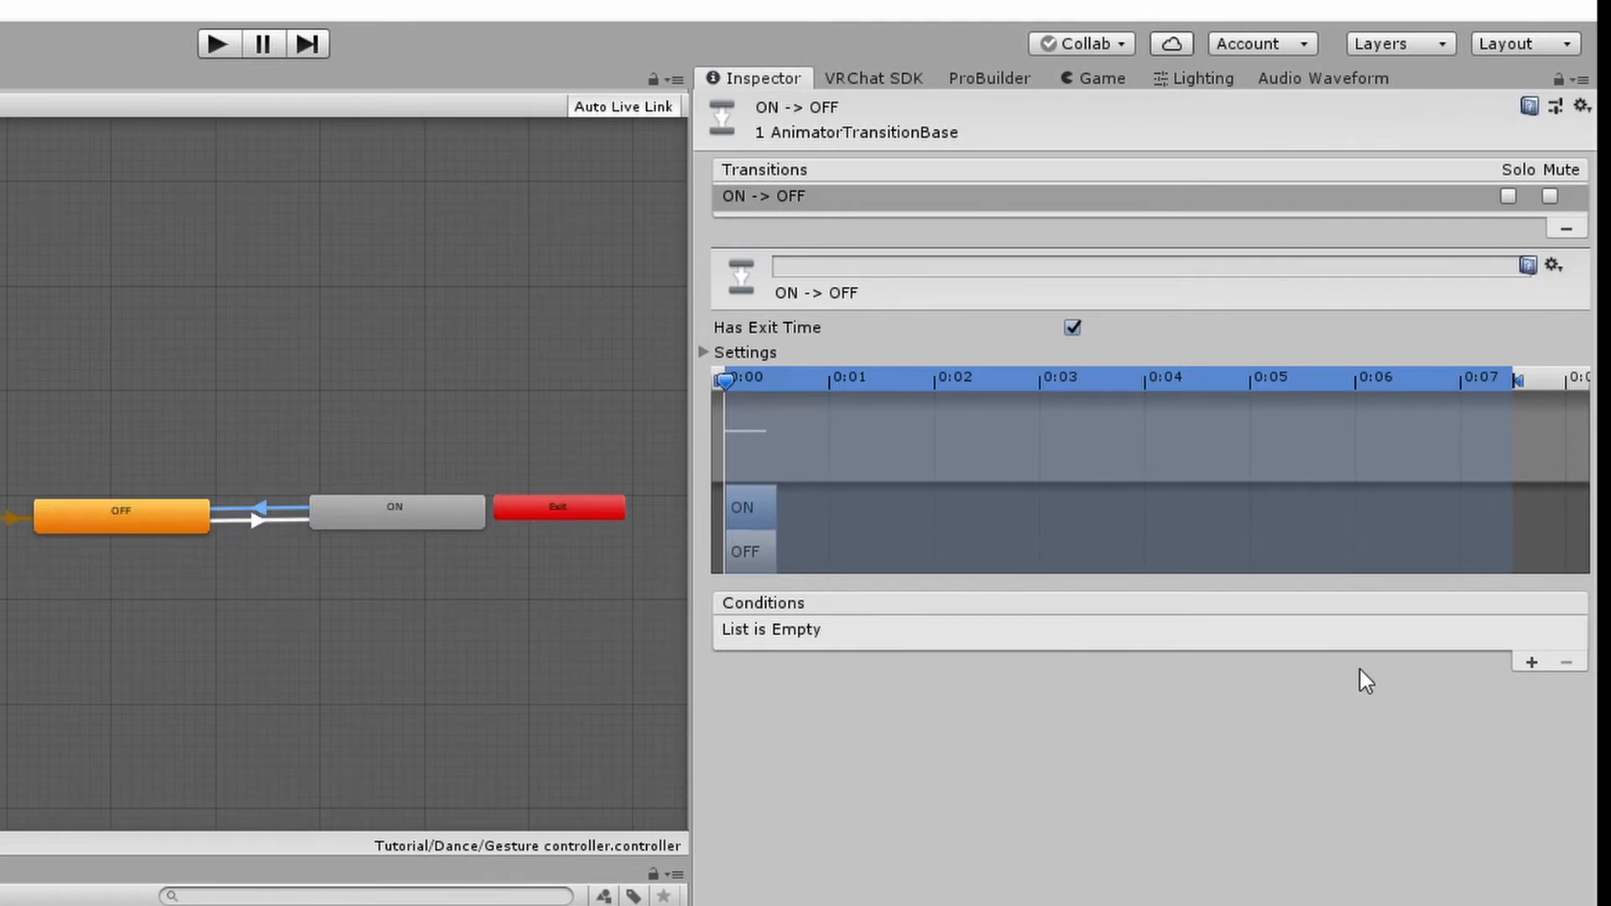
click(1530, 663)
click(892, 632)
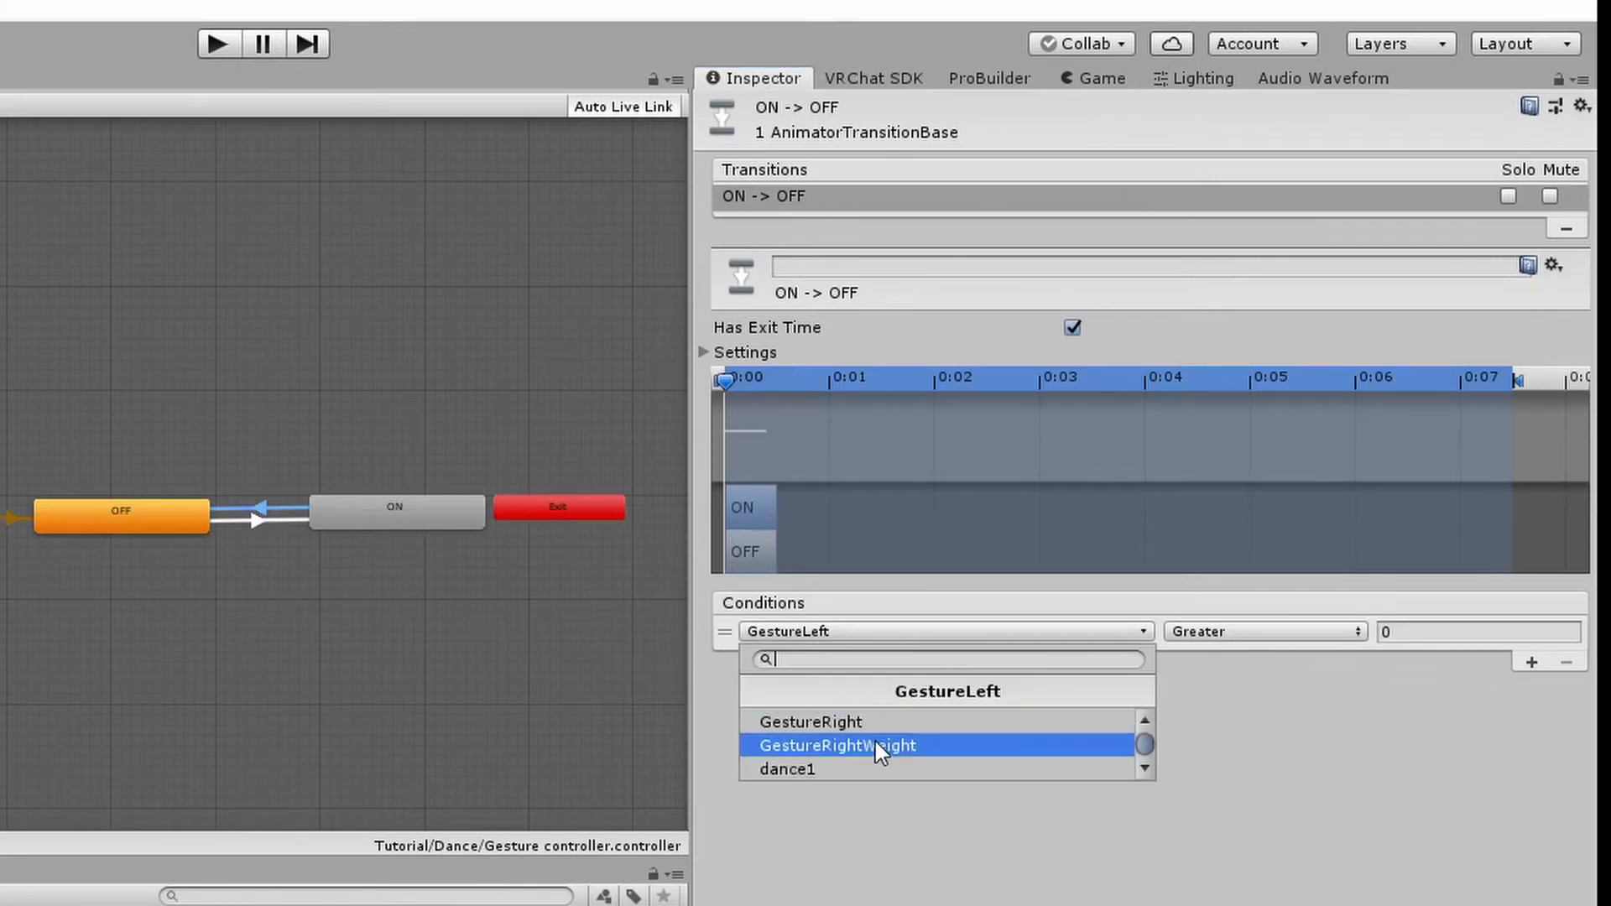
click(817, 768)
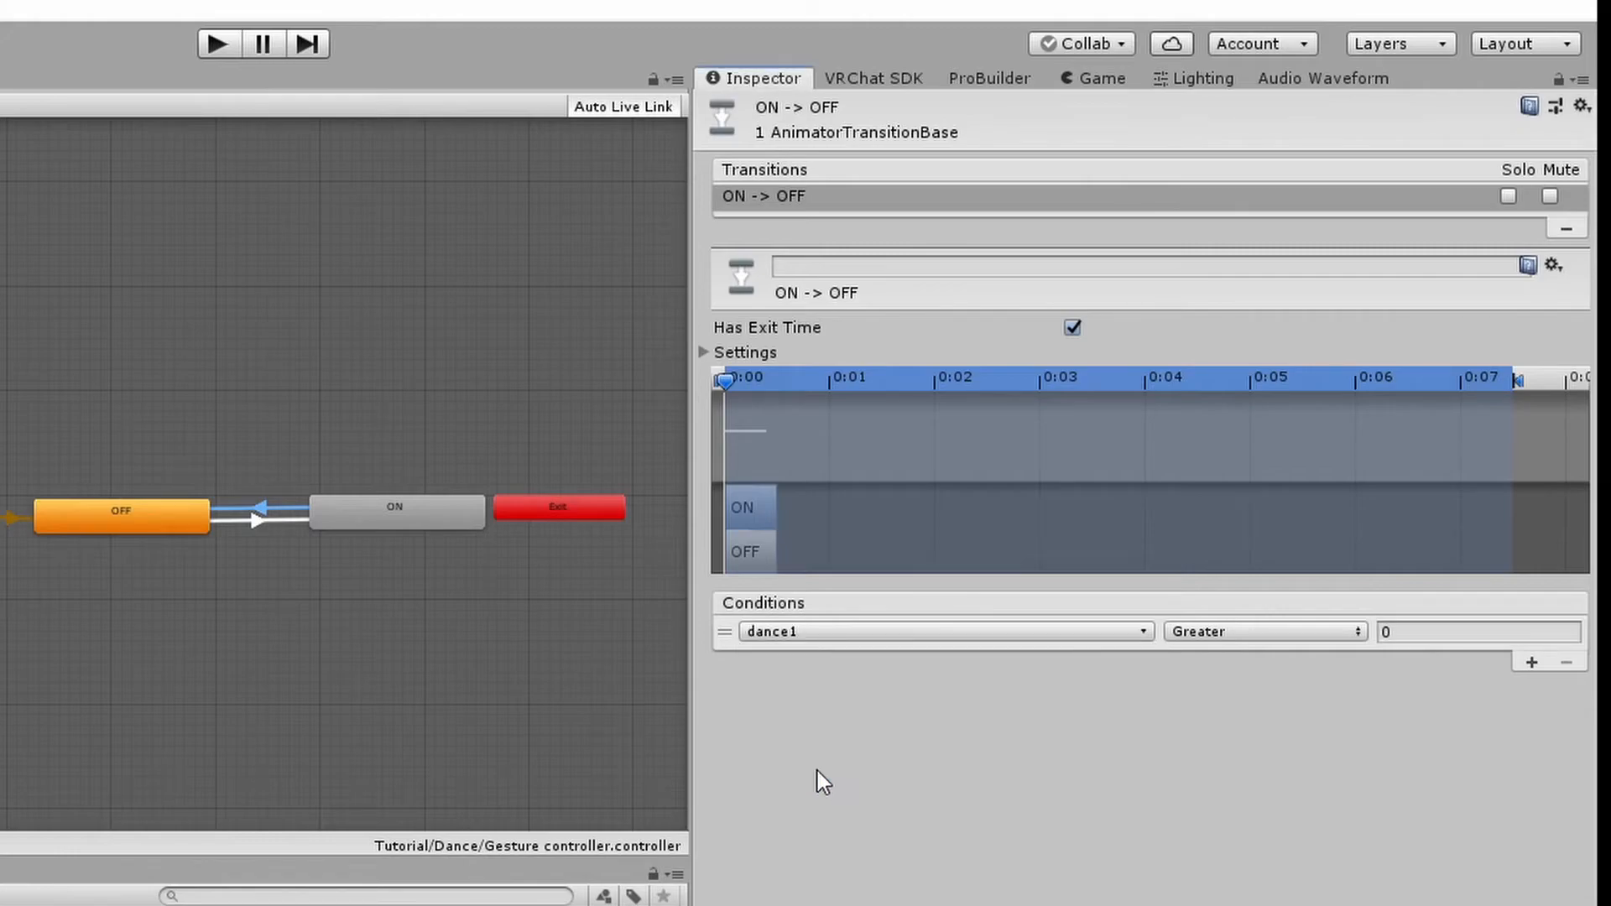
click(1192, 638)
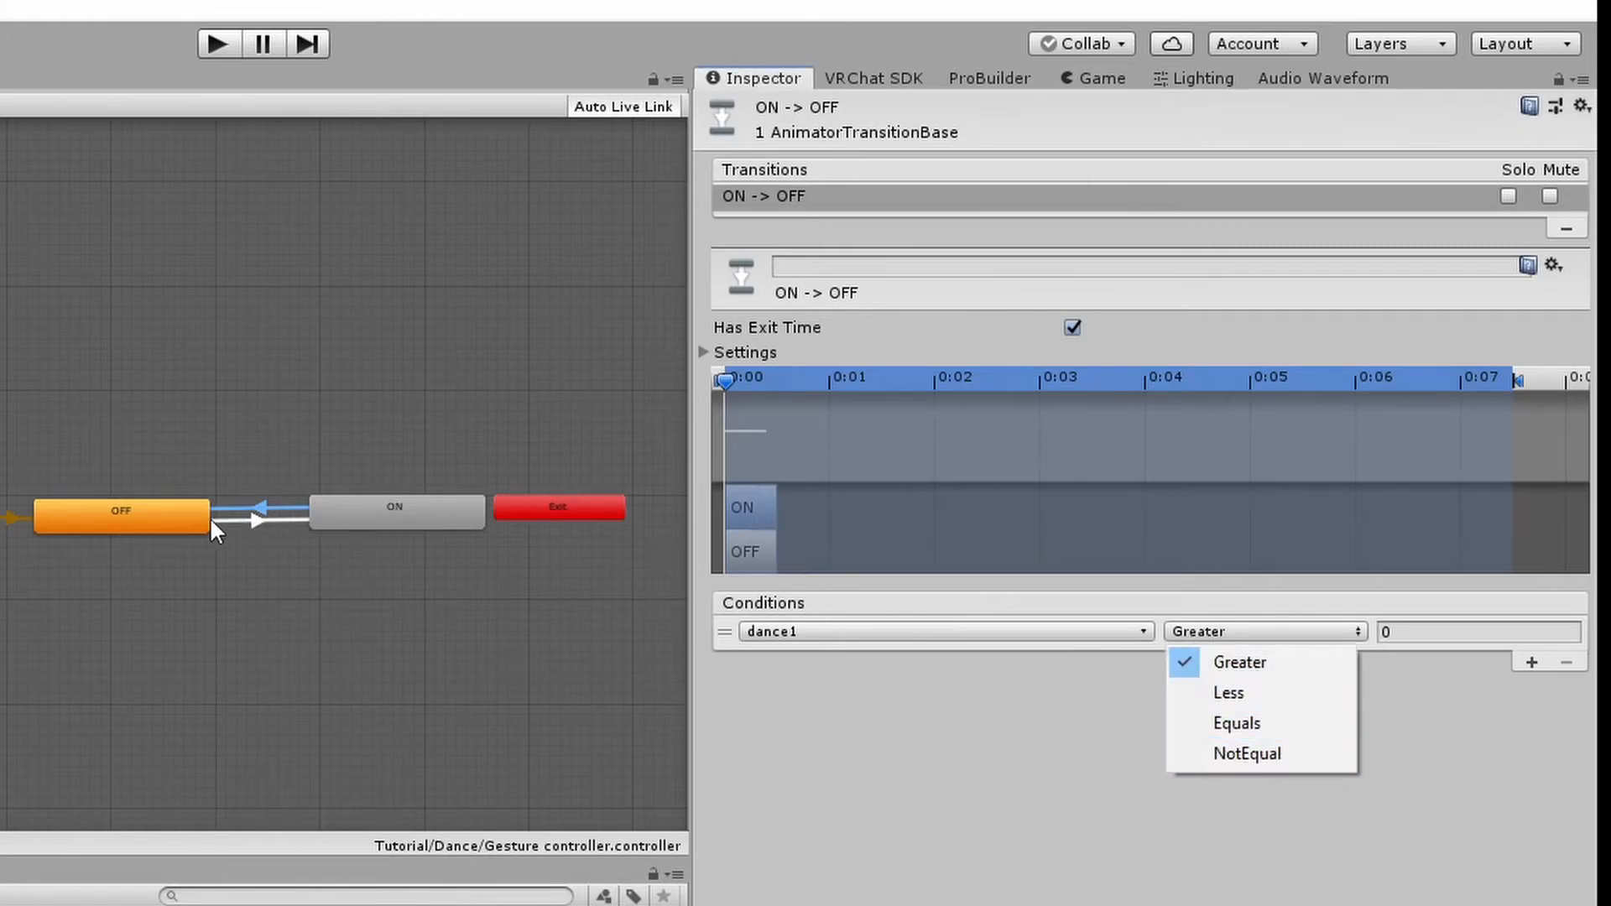
click(1286, 755)
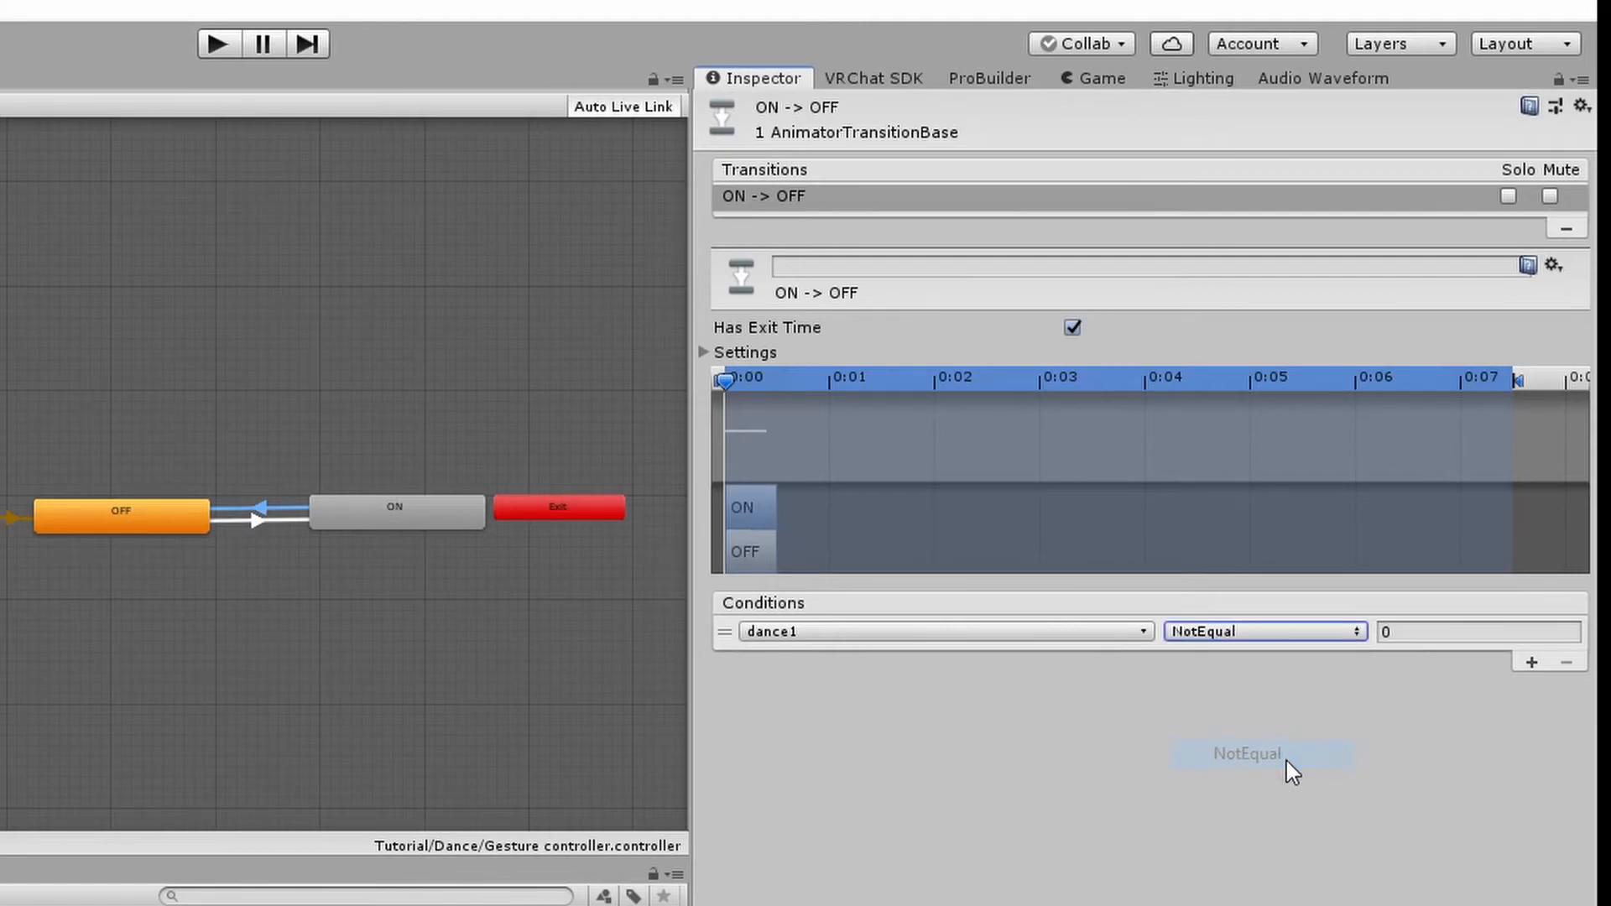
click(1423, 631)
text(1)
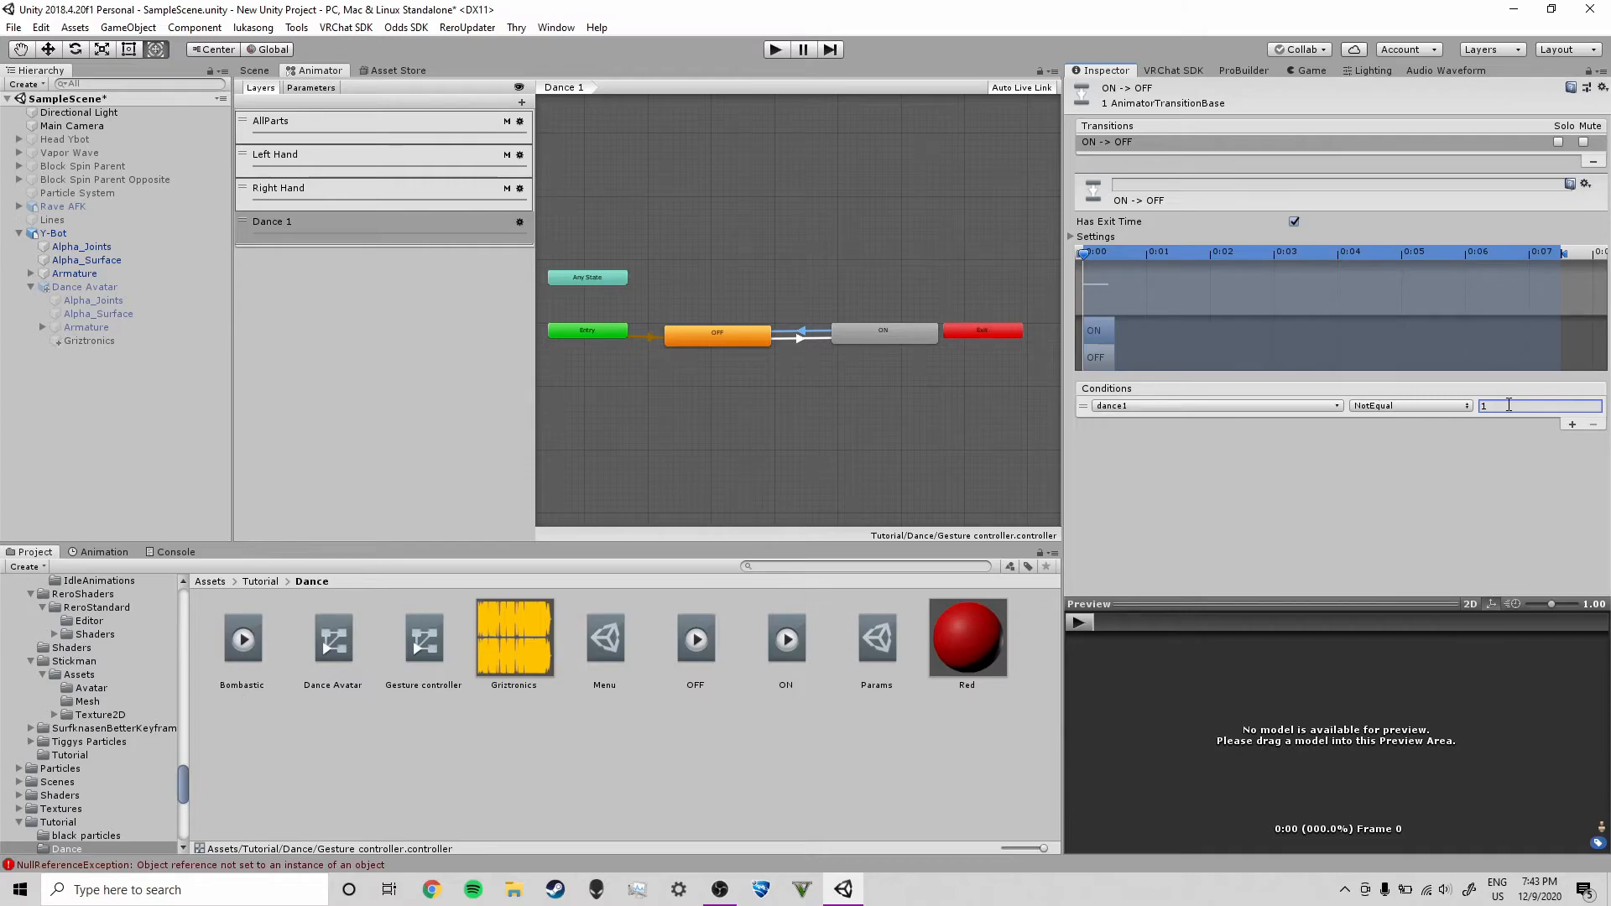
Rename the Y-Bot avatar object to Dance tutorial
click(255, 72)
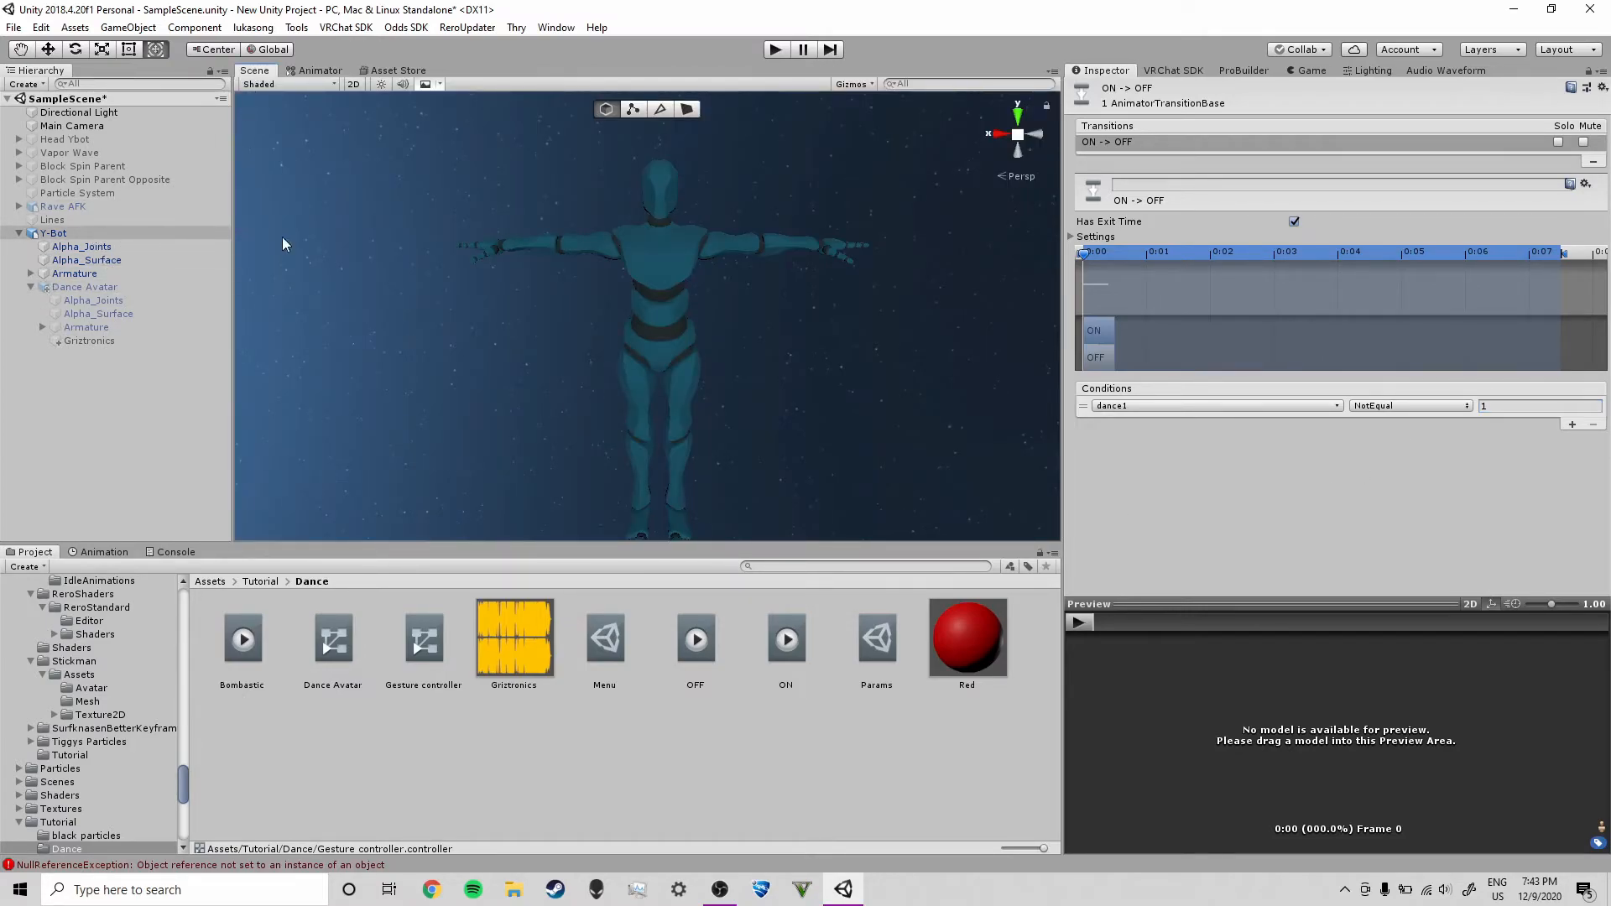
click(83, 290)
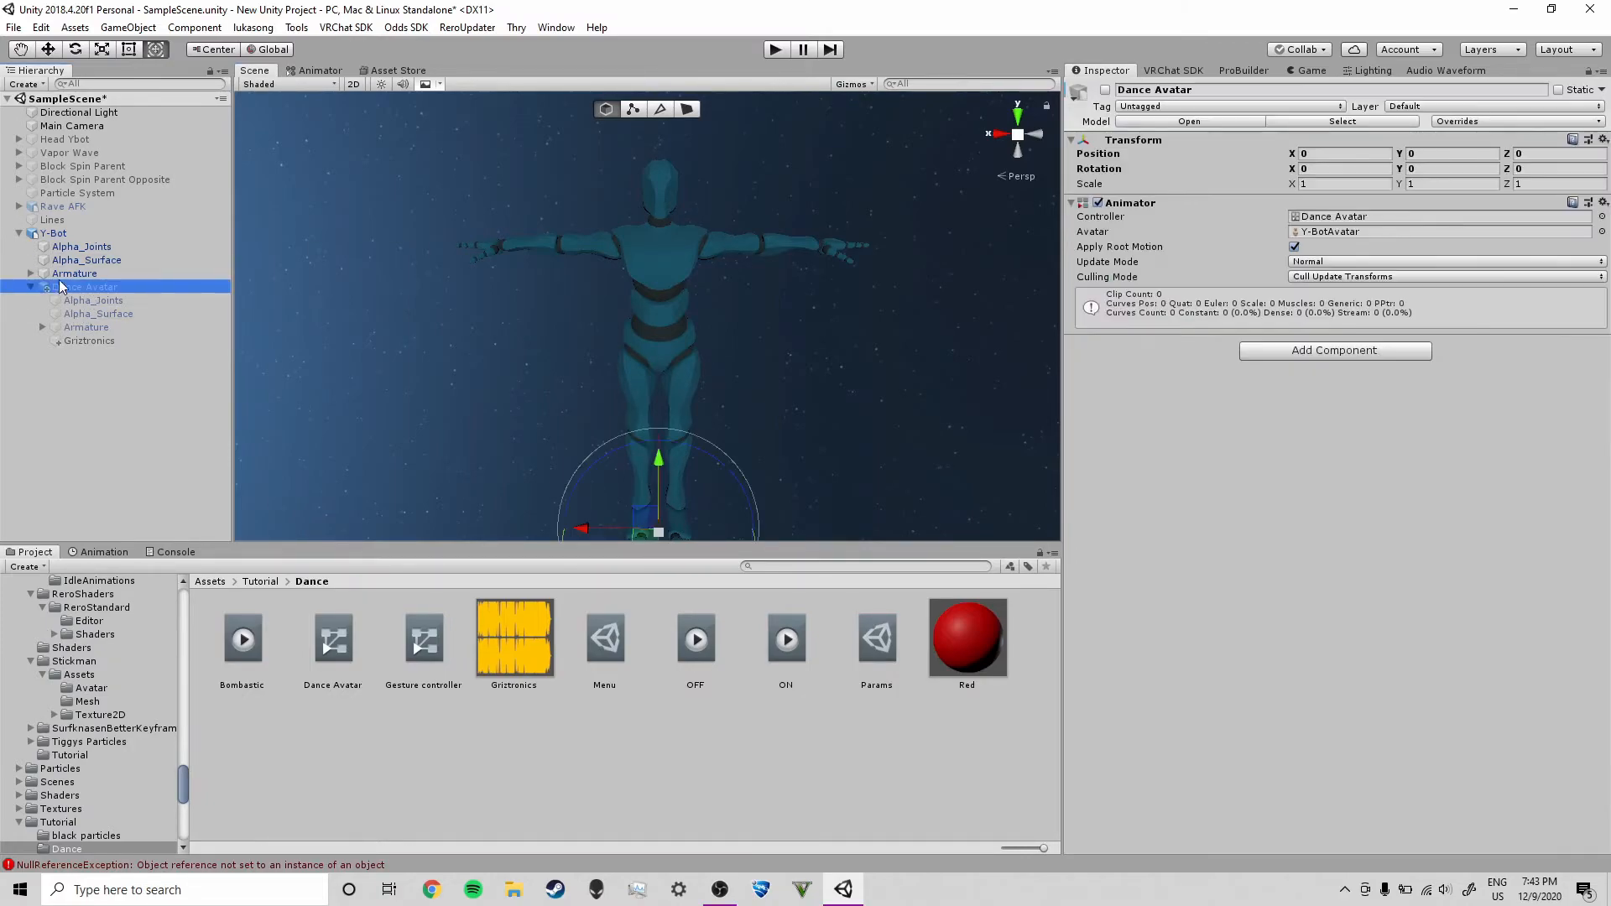
click(58, 235)
click(68, 285)
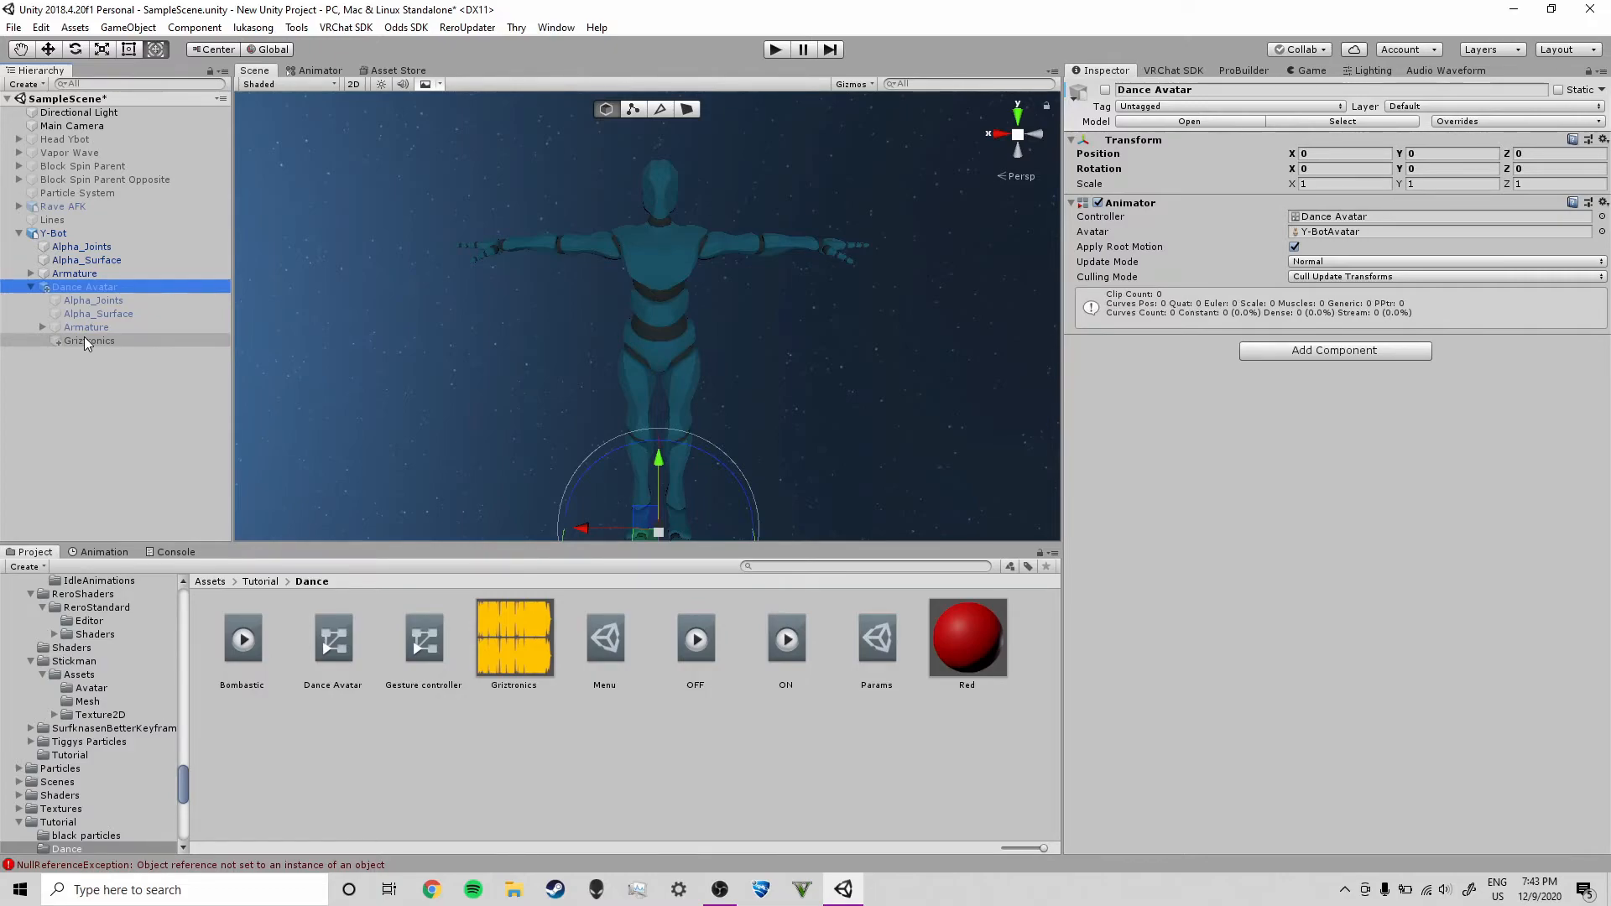
click(625, 639)
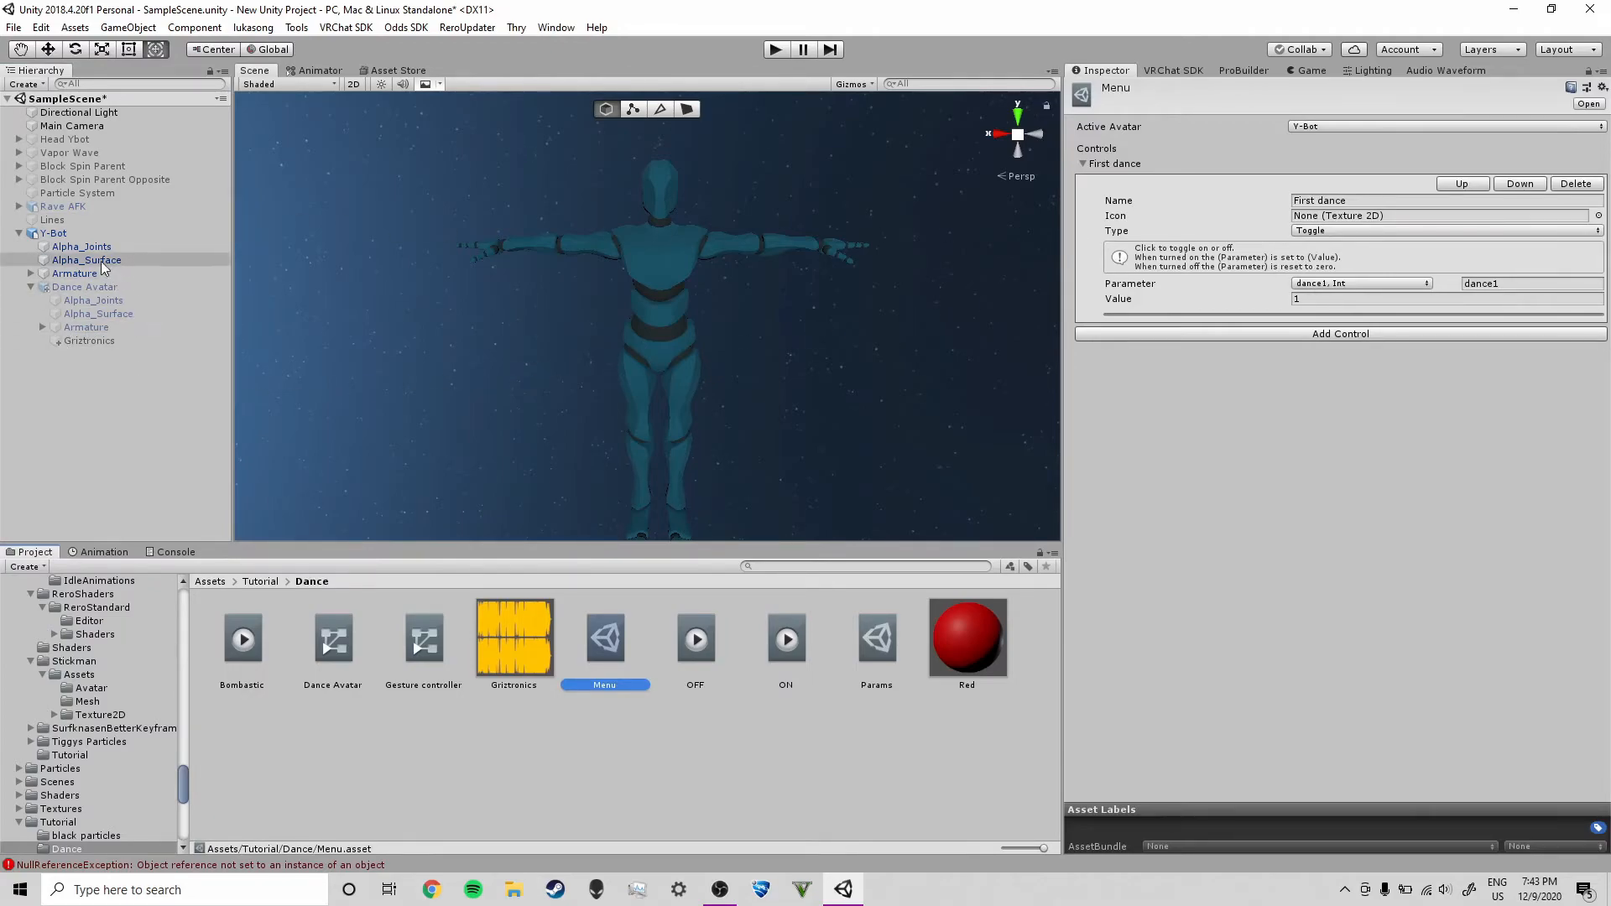
click(167, 234)
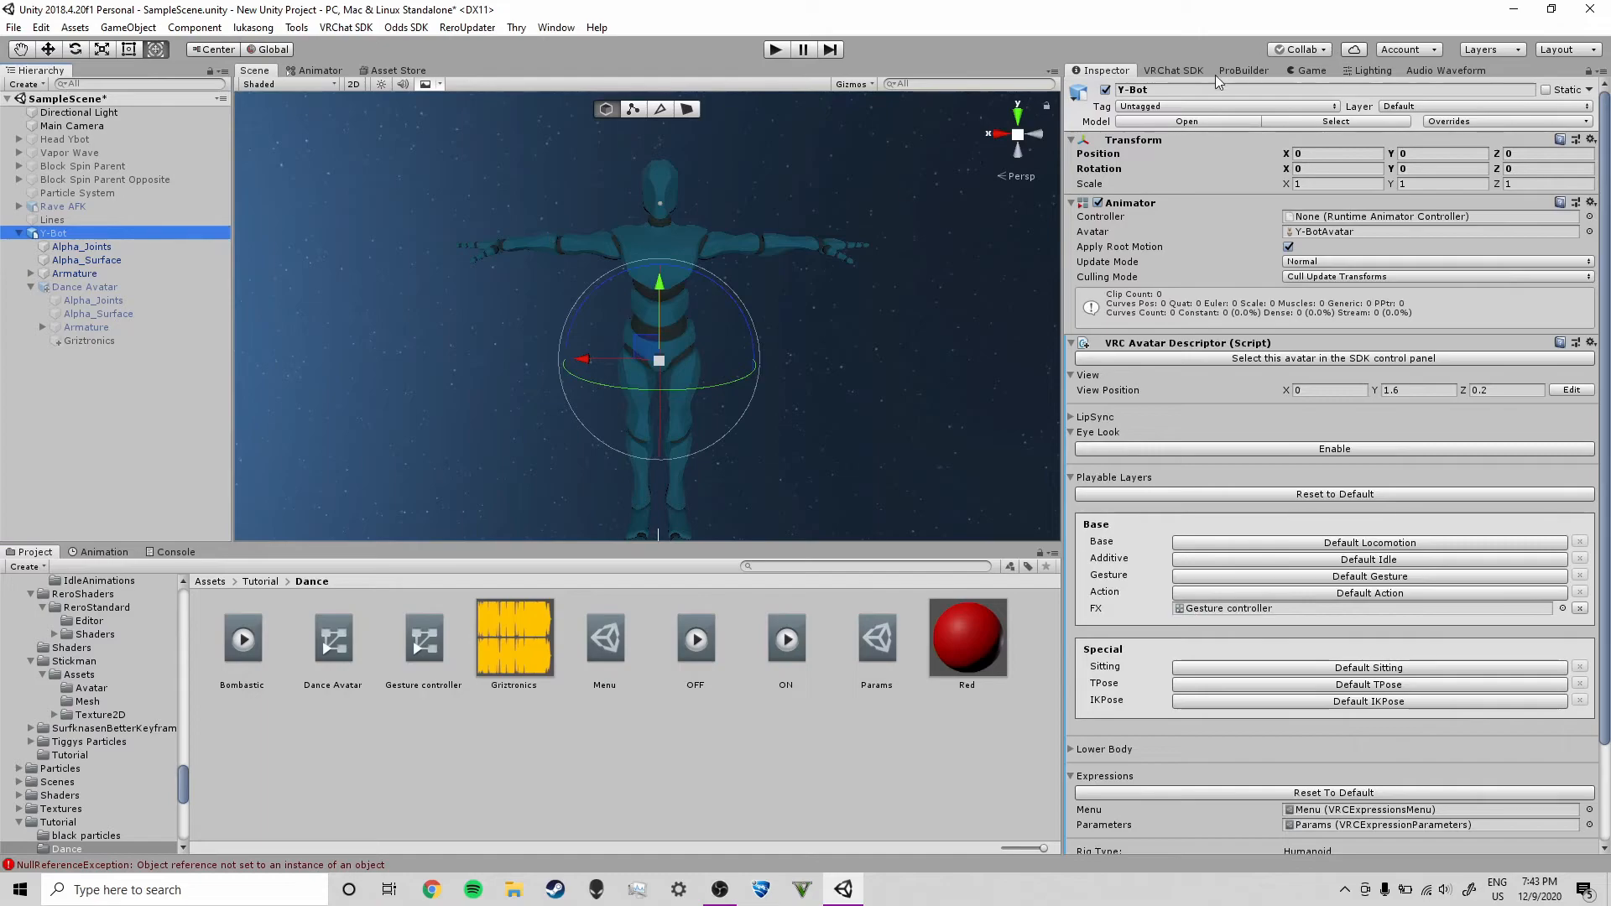
click(1163, 90)
text(Dance tutorial)
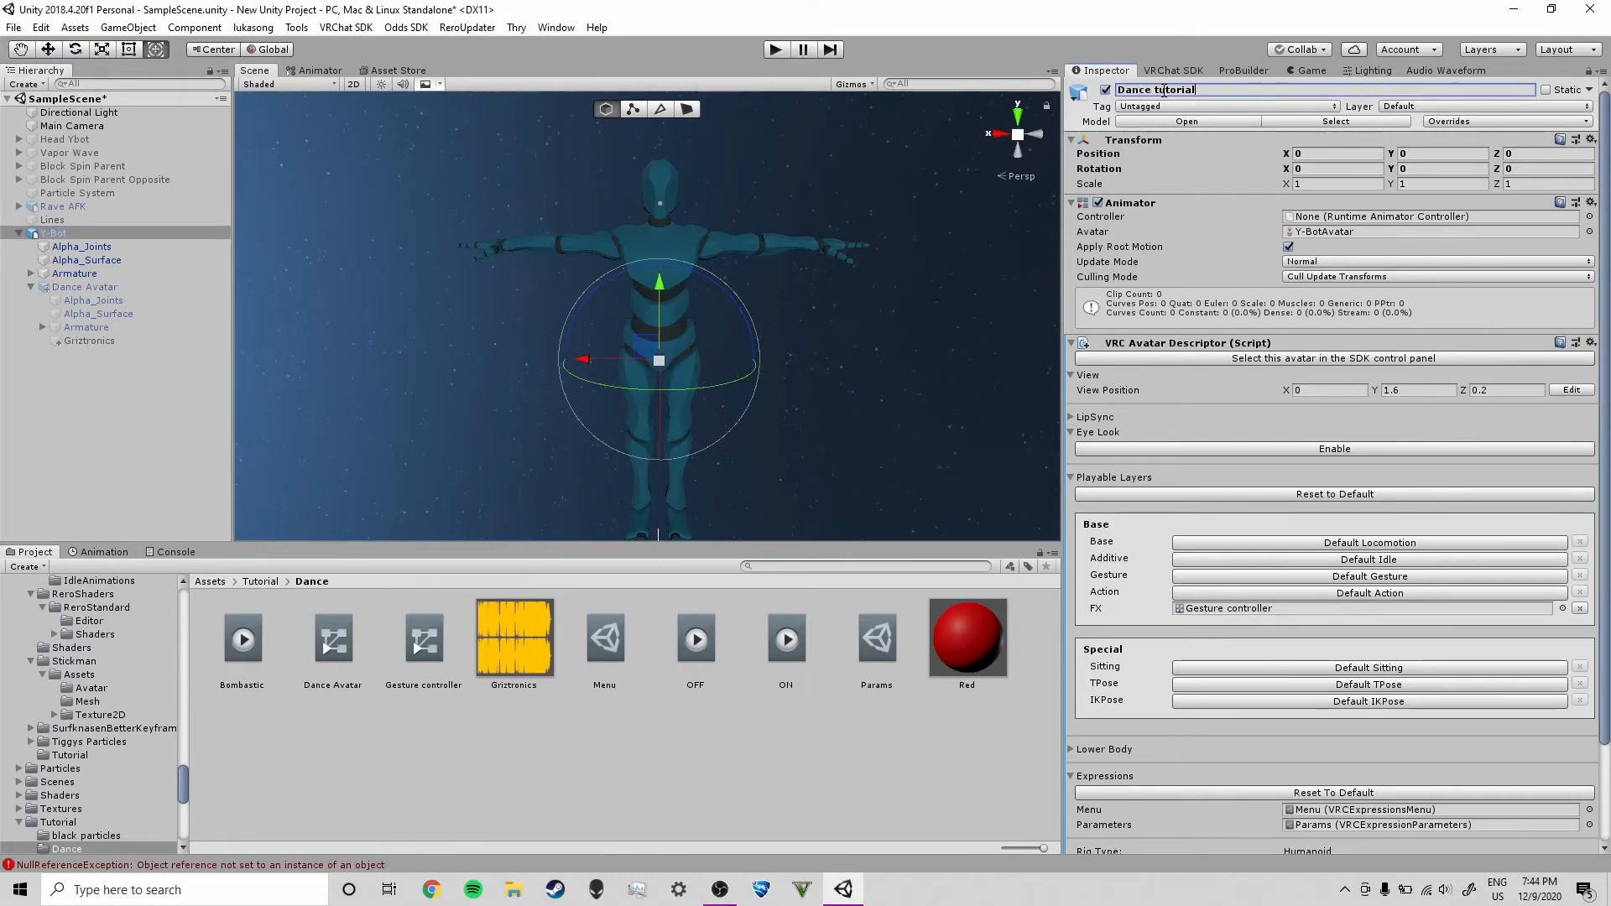
key(Return)
Build and test the avatar locally with the VRChat SDK builder
click(1174, 70)
click(1275, 176)
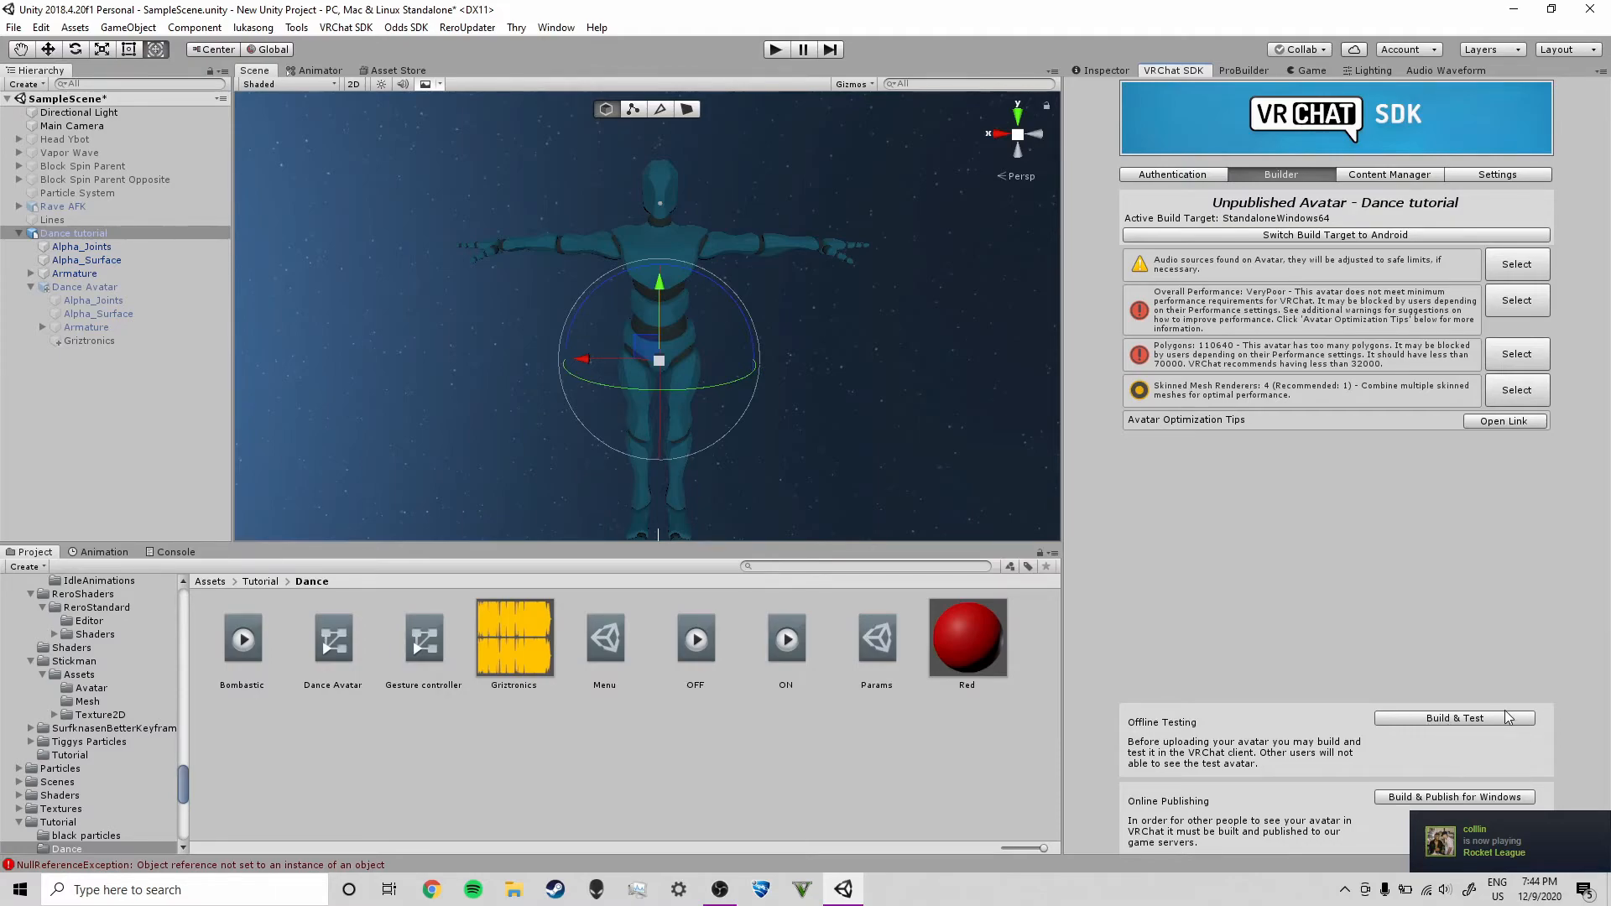
click(1462, 717)
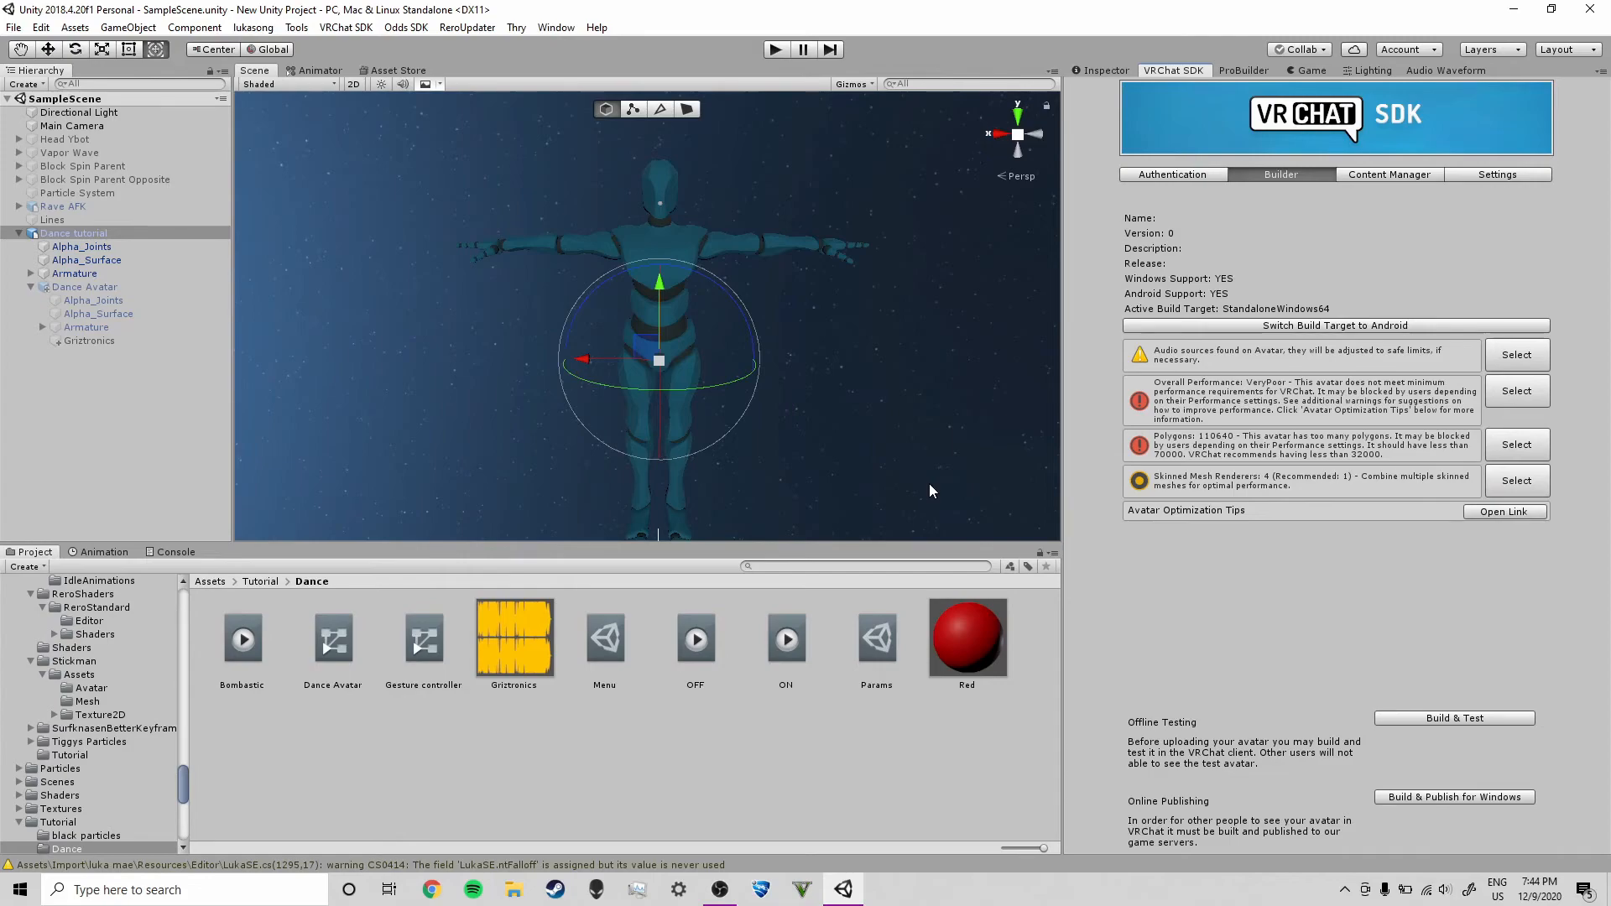
Enable looping on the Griztronics audio source under the Dance Avatar
click(245, 648)
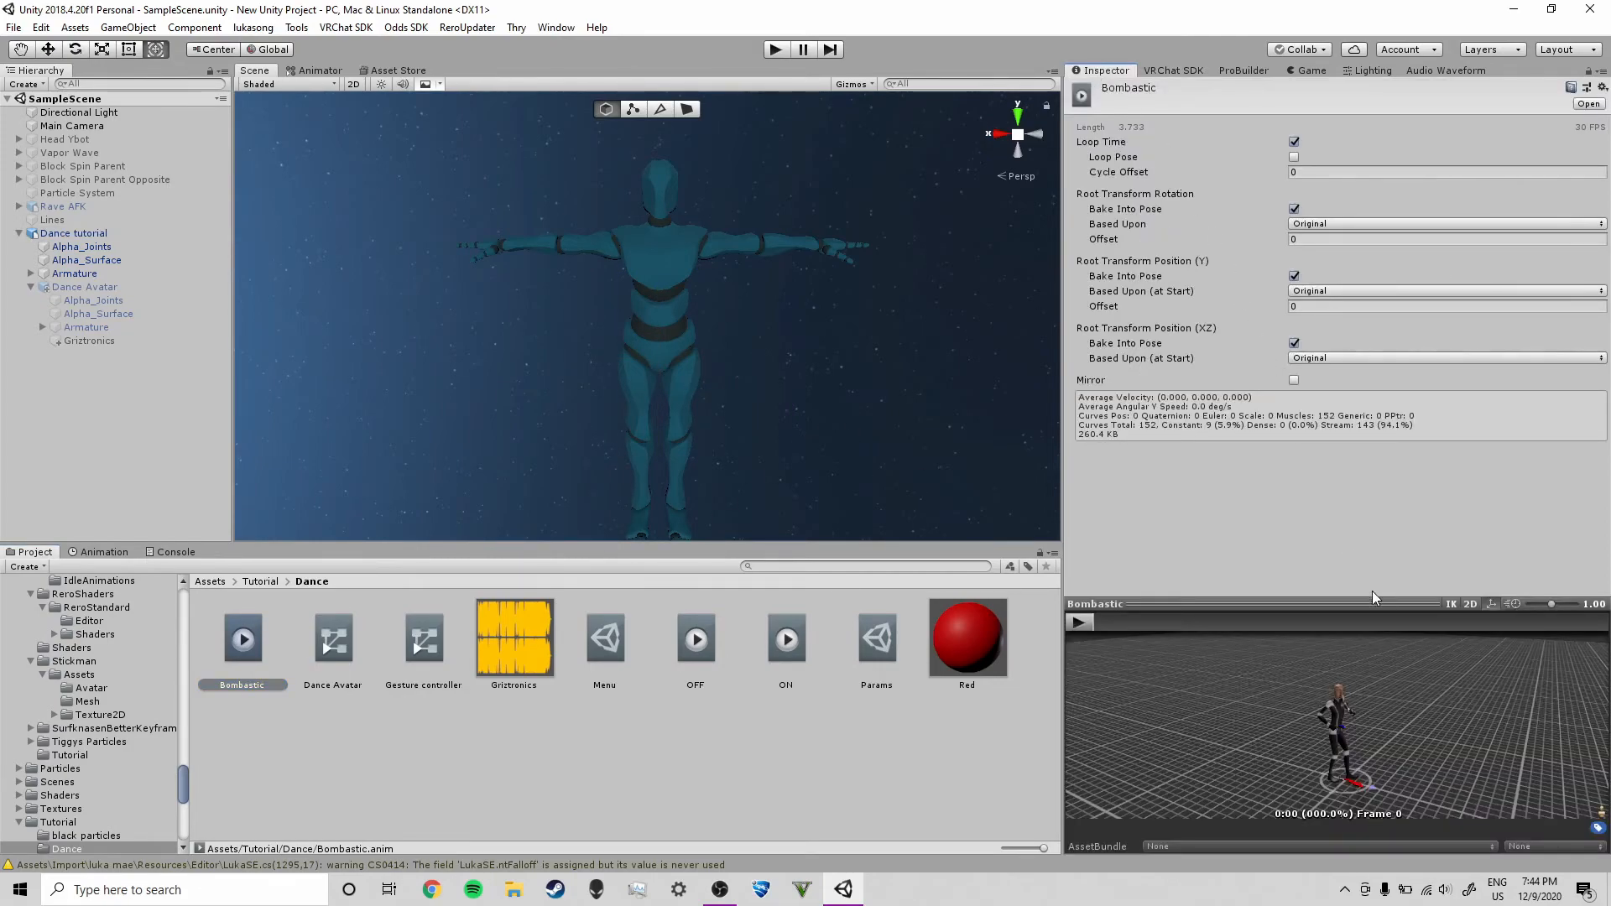
click(1079, 621)
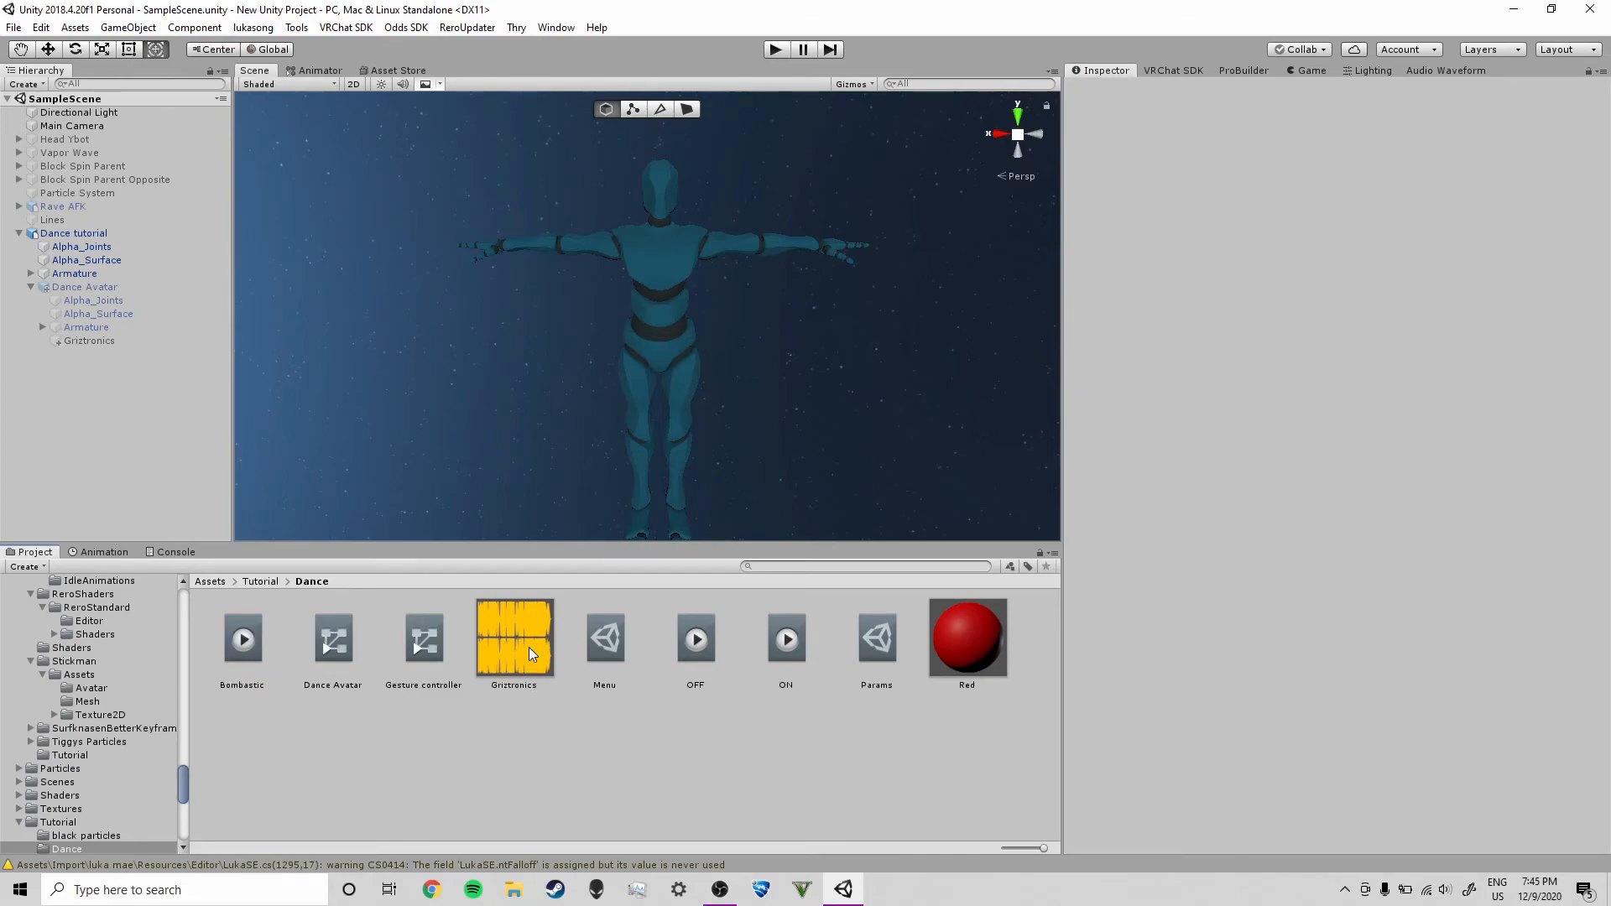
click(529, 653)
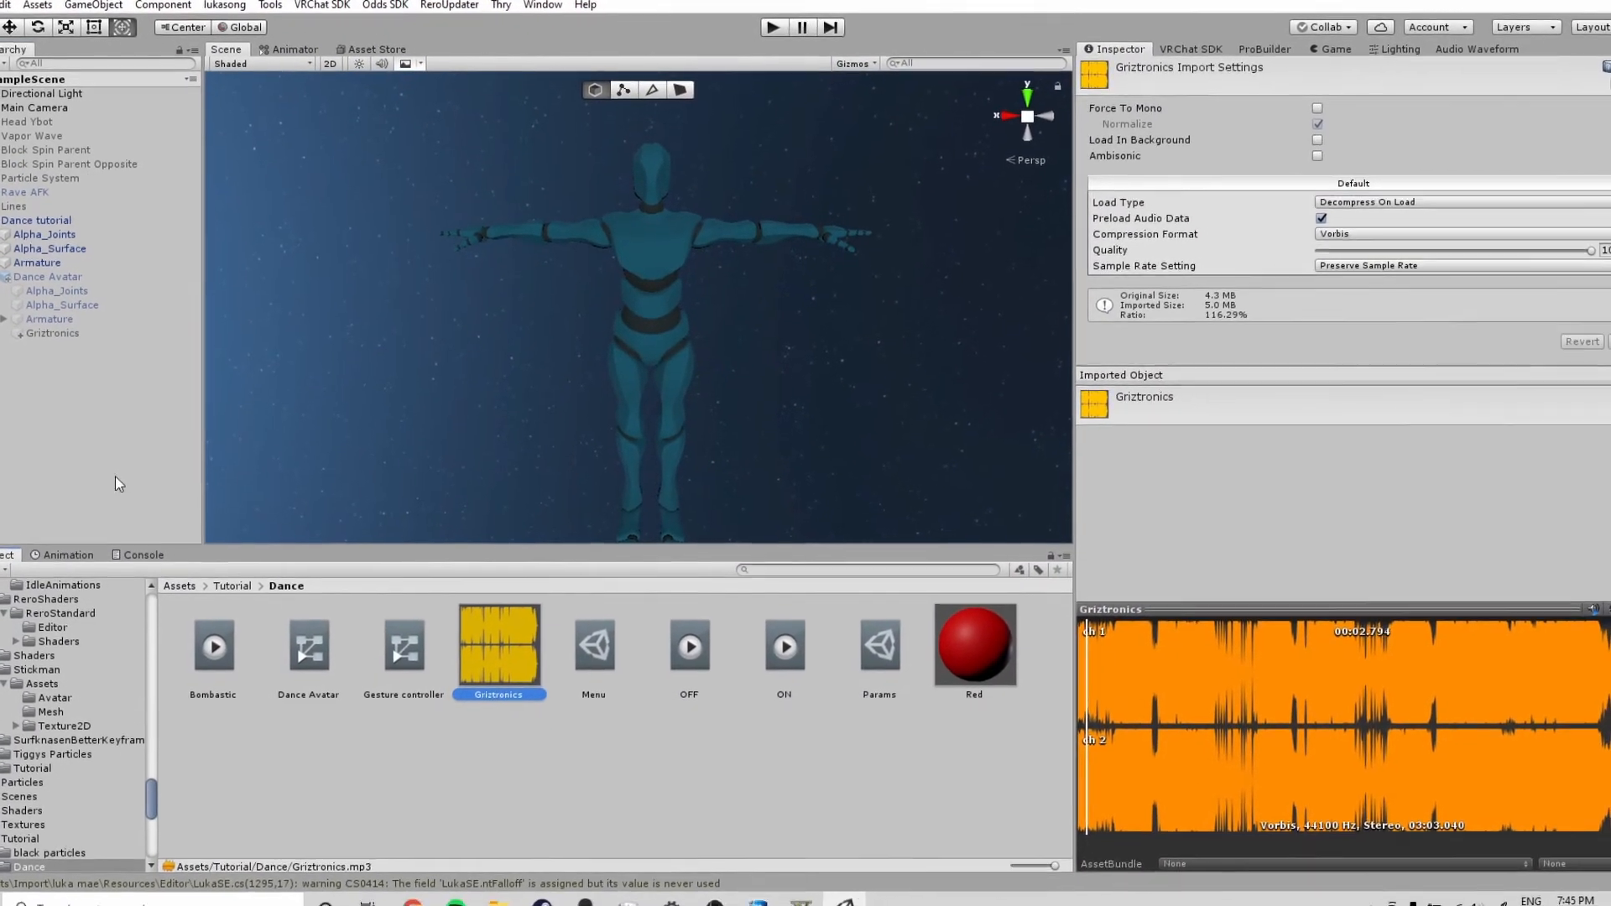
click(118, 346)
click(126, 340)
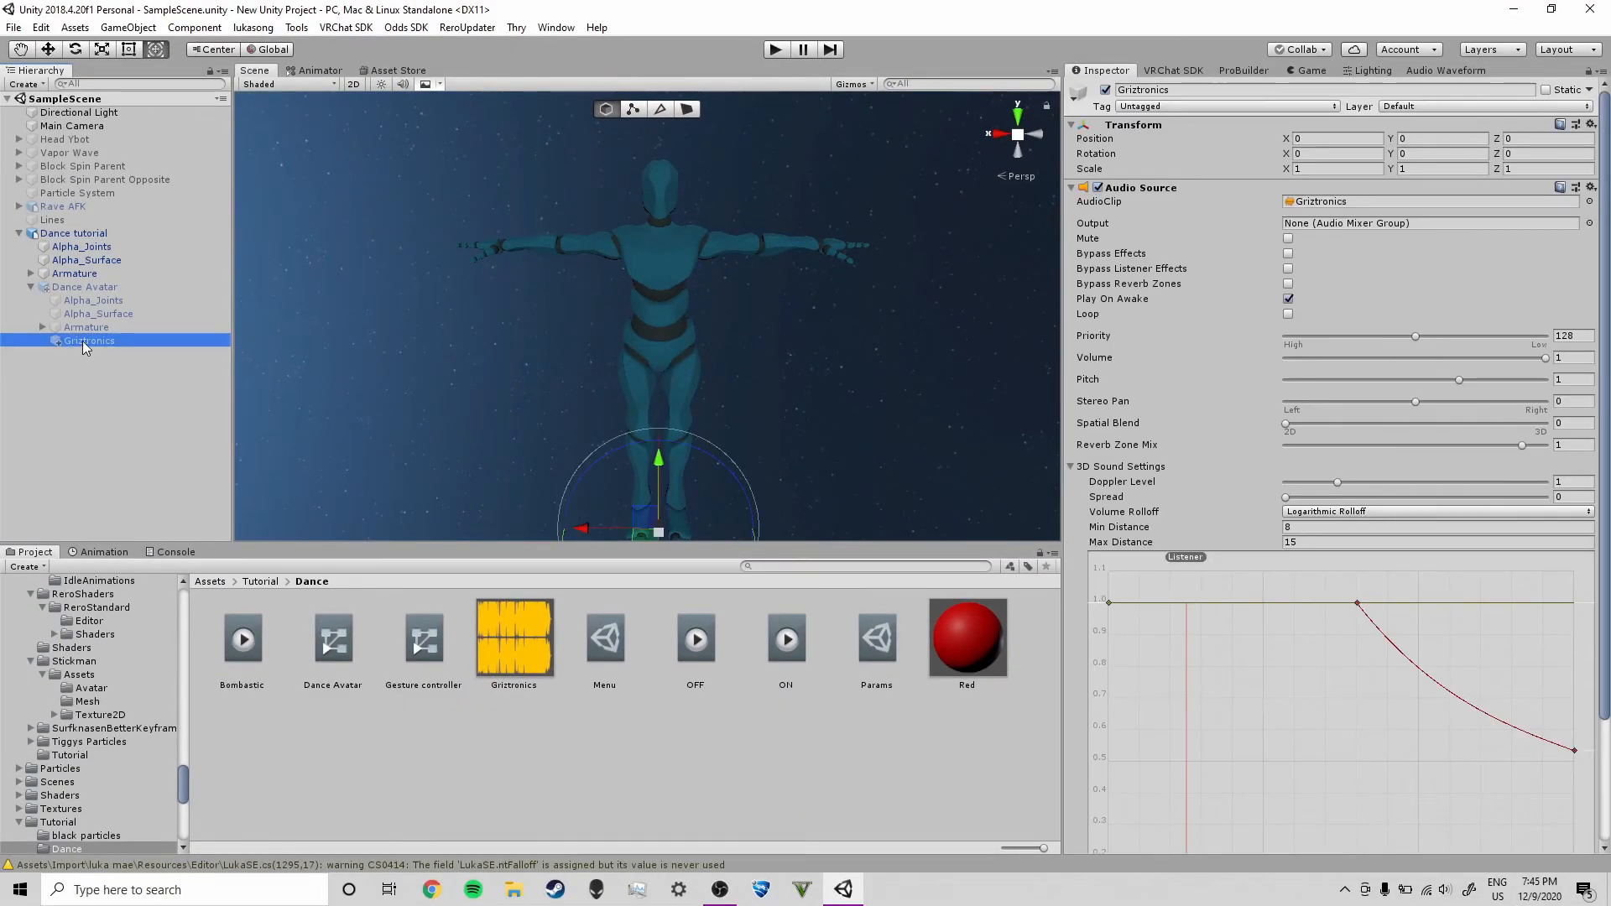
click(1288, 315)
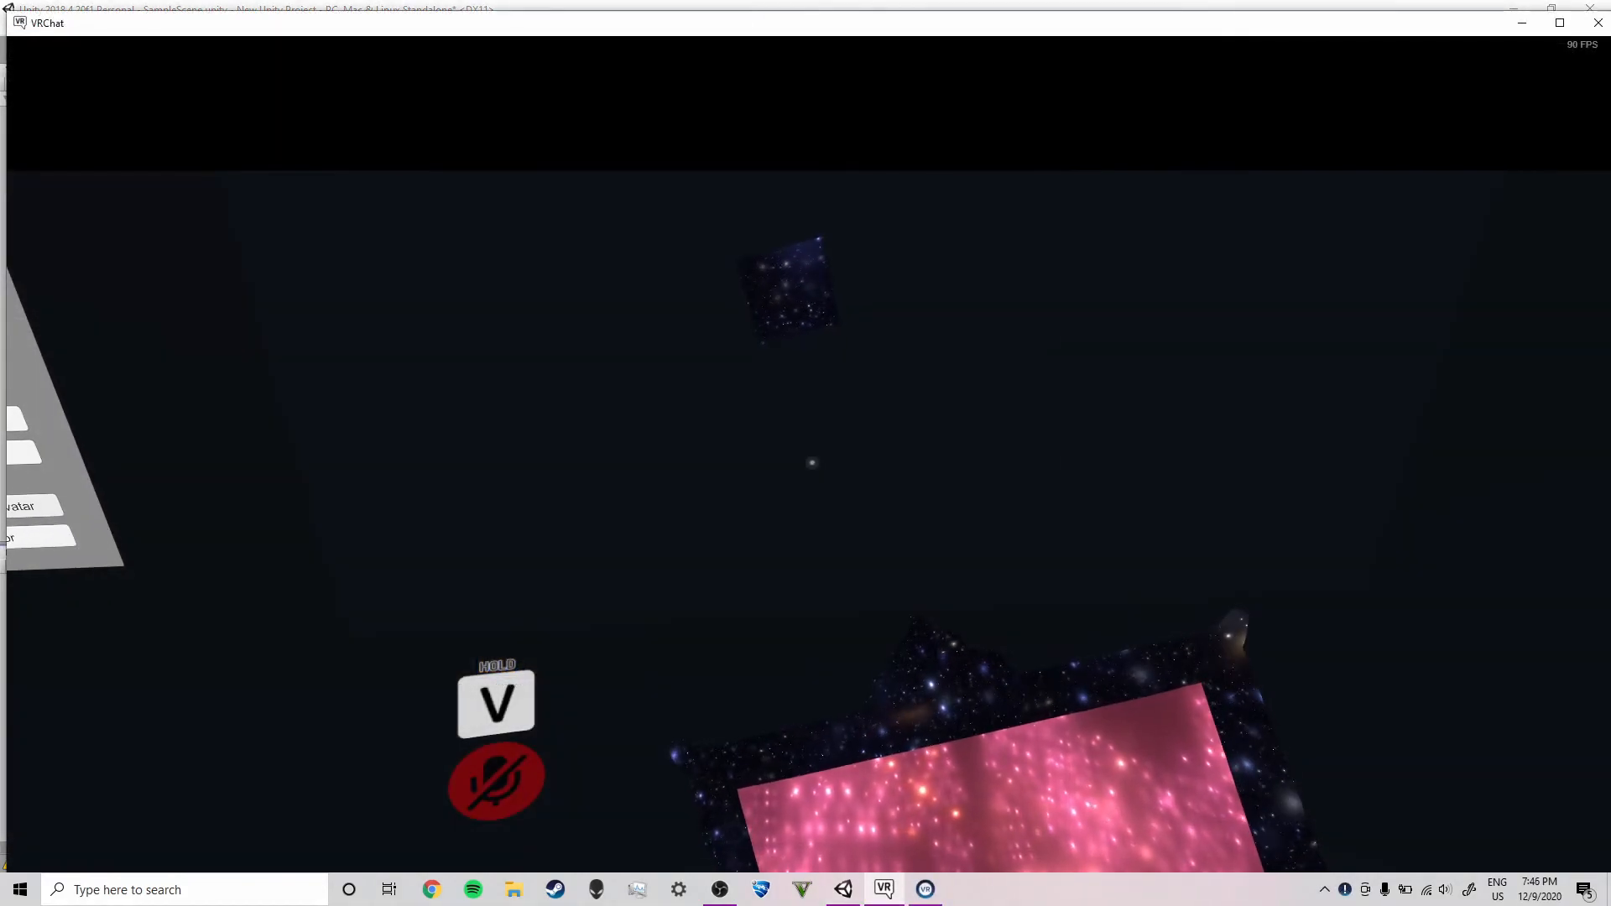
Switch to VRChat and change into the SDK: Dance tutorial test avatar
key(Escape)
click(812, 463)
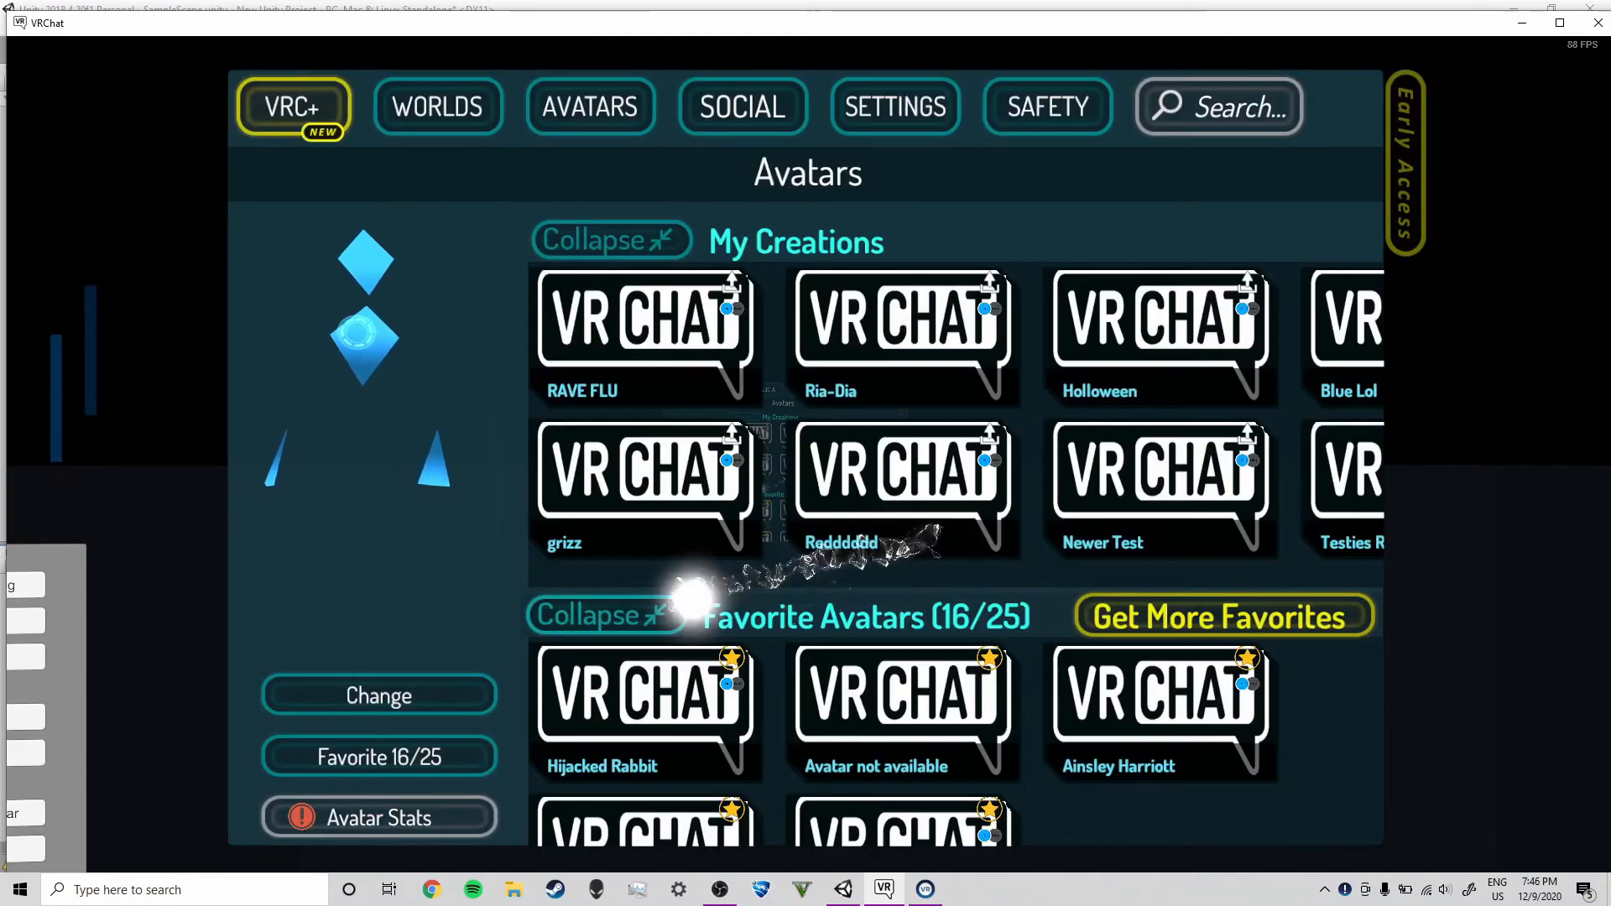
scroll(741, 598, down, 6)
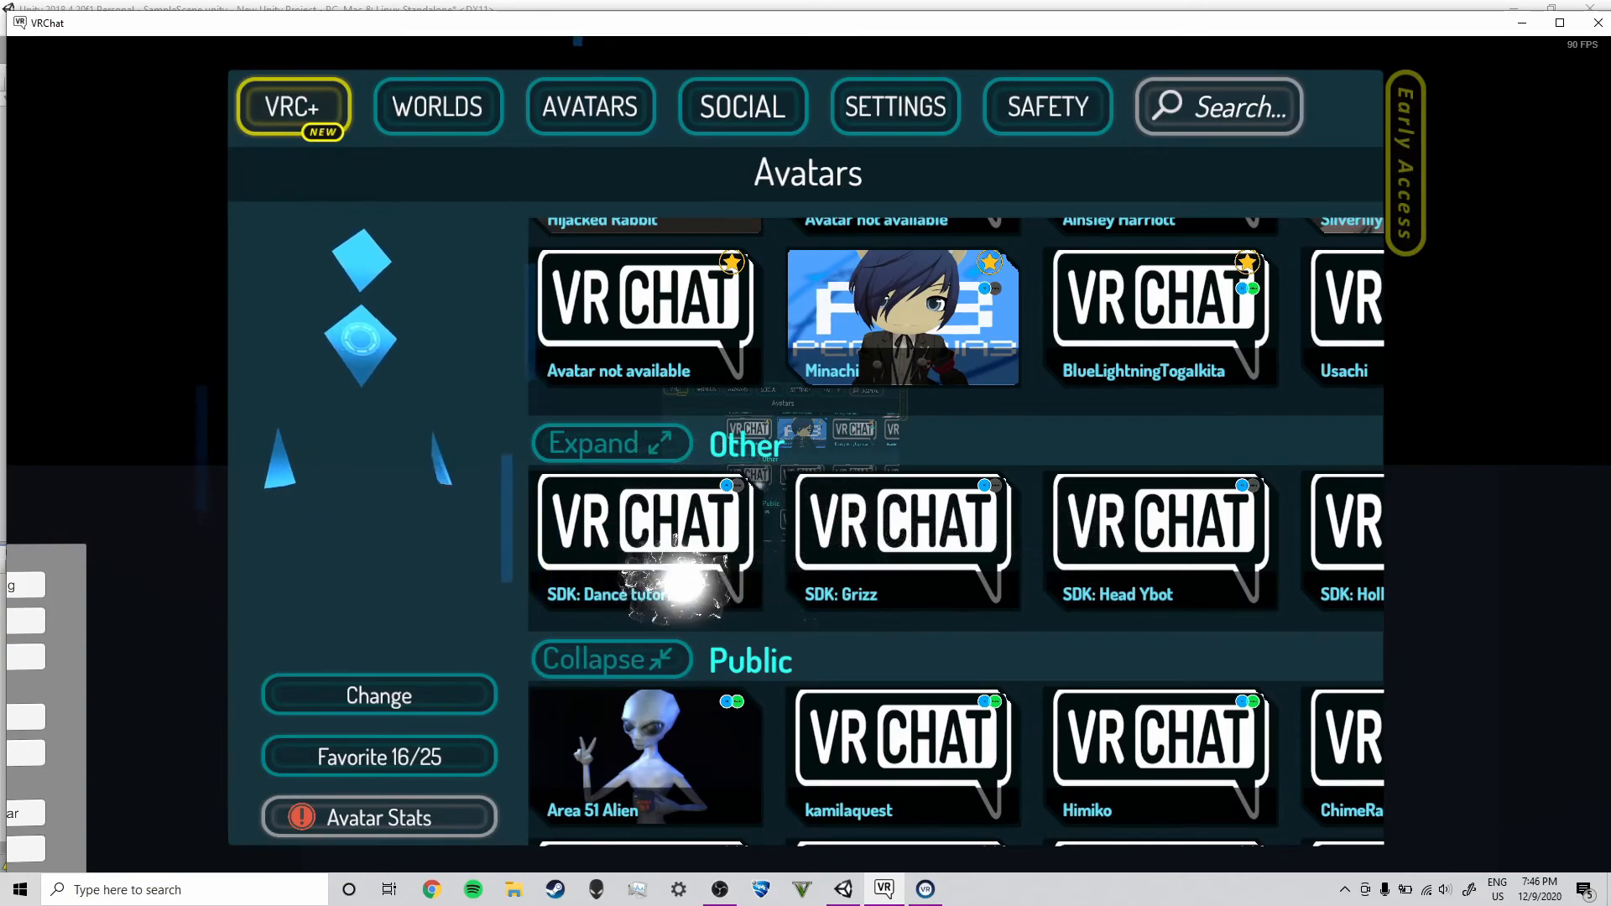
click(401, 692)
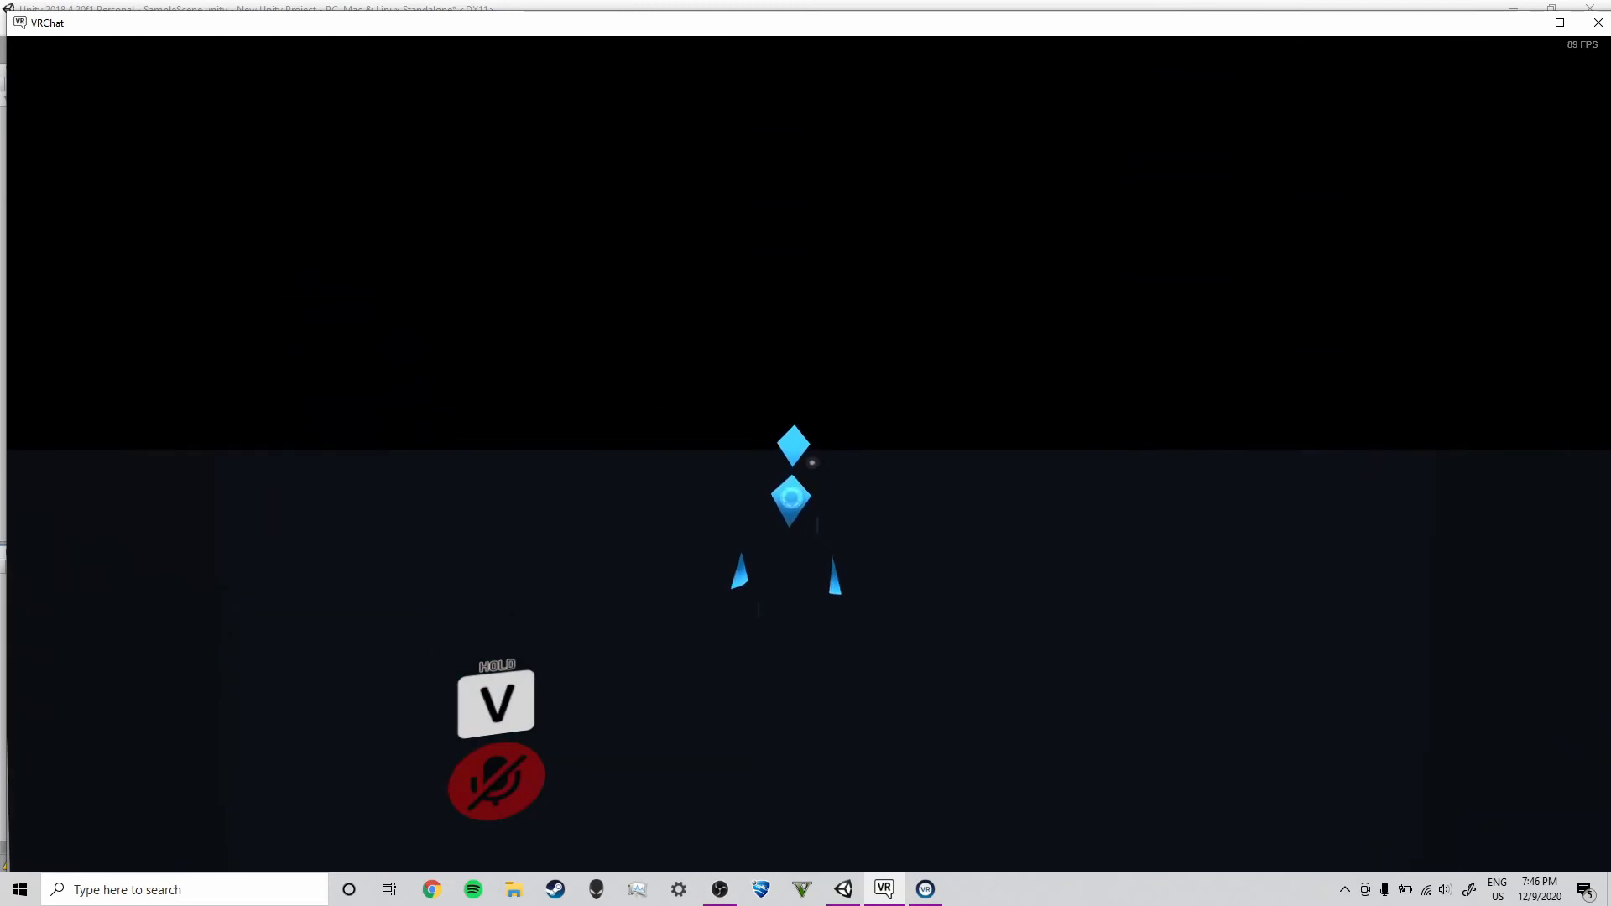
Open the Expressions menu and turn on the First dance toggle
key(s)
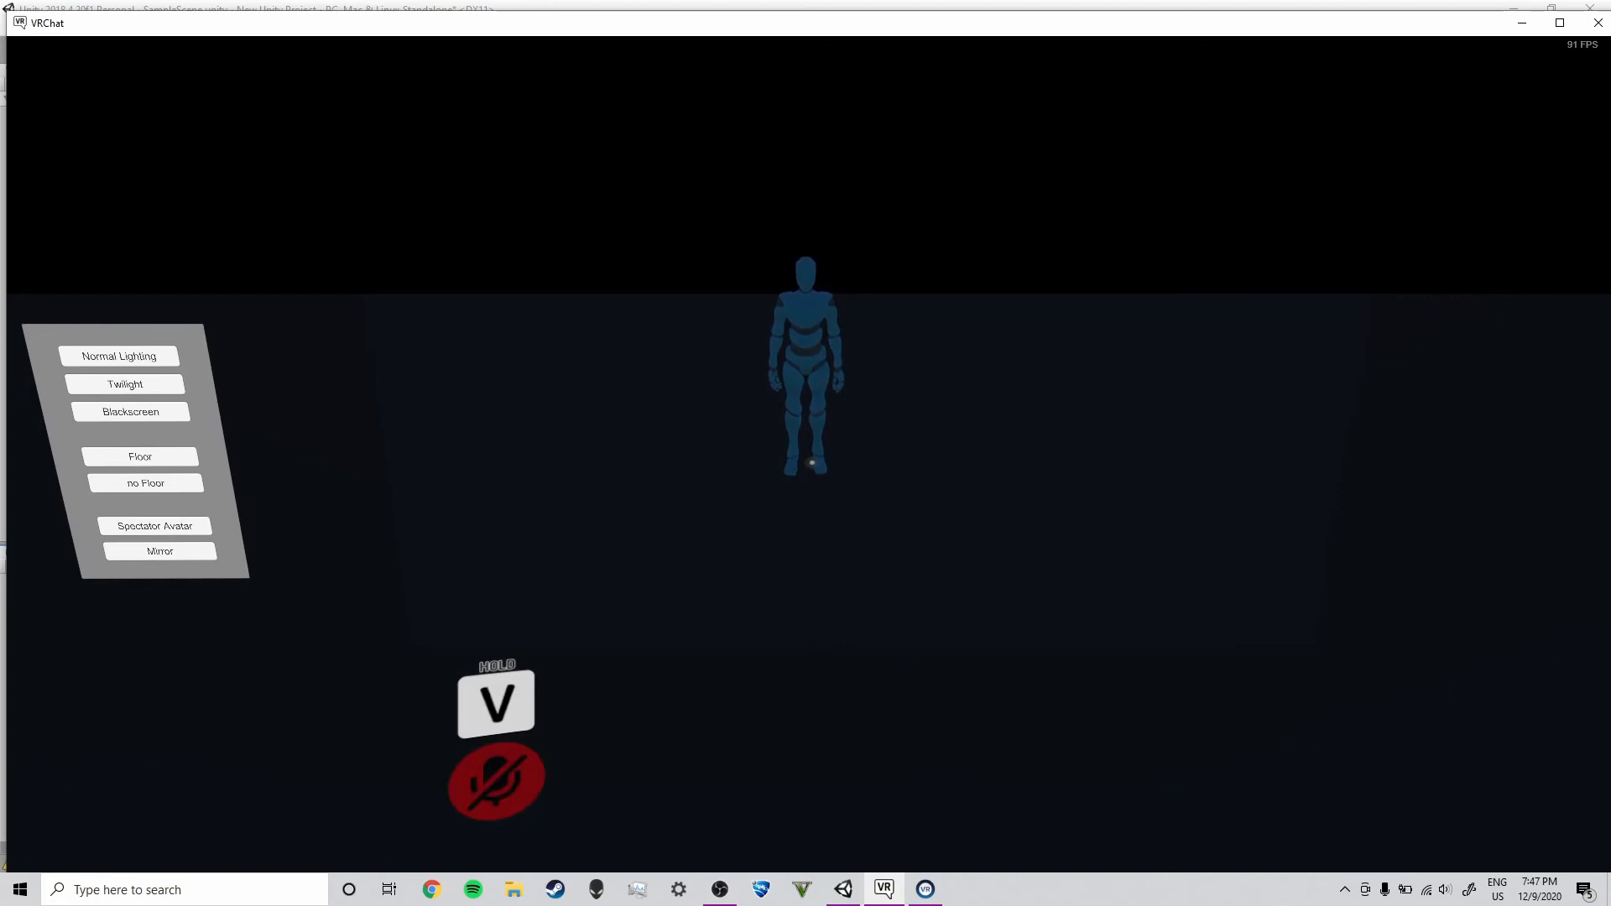
key(r)
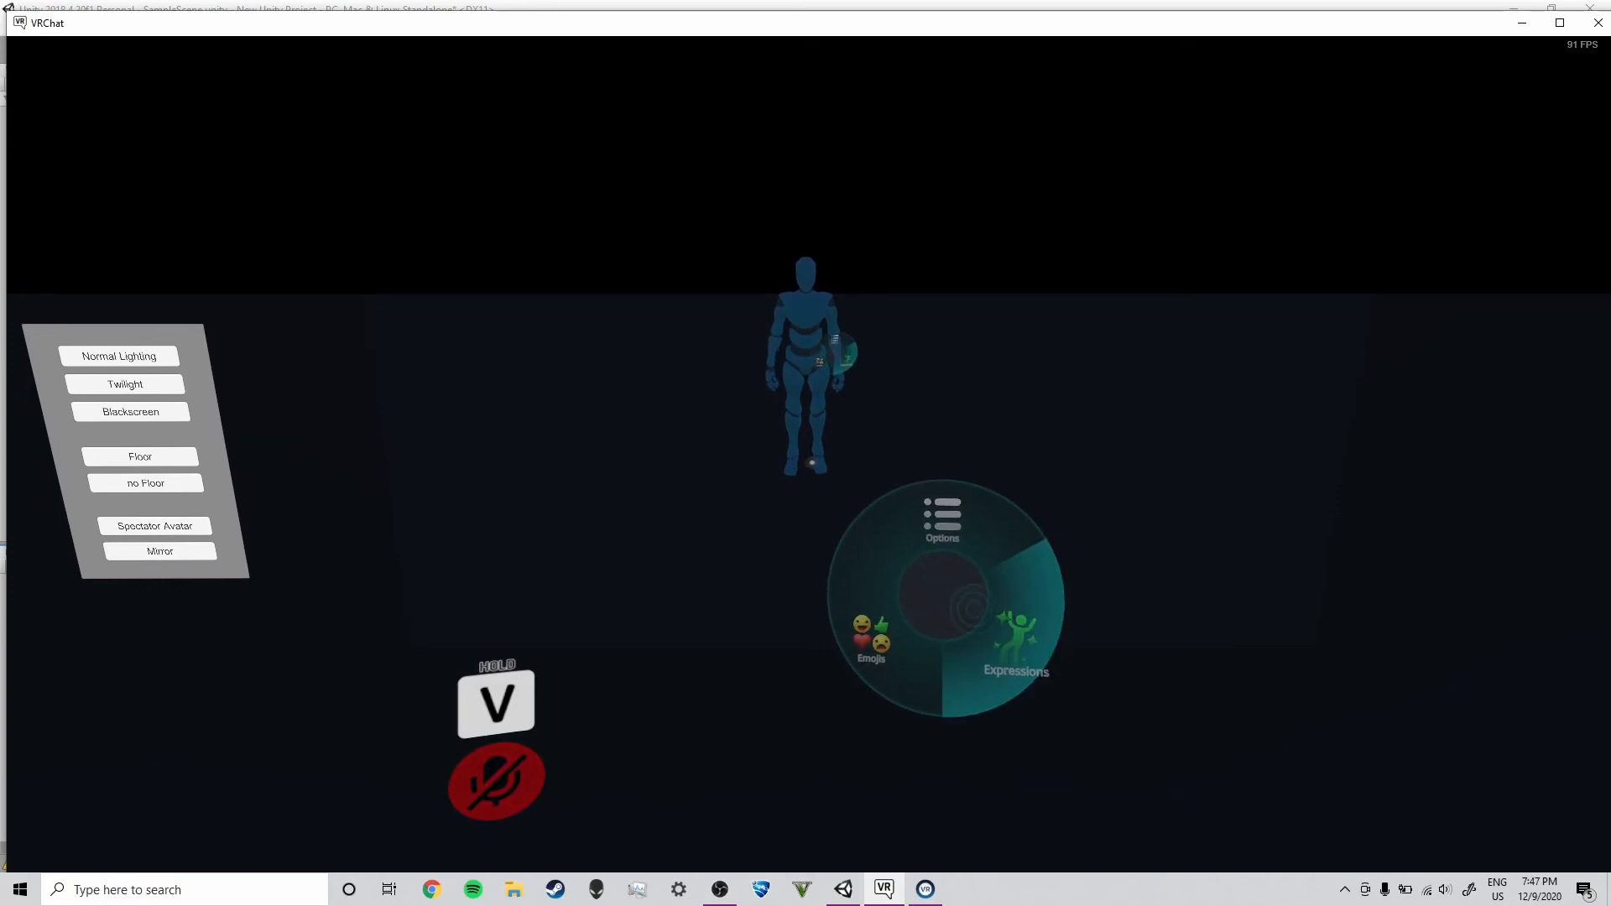
click(969, 604)
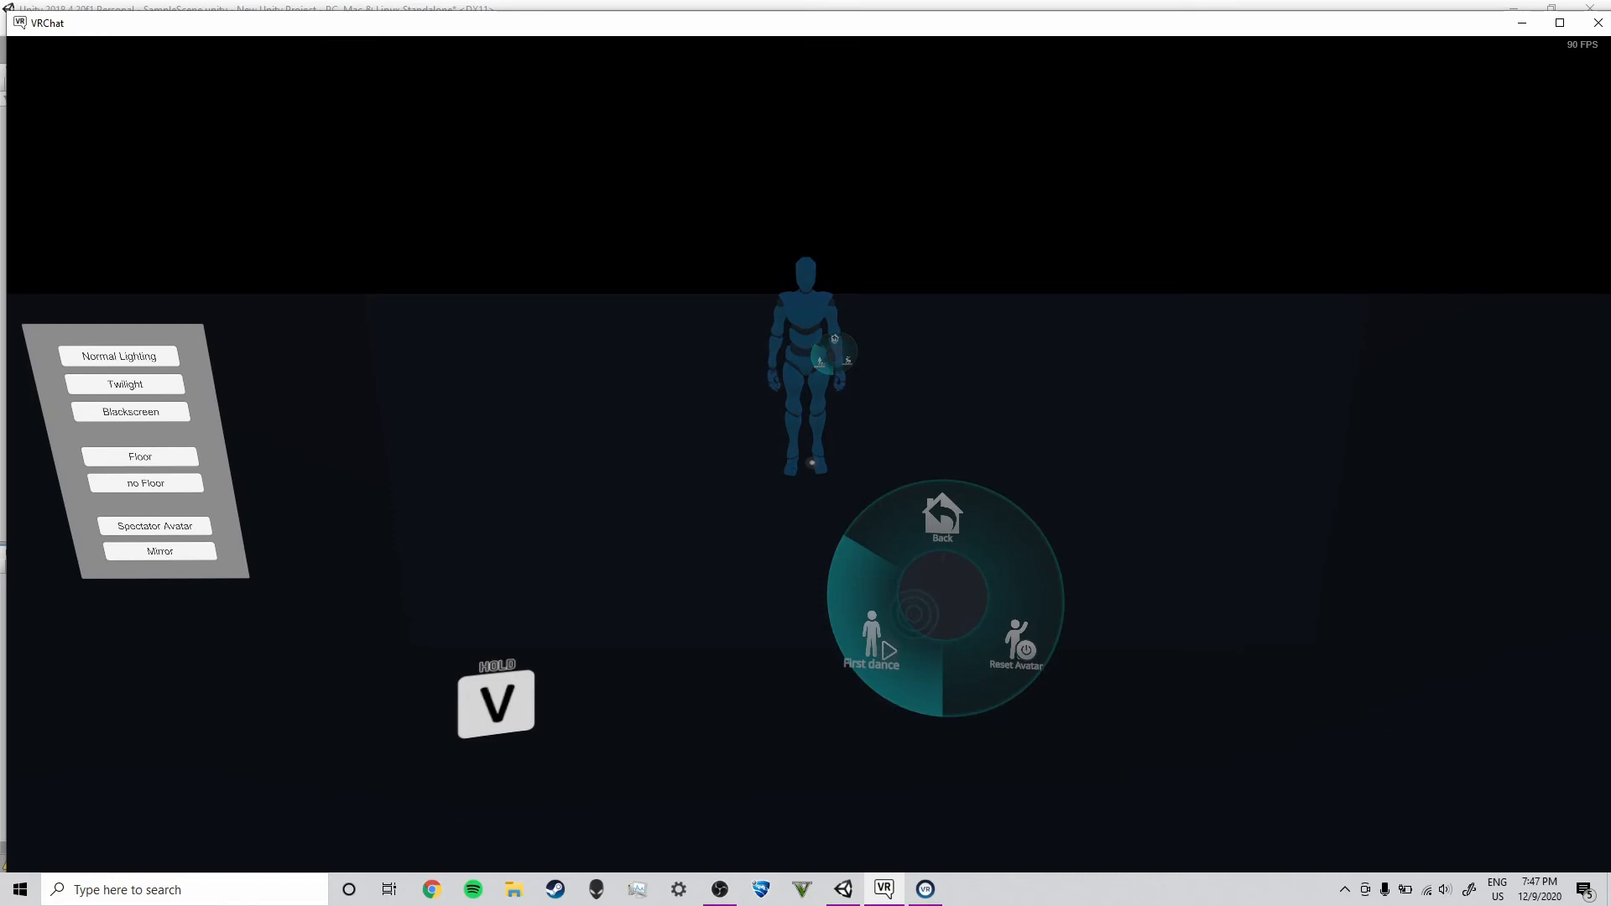
click(914, 612)
key(r)
key(w)
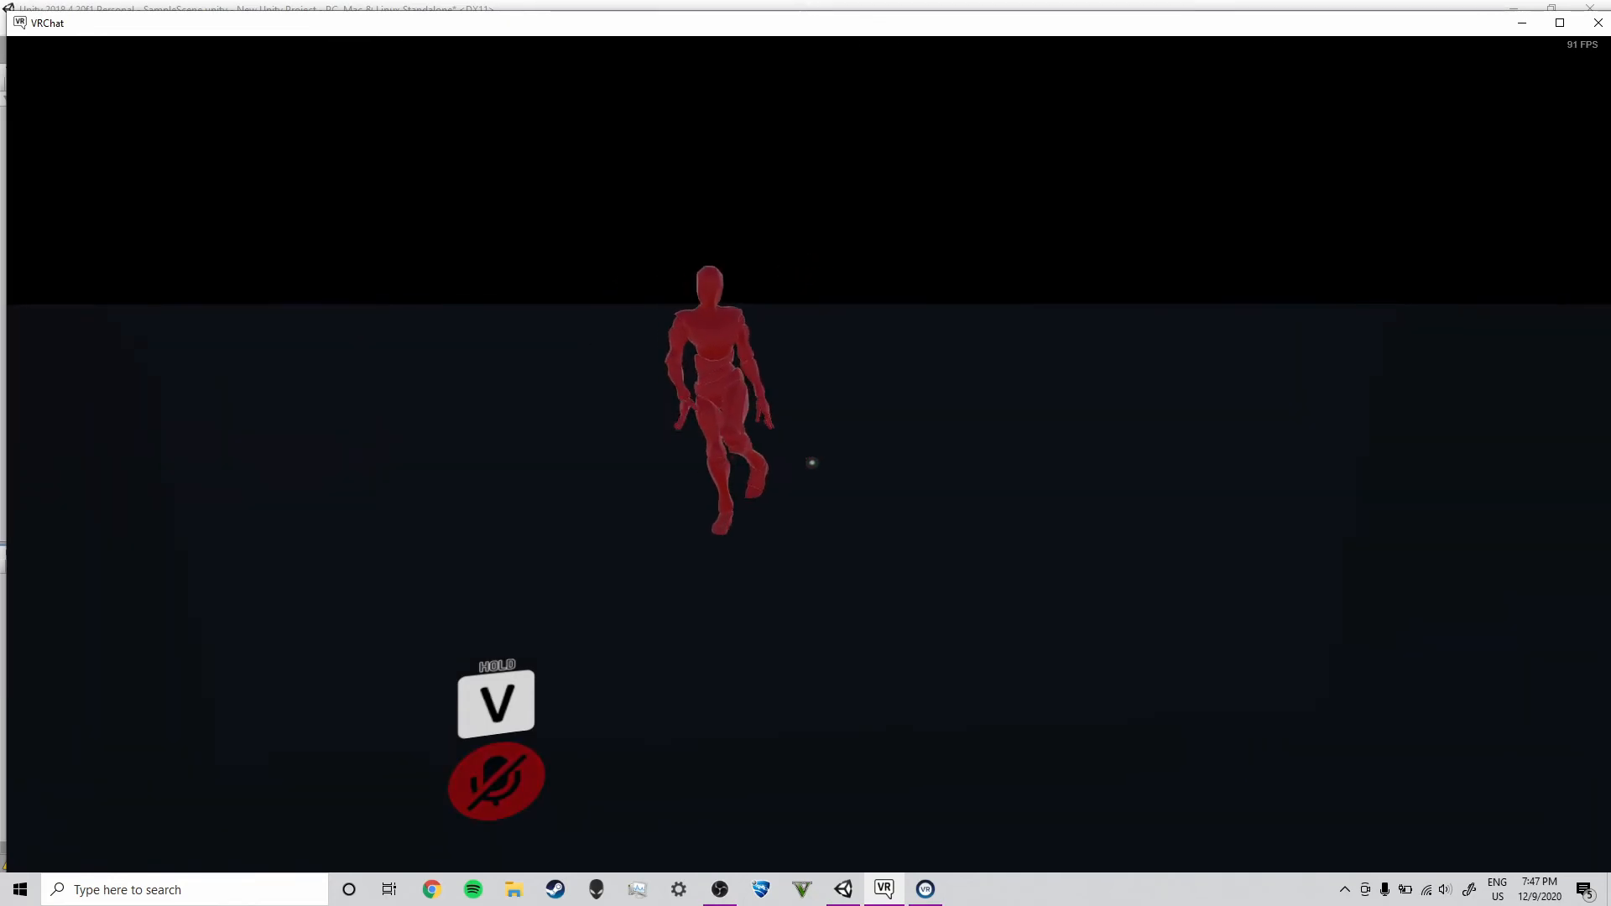
Walk around the avatar to watch the dance from different angles
key(s)
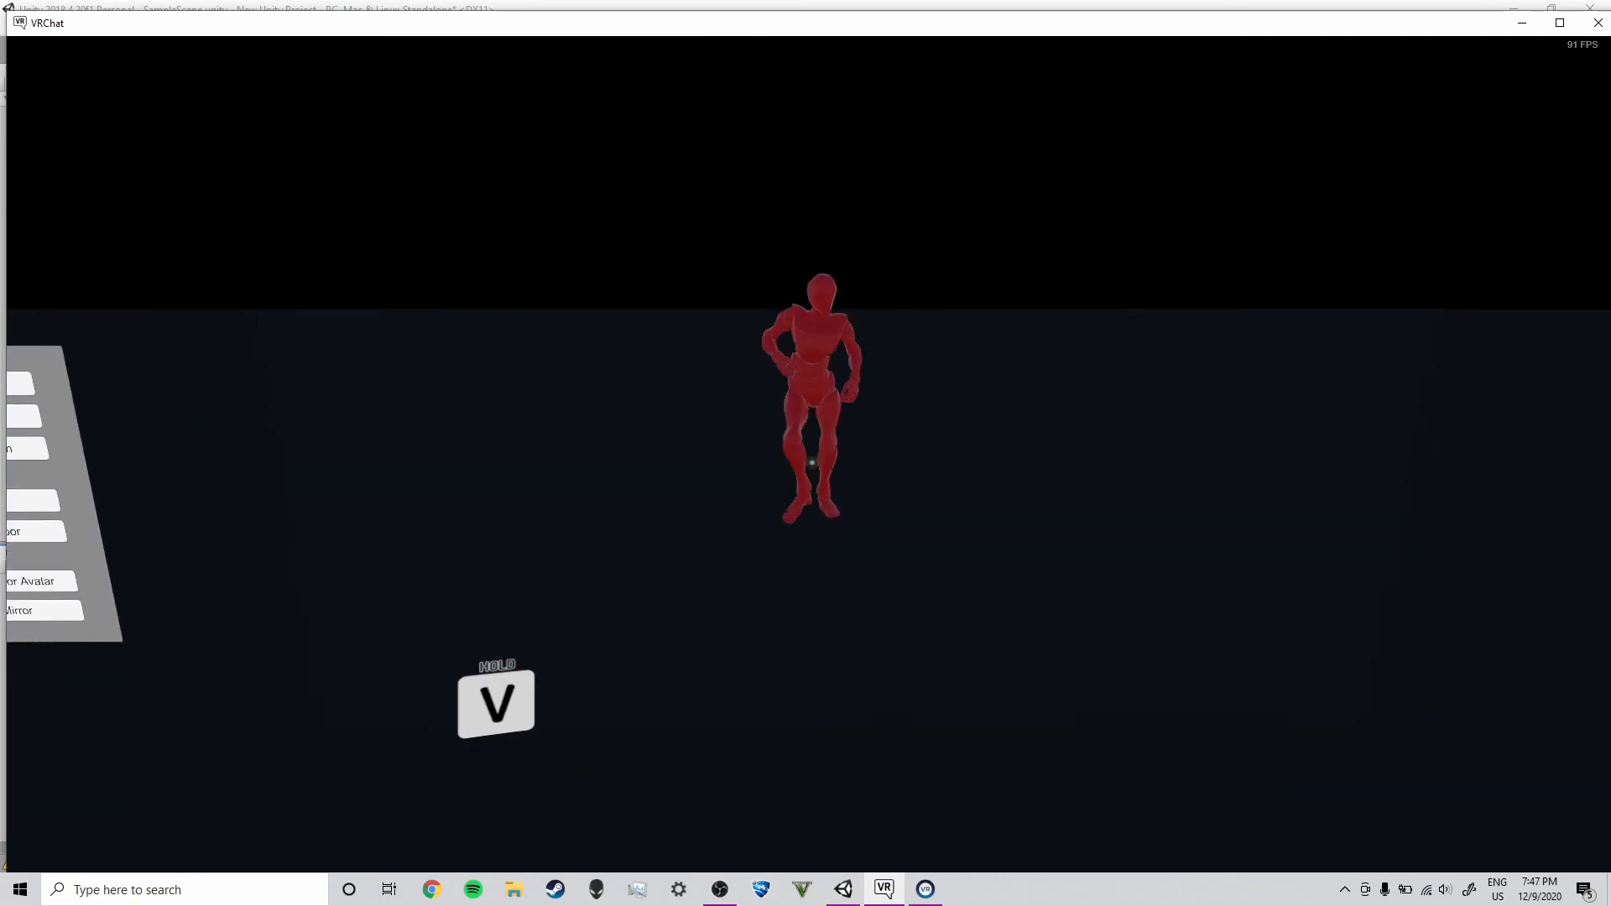
key(w)
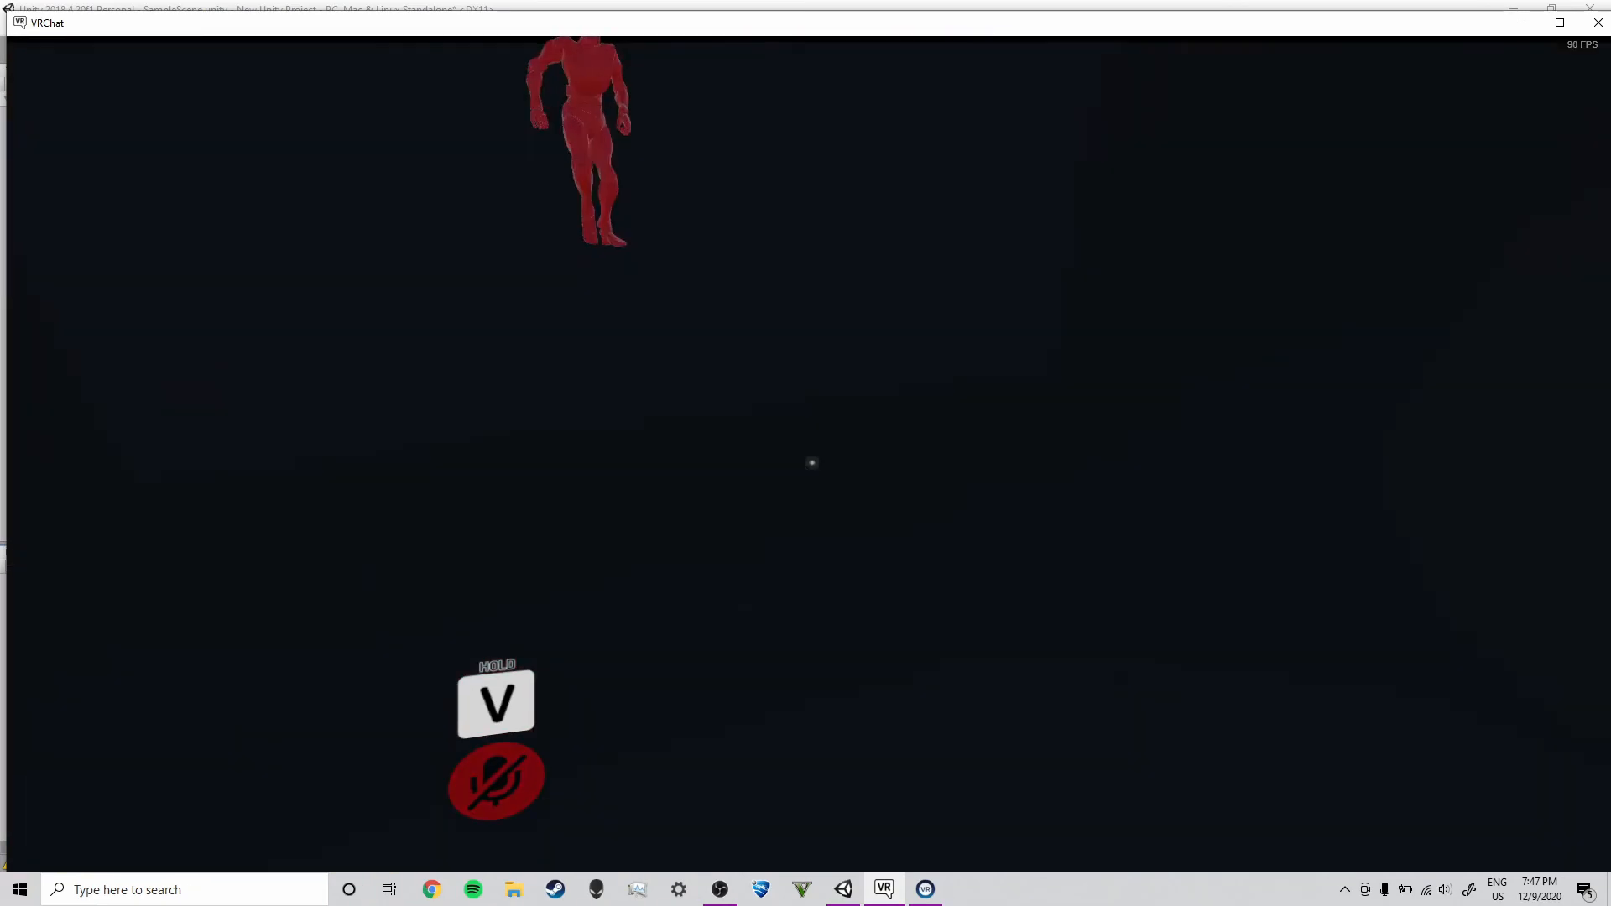
key(w)
key(s)
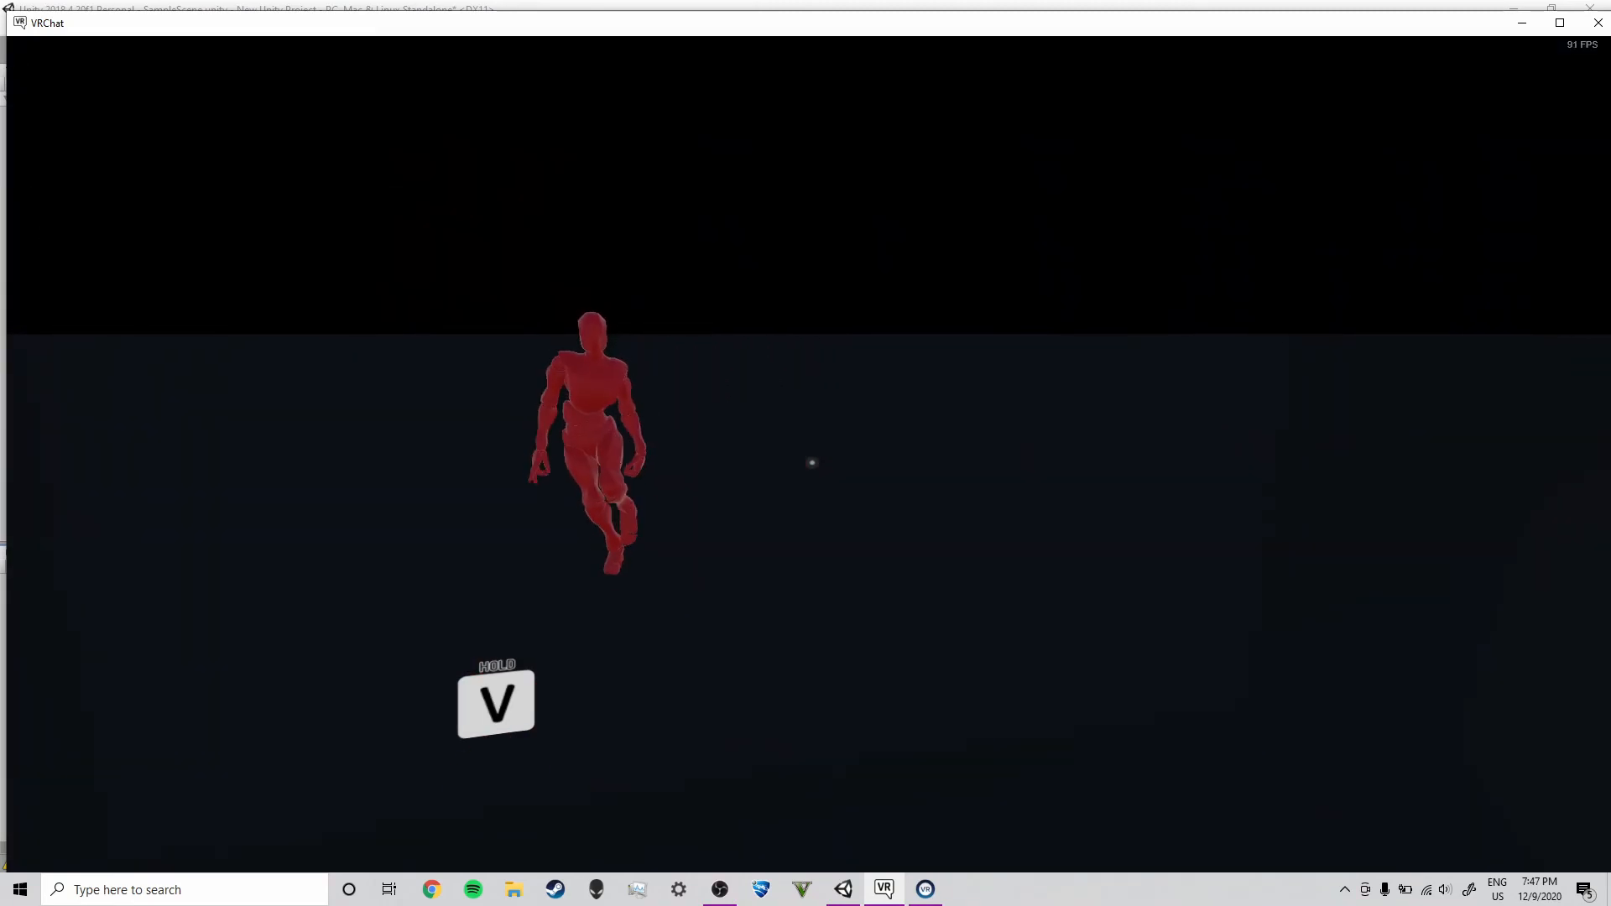
key(w)
key(s)
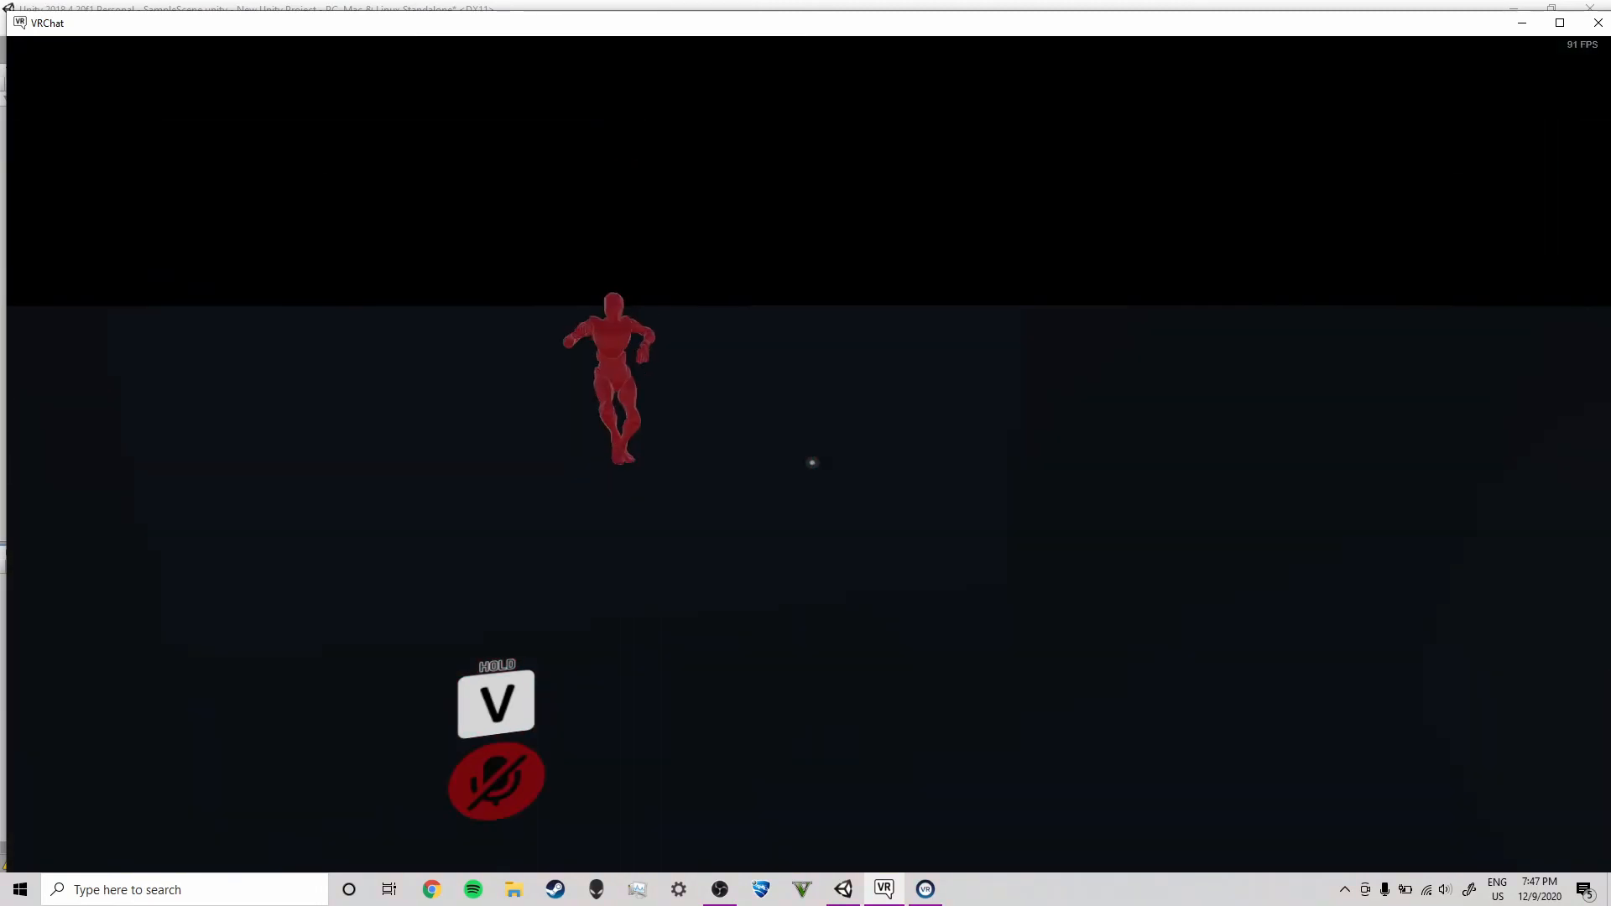
key(w)
Turn the First dance toggle off from the Expressions menu
key(r)
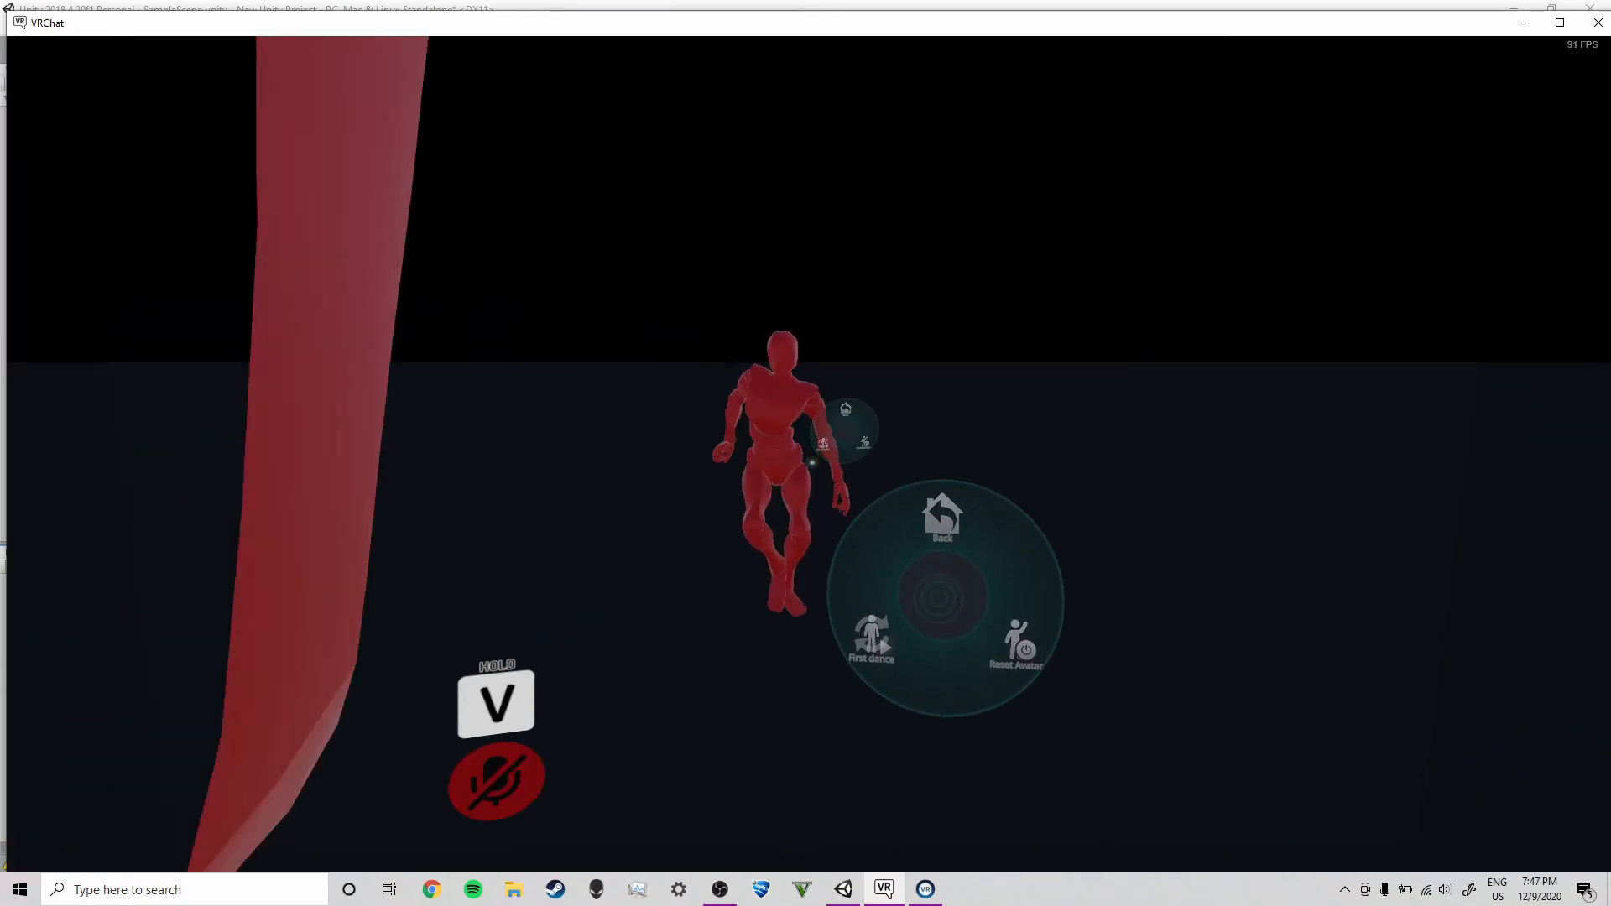
click(923, 601)
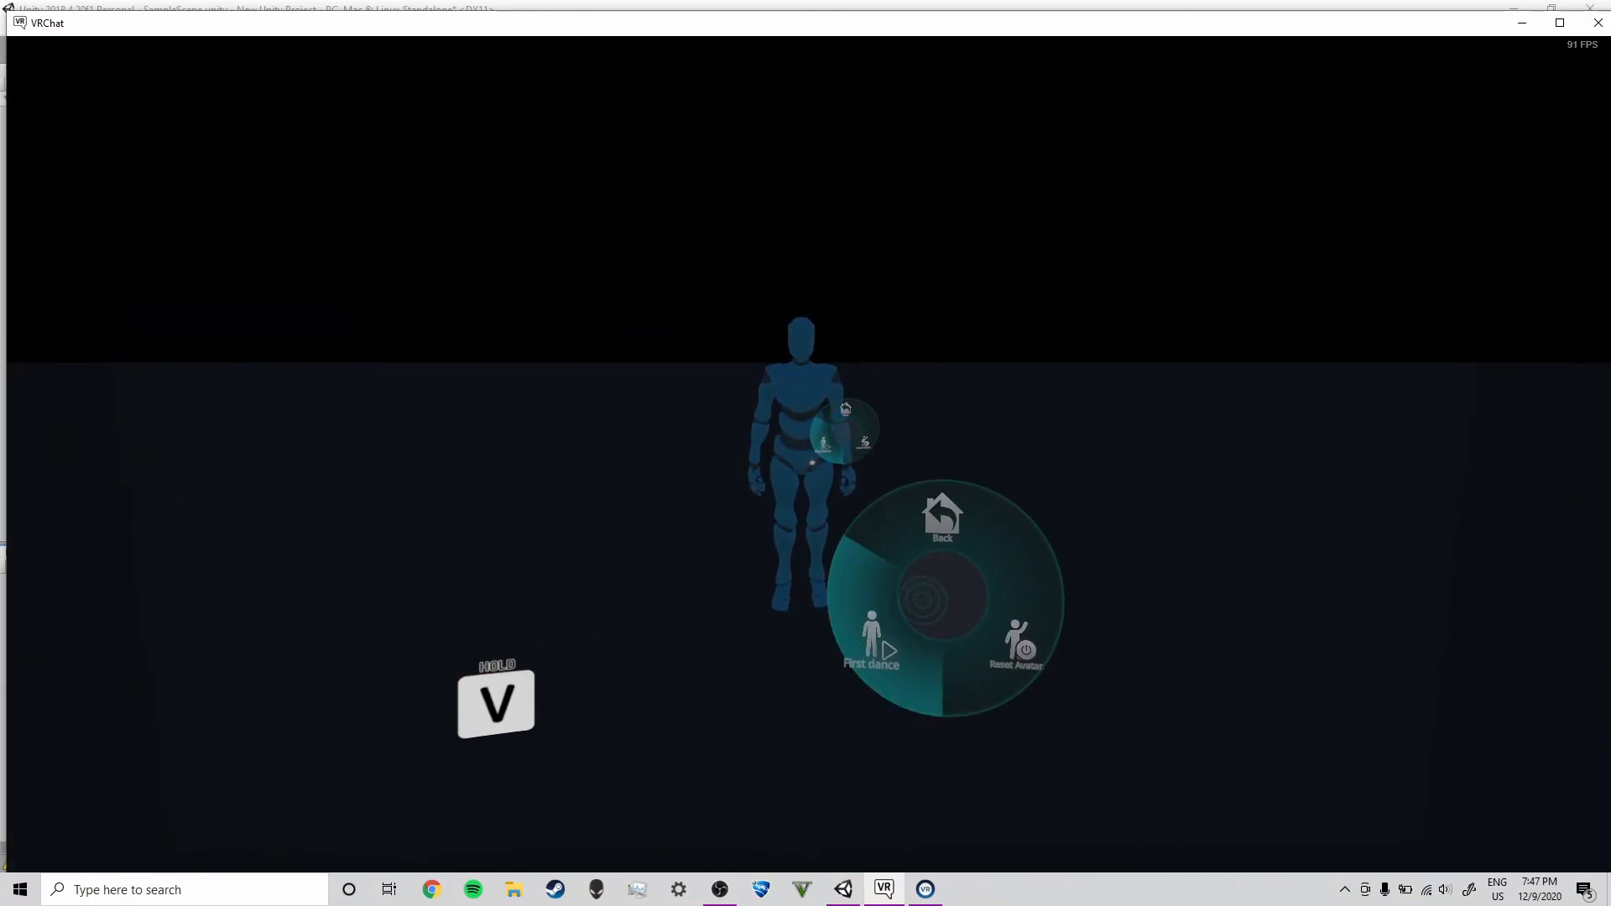
key(r)
key(w)
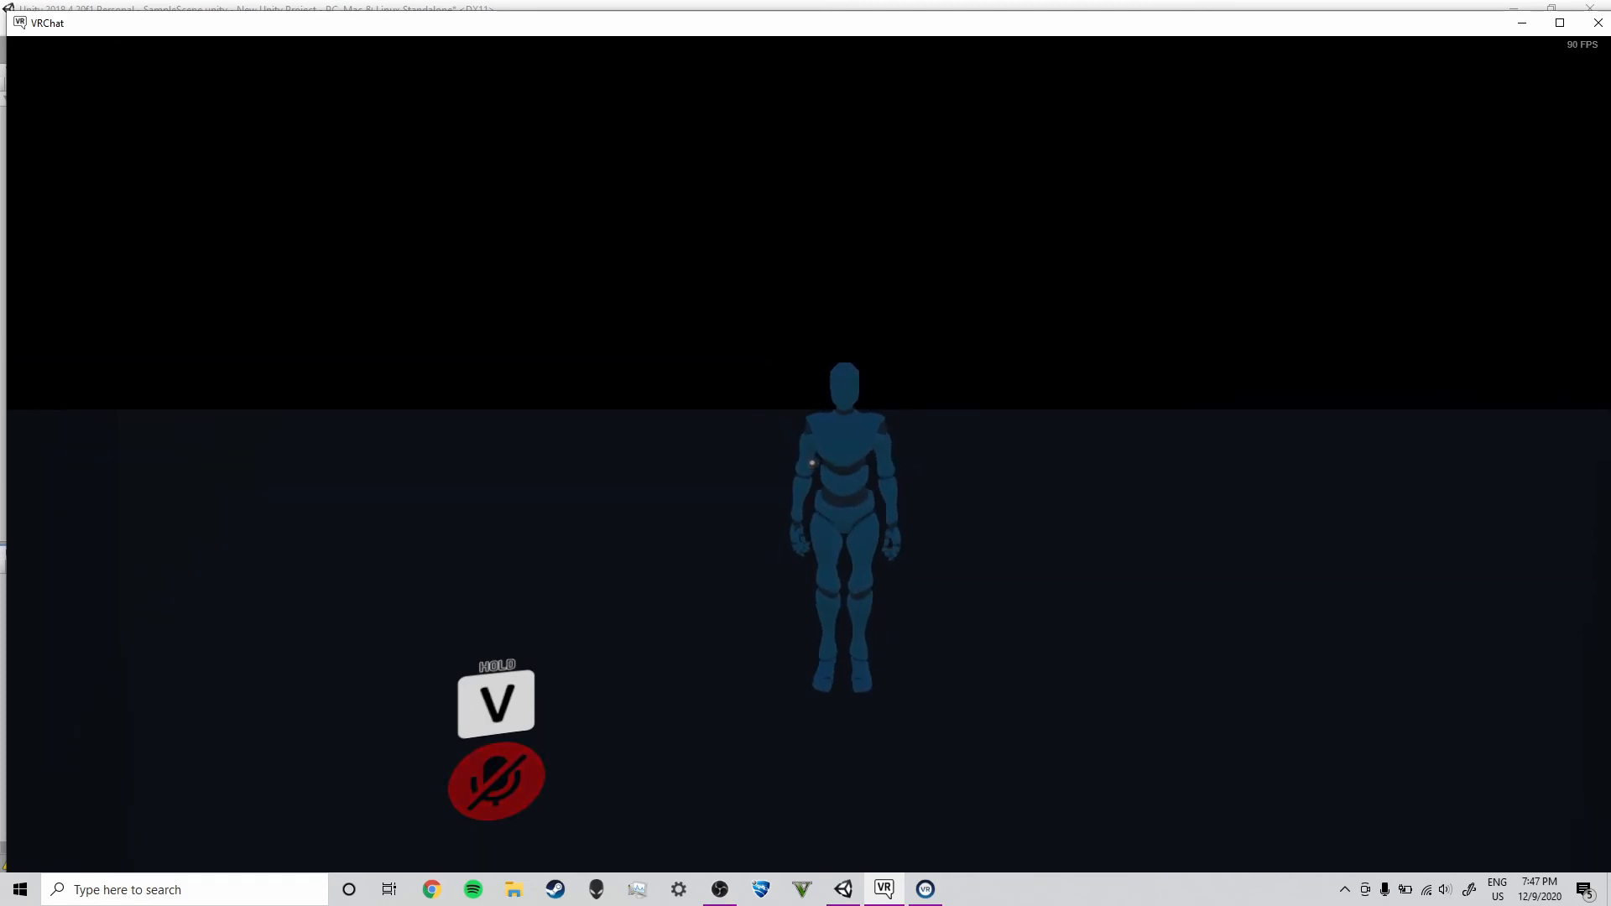
key(s)
key(w)
key(d)
key(d)
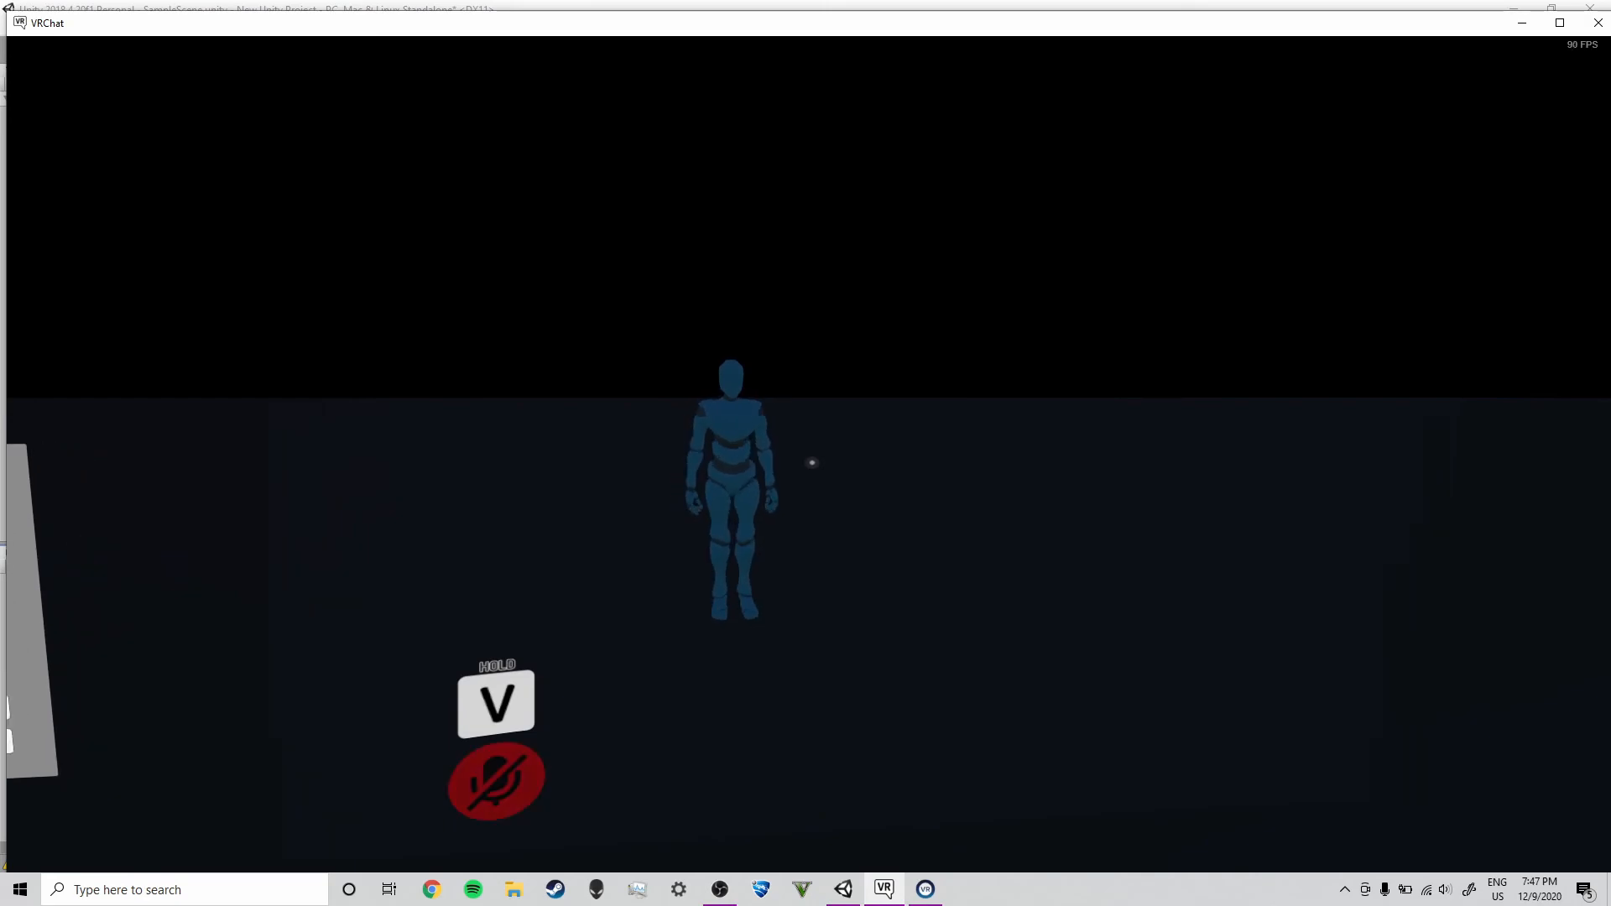